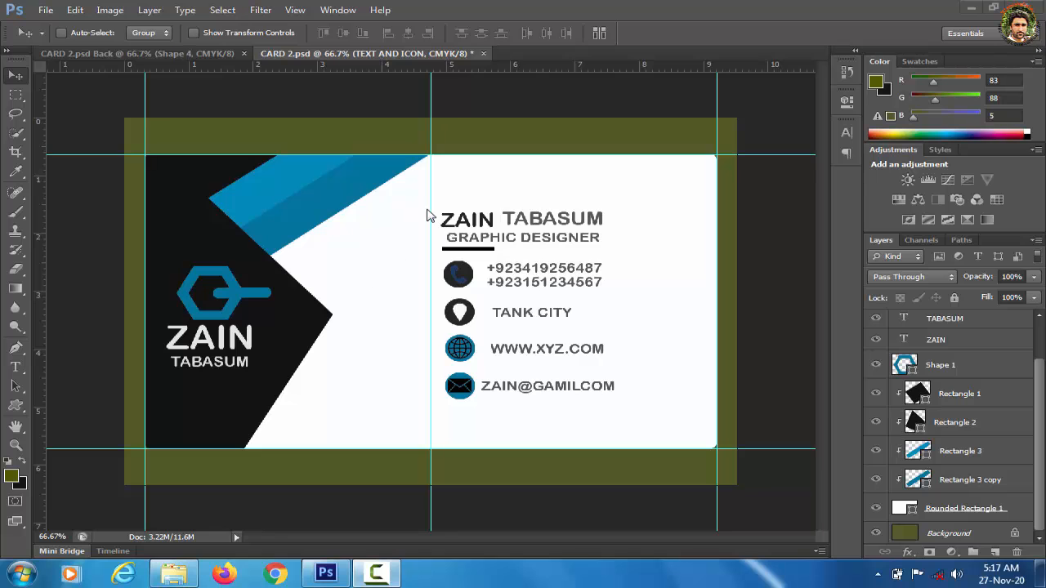
Step: Look over the CARD 2 folder, then close Photoshop without saving the finished card
click(174, 575)
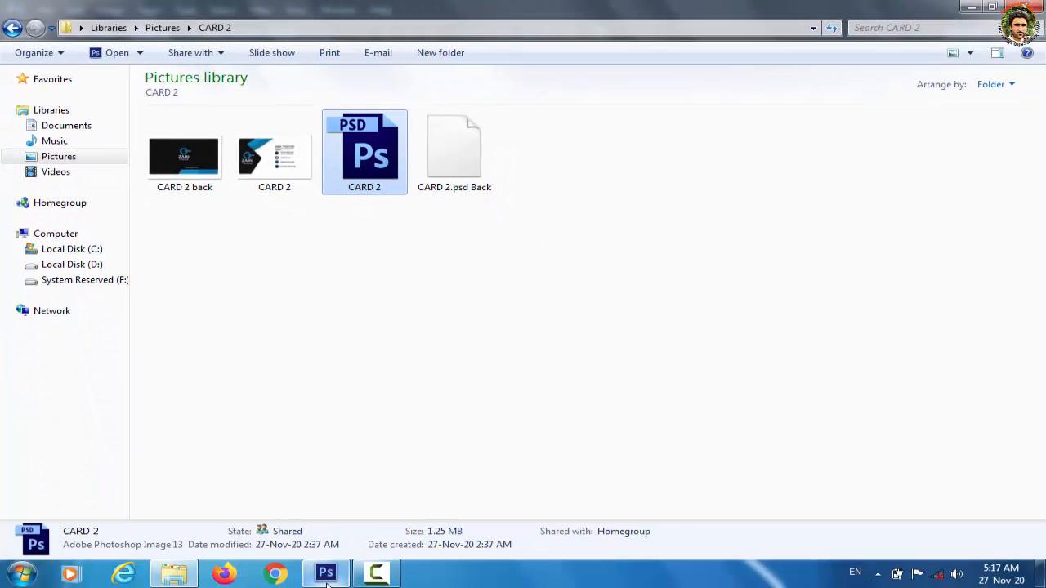
mouse_move(326, 579)
click(327, 494)
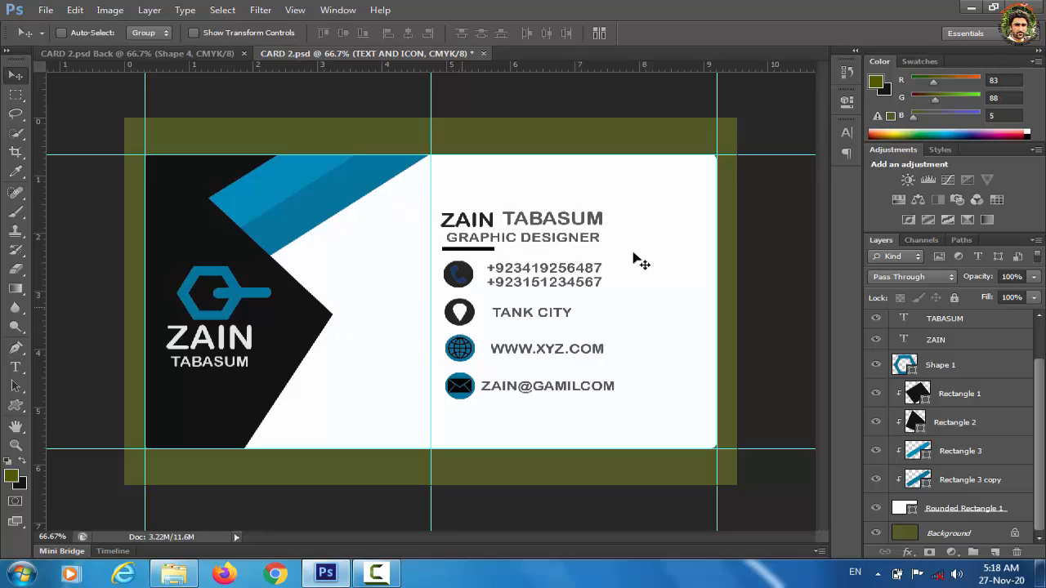
click(1036, 8)
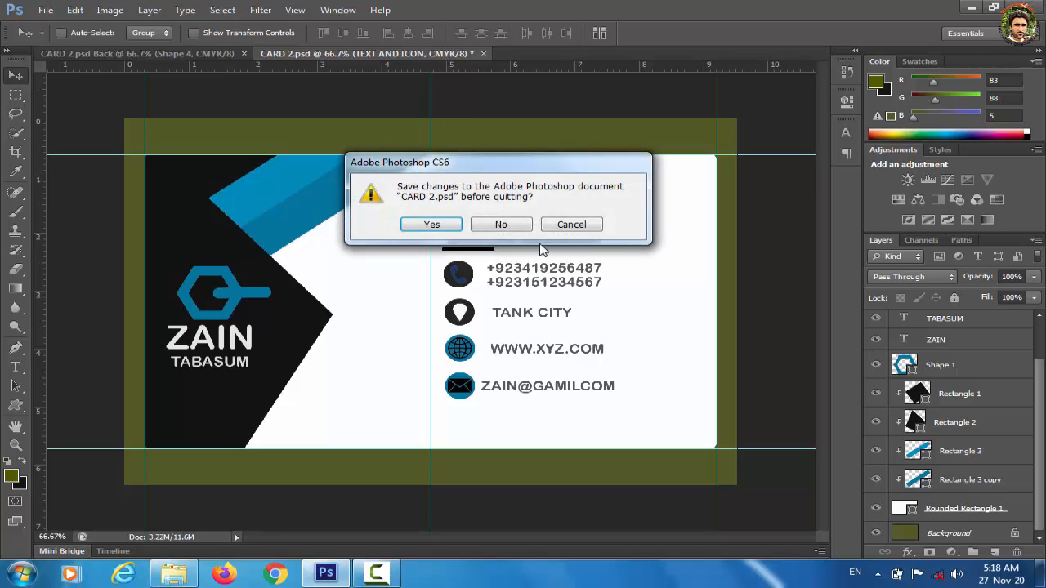
click(494, 233)
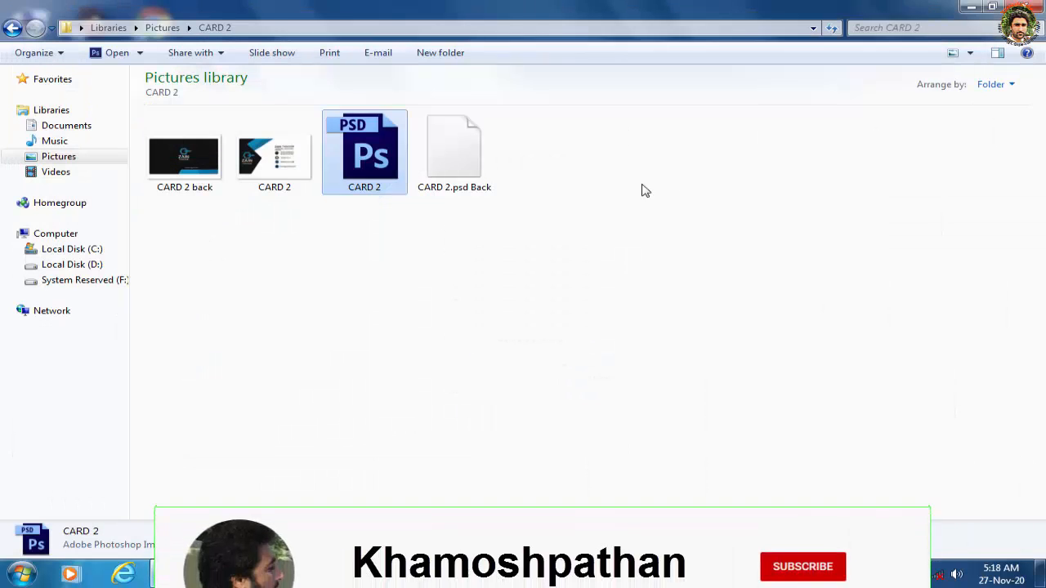
Step: Minimize the Explorer window and launch Photoshop CS6 from its desktop icon
click(973, 7)
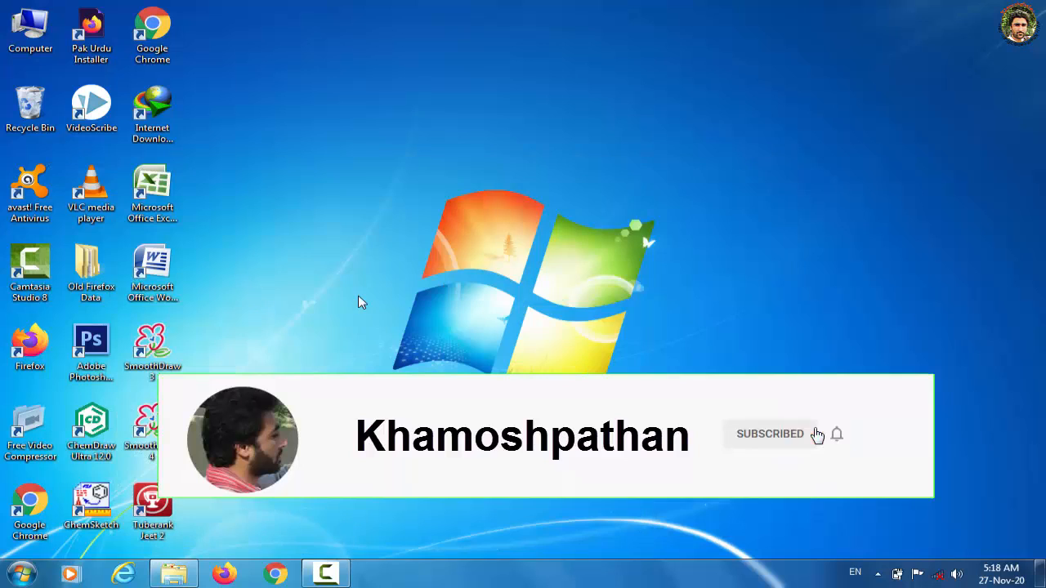
double_click(101, 332)
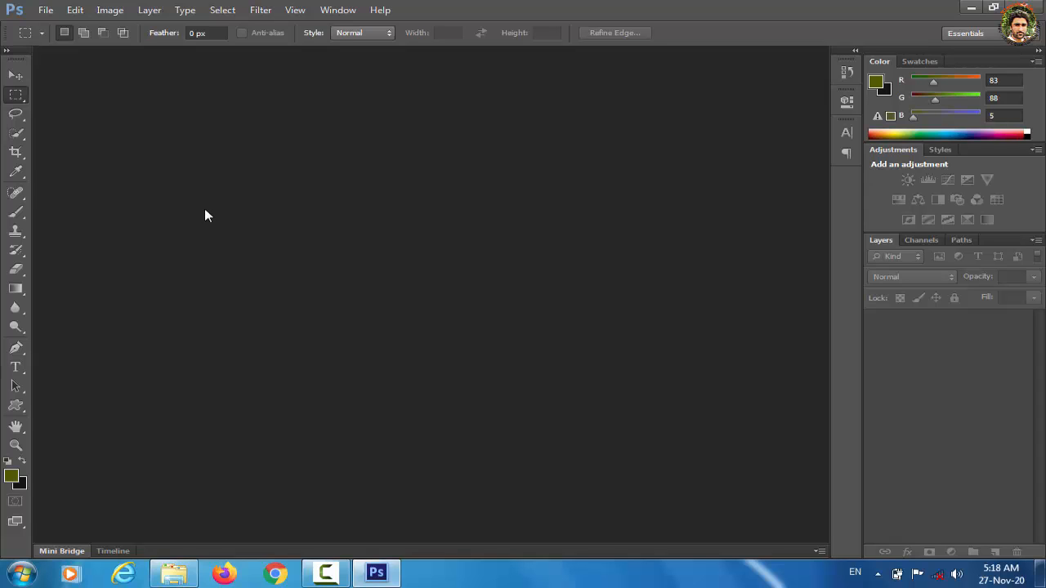
Step: Create a new 3.5 × 2 inch, 300 ppi CMYK document with a white background
click(46, 10)
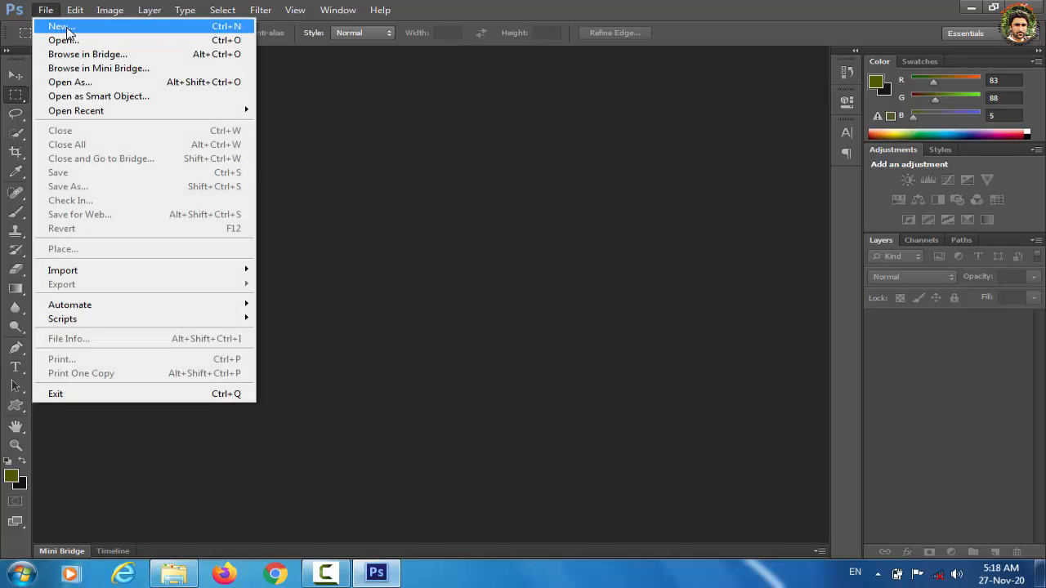
click(65, 27)
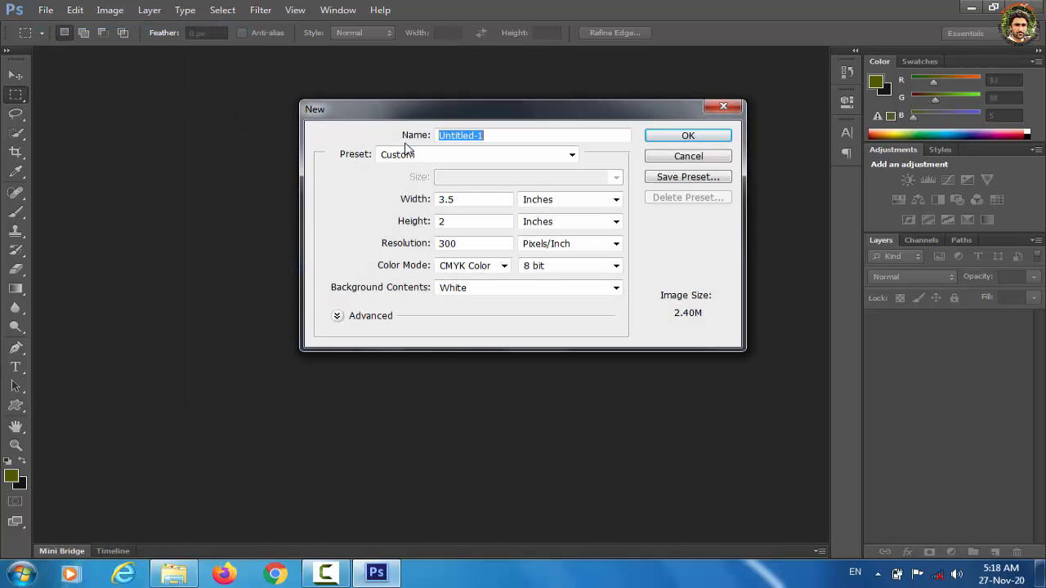
click(722, 107)
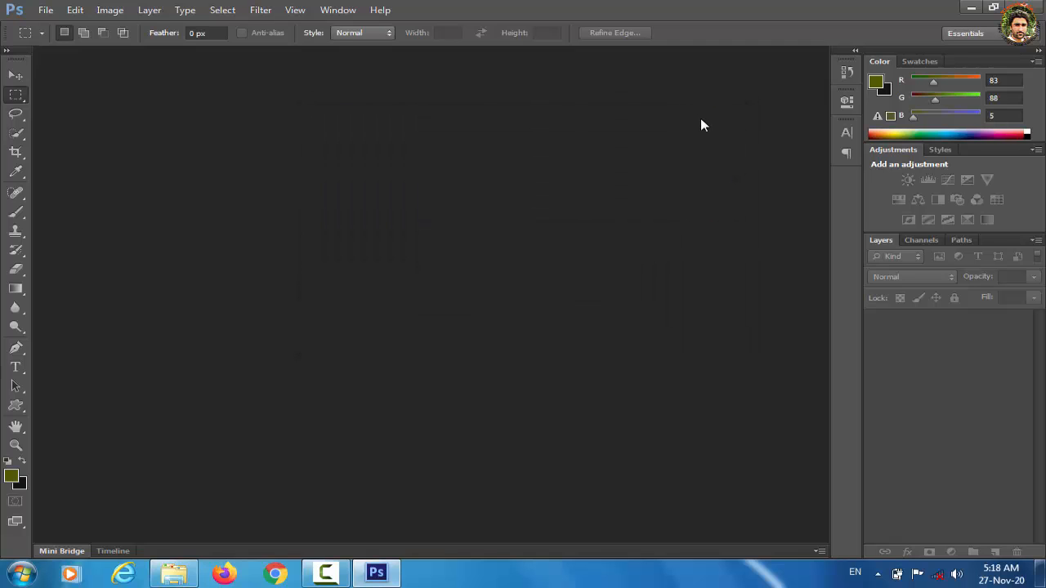
key(ctrl+n)
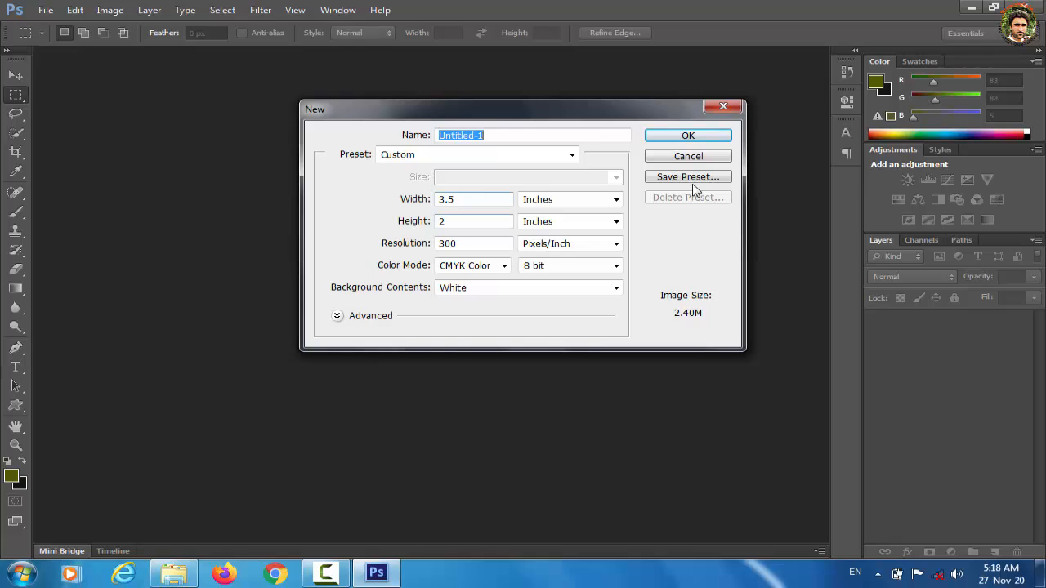
click(616, 199)
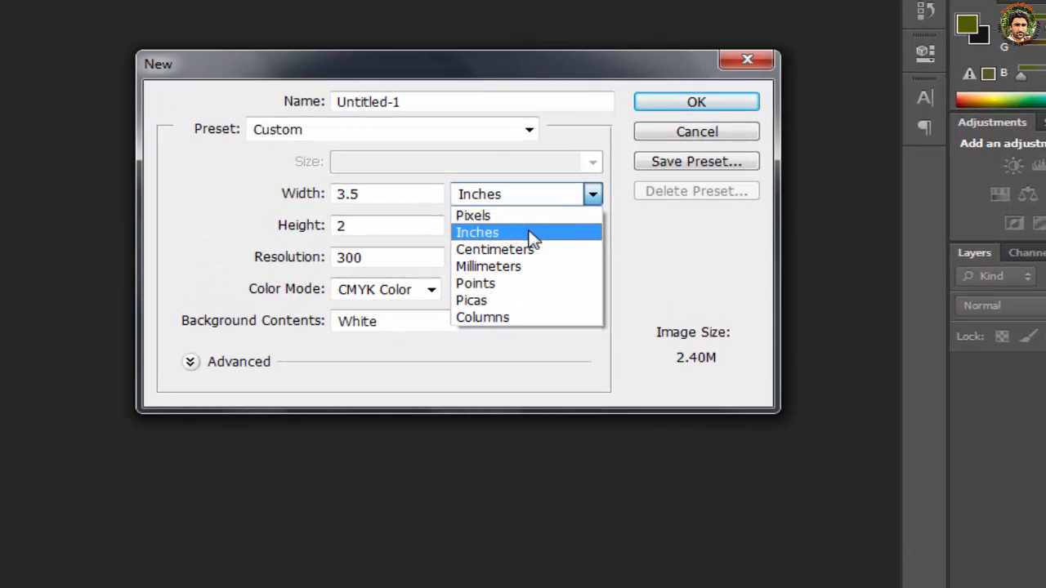
click(531, 234)
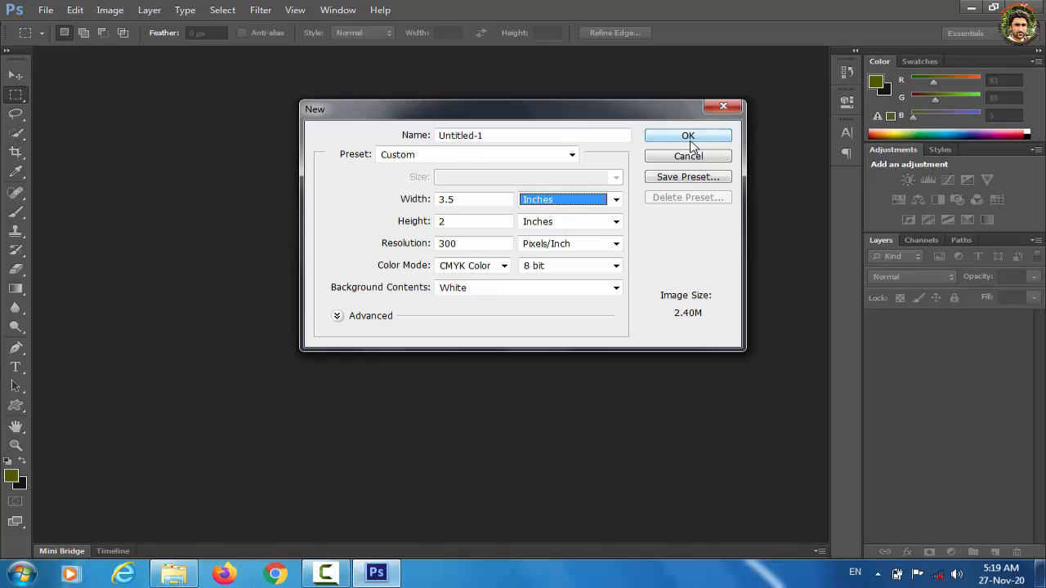
click(690, 141)
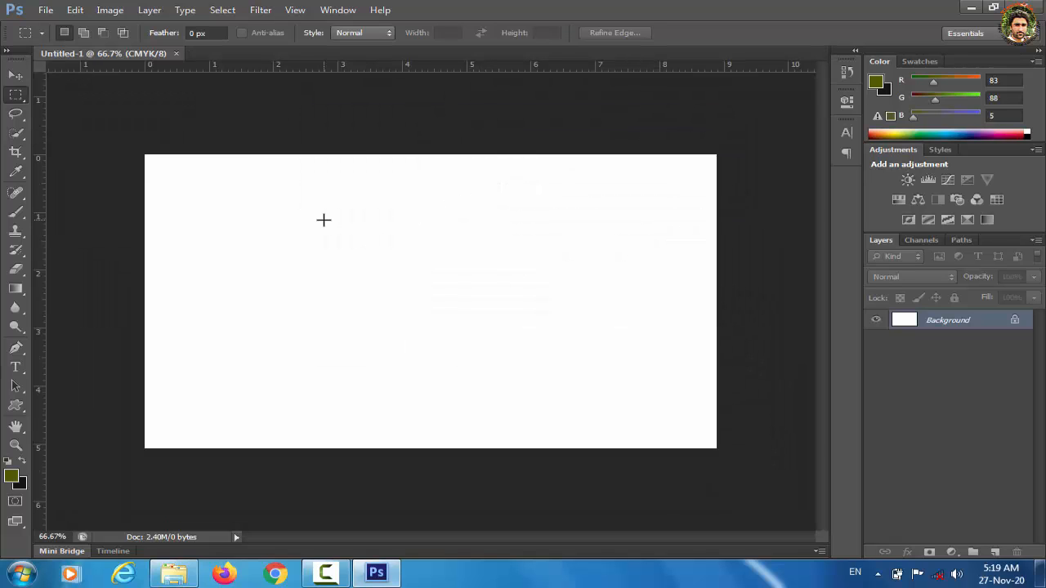
Step: Show the rulers and drag guides to the card's bottom, top, right and left edges
click(17, 77)
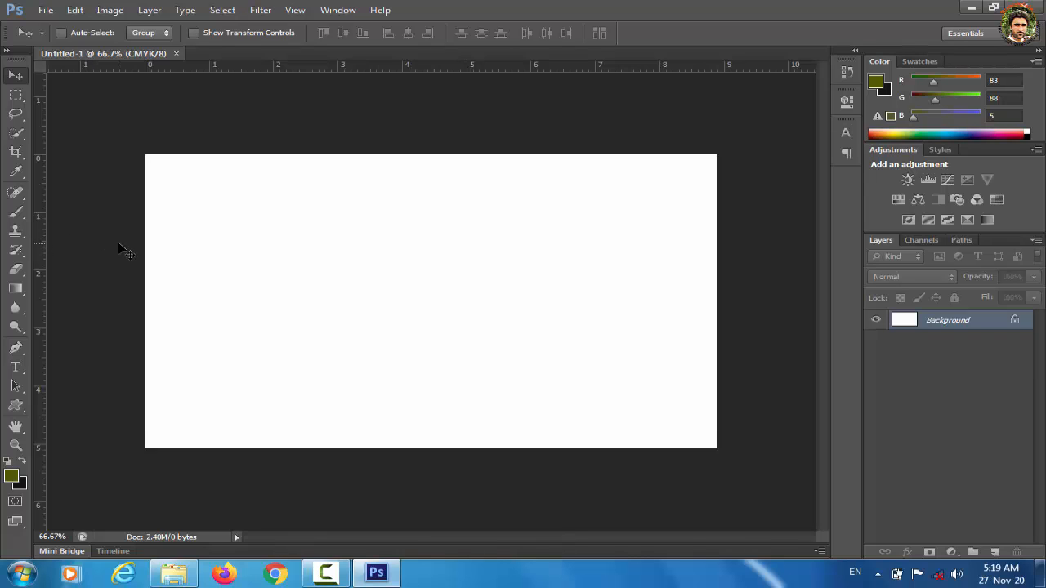
key(ctrl+r)
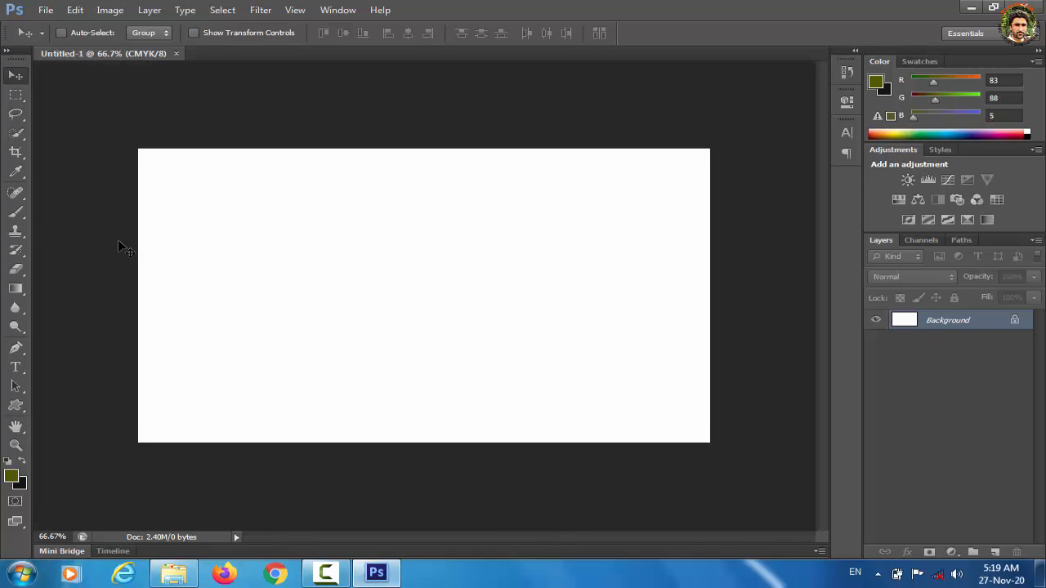
key(ctrl+r)
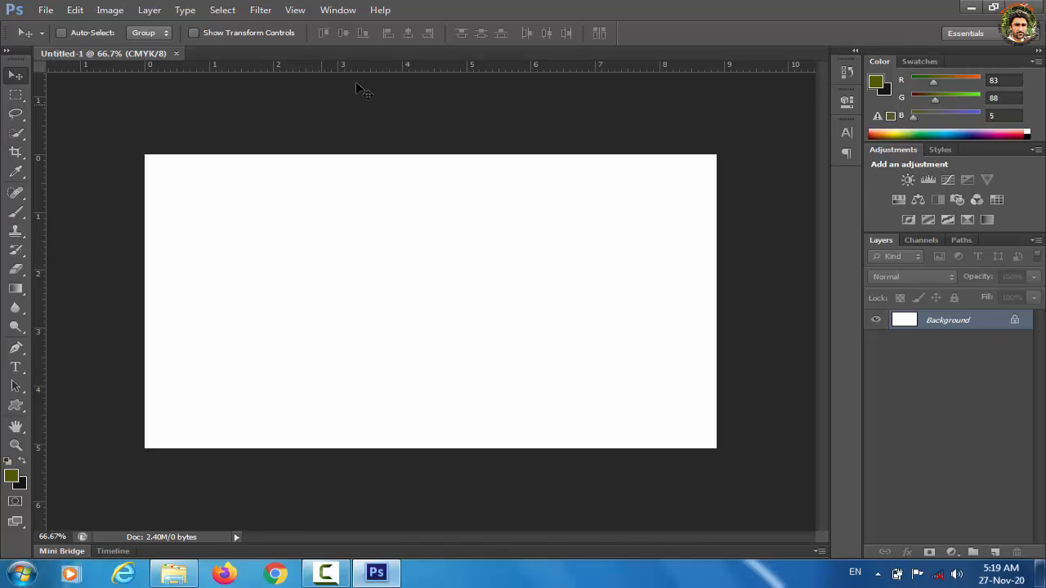
drag(390, 68, 392, 452)
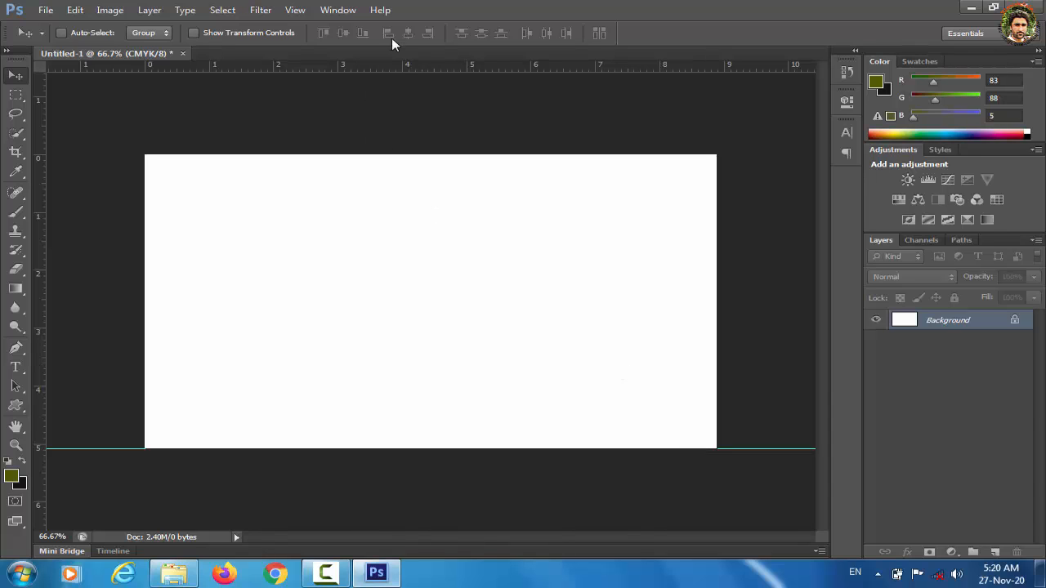
drag(397, 67, 398, 155)
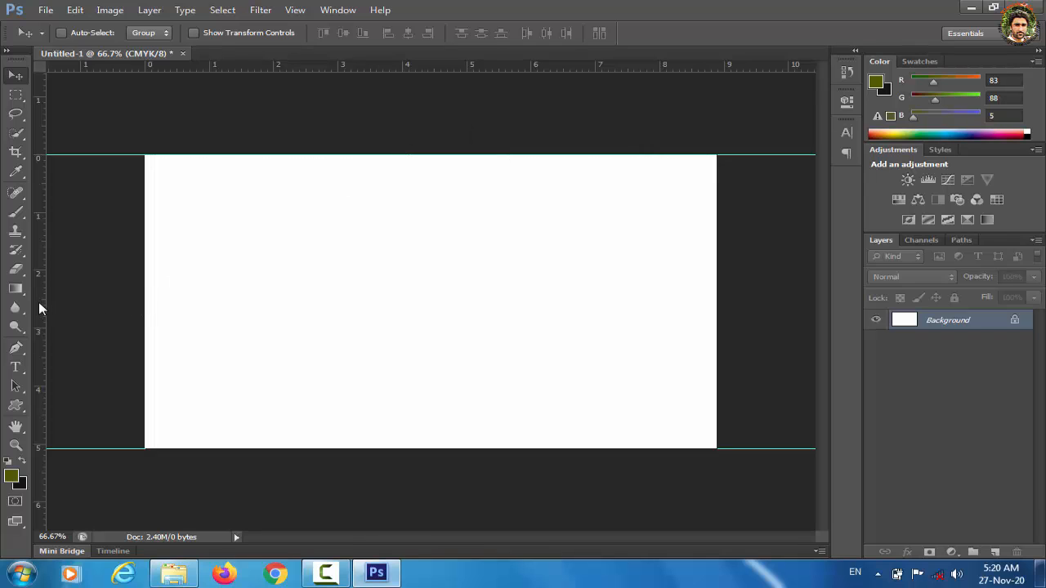
drag(38, 301, 718, 337)
drag(39, 330, 143, 336)
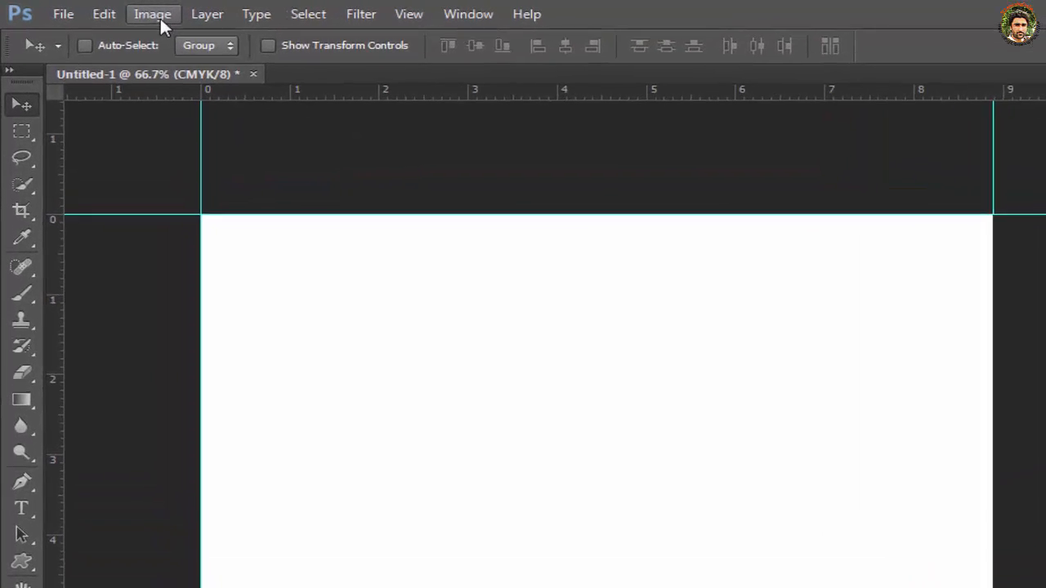
Step: Resize the canvas to 3.75 × 2.5 inches in the Canvas Size dialog
click(111, 11)
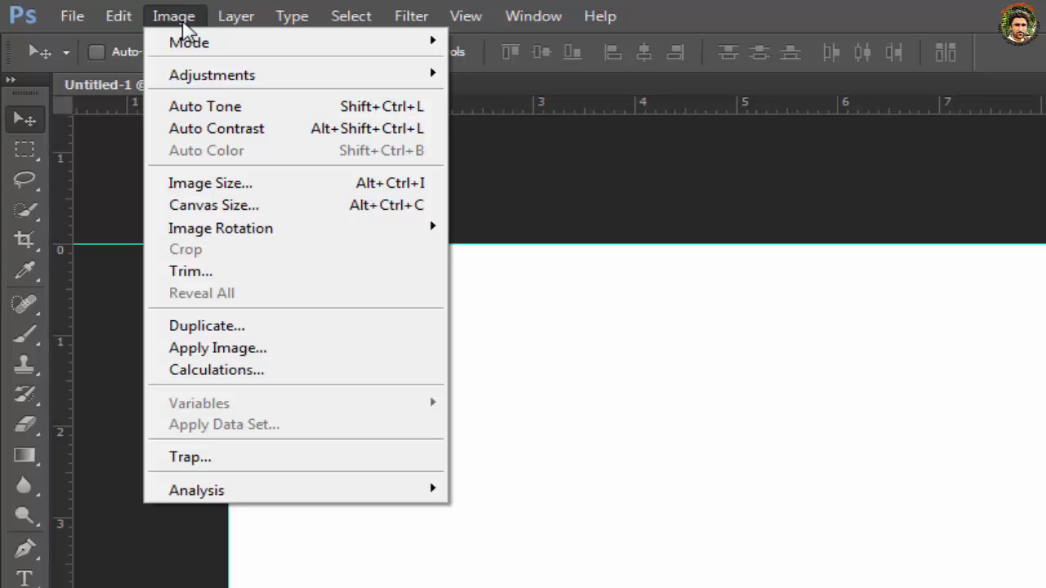
click(224, 206)
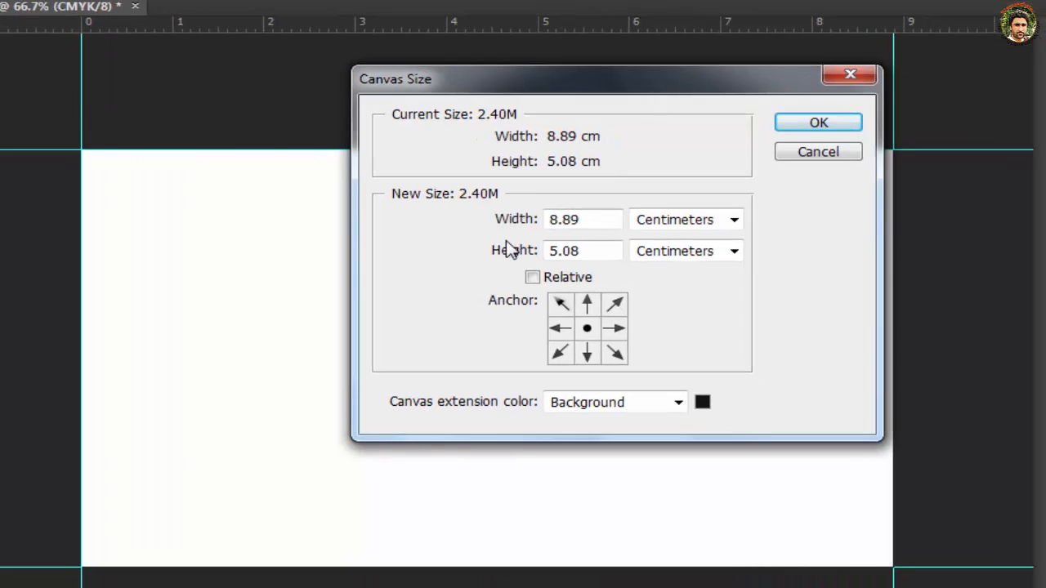
click(734, 221)
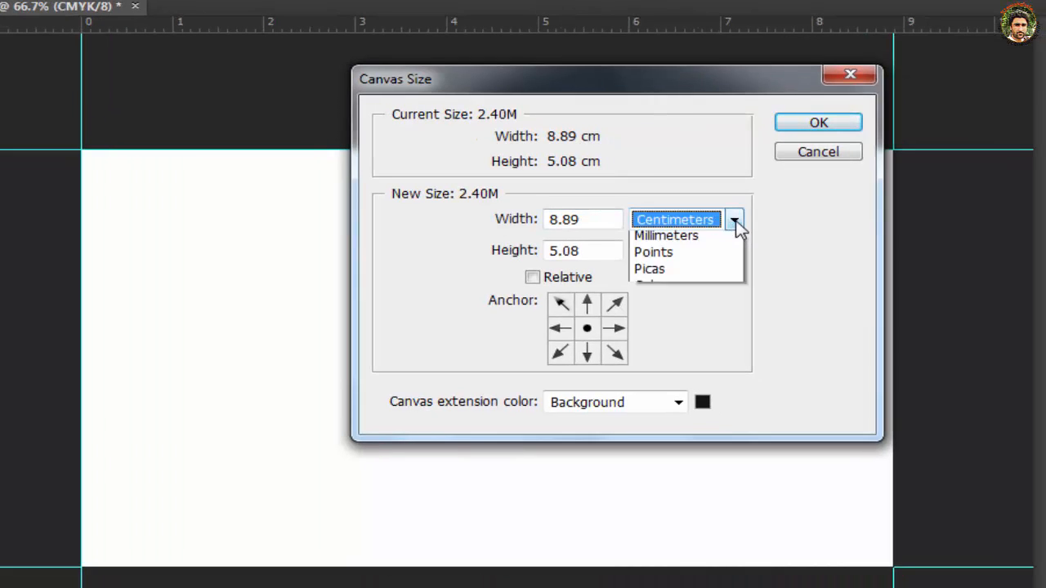
click(684, 273)
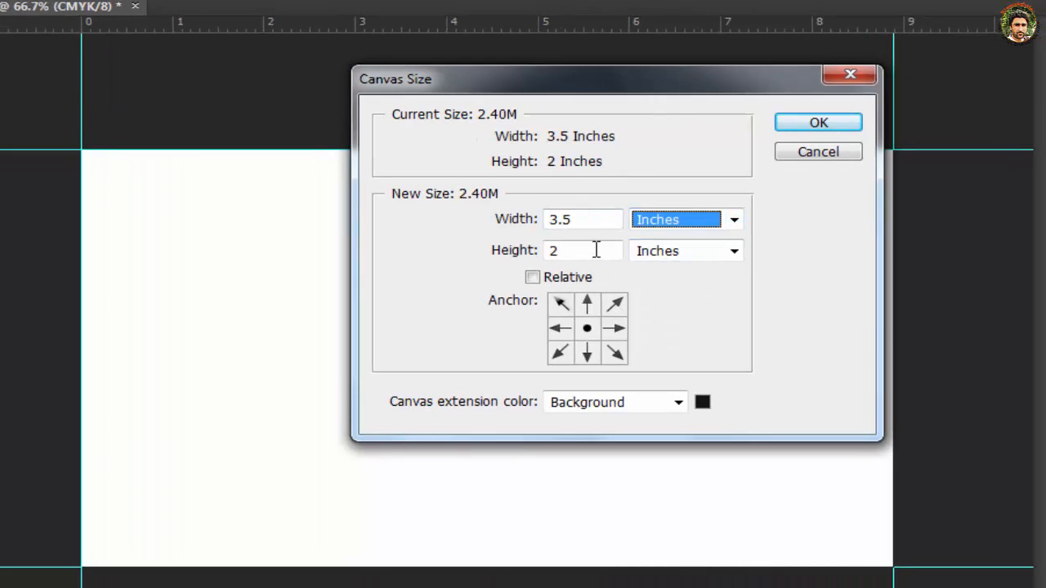
click(565, 220)
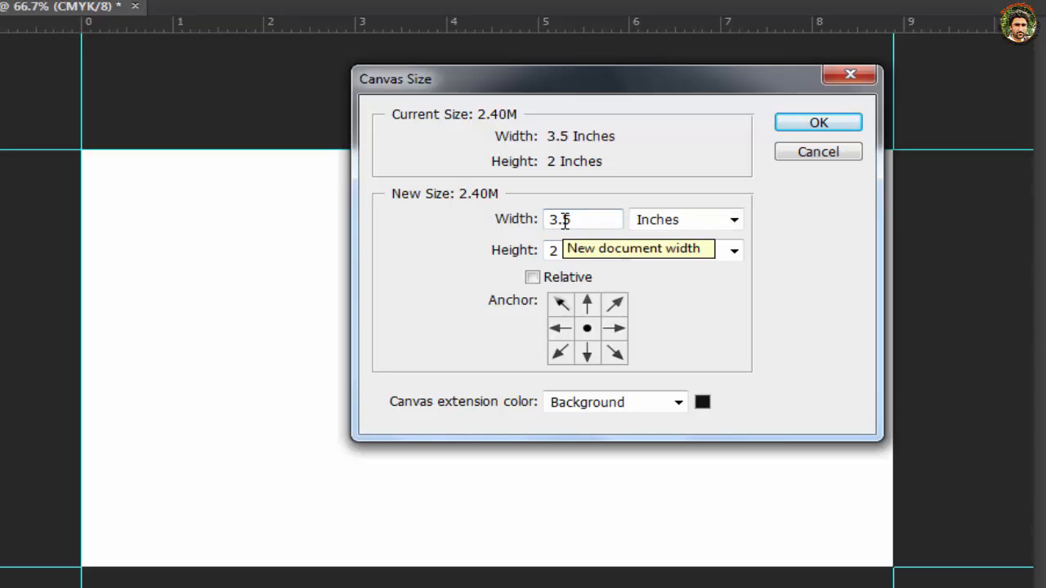
text(7)
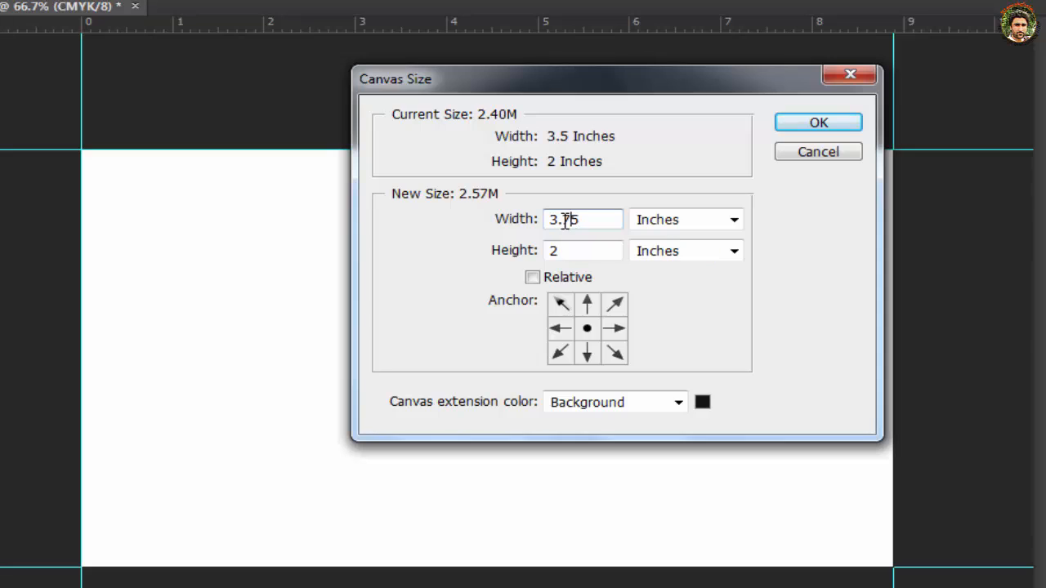
click(564, 254)
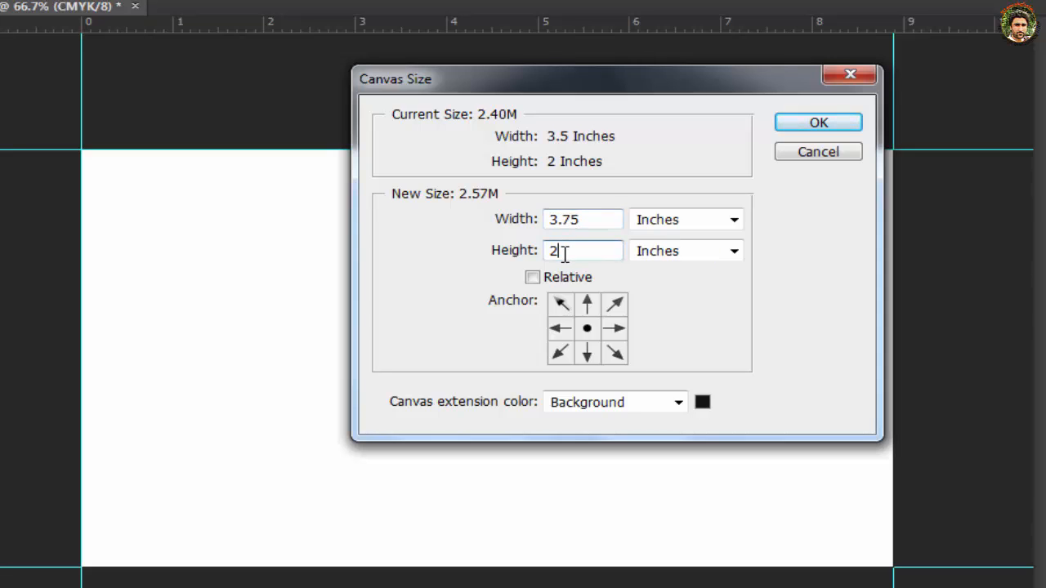
text(.5)
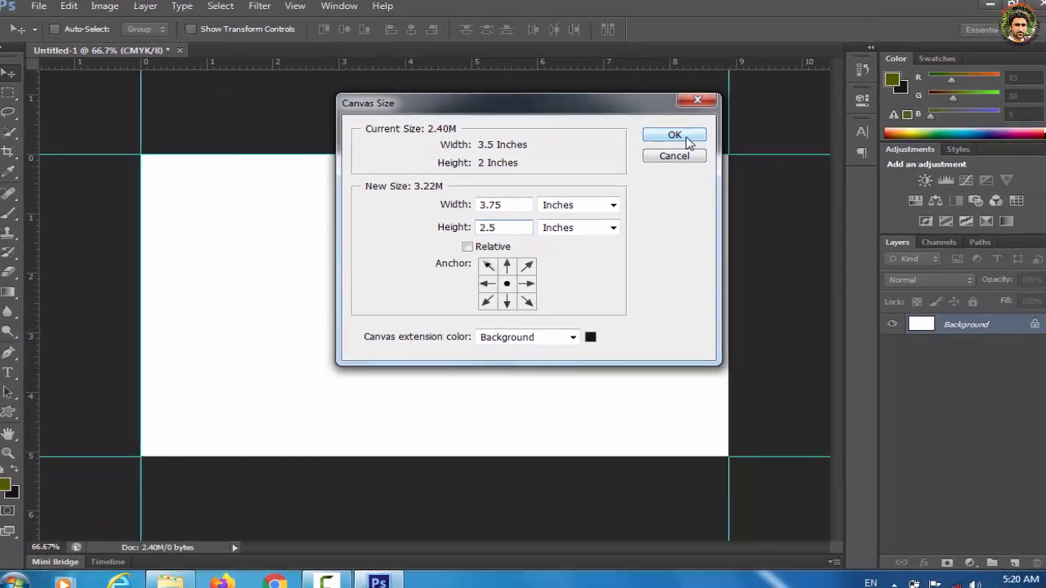
click(687, 141)
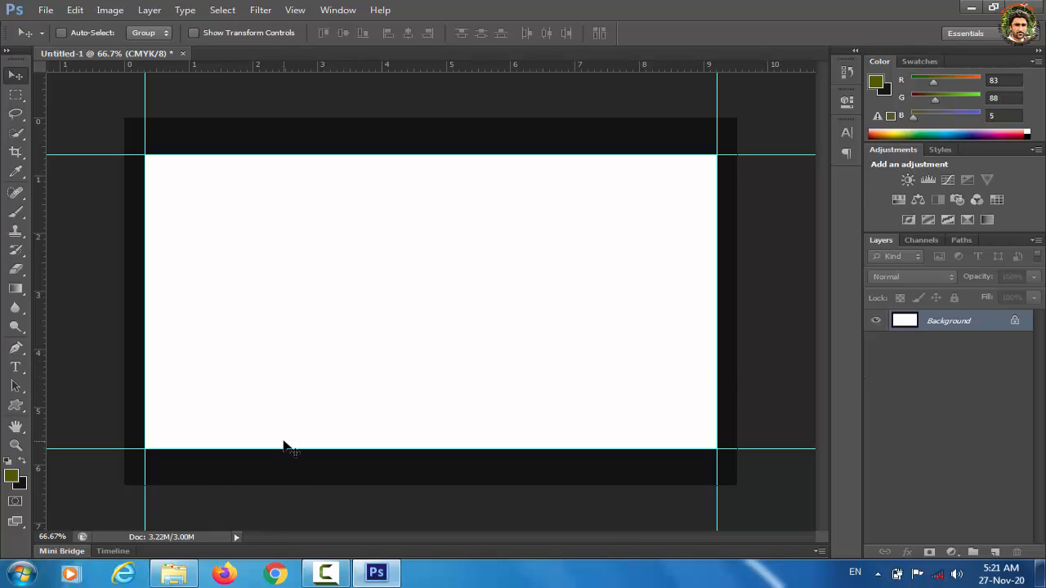
Step: Fill the background with olive green and select the Rounded Rectangle tool
click(23, 463)
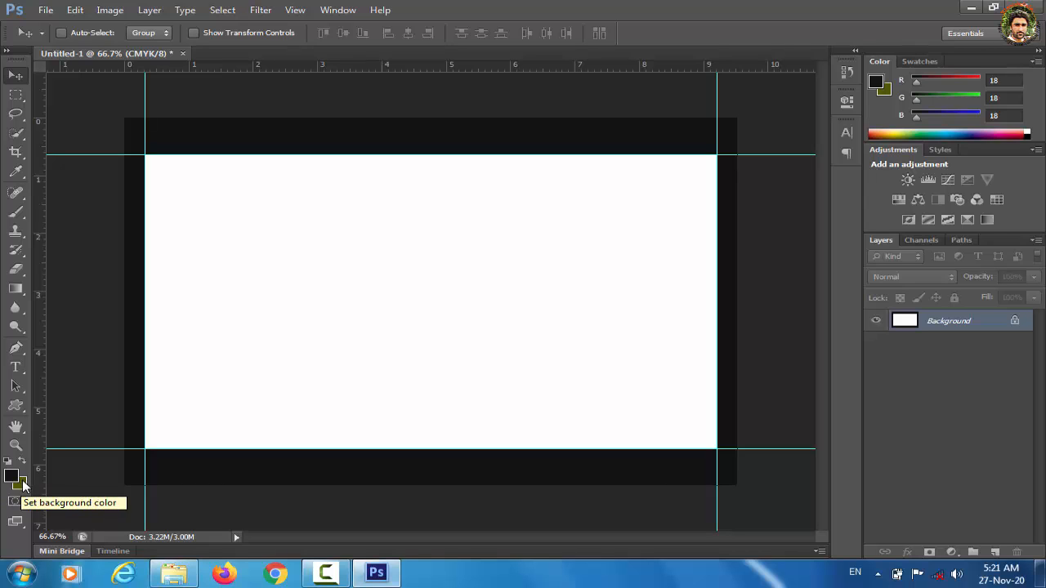
key(ctrl+BackSpace)
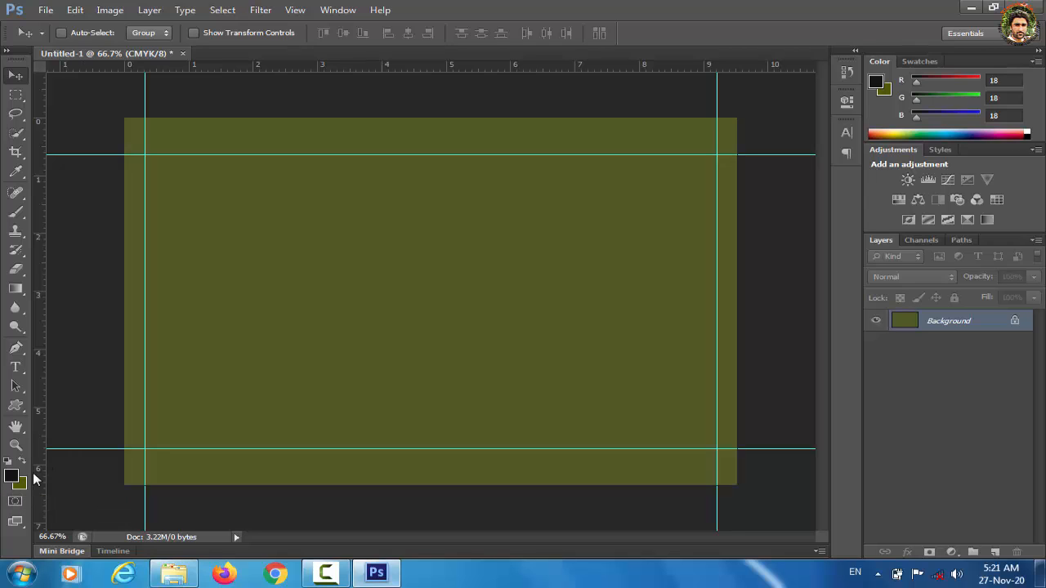
click(17, 406)
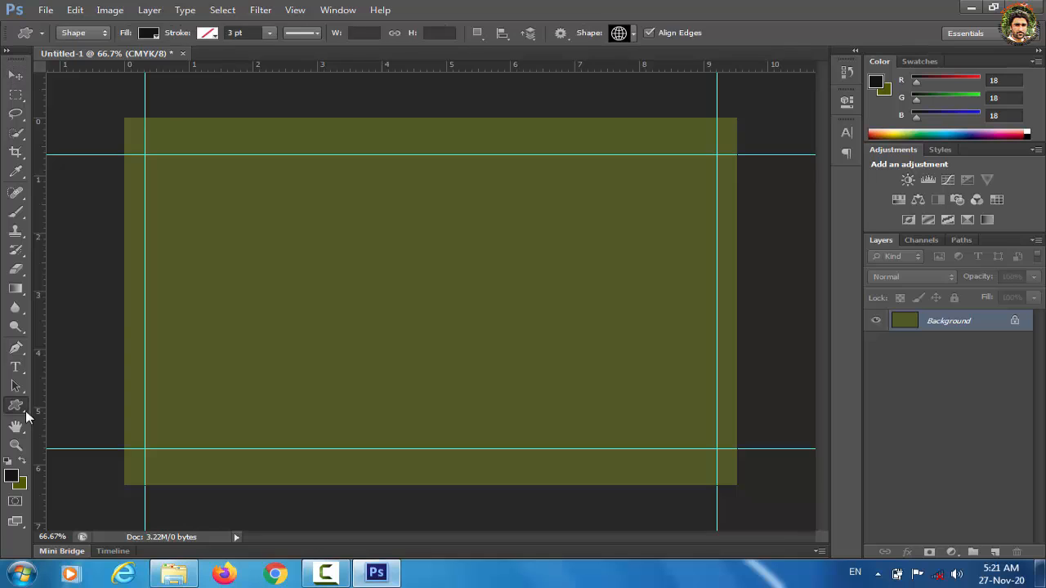
right_click(17, 406)
click(73, 403)
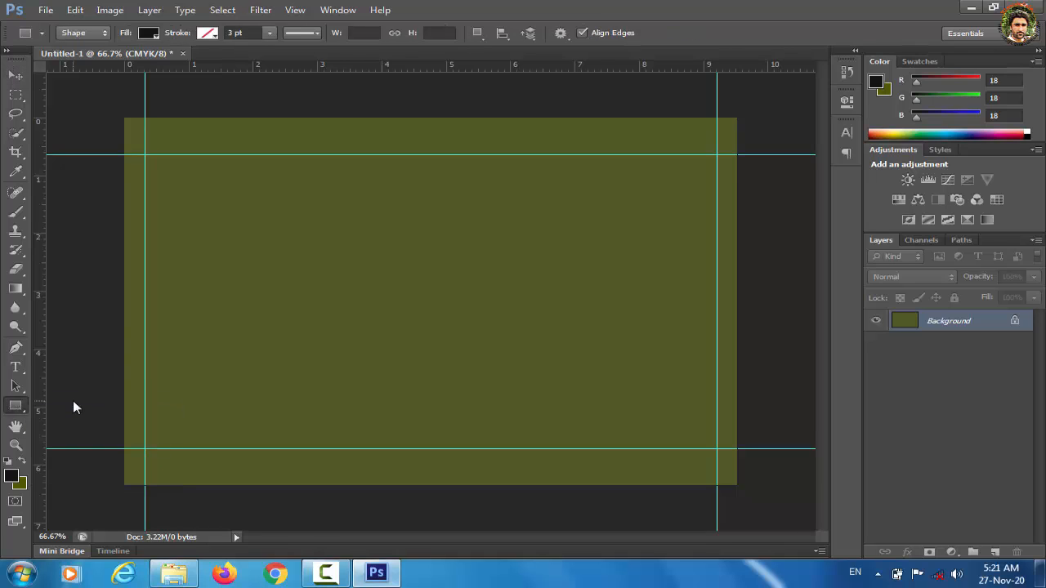
right_click(19, 410)
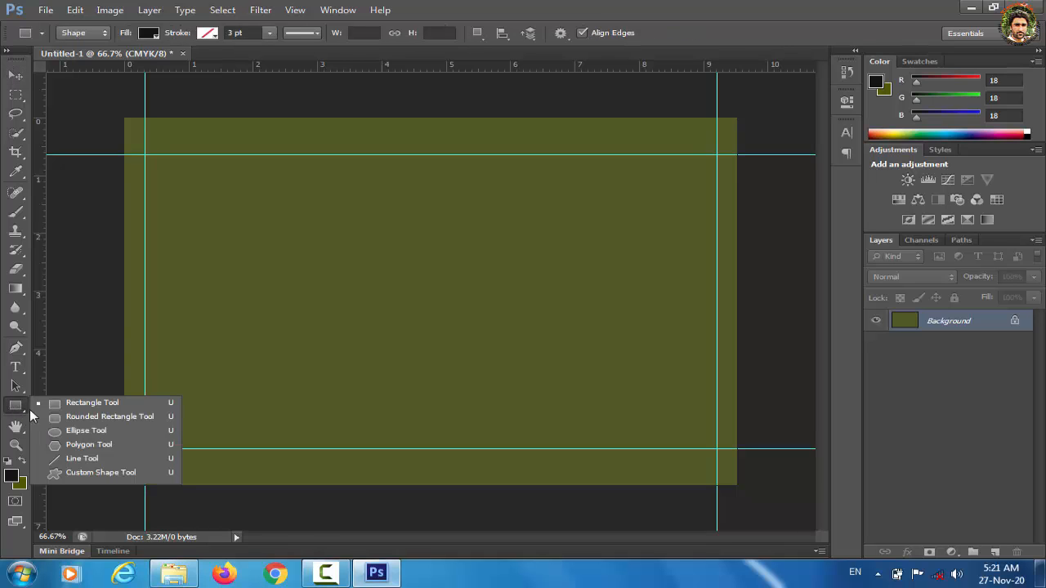
click(70, 418)
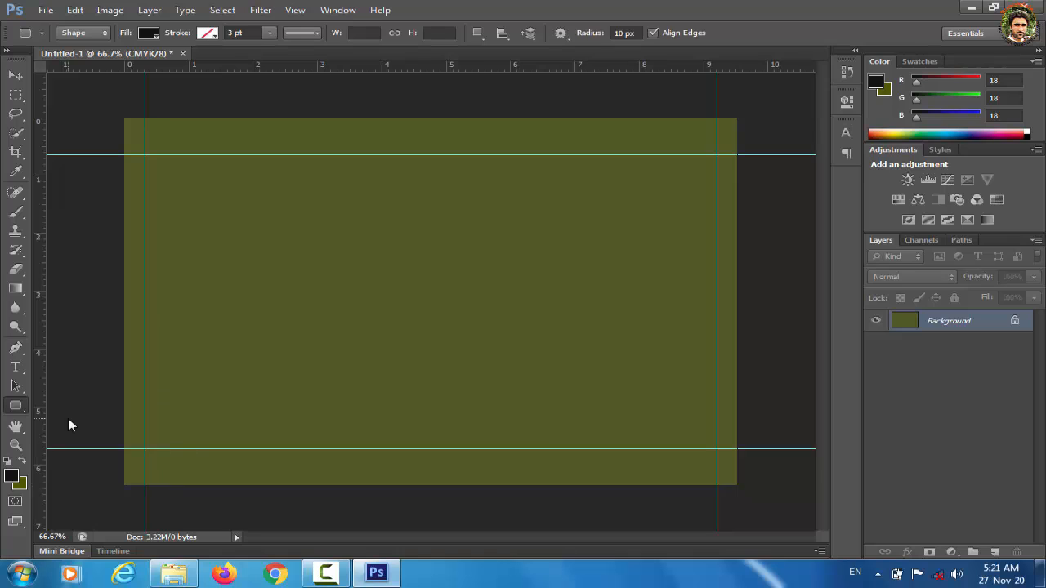
Step: Draw a white rounded rectangle across the guided card area and add a vertical center guide
click(145, 153)
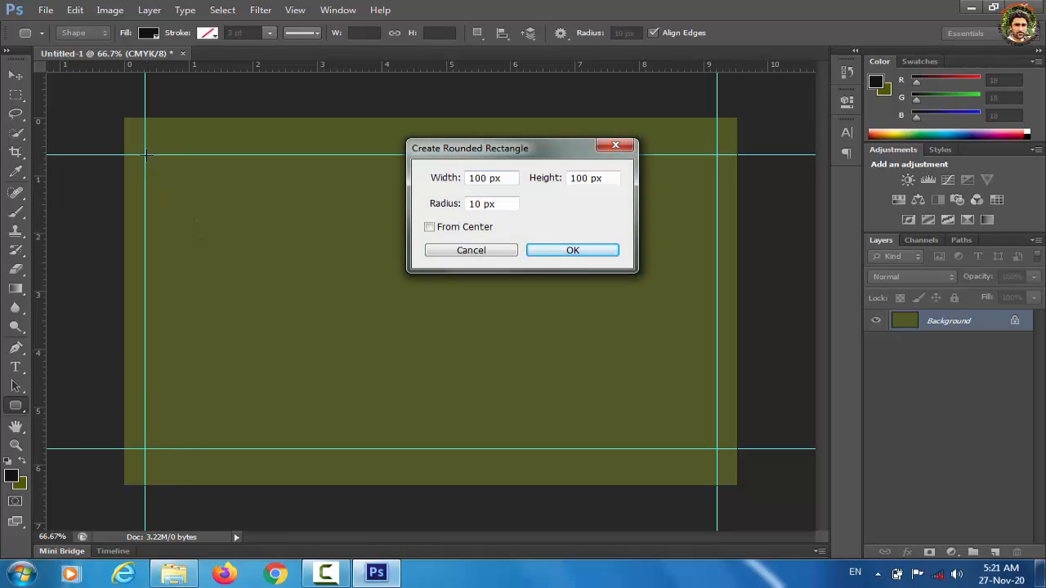
click(605, 152)
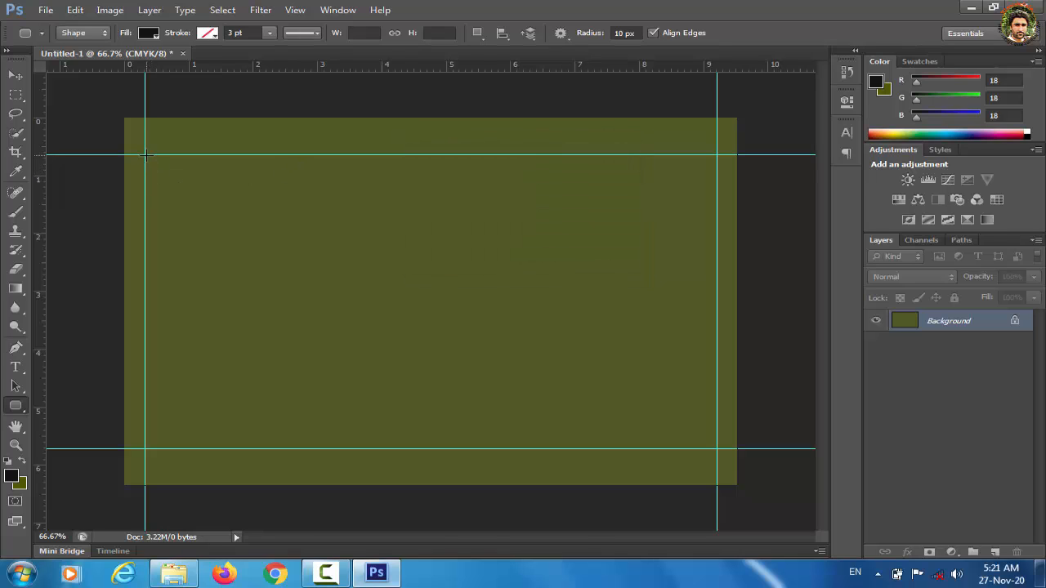
drag(149, 156, 713, 448)
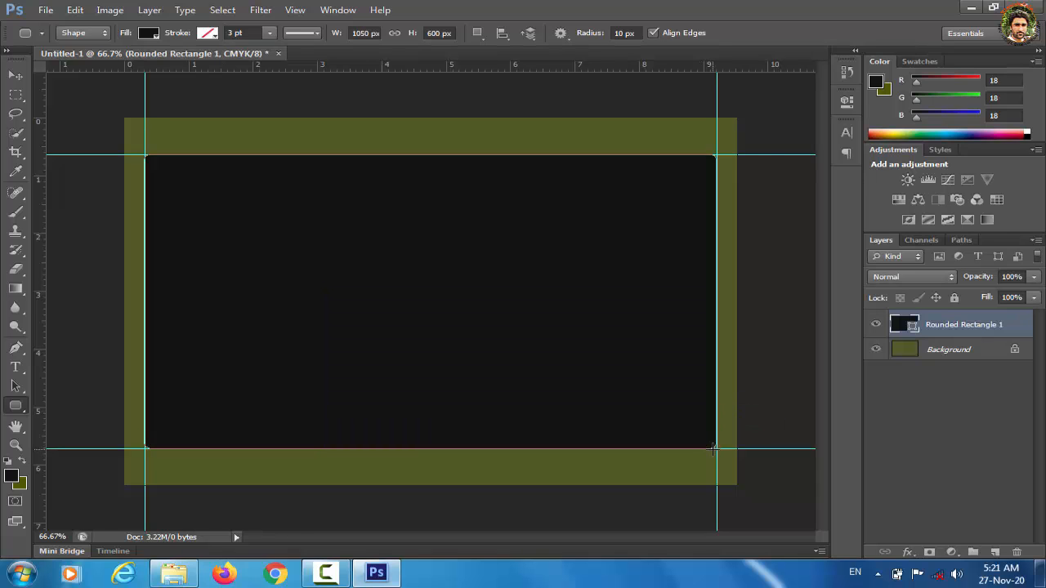
double_click(898, 327)
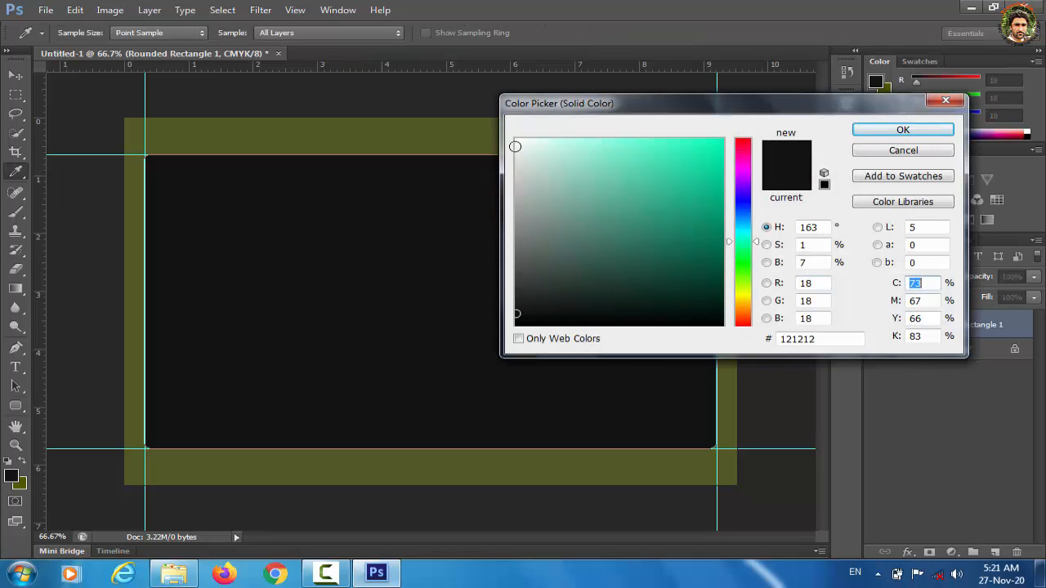
click(516, 141)
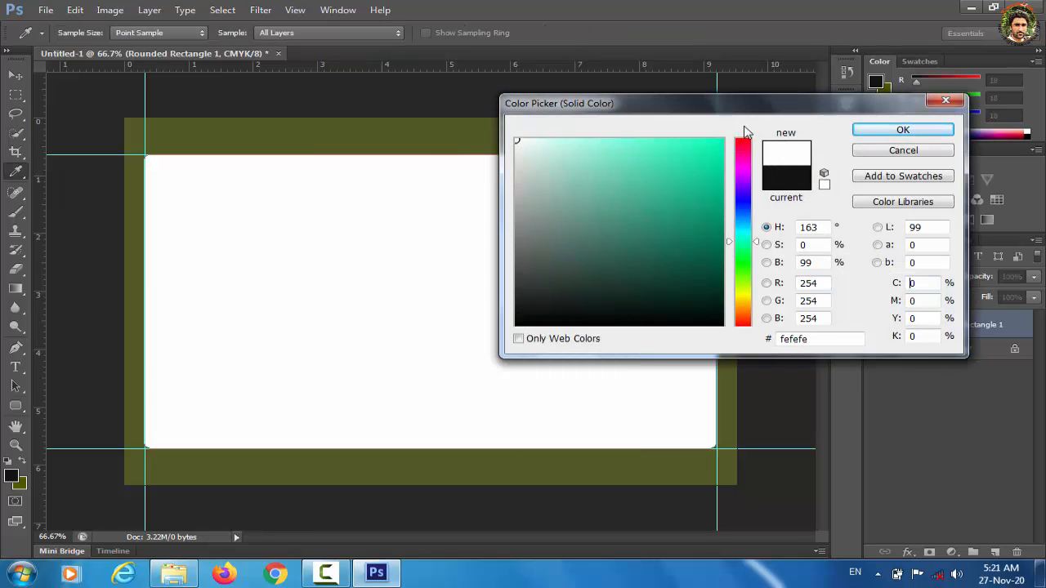
click(920, 129)
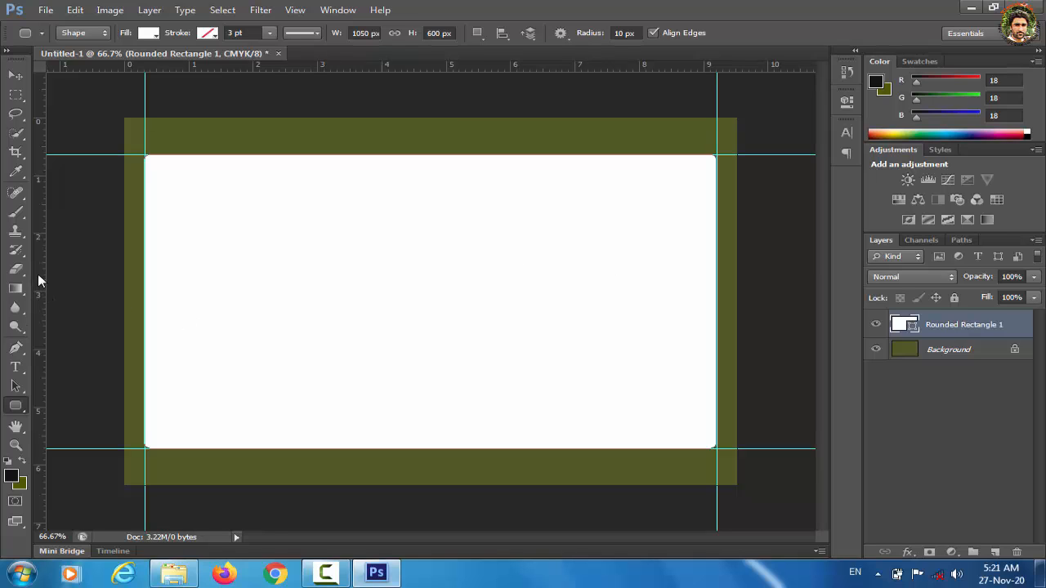
drag(38, 276, 433, 260)
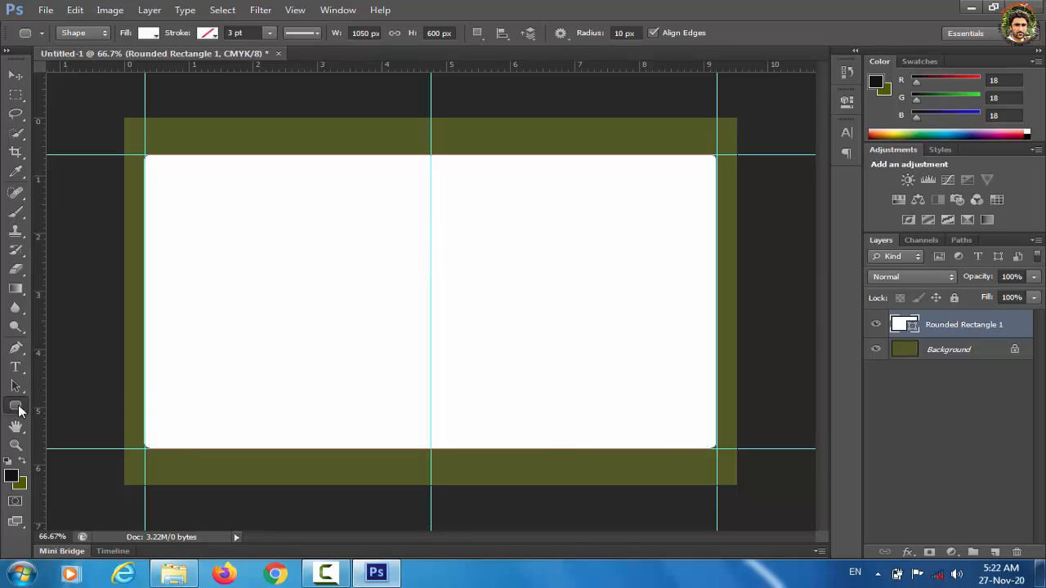
Step: Draw a rectangle shape in the card's top-left corner and fill it black
click(18, 407)
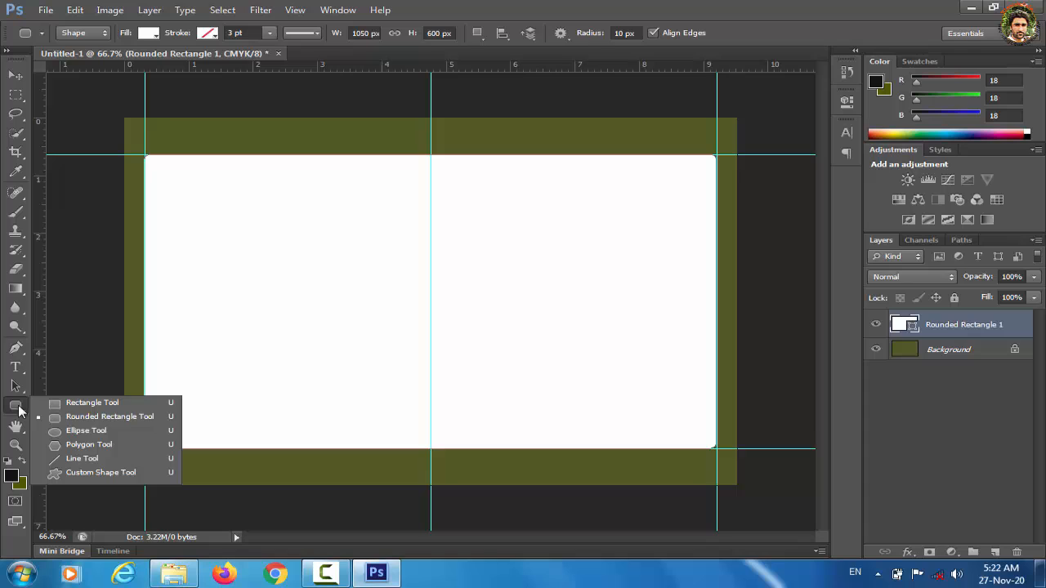
click(84, 404)
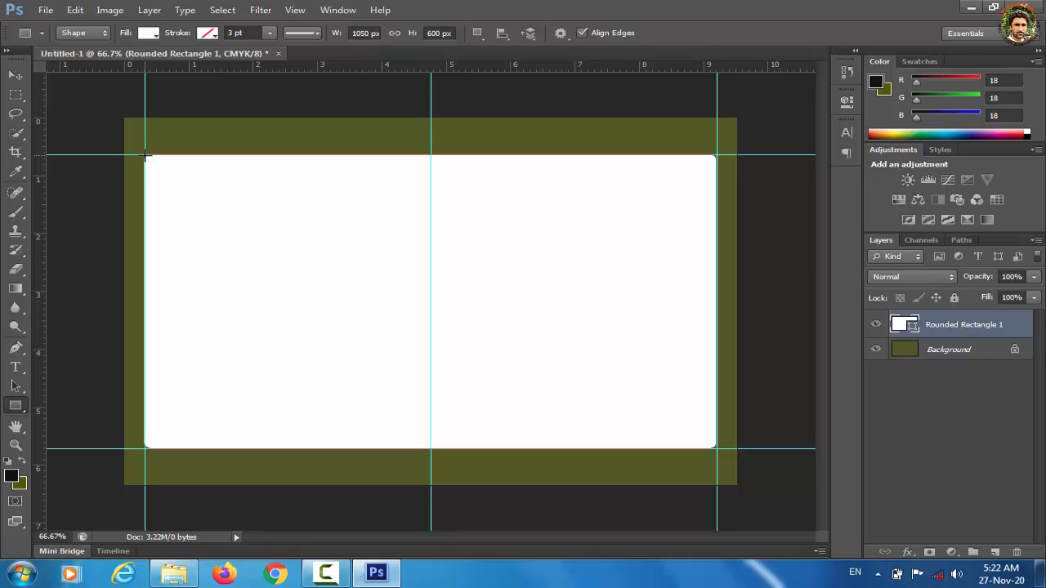
drag(145, 155, 280, 275)
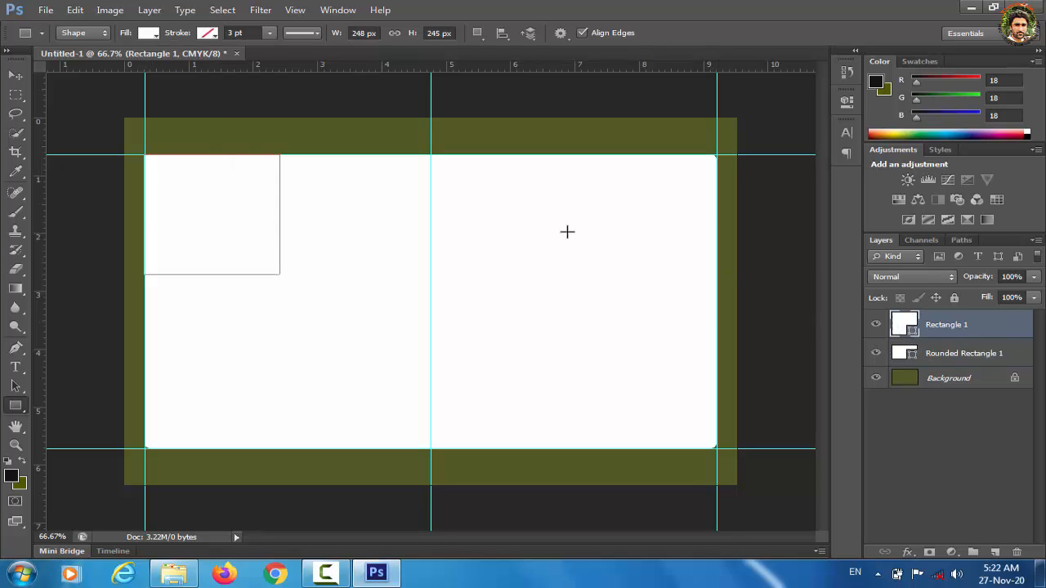
click(149, 34)
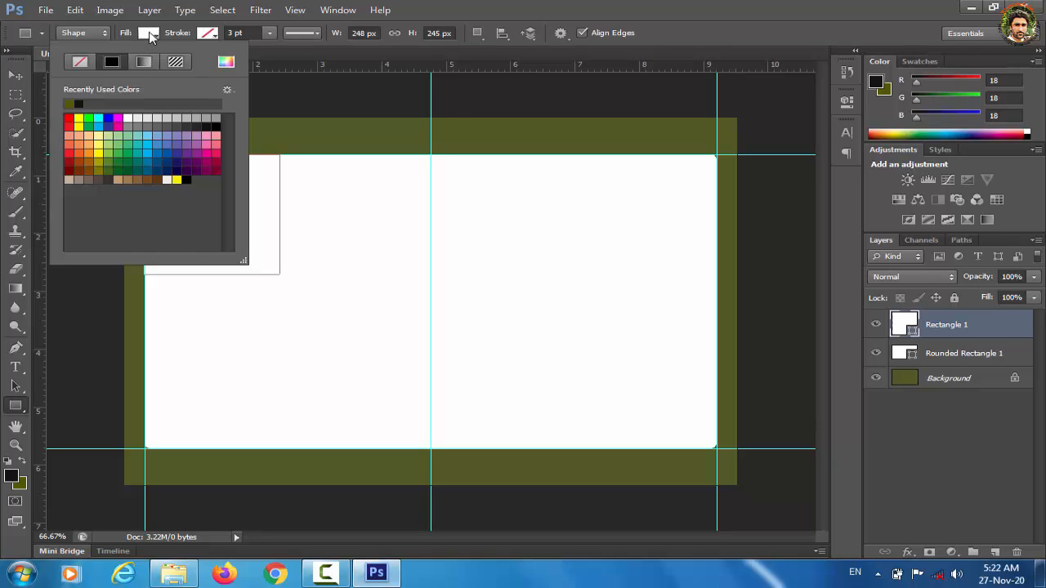
click(215, 119)
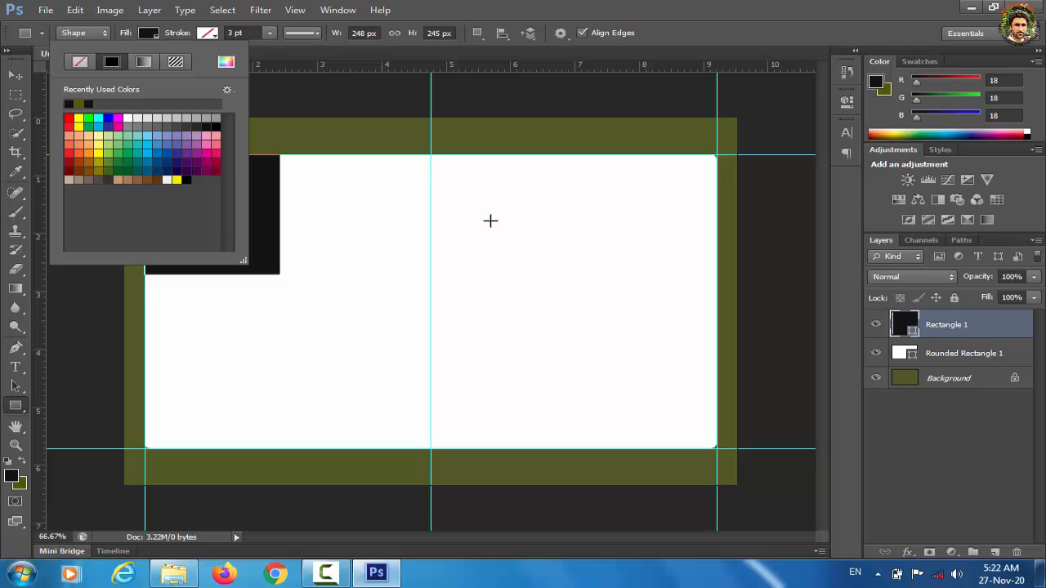
click(913, 433)
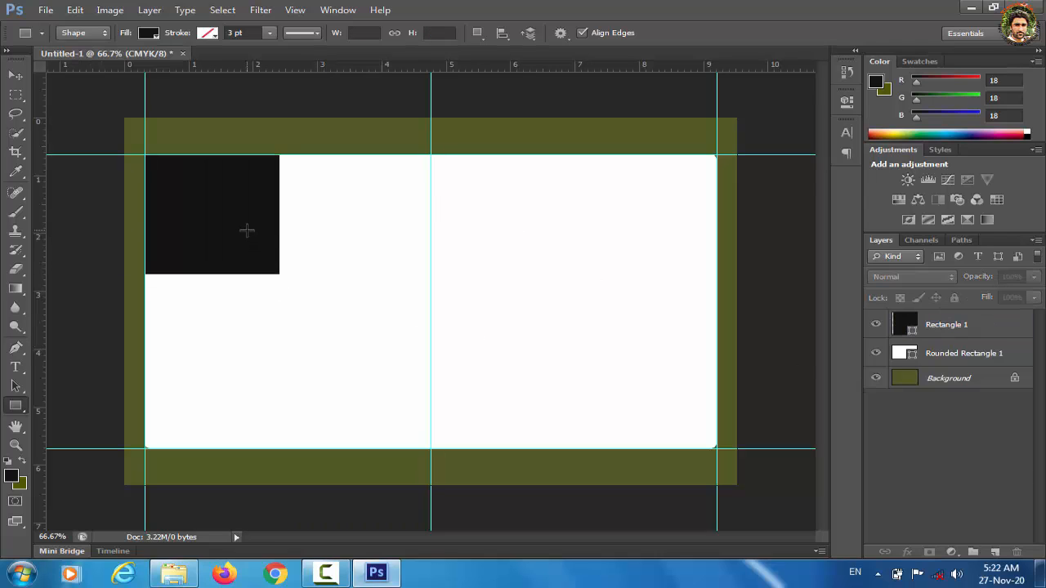
Step: Rotate the black square about 40 degrees and enlarge it toward the top-left
key(v)
click(966, 332)
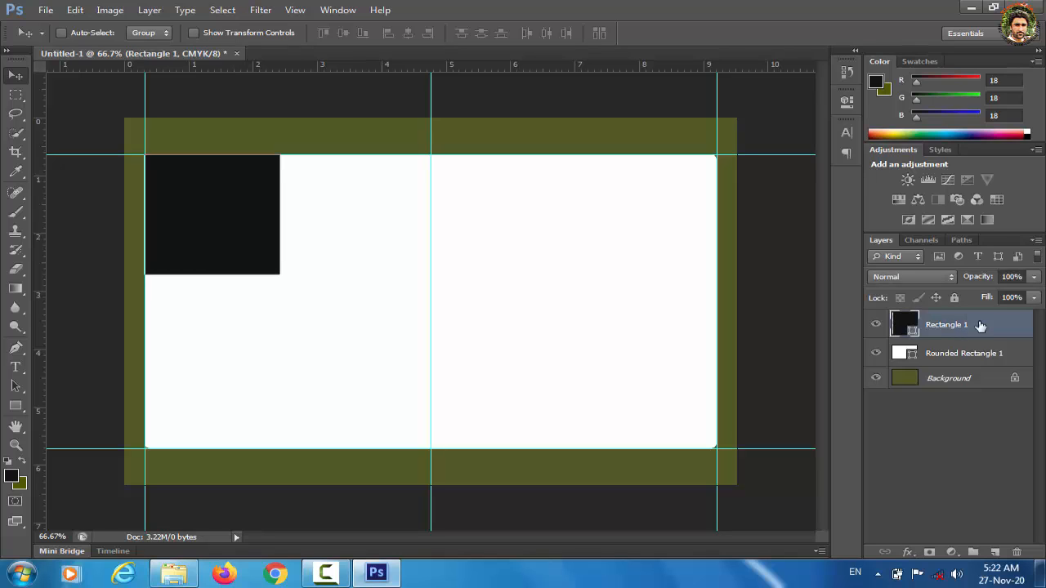
key(ctrl+t)
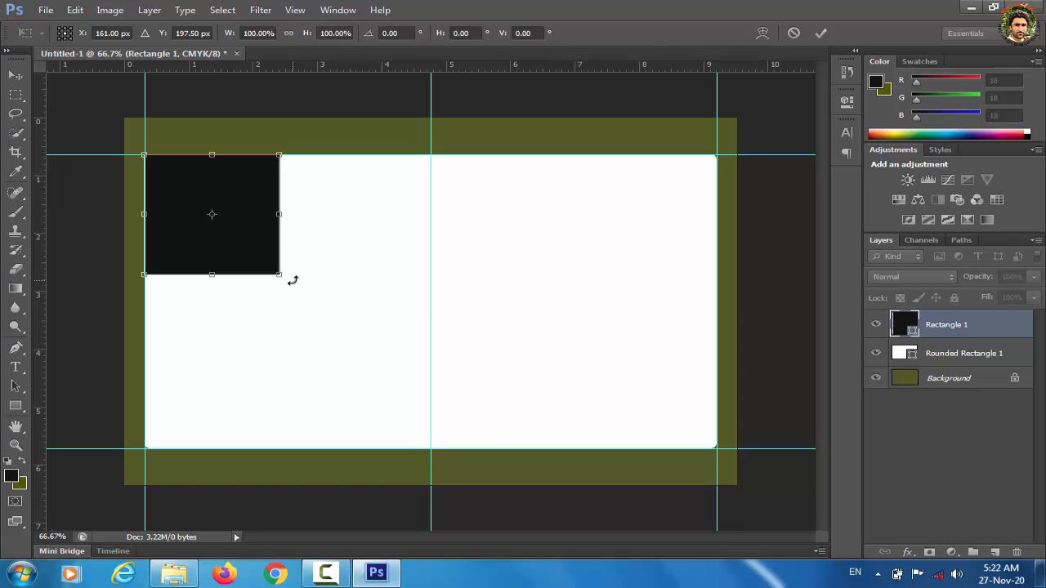
drag(292, 280, 237, 306)
drag(229, 236, 179, 174)
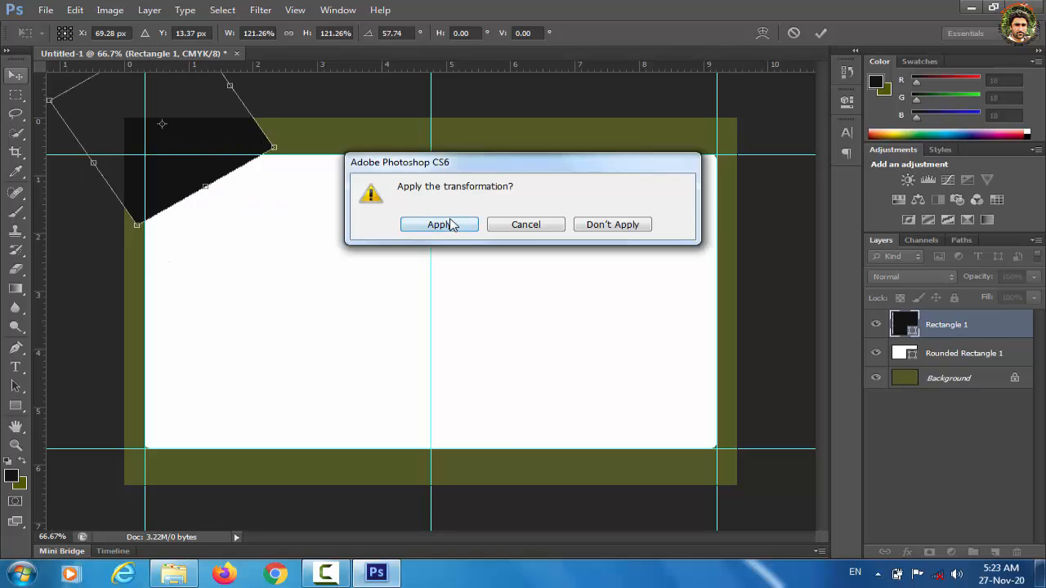
click(445, 225)
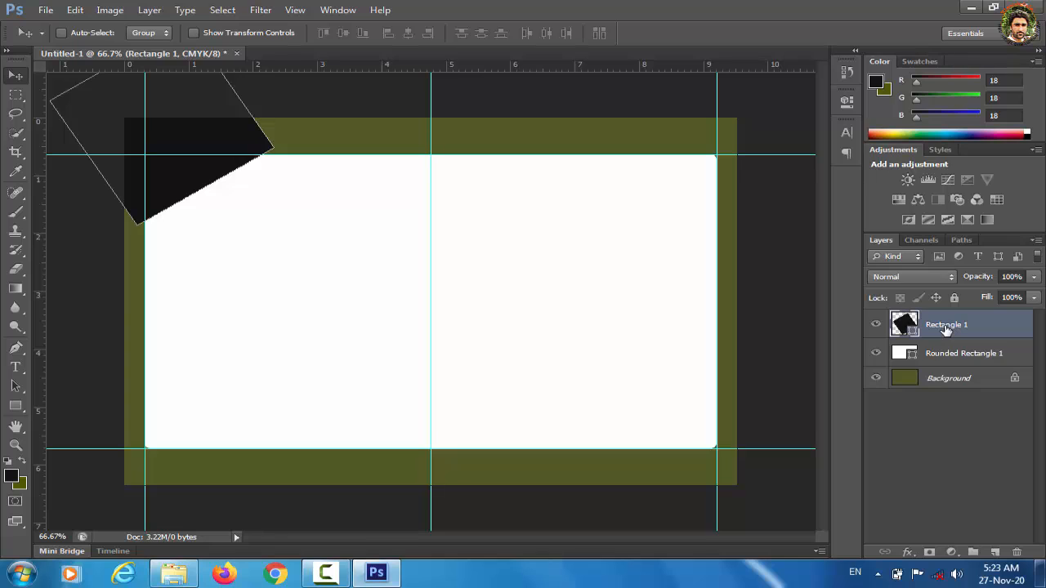
Step: Clip Rectangle 1 to the white card layer with Create Clipping Mask
right_click(945, 328)
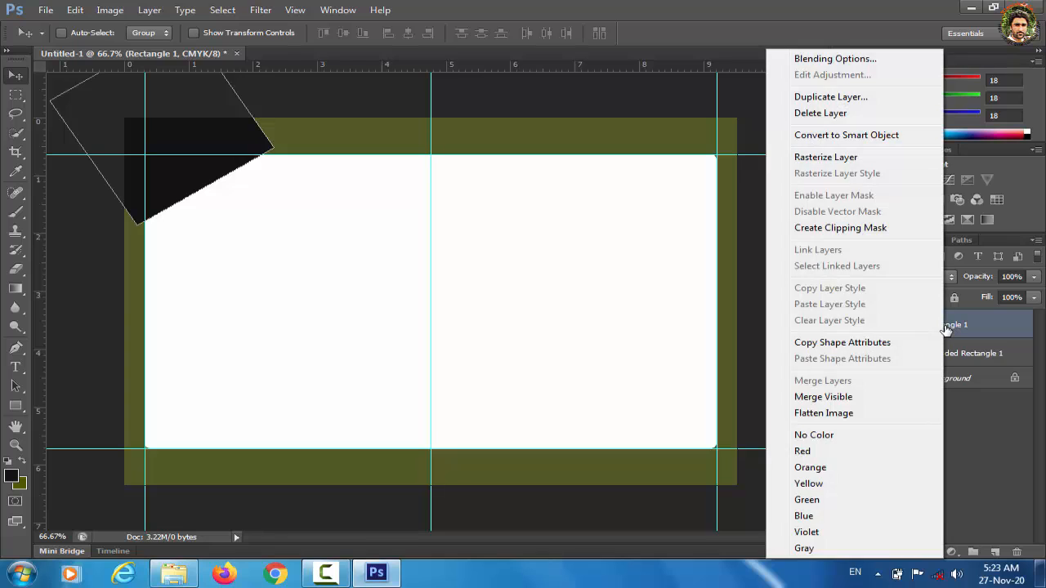
click(840, 231)
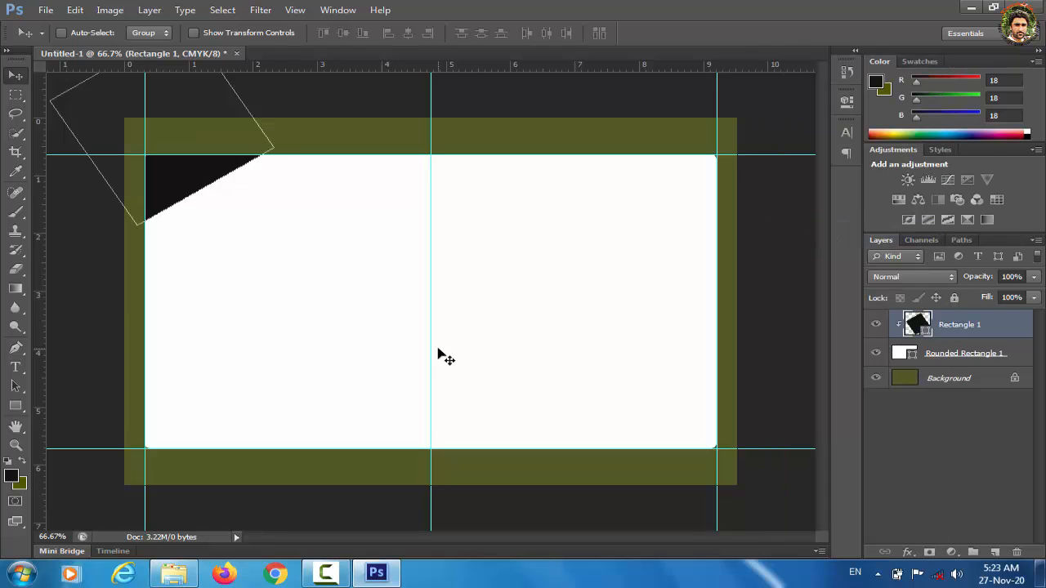
click(18, 405)
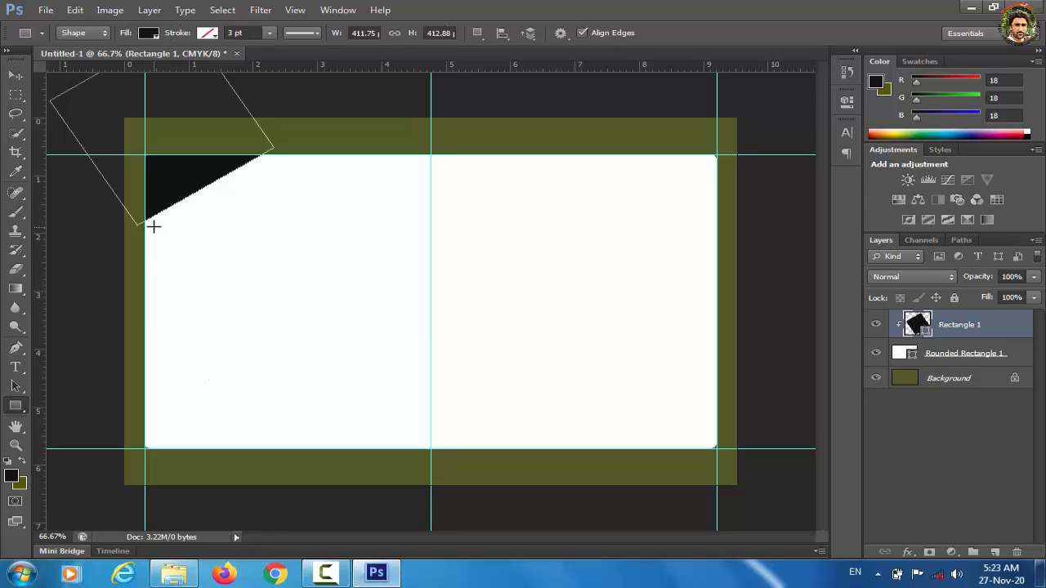
Step: Draw a tall black rectangle below the corner and skew its left and top-right edges outward
drag(146, 220, 343, 430)
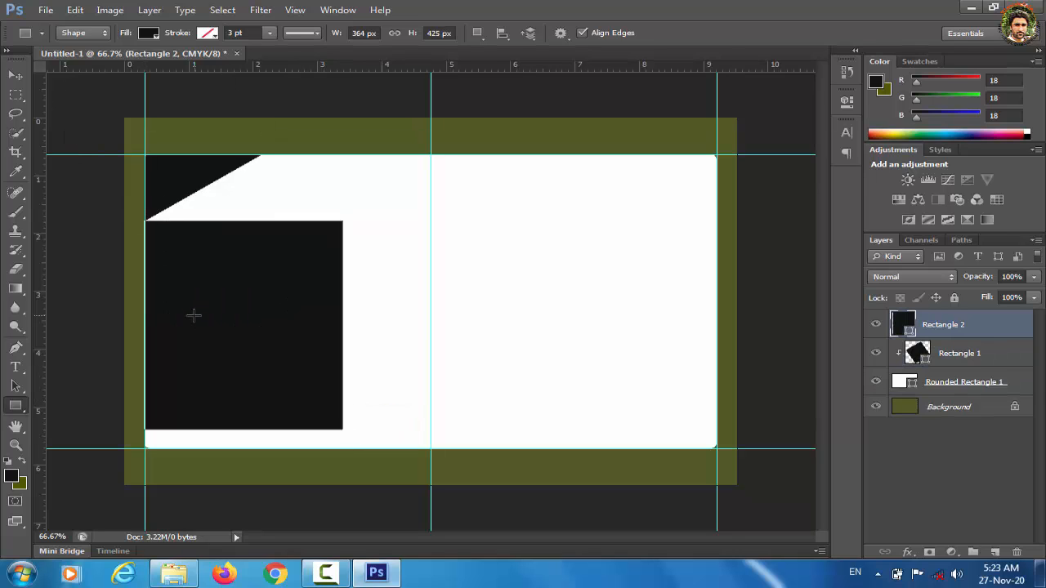
click(17, 78)
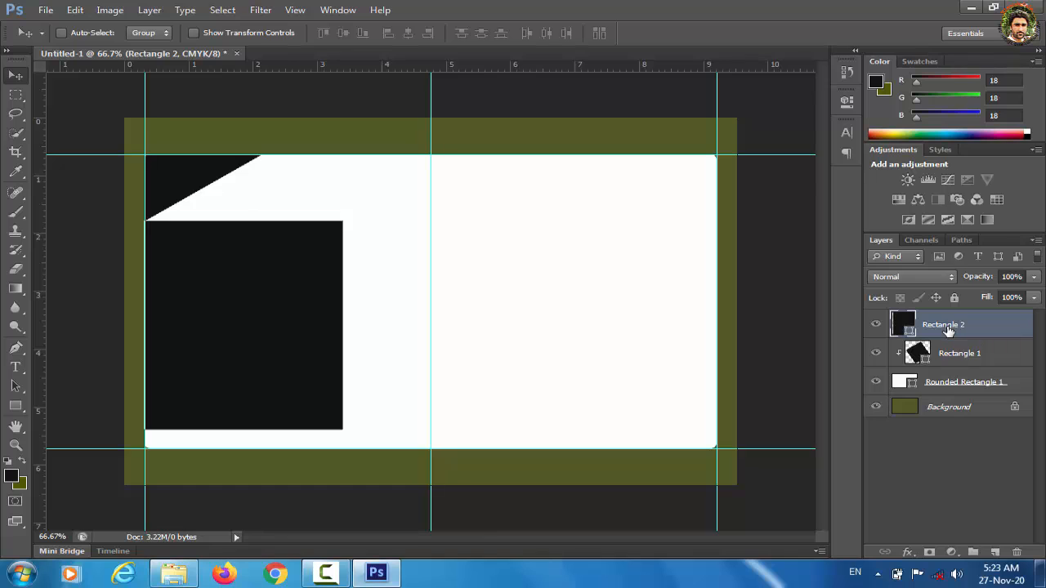
key(ctrl+t)
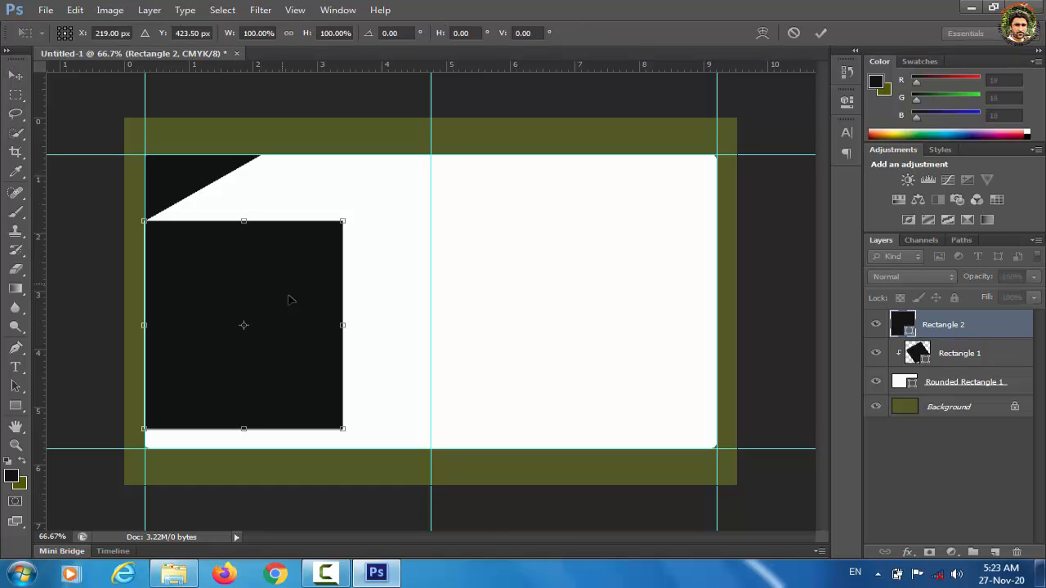
right_click(241, 291)
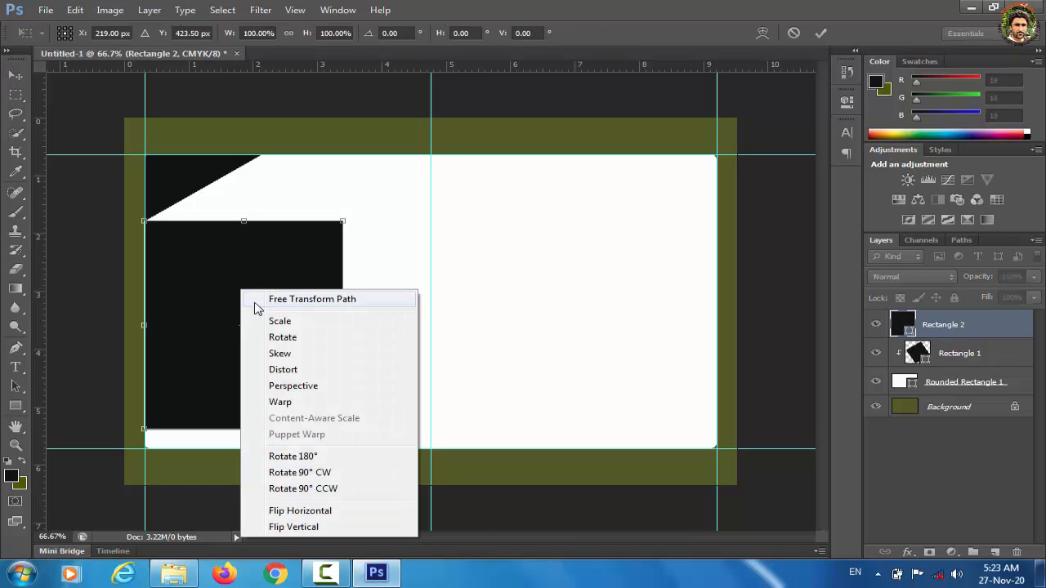
click(280, 354)
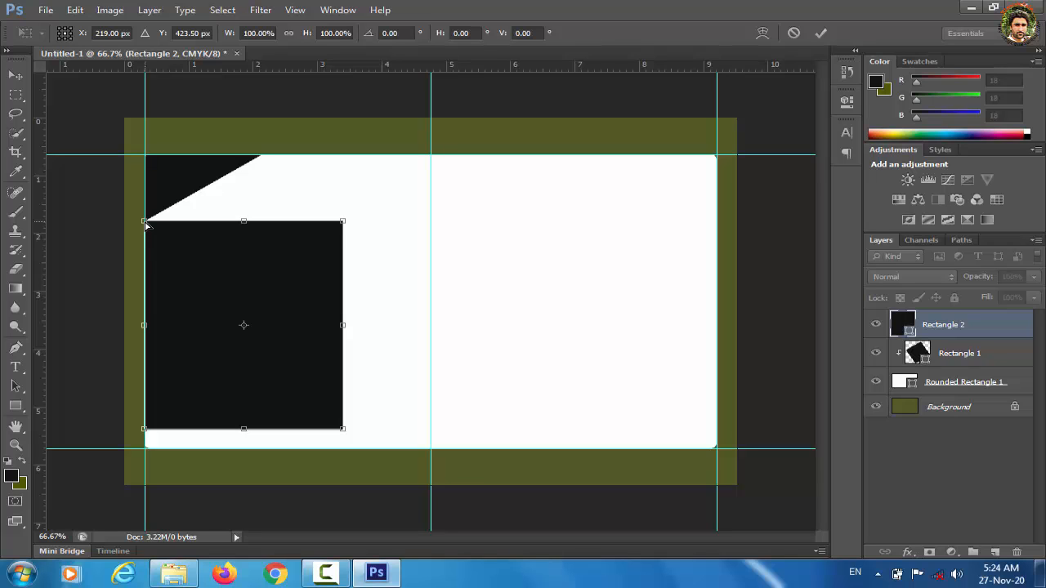
drag(146, 224, 116, 160)
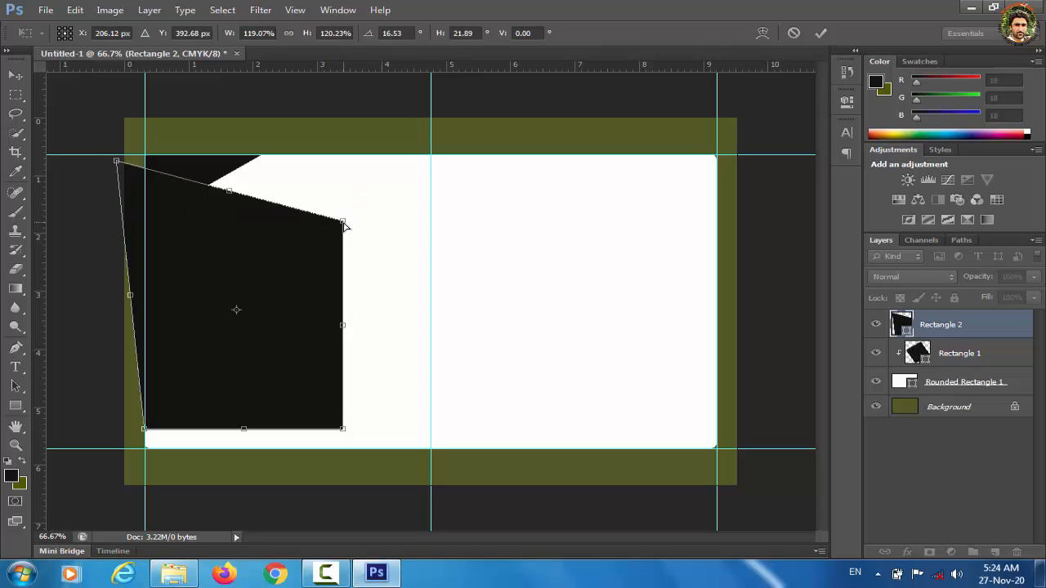
drag(344, 226, 380, 231)
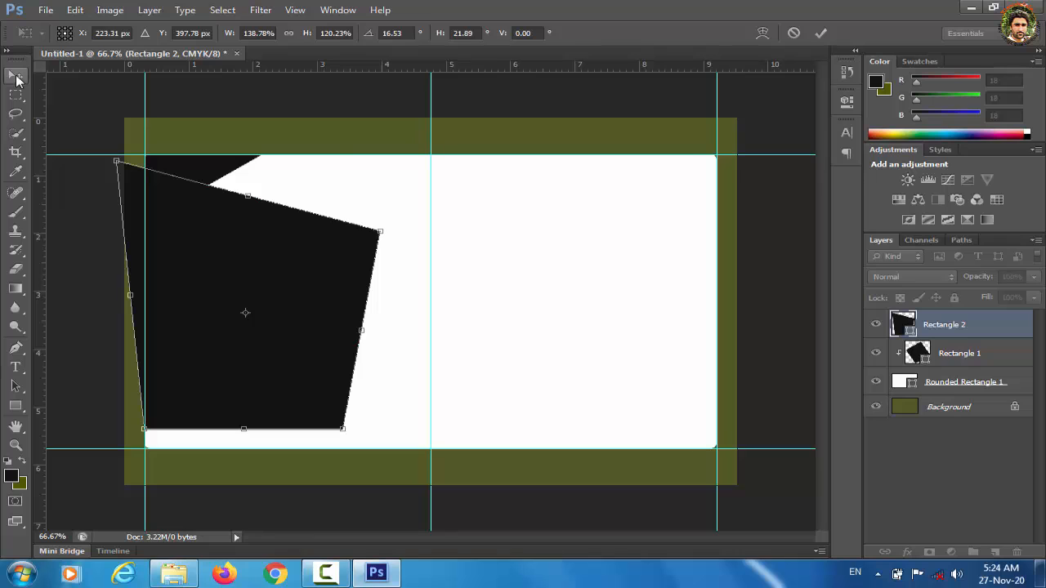
click(17, 78)
click(447, 227)
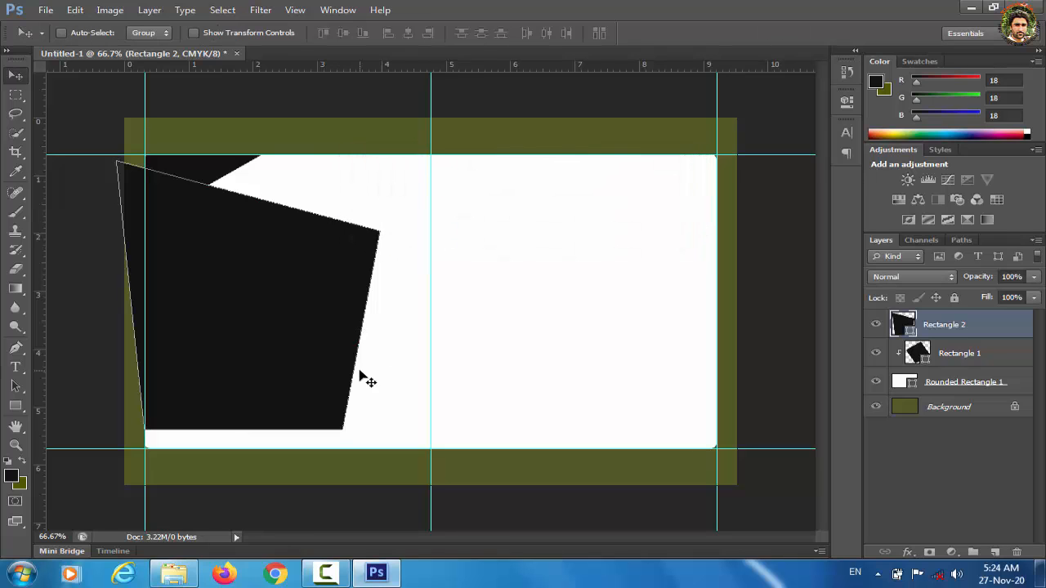
Step: Rotate Rectangle 2 about 27 degrees clockwise and clip it to the layer below
key(ctrl+t)
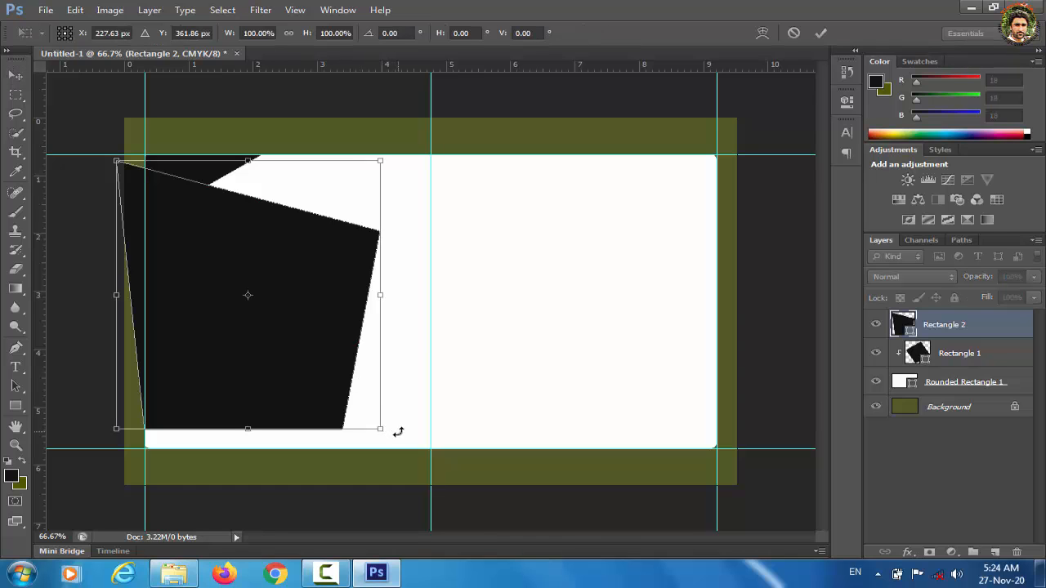
drag(398, 432, 210, 427)
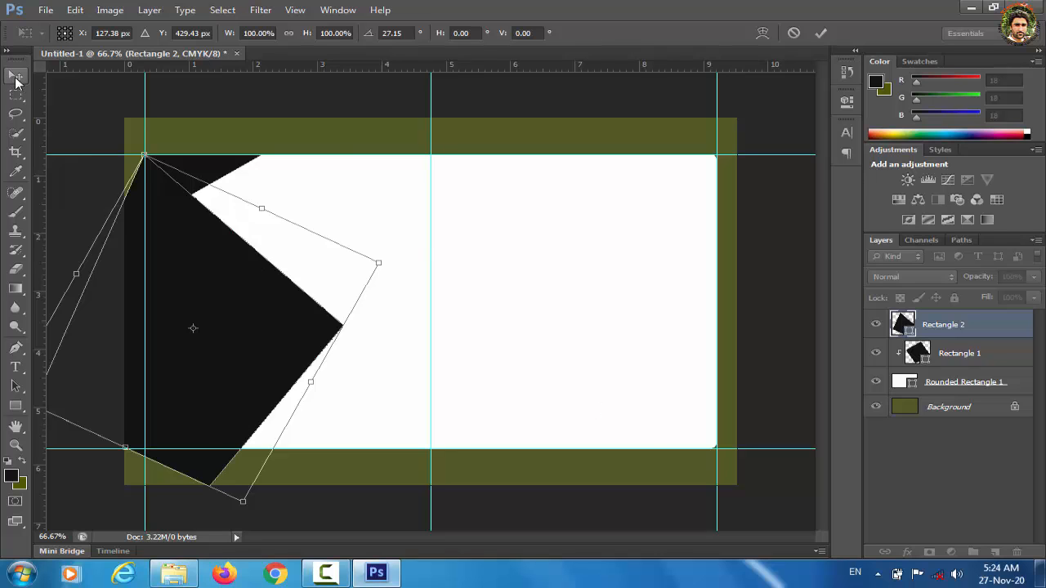
click(16, 79)
click(444, 225)
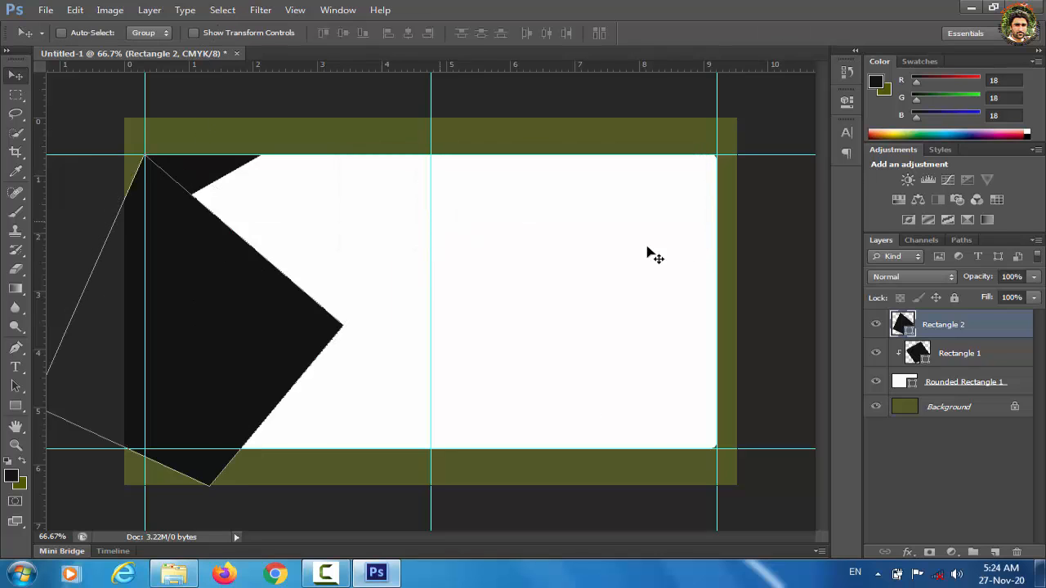
right_click(961, 329)
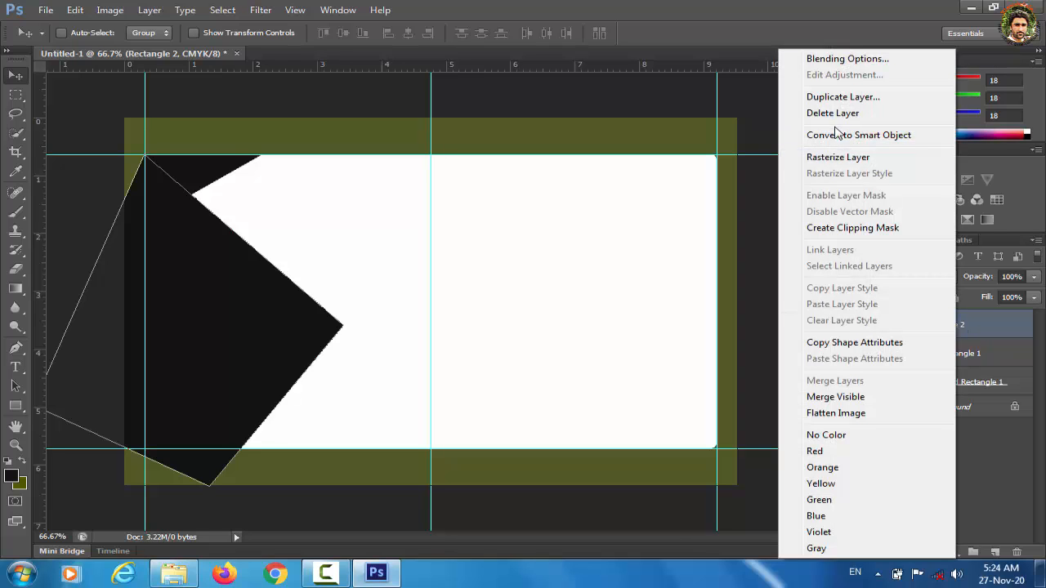
click(860, 228)
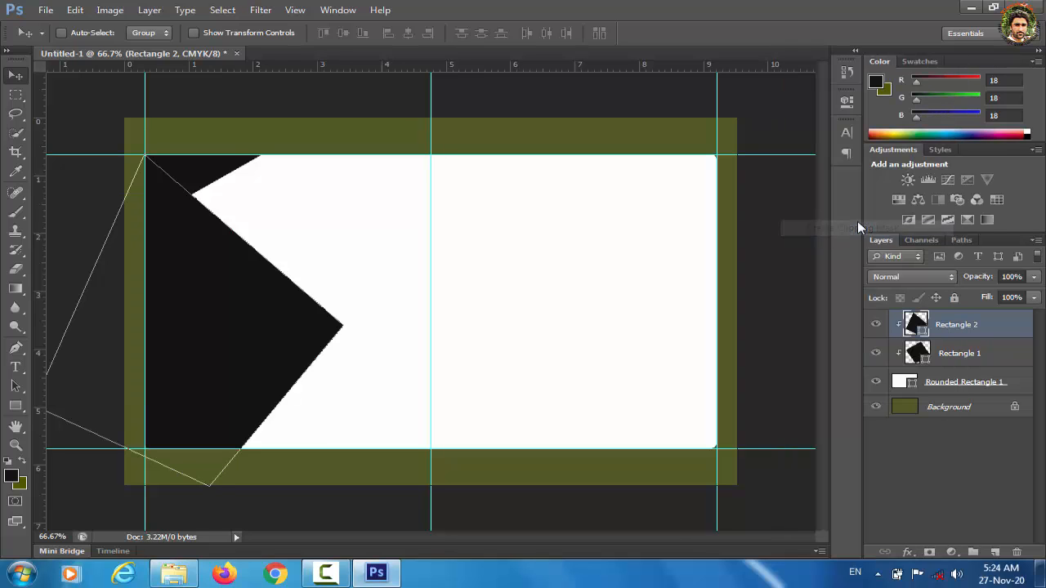
click(976, 453)
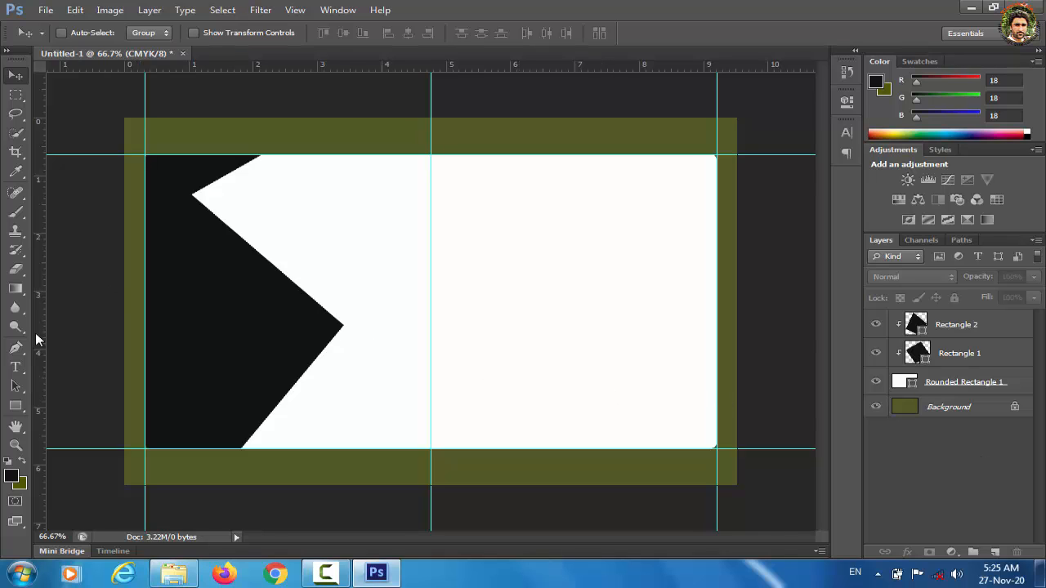
click(15, 407)
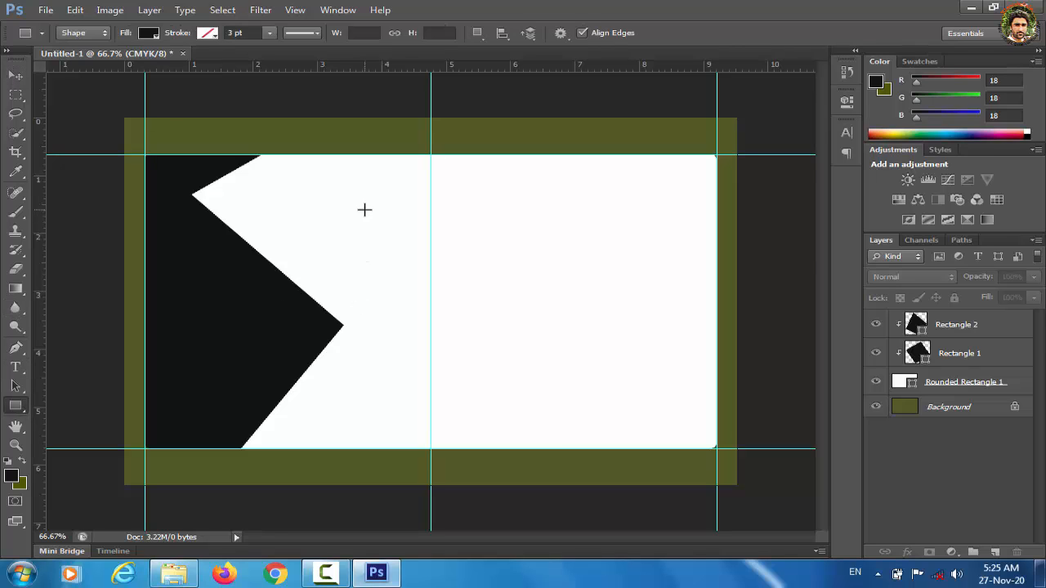
Step: Draw a wide rectangle near the card's top centre and fill it blue
drag(364, 209, 605, 245)
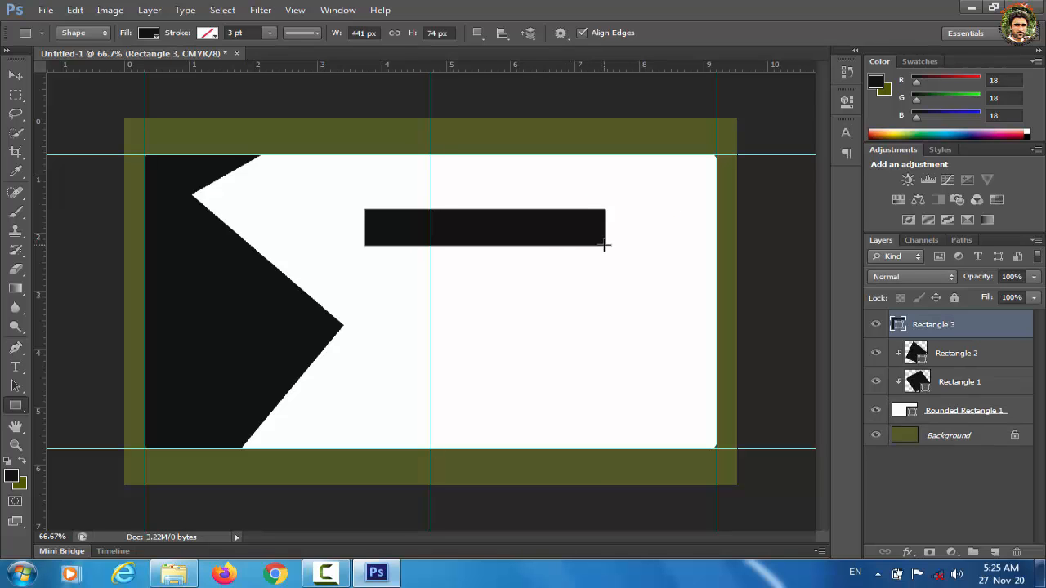
double_click(898, 324)
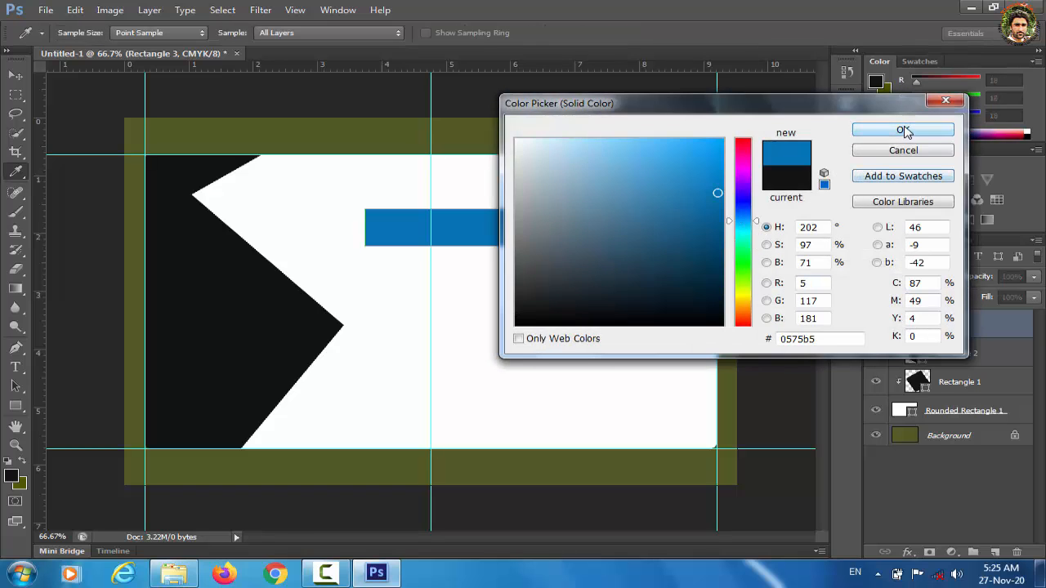
click(870, 131)
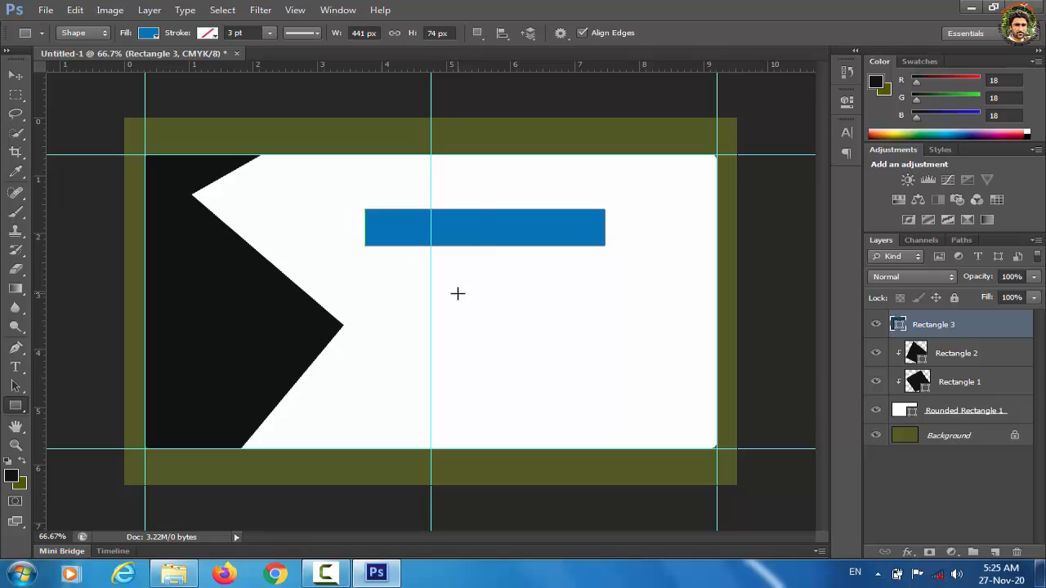
Step: Rotate the blue rectangle to about -31.54° and place it across the top-left corner
key(ctrl+t)
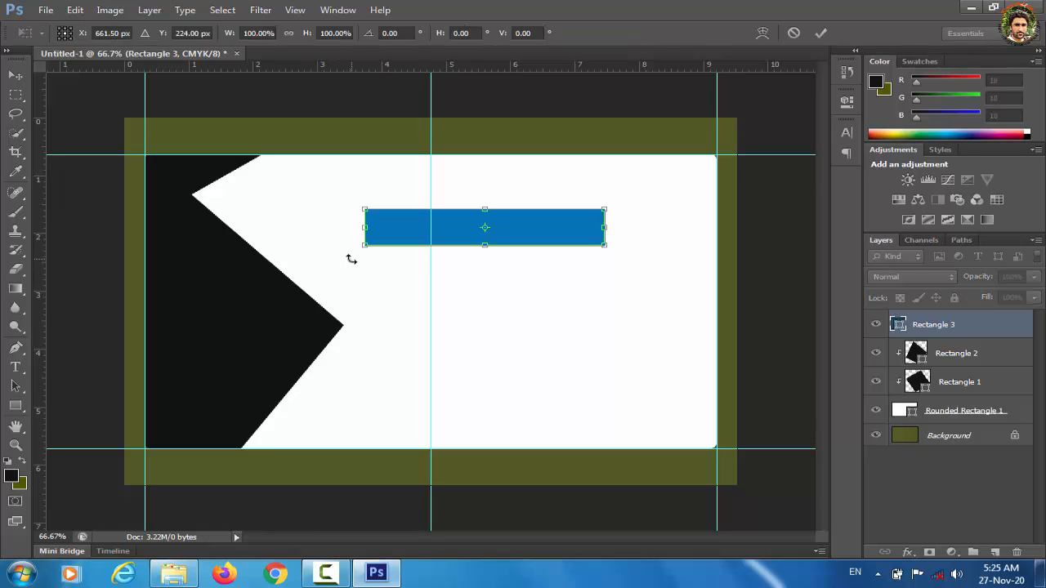
drag(351, 259, 395, 305)
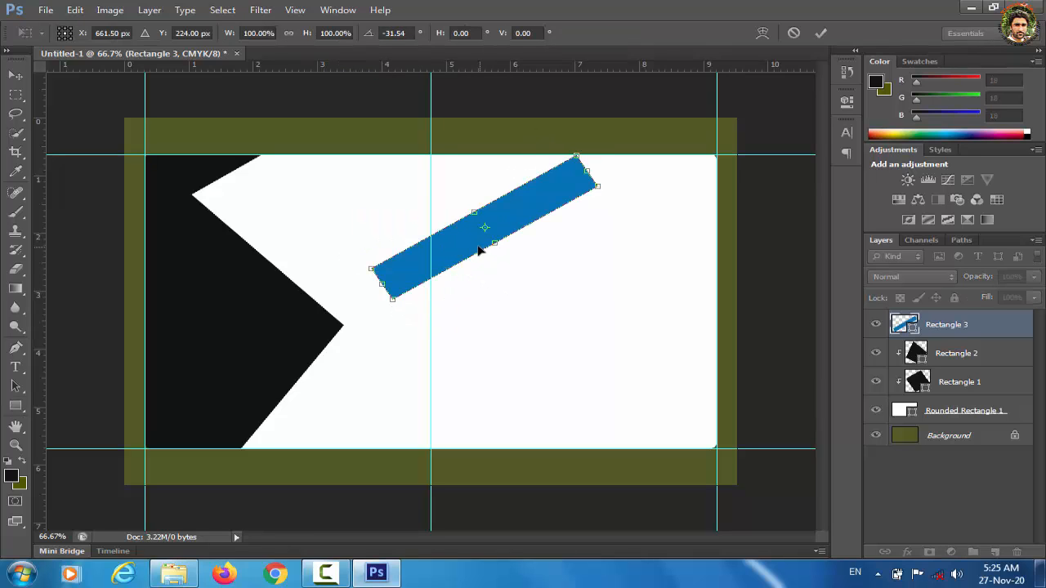
drag(472, 244, 275, 181)
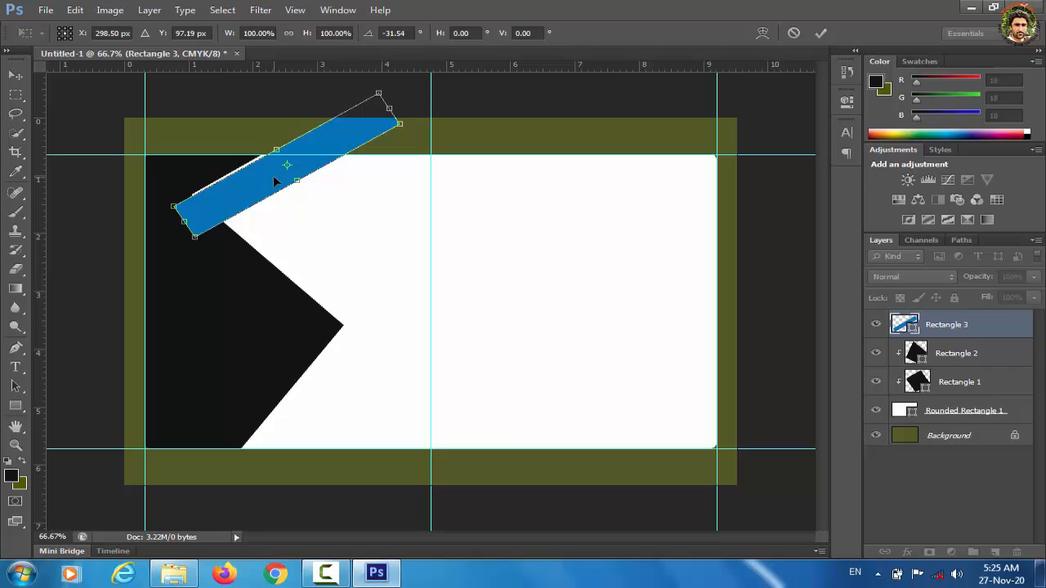
key(Up)
key(Up)
key(Up)
key(Up)
key(Up)
key(Up)
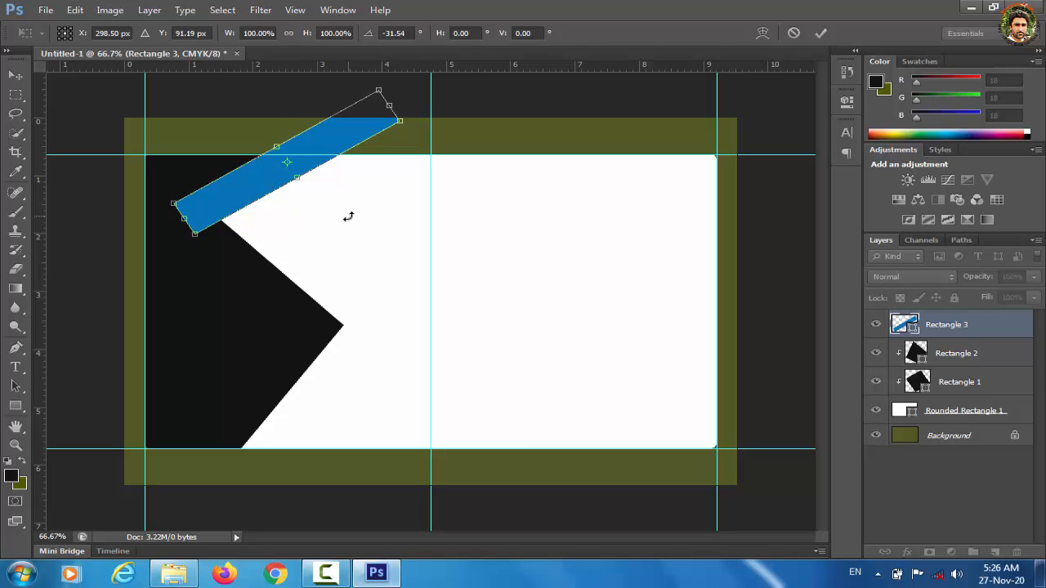
click(16, 74)
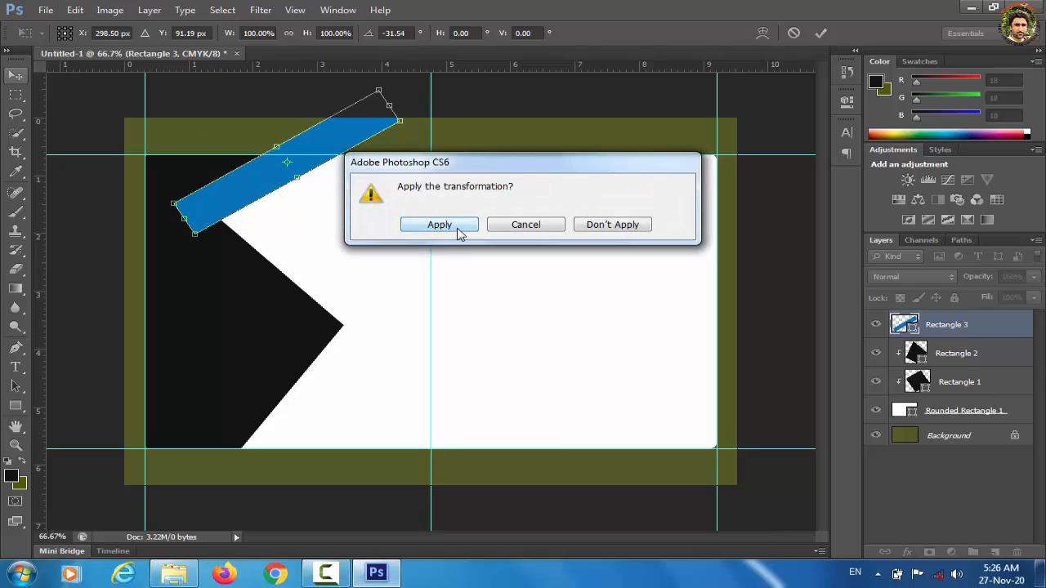
click(458, 232)
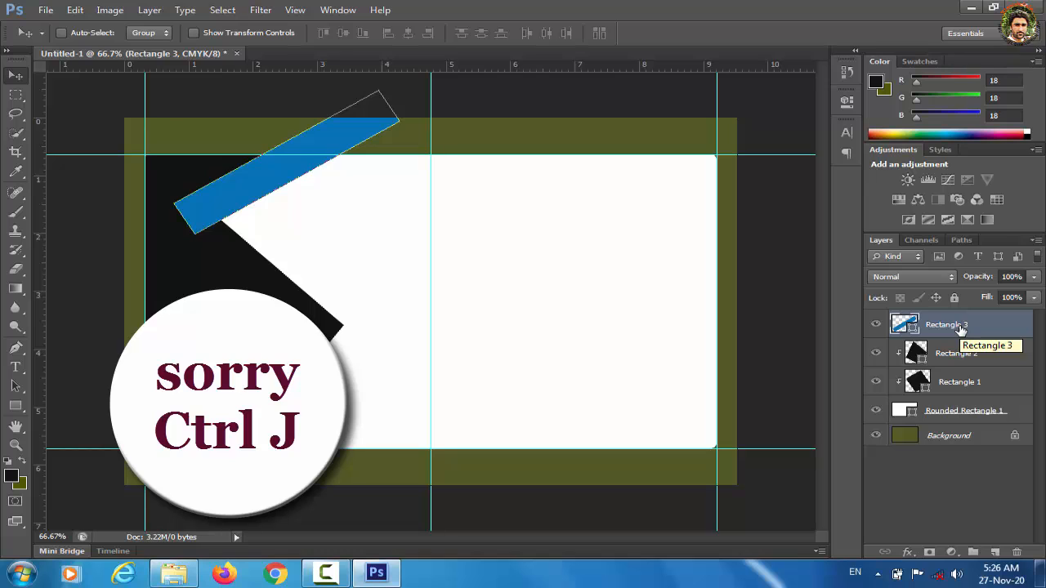
Step: Duplicate the blue stripe, offset the copy down-right, and give it a darker blue
key(ctrl+j)
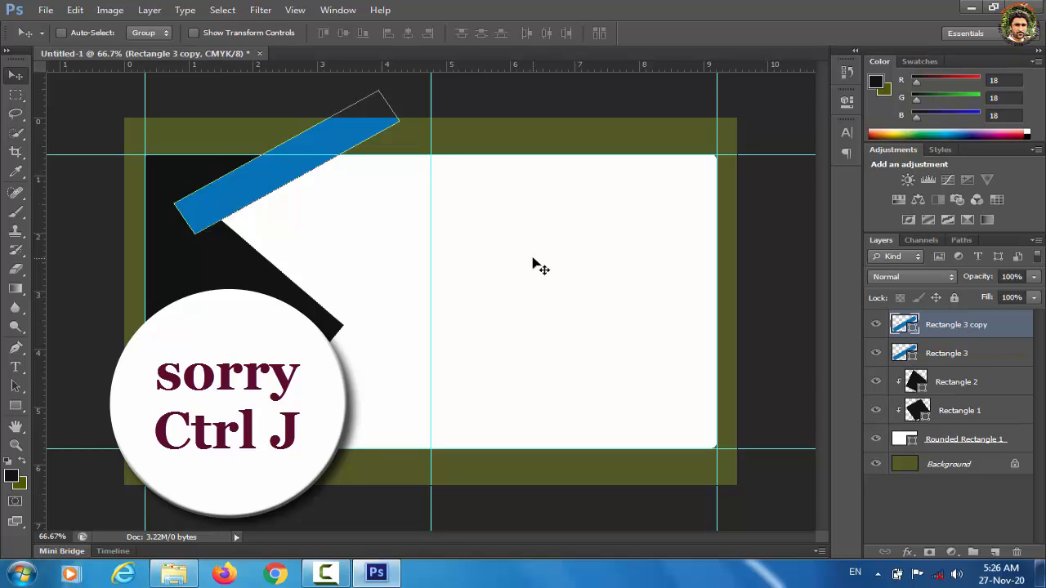
key(shift+Right)
key(shift+Right)
key(shift+Right)
key(shift+Right)
key(shift+Down)
key(shift+Down)
key(shift+Down)
key(shift+Down)
key(shift+Down)
key(shift+Down)
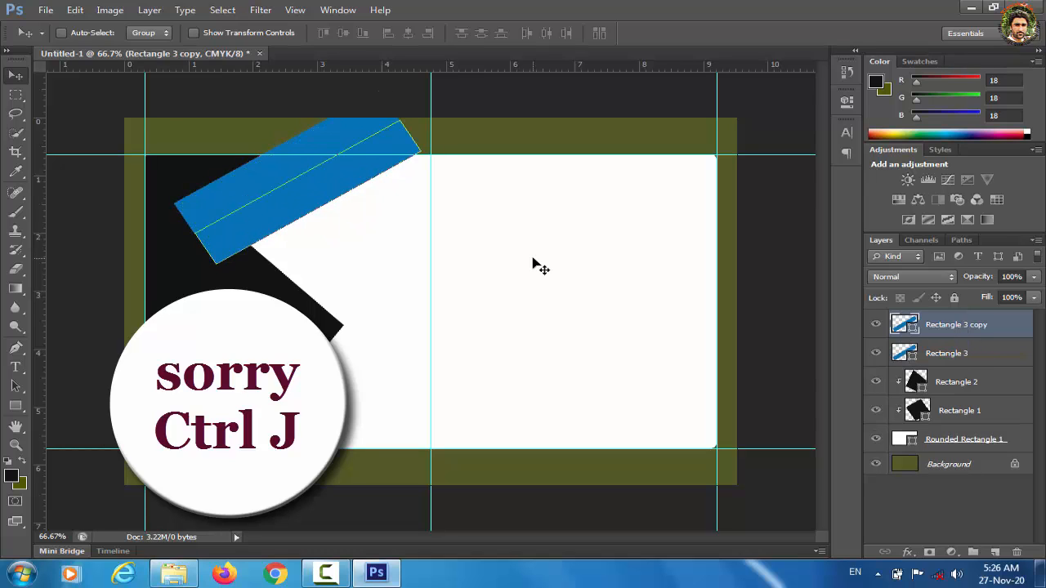
double_click(904, 325)
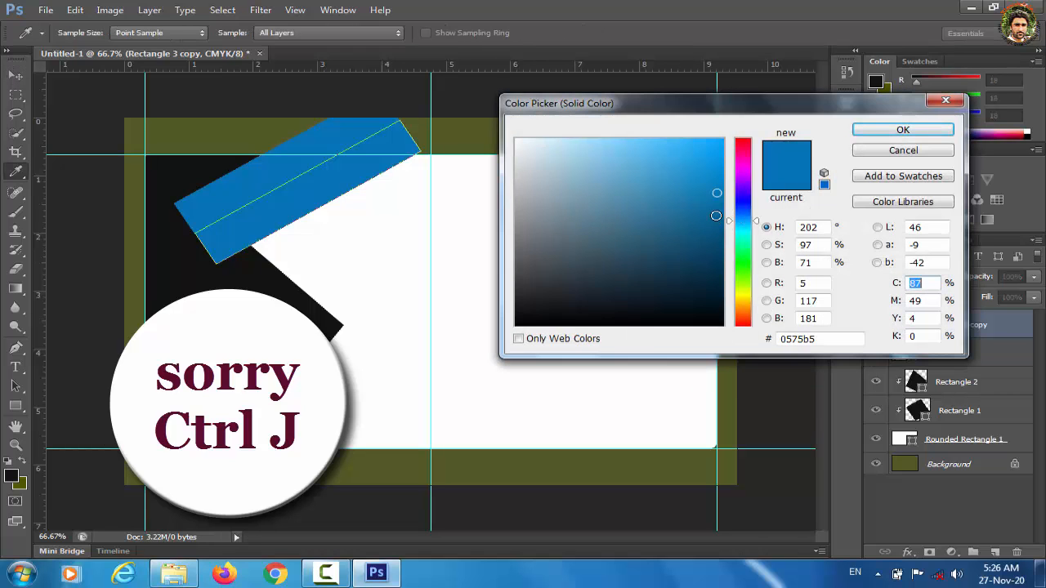
drag(717, 218, 717, 229)
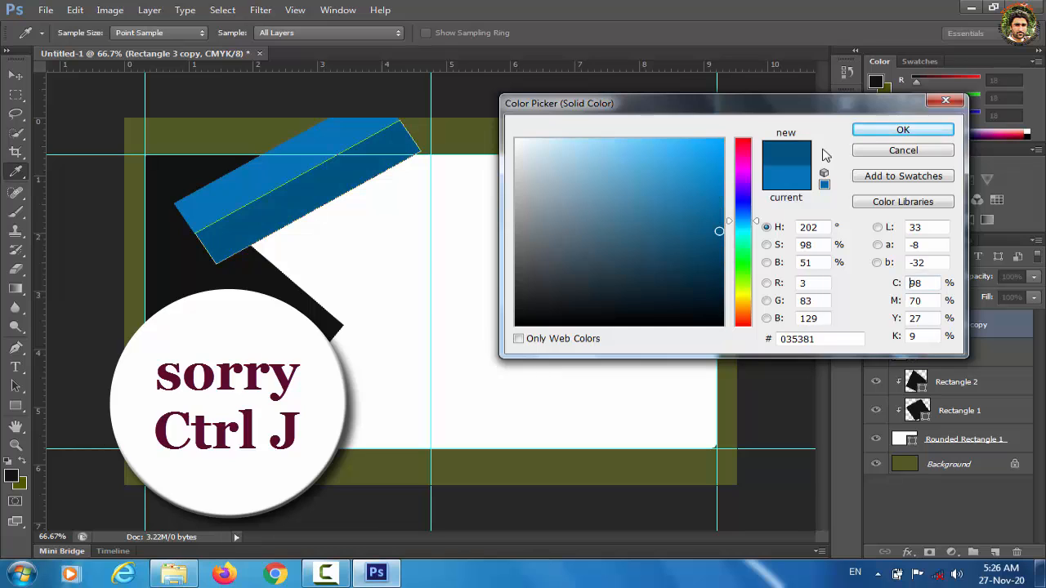
click(903, 130)
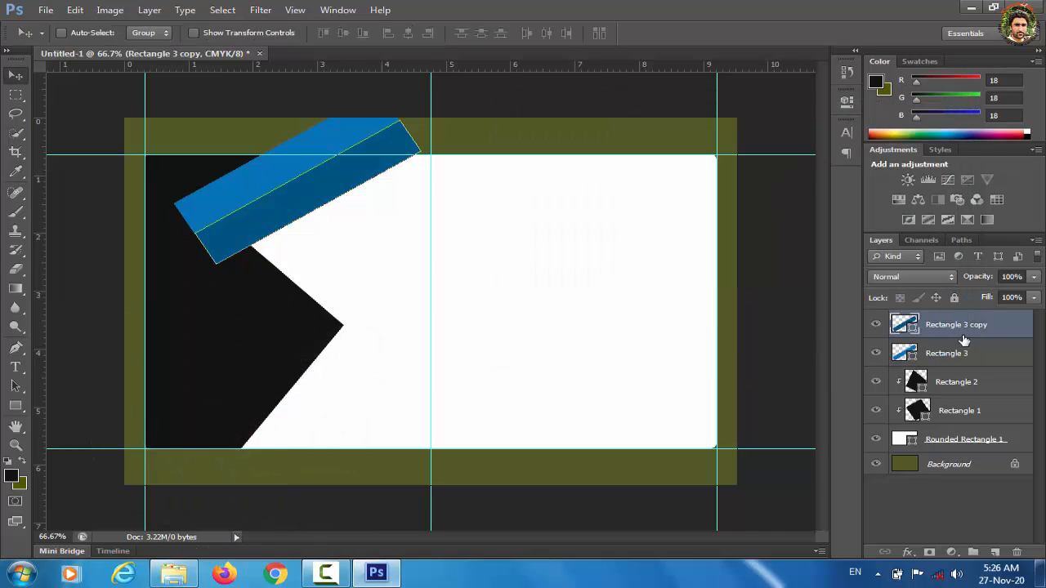
Step: Move Rectangle 3 and Rectangle 3 copy beneath Rectangle 1 in the layer stack
drag(956, 353, 948, 425)
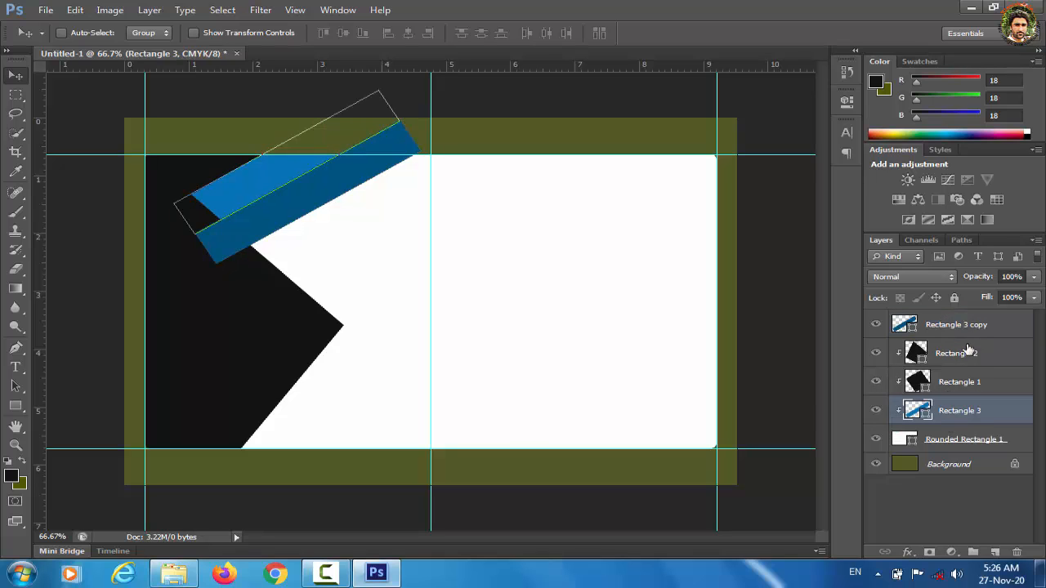
drag(959, 327, 960, 420)
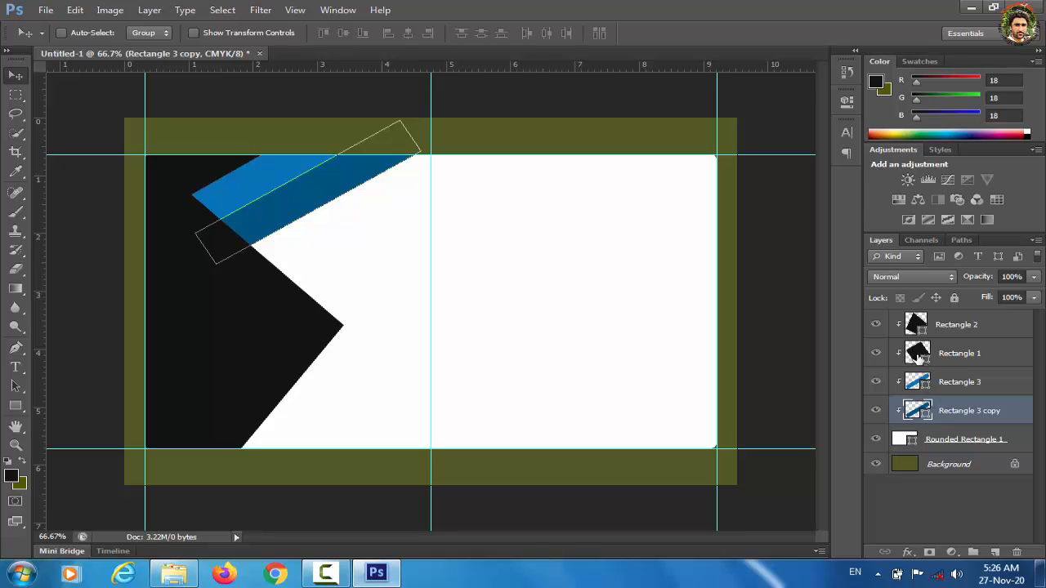
click(941, 520)
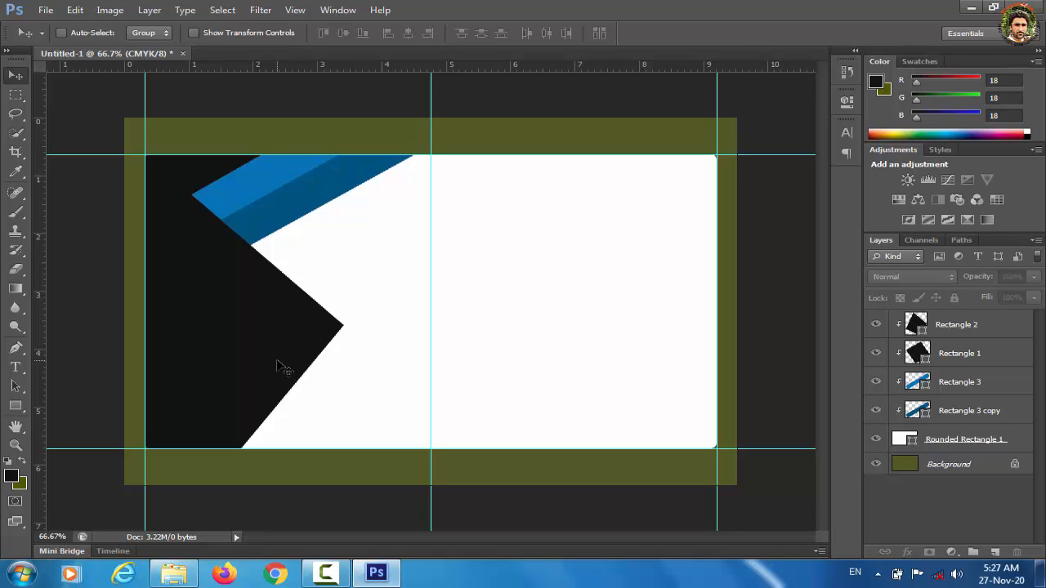
Step: Choose the hexagon from the Custom Shape library
click(24, 406)
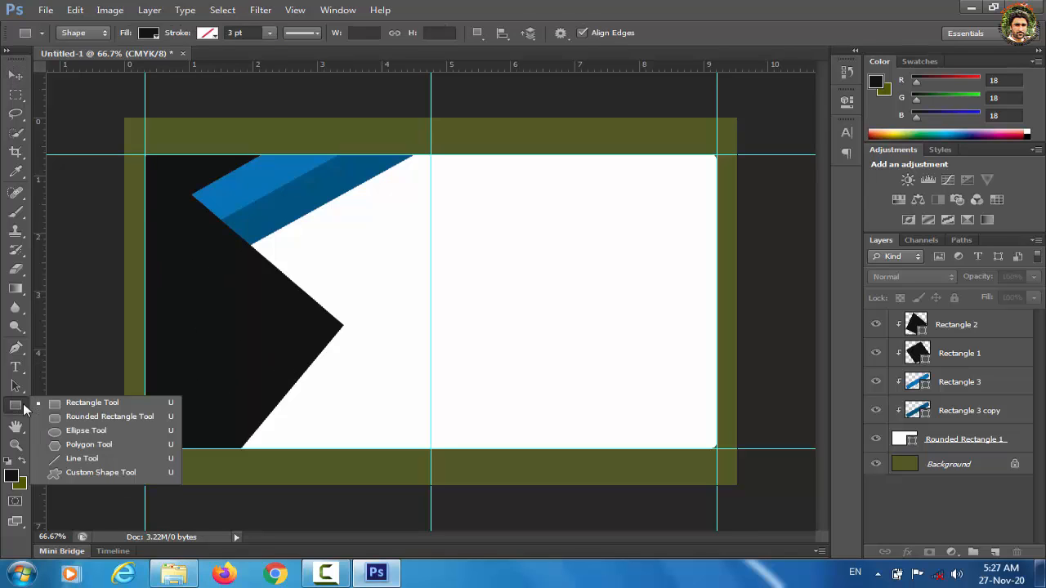
click(72, 471)
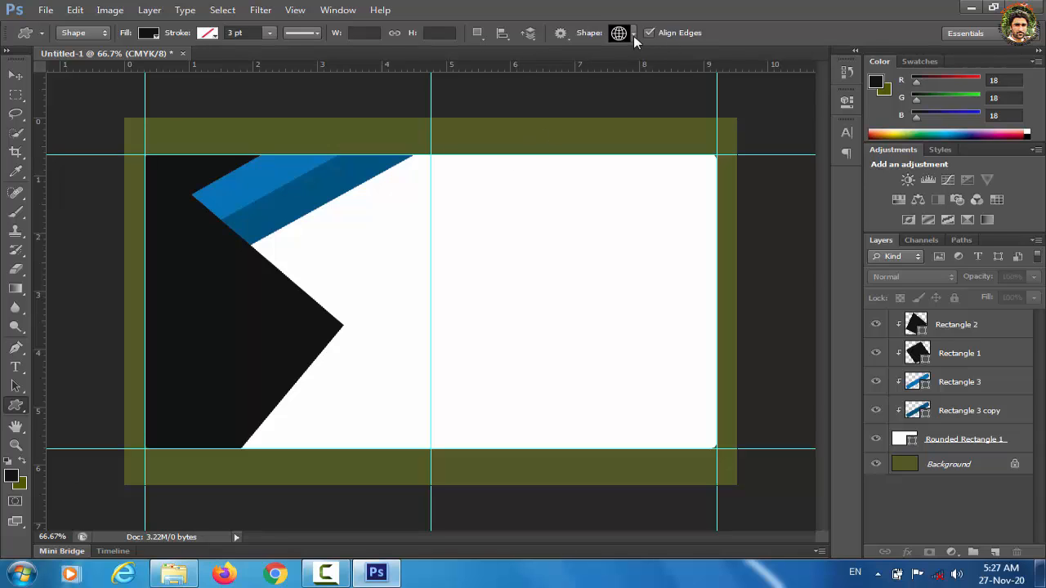
click(634, 34)
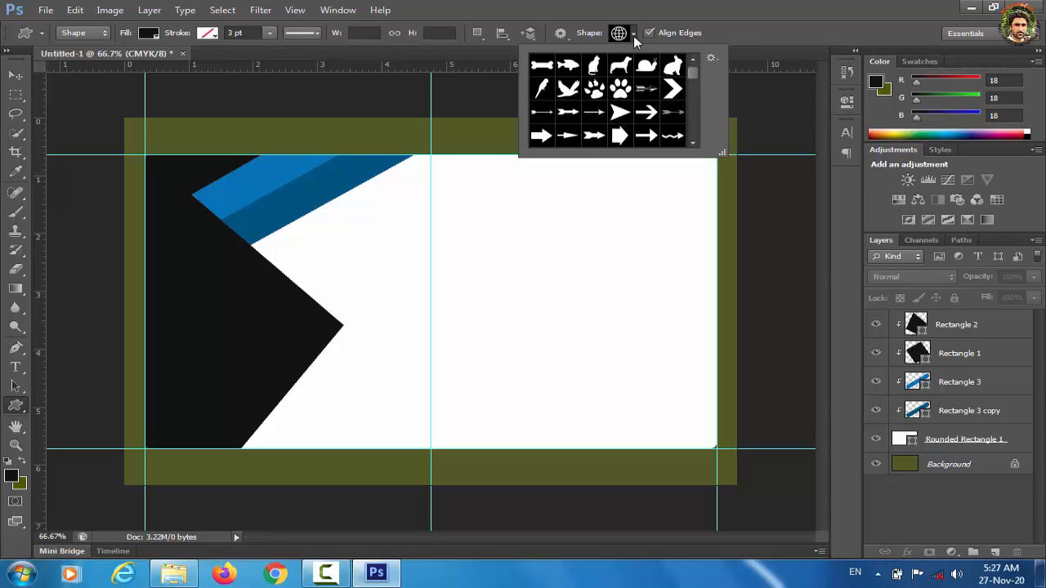
click(694, 146)
click(694, 145)
click(693, 146)
click(694, 146)
click(694, 146)
click(693, 145)
click(694, 146)
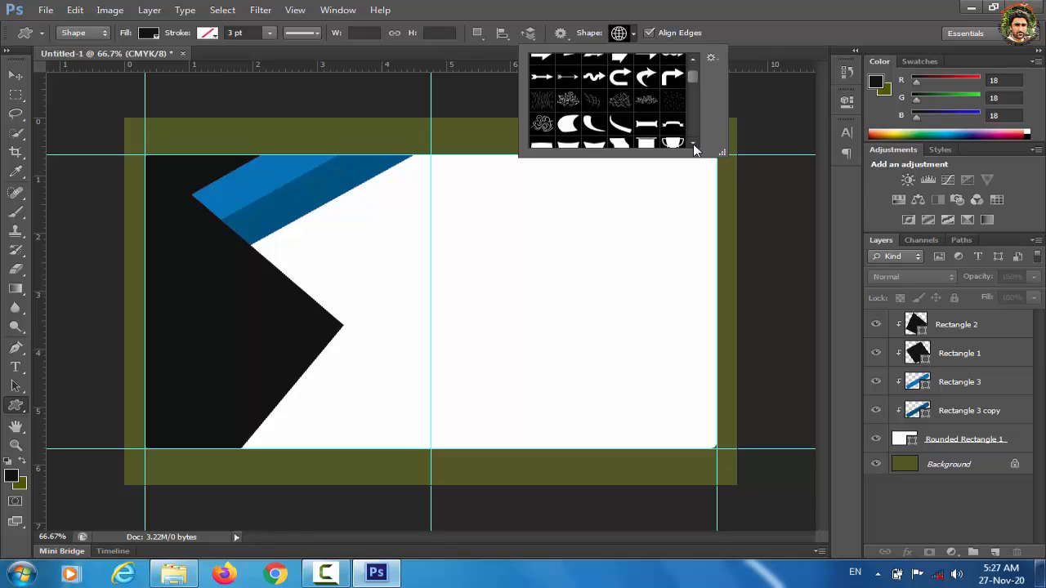
click(694, 110)
click(542, 108)
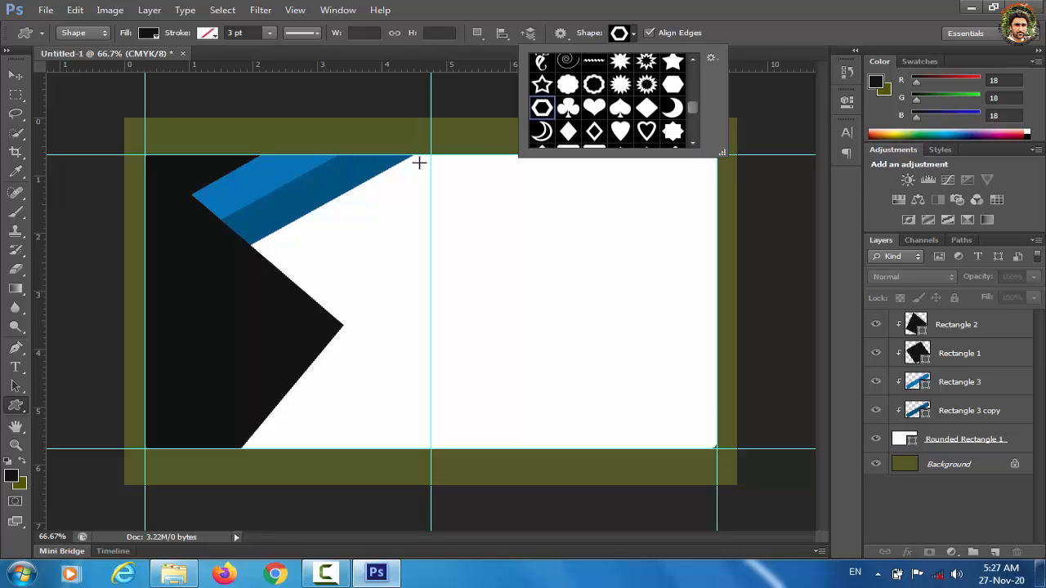
Step: Draw the hexagon on the black panel and fill it with the stripe's sampled blue
click(186, 277)
drag(186, 277, 254, 347)
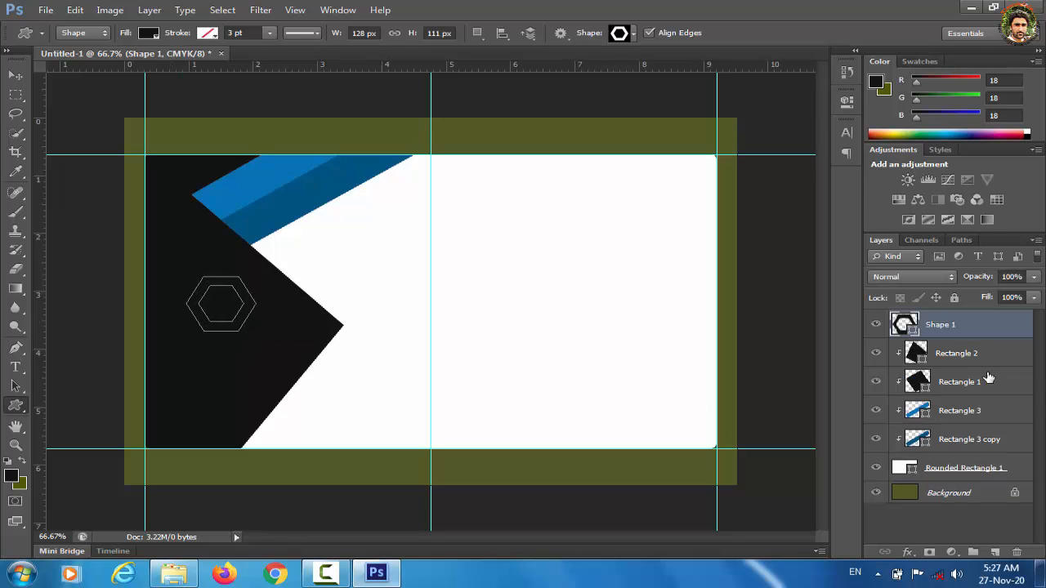
double_click(902, 326)
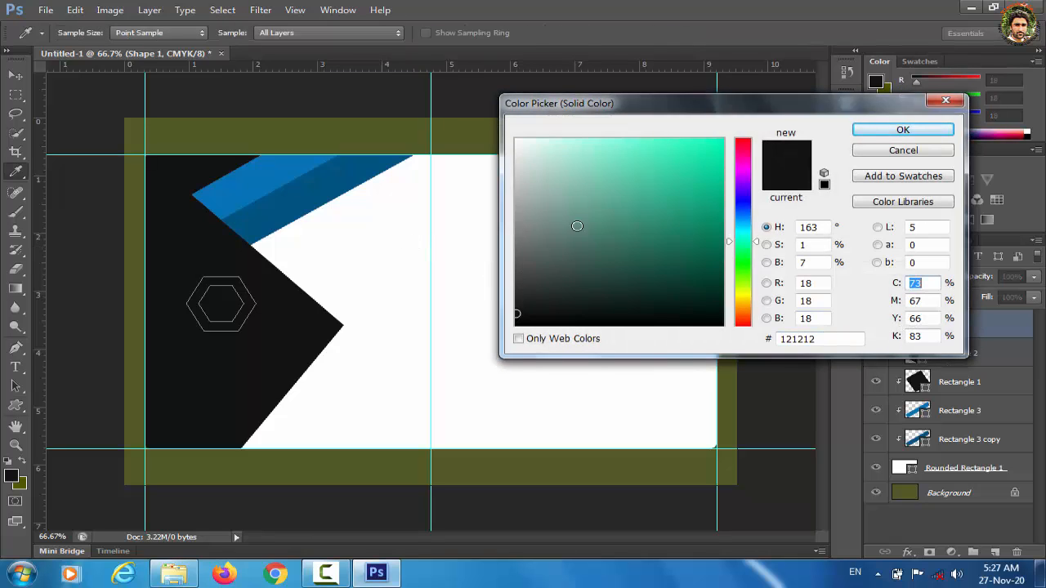
click(347, 176)
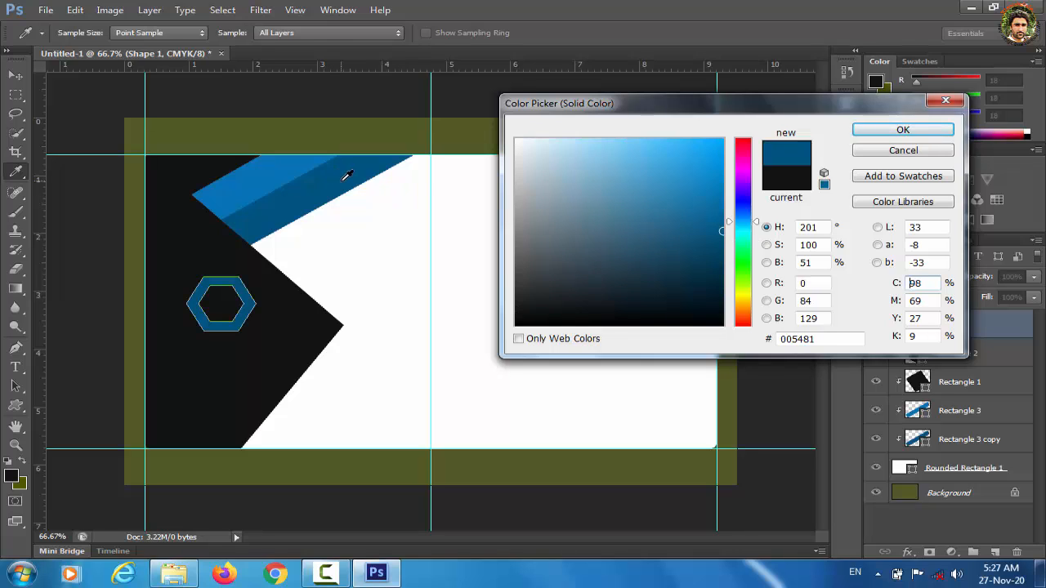
click(914, 130)
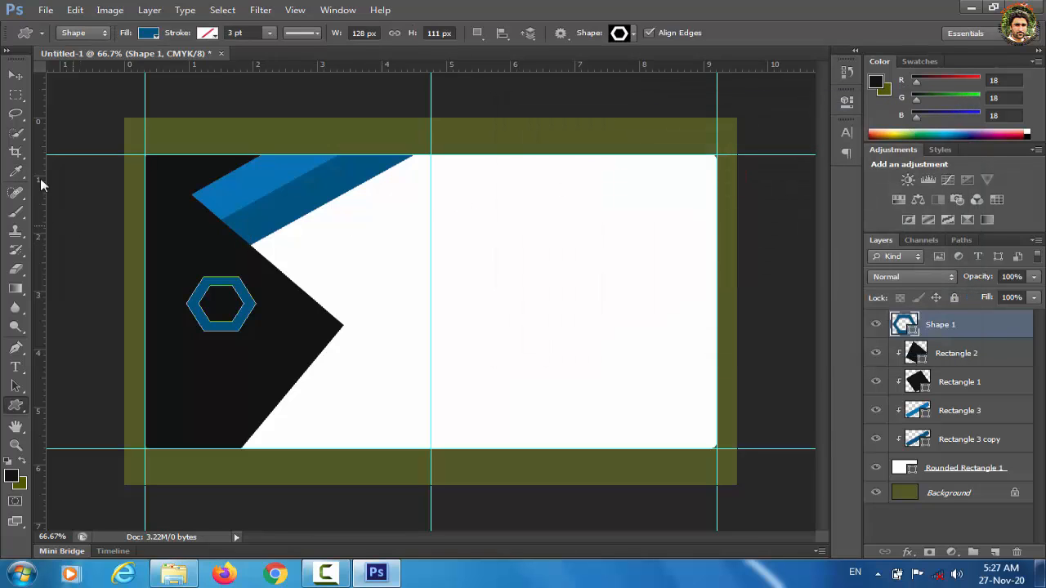
Step: Nudge the hexagon logo slightly up and to the left
click(16, 76)
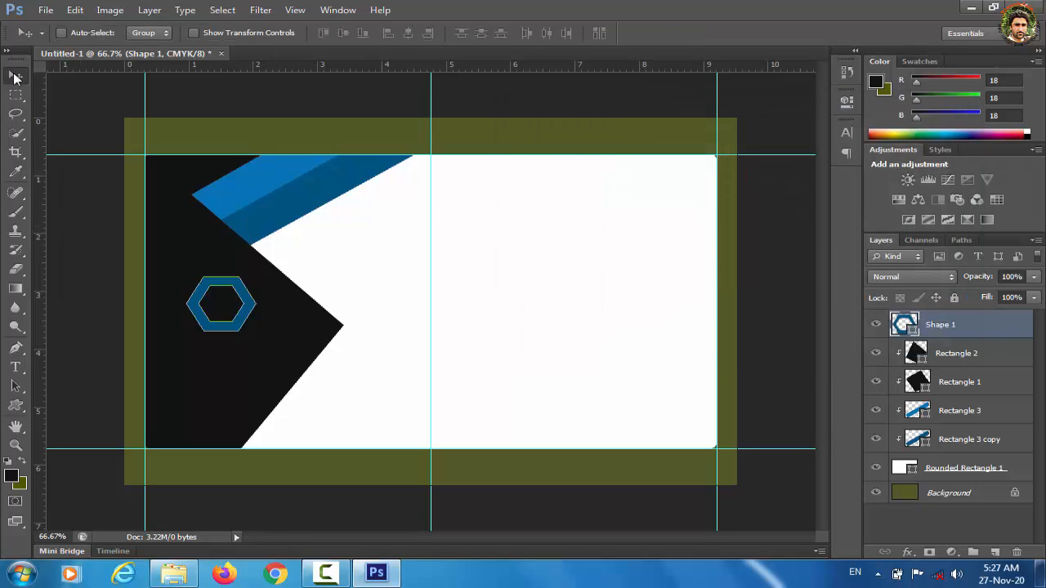
key(Left)
key(Left)
key(Left)
key(Left)
key(Left)
key(Left)
key(Left)
key(Left)
key(Left)
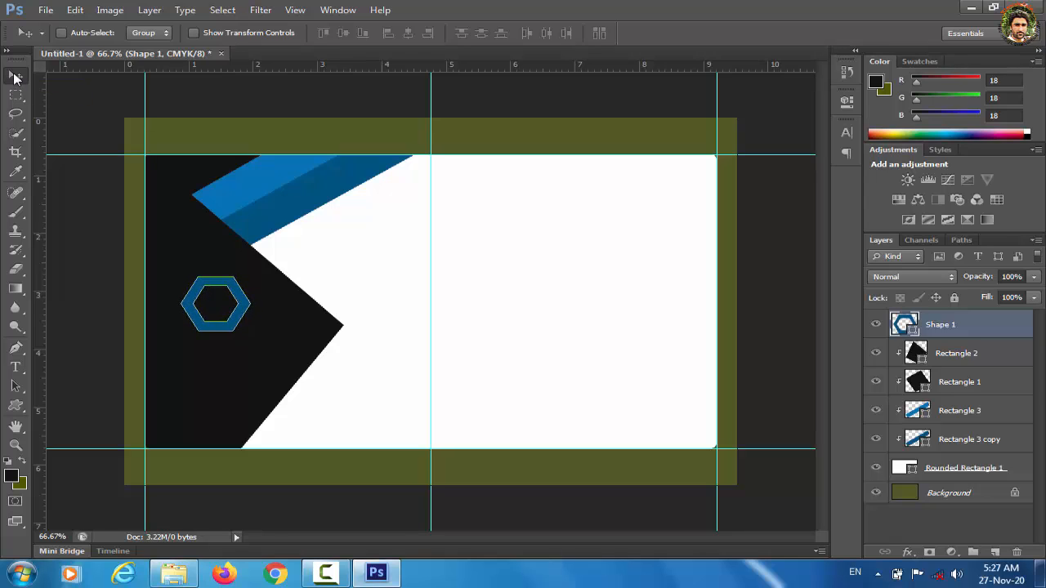
key(Left)
key(Left)
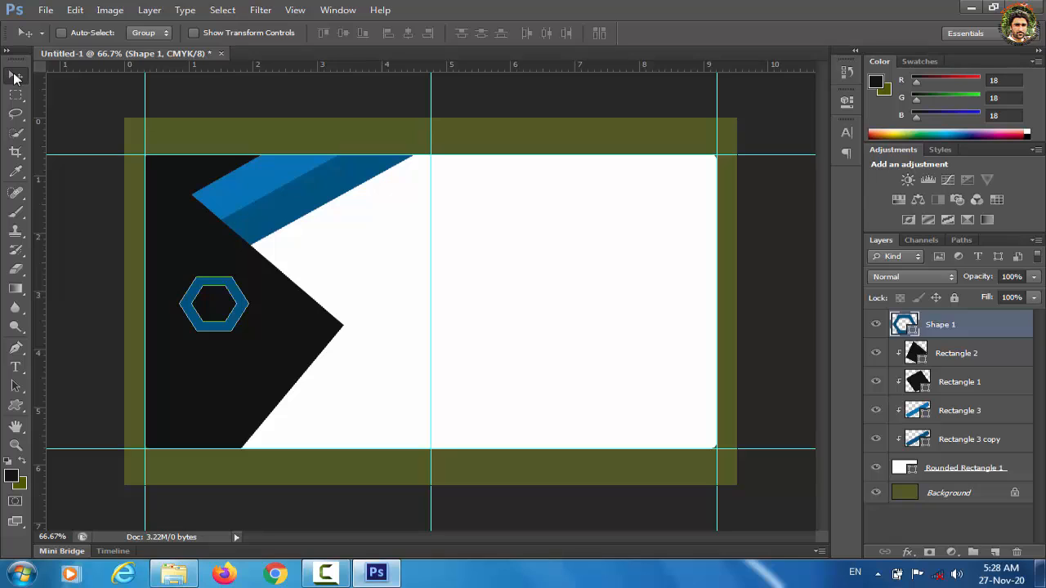
key(Left)
key(Left)
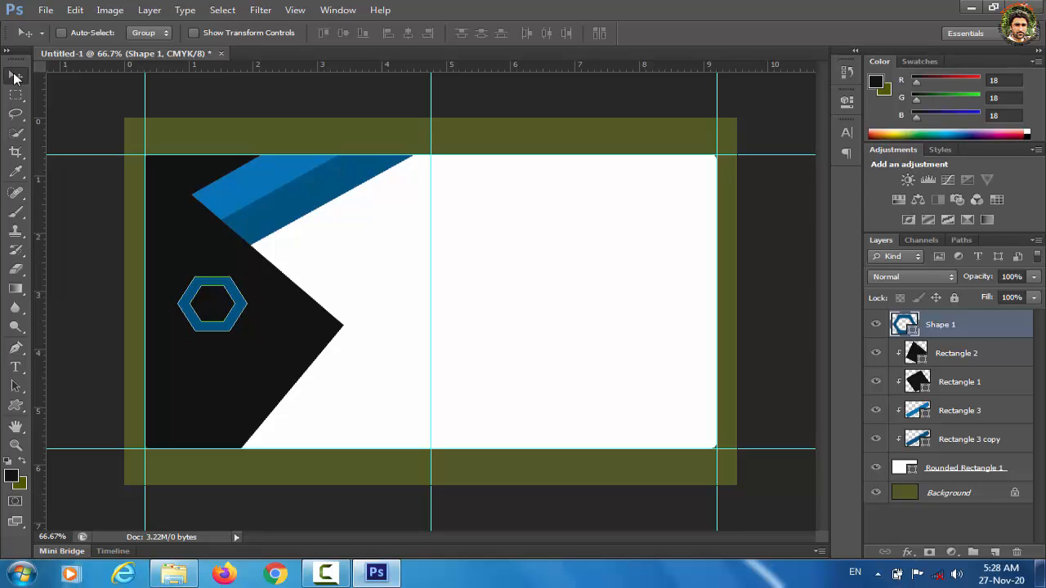
key(Up)
key(Left)
key(Left)
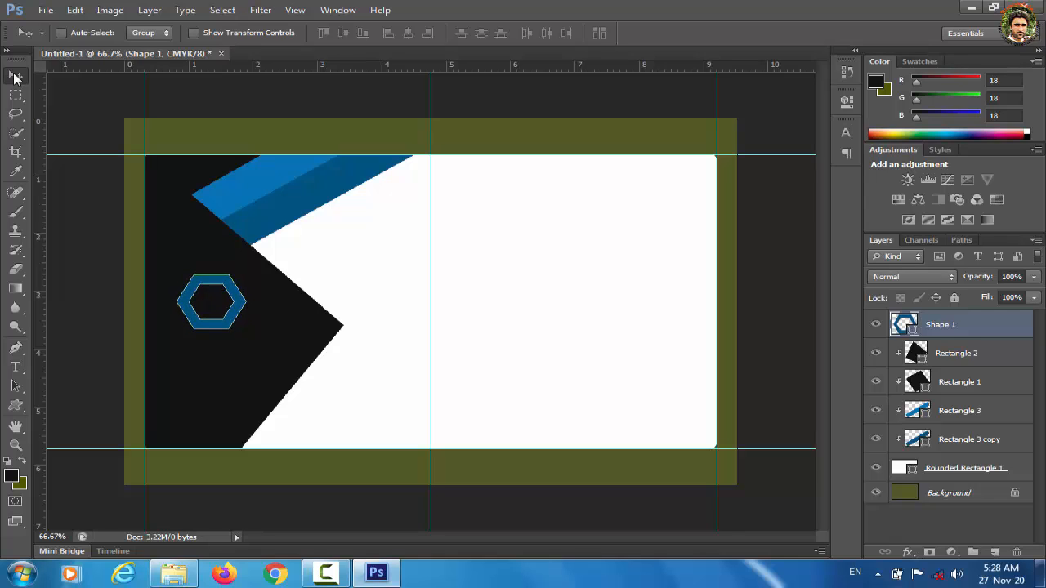
key(Up)
key(Up)
Step: Type the first name in white 18 pt text and centre it under the hexagon logo
click(16, 367)
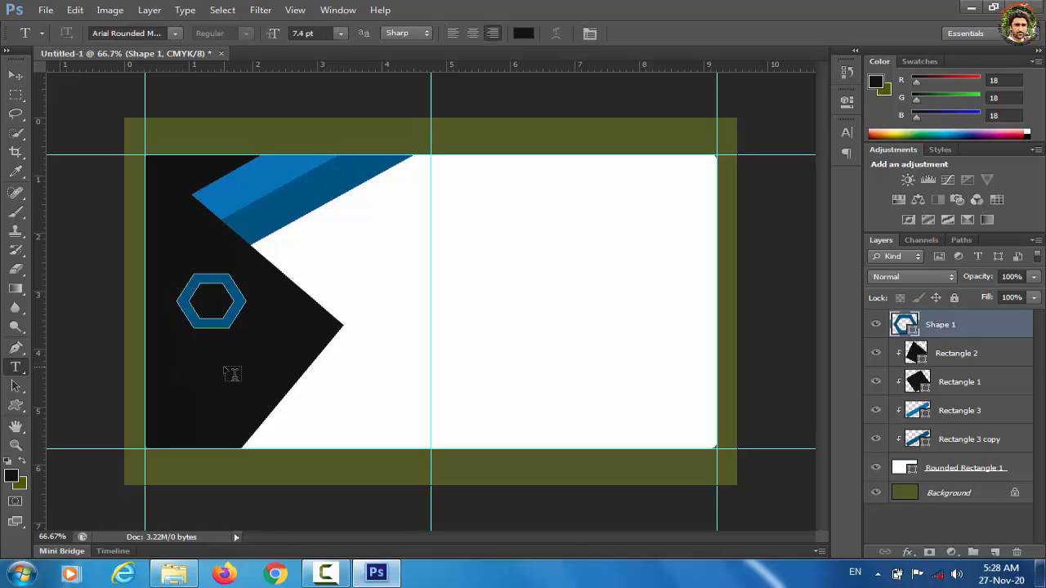
click(225, 368)
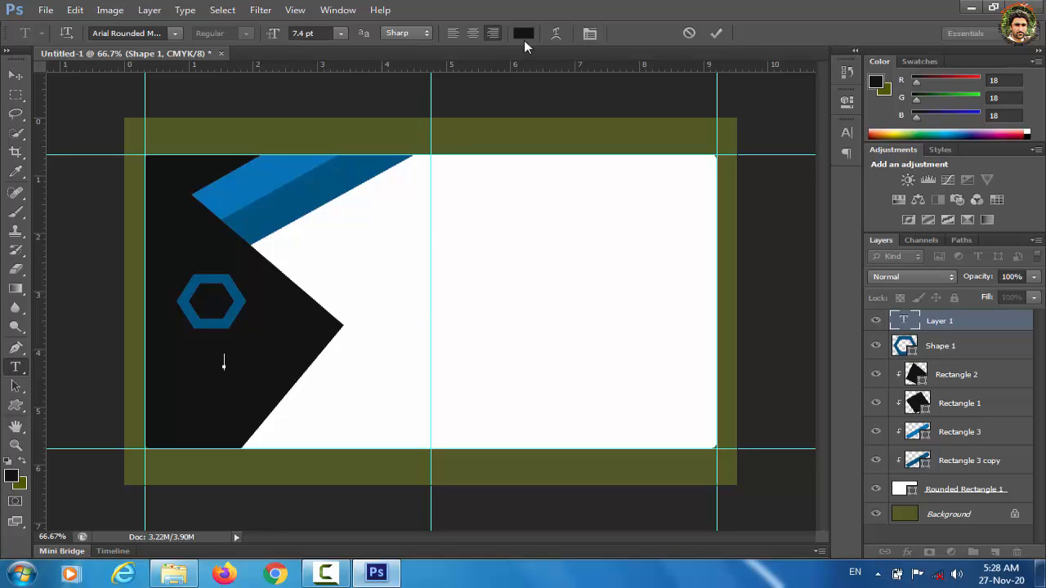
click(525, 37)
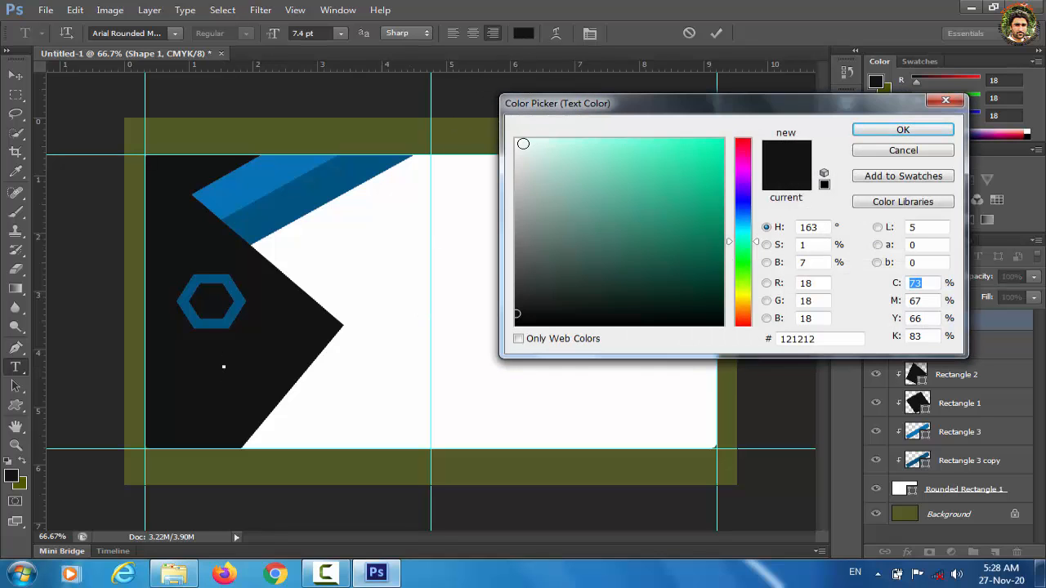
click(520, 142)
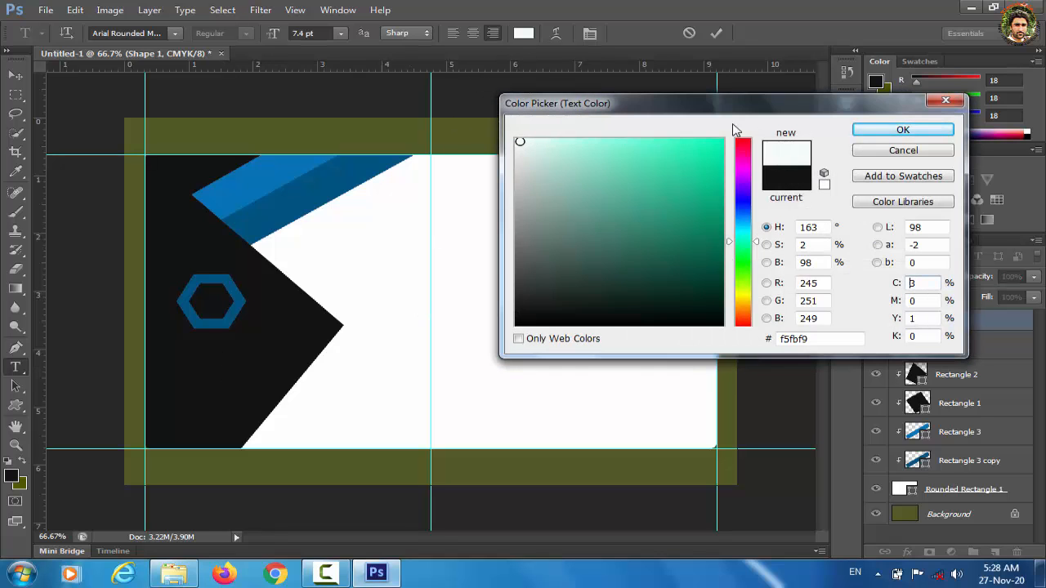
click(899, 131)
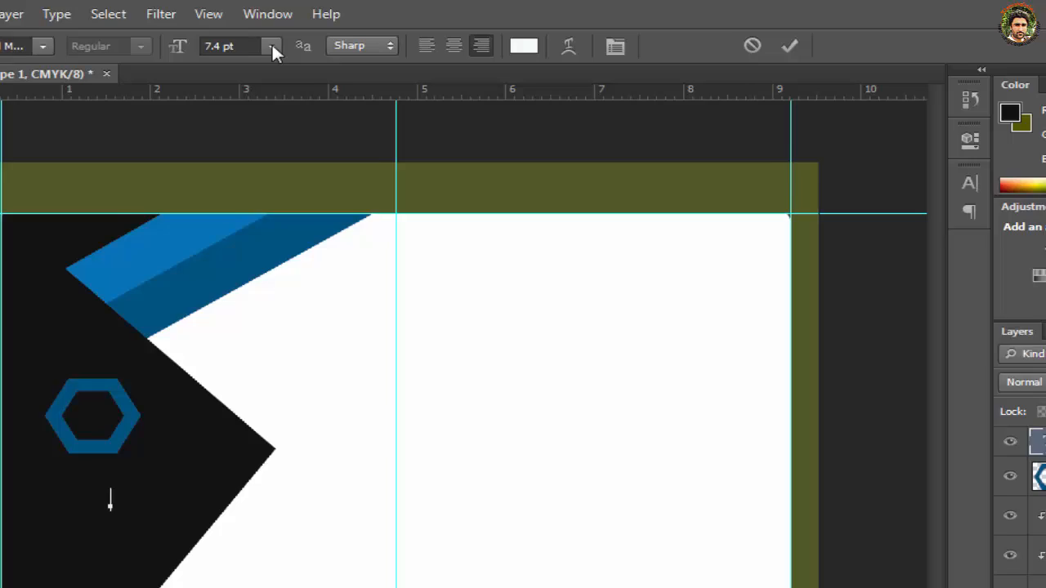
click(341, 32)
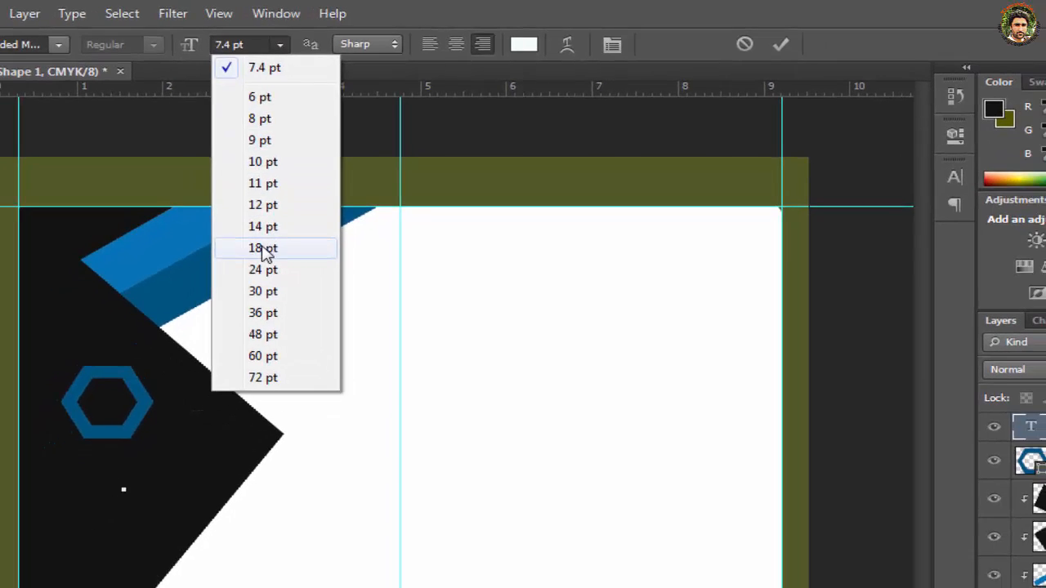
click(263, 248)
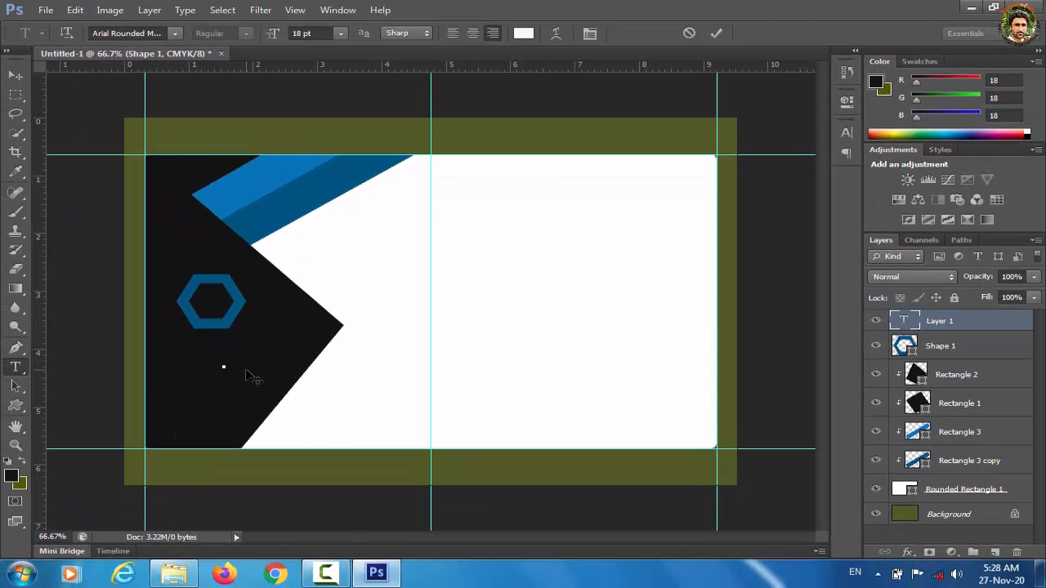
text(ZAIN)
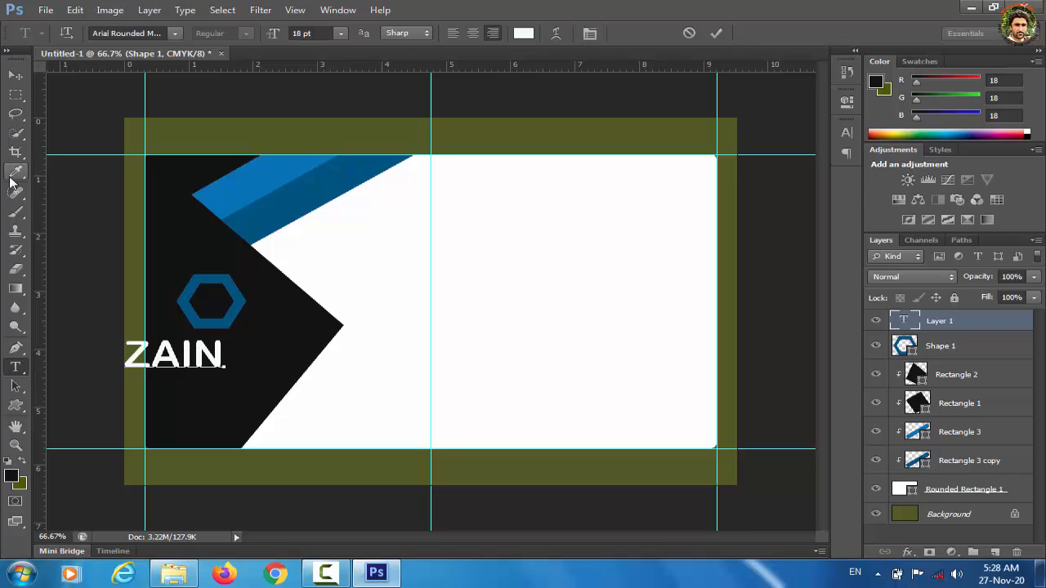
click(16, 76)
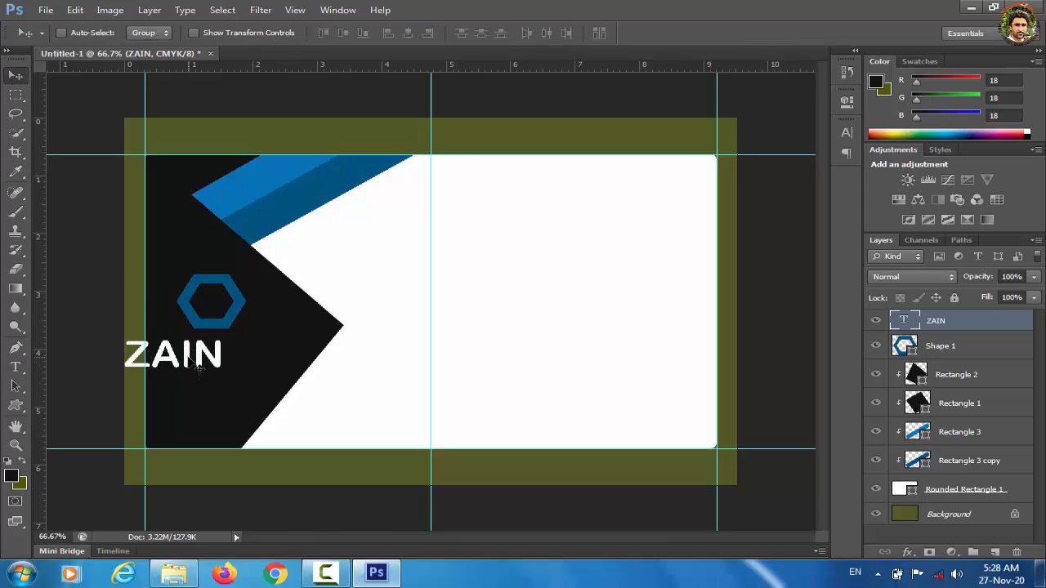
drag(187, 369, 225, 365)
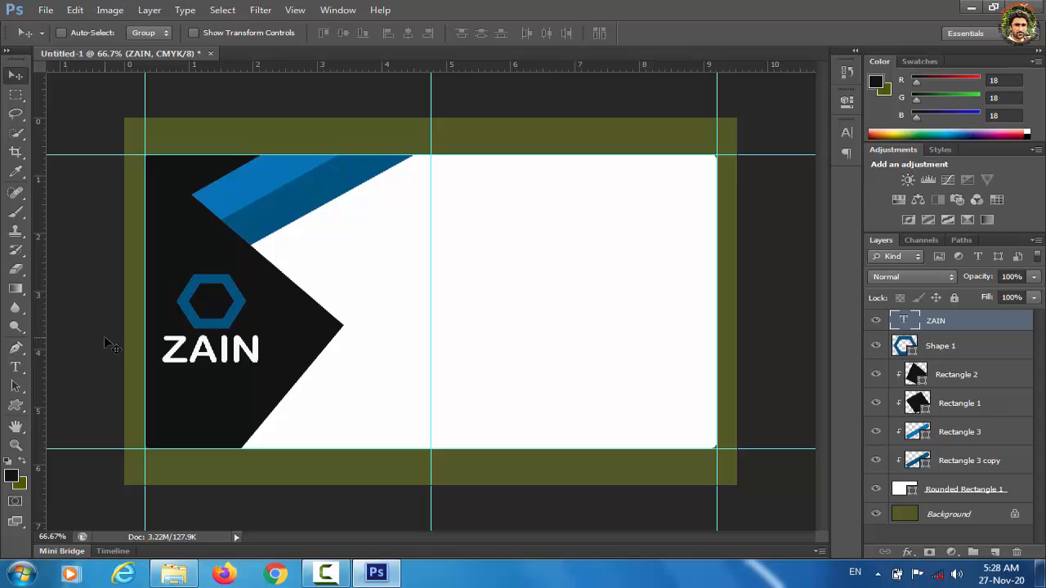
Step: Add the surname at 8 pt and move it up under the first name
click(15, 367)
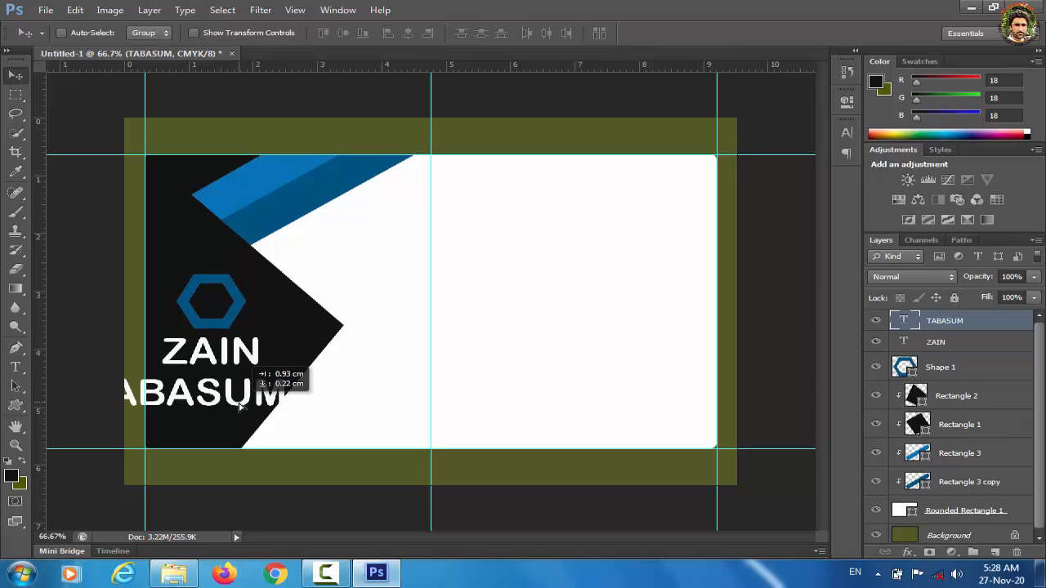
drag(233, 408, 237, 407)
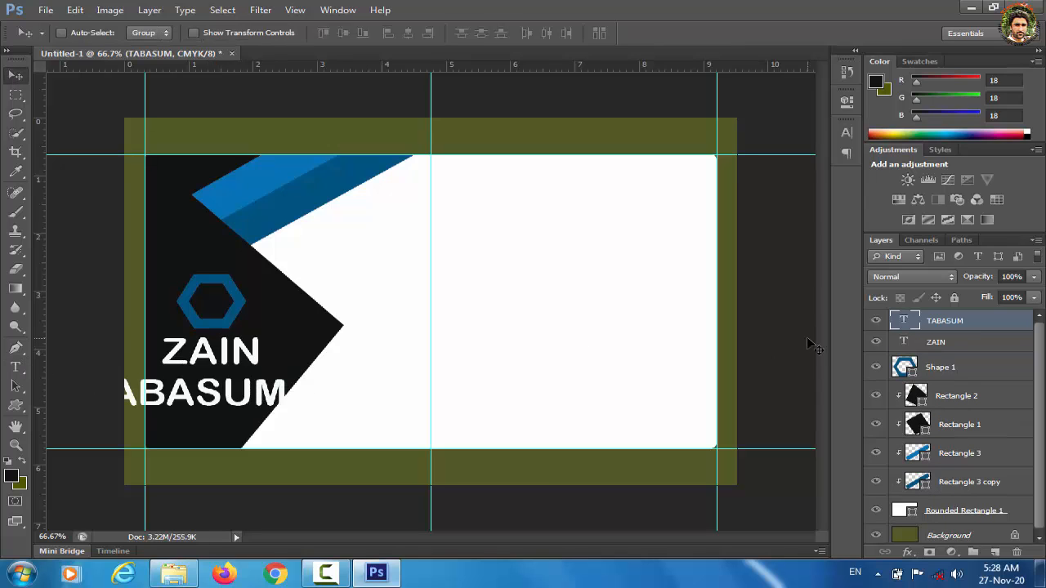
double_click(903, 322)
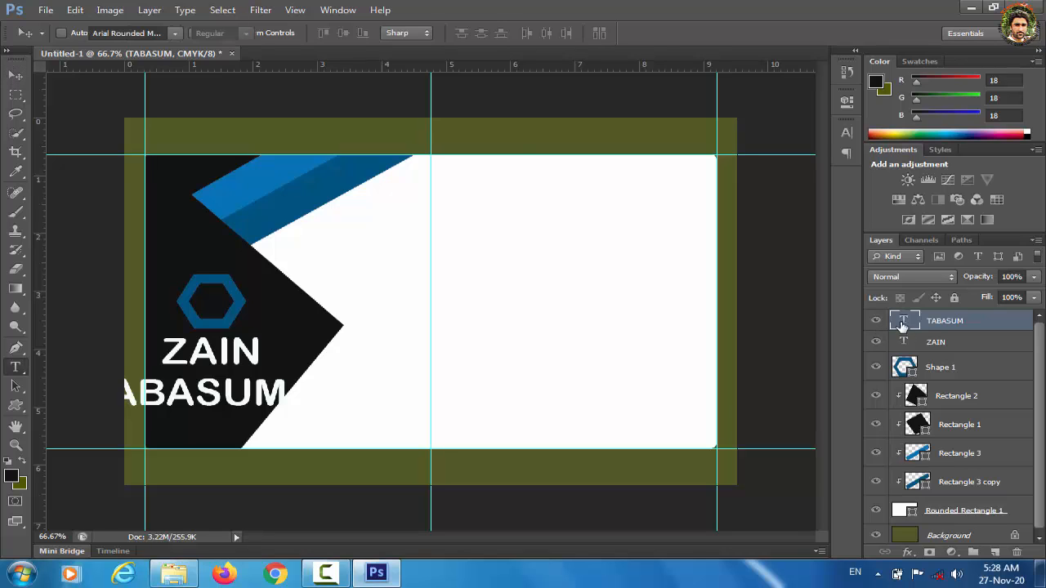
click(341, 33)
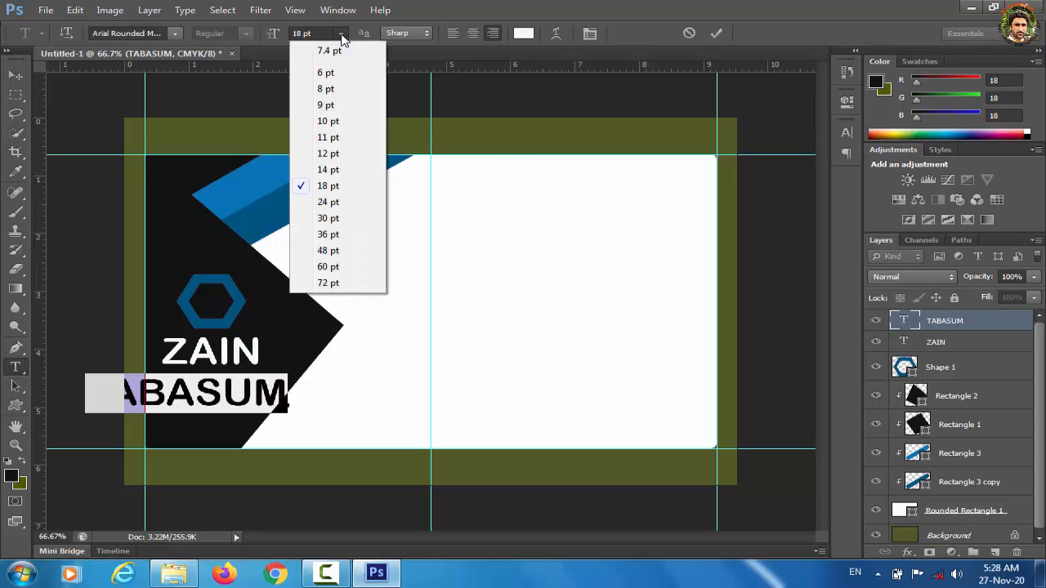
click(333, 121)
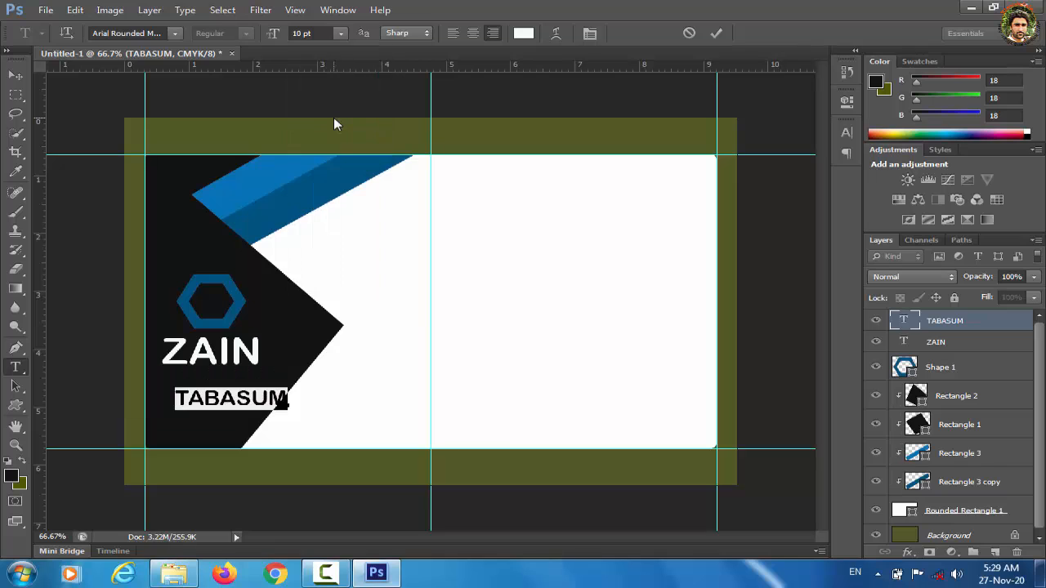
click(341, 33)
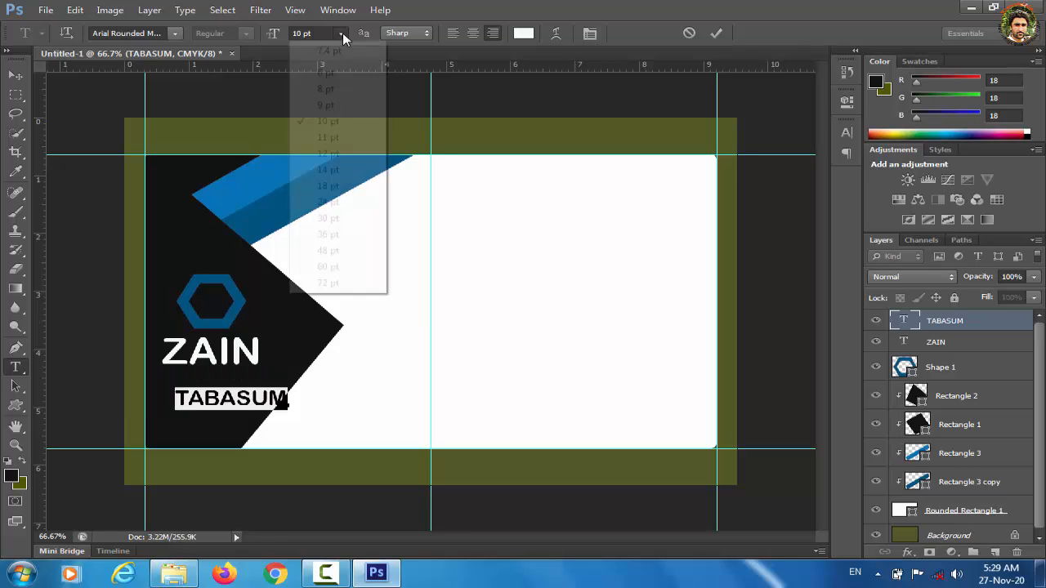
click(325, 105)
drag(230, 399, 208, 379)
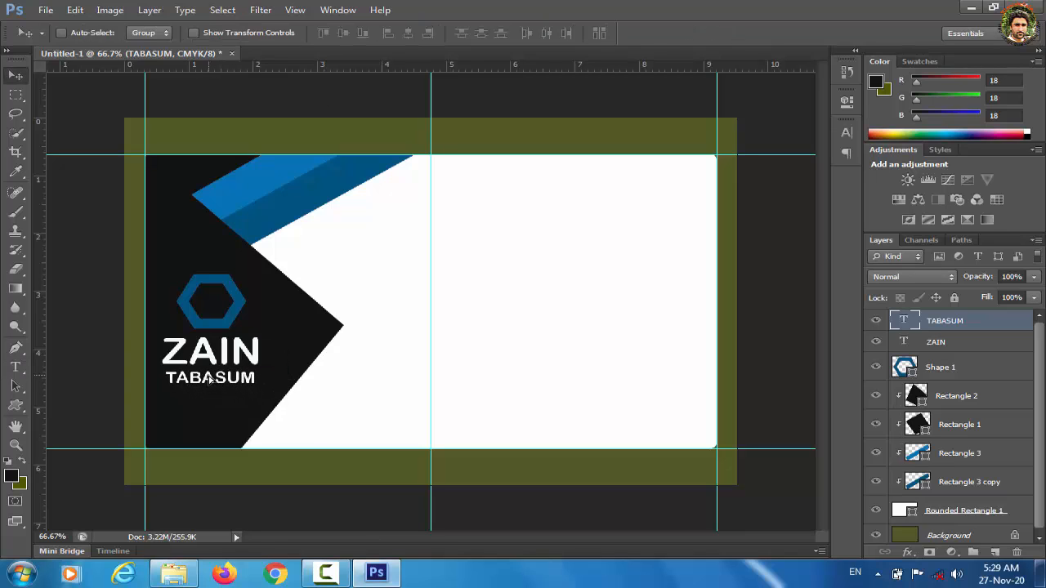
Step: Recolour the surname text light grey
double_click(905, 322)
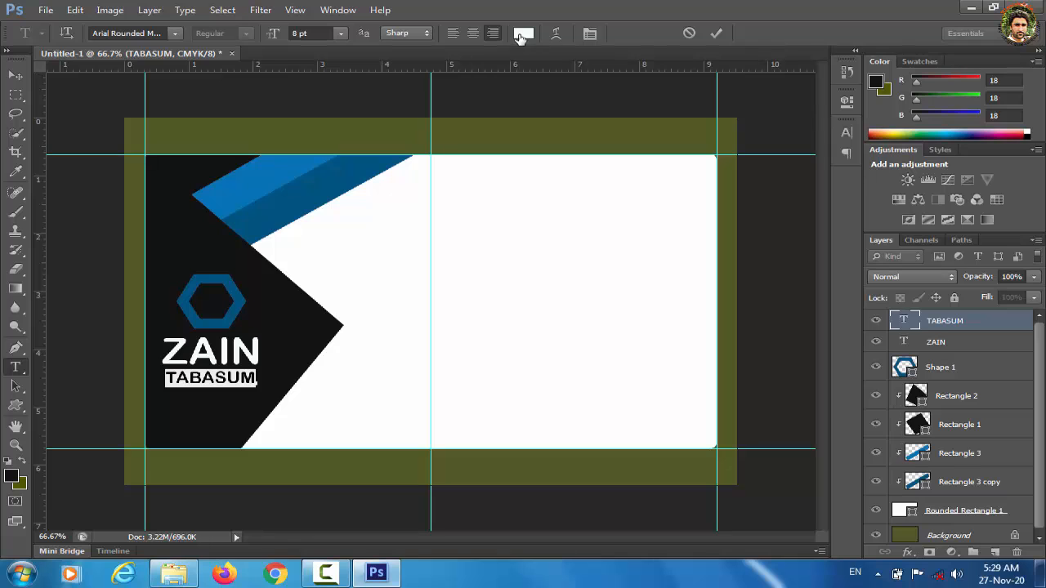
click(521, 34)
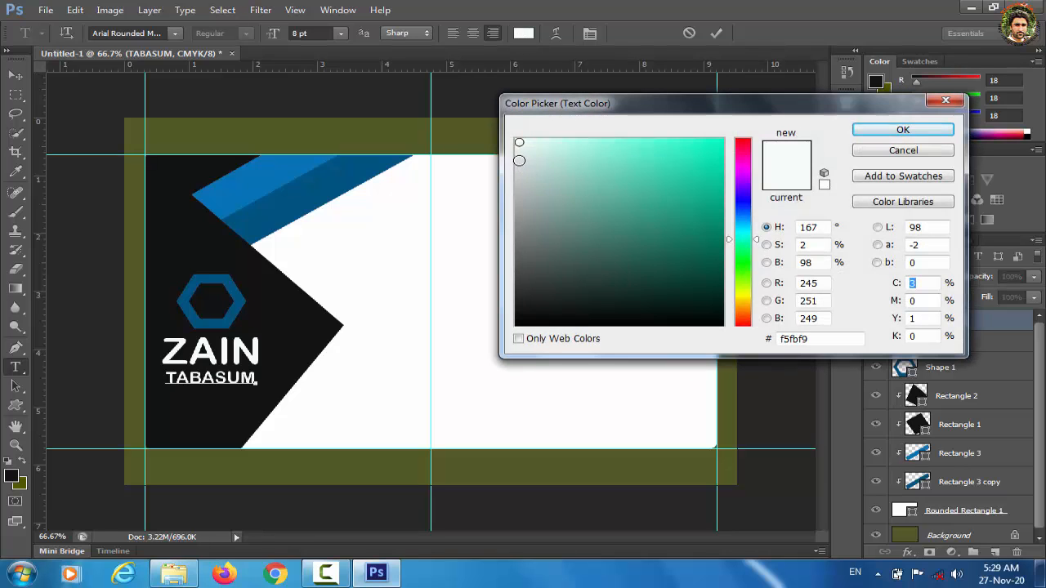
click(519, 160)
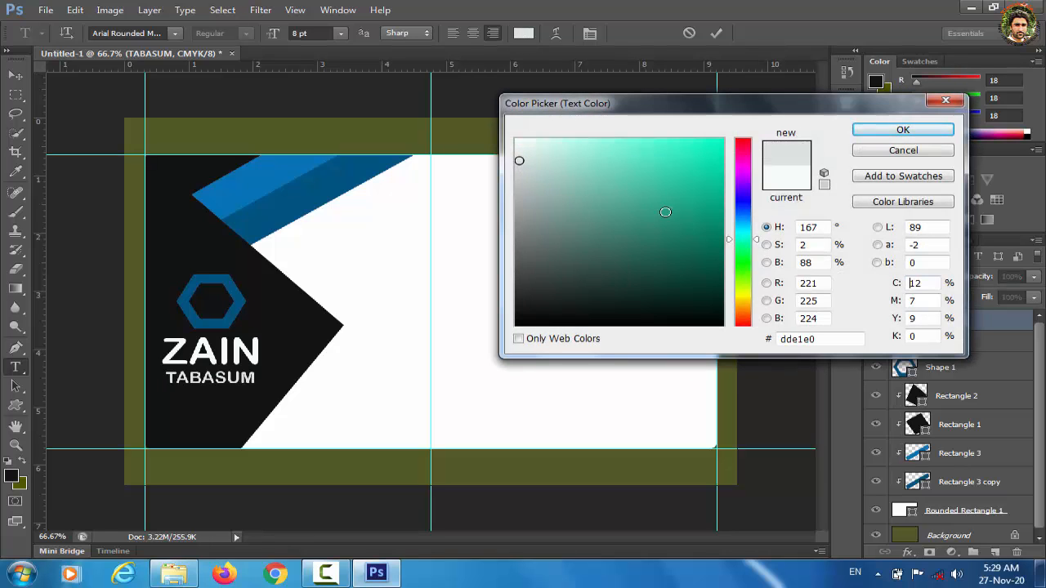
click(518, 175)
key(Return)
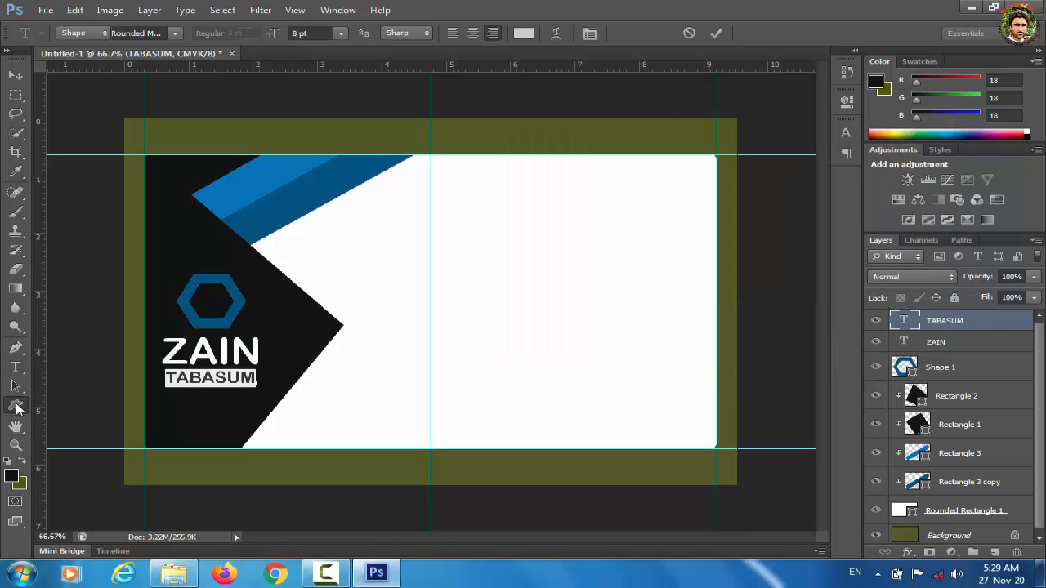
Step: Draw a small rounded-rectangle bar over the hexagon, filled with the stripe's dark blue 005481
click(15, 406)
click(634, 36)
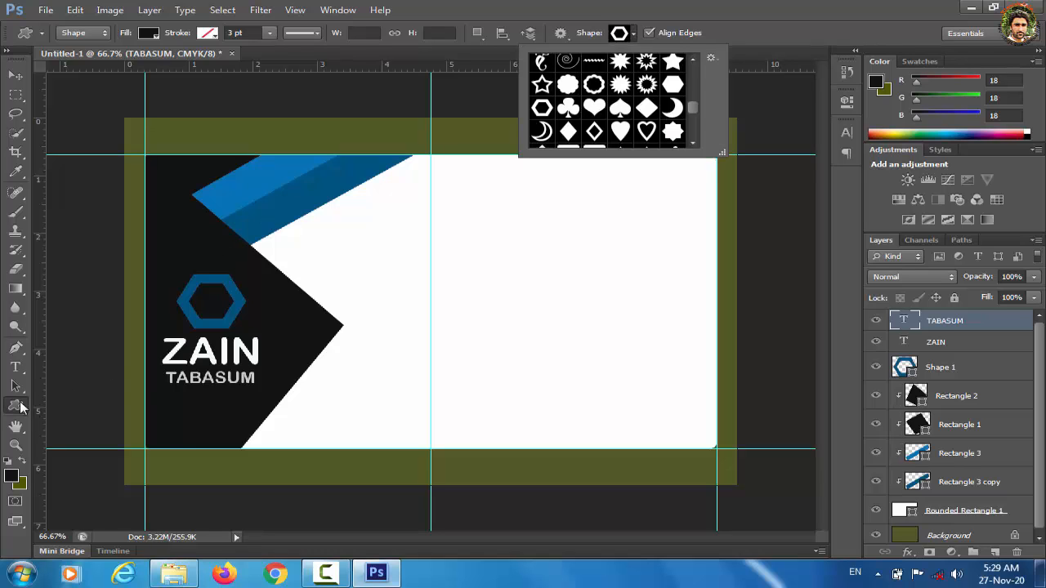
right_click(23, 407)
click(80, 417)
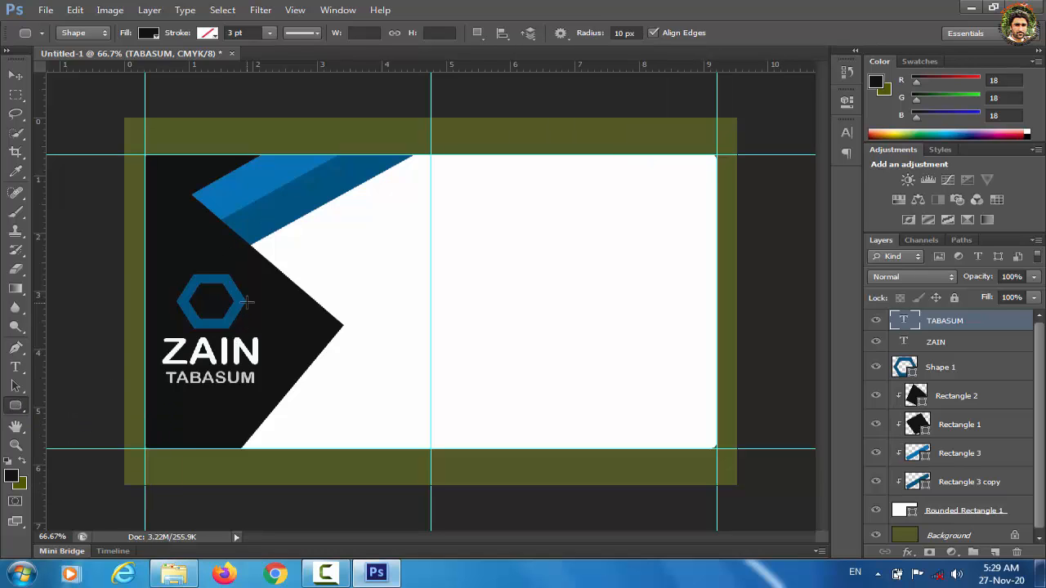
drag(213, 296, 278, 305)
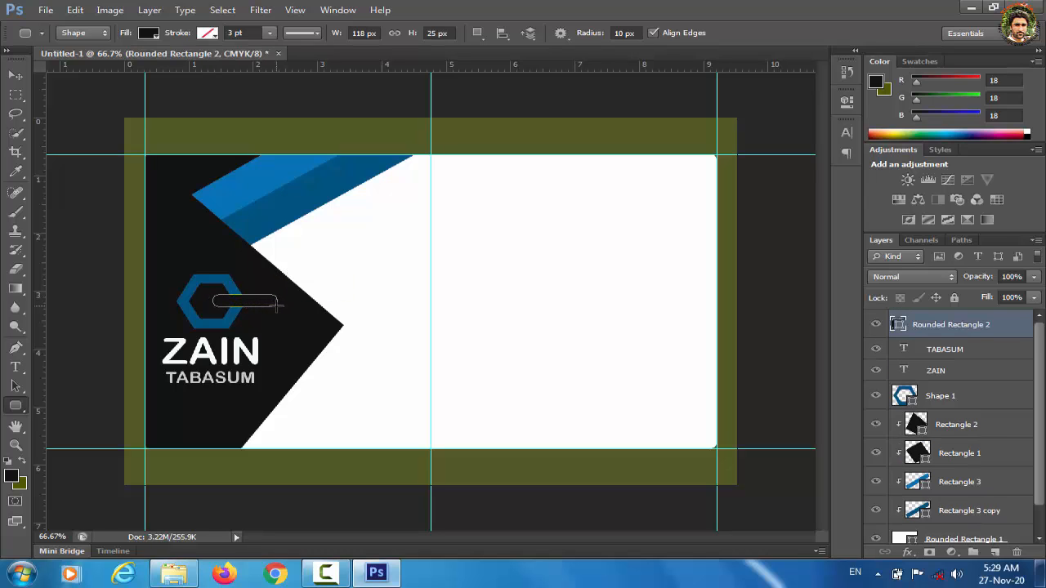
double_click(899, 324)
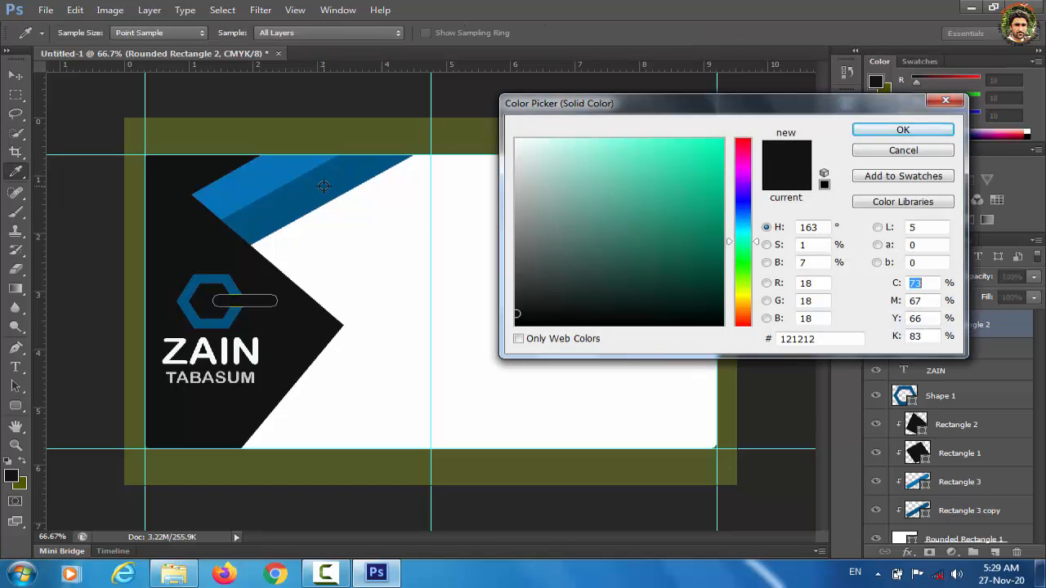
click(324, 186)
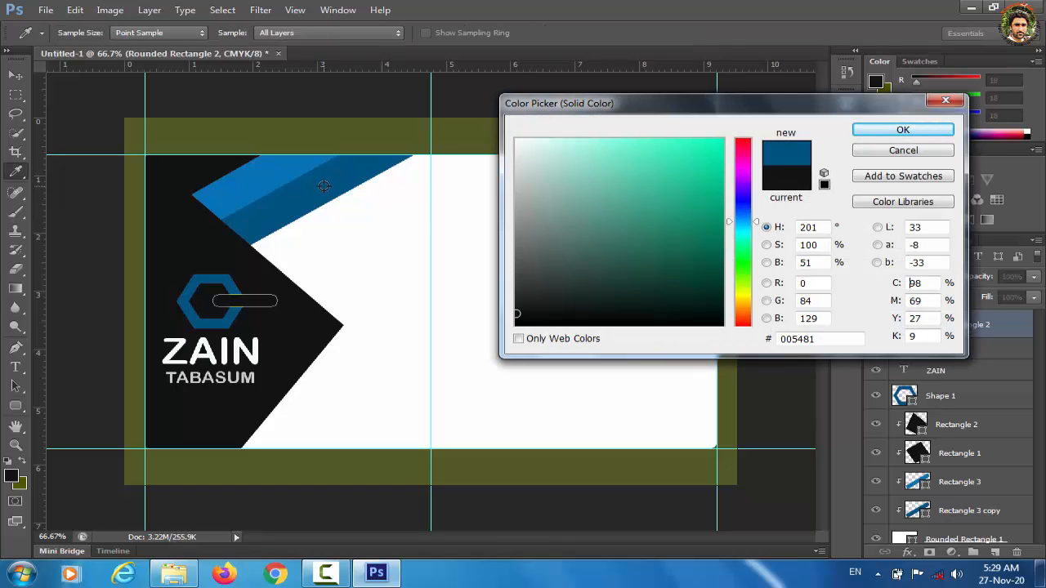
click(915, 133)
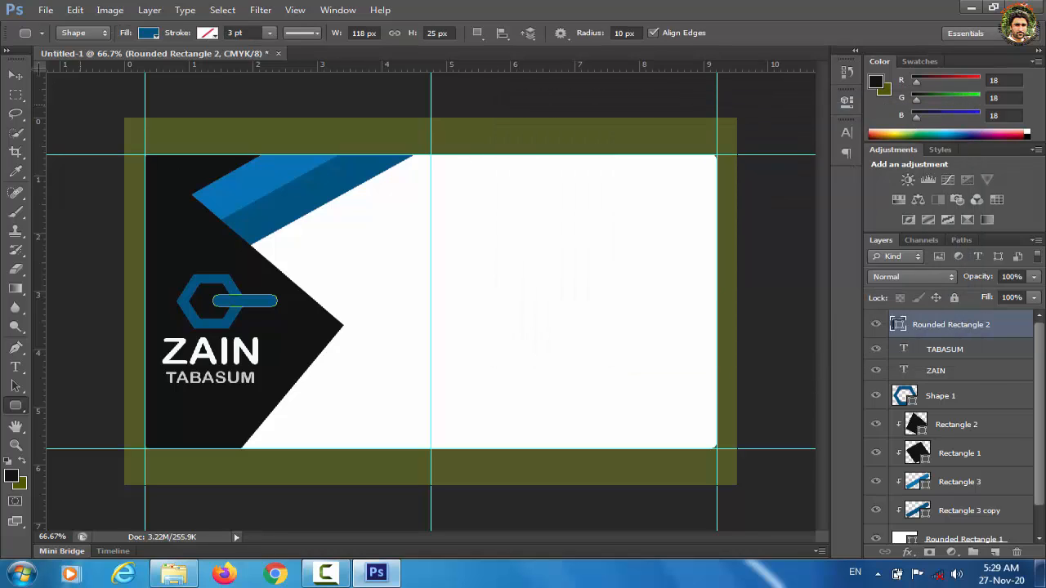
click(18, 77)
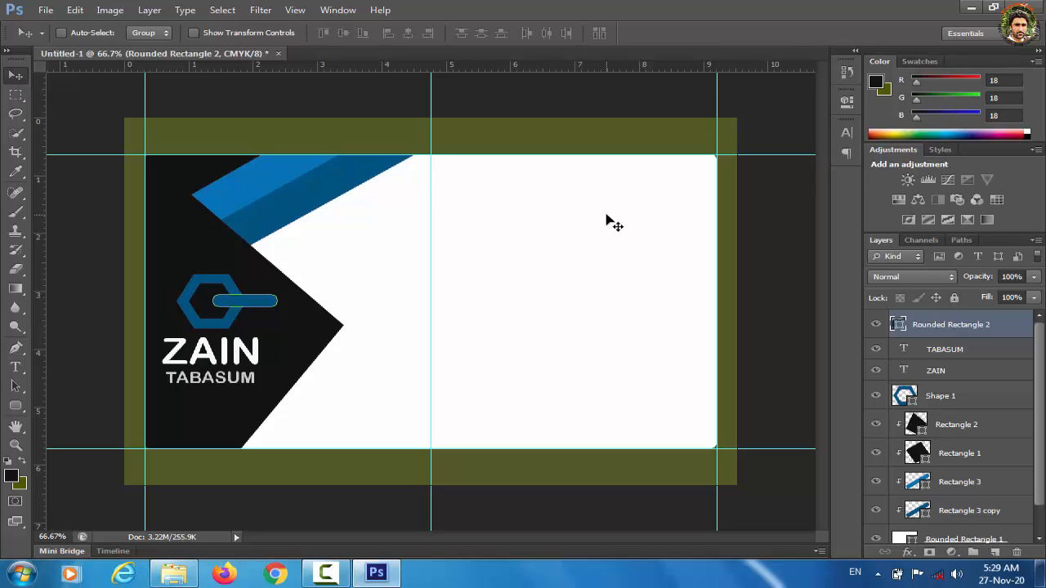
Step: Type the first name in black 10 pt on the card's right half and position it
click(16, 369)
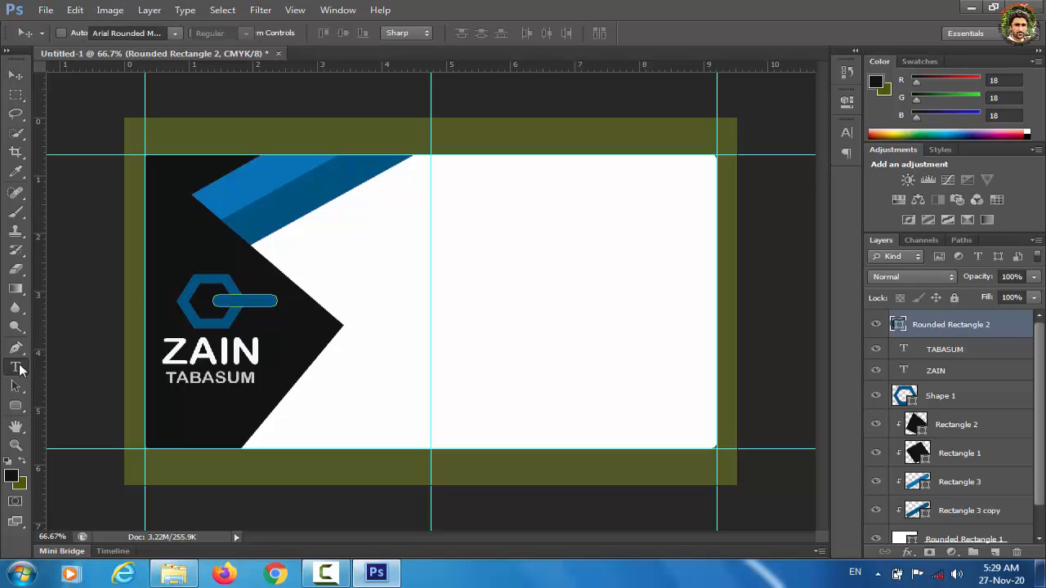
click(562, 189)
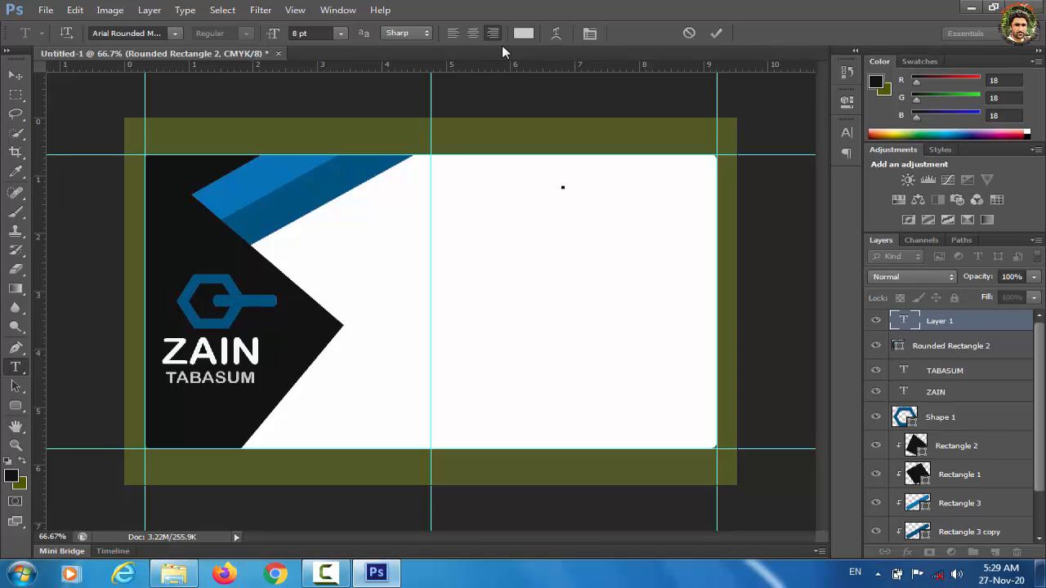
click(523, 33)
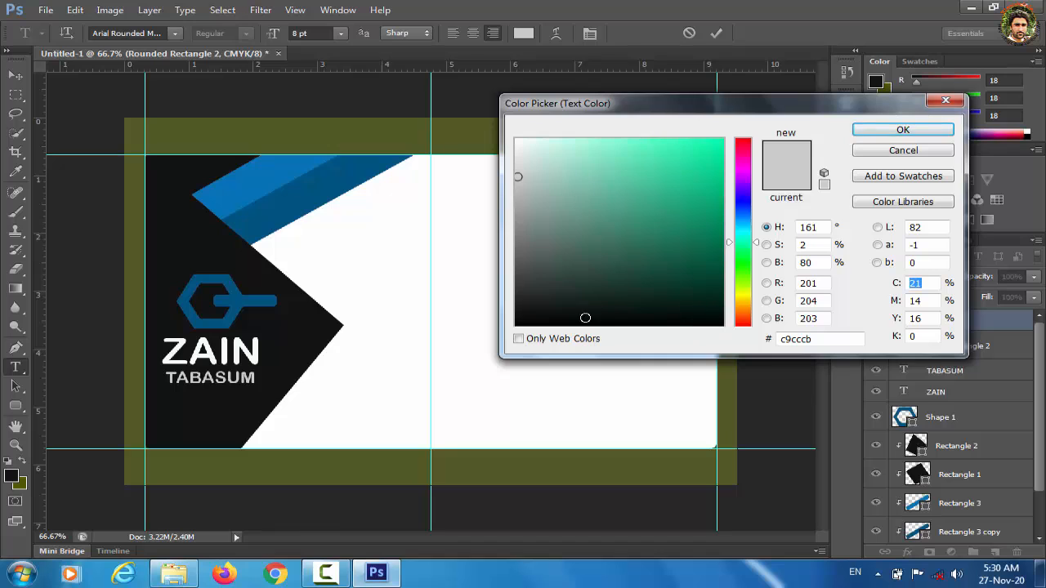
click(516, 325)
click(902, 129)
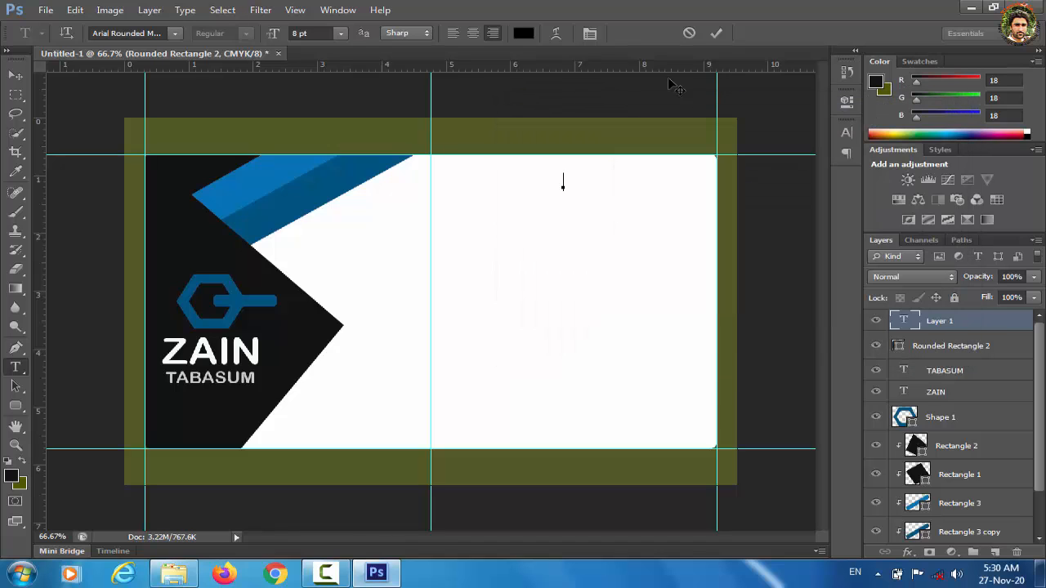
click(344, 33)
click(329, 121)
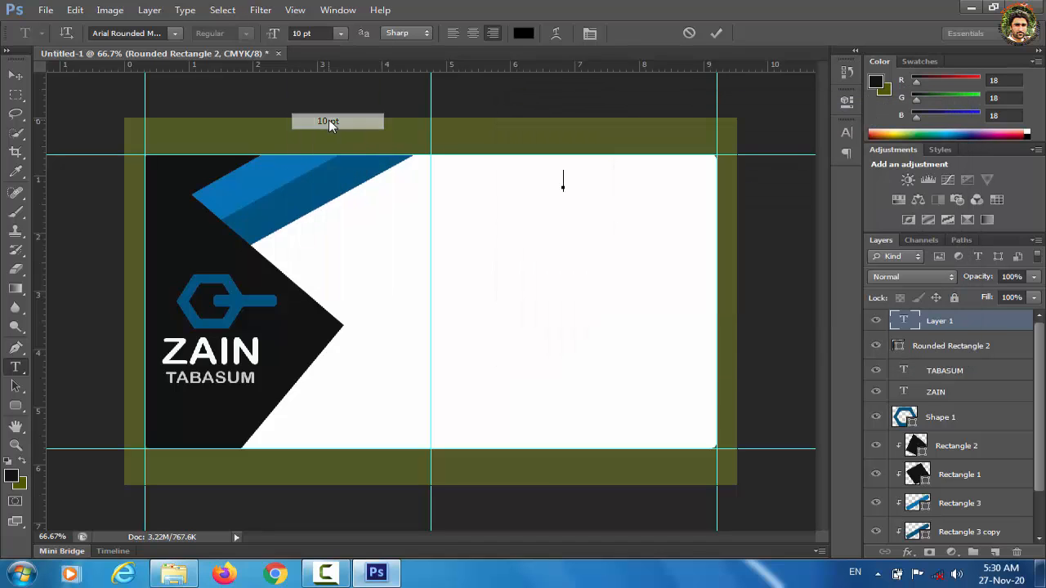
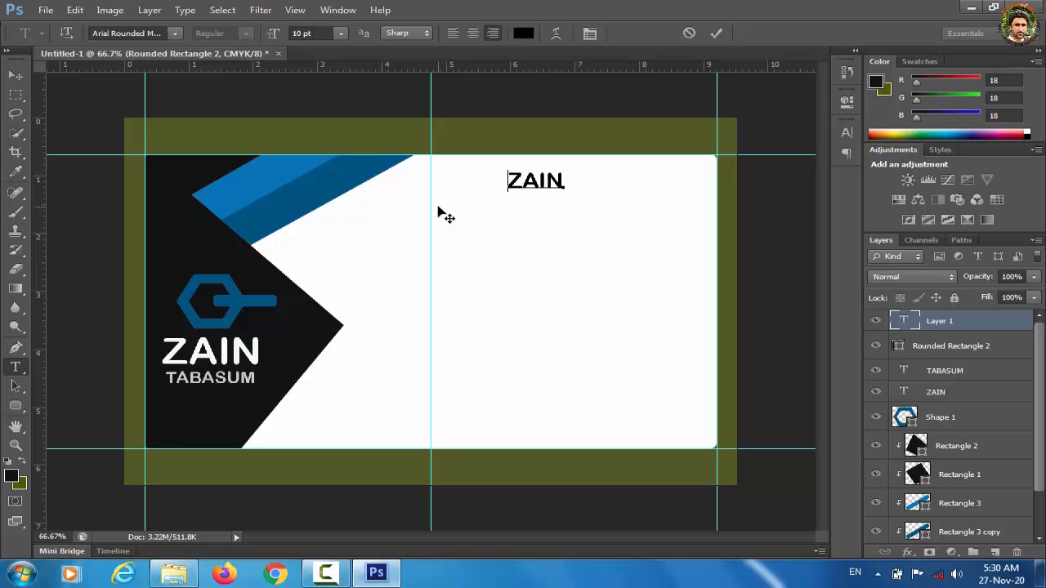
click(16, 76)
drag(517, 194, 453, 231)
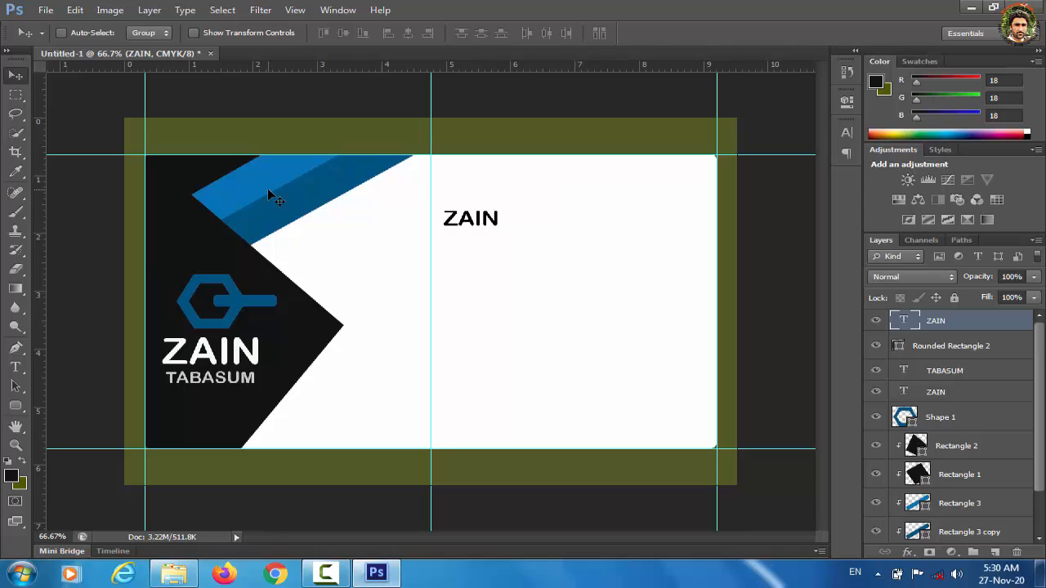
Step: Add the surname as a separate text layer, lined up beside the first name with a gap
click(16, 368)
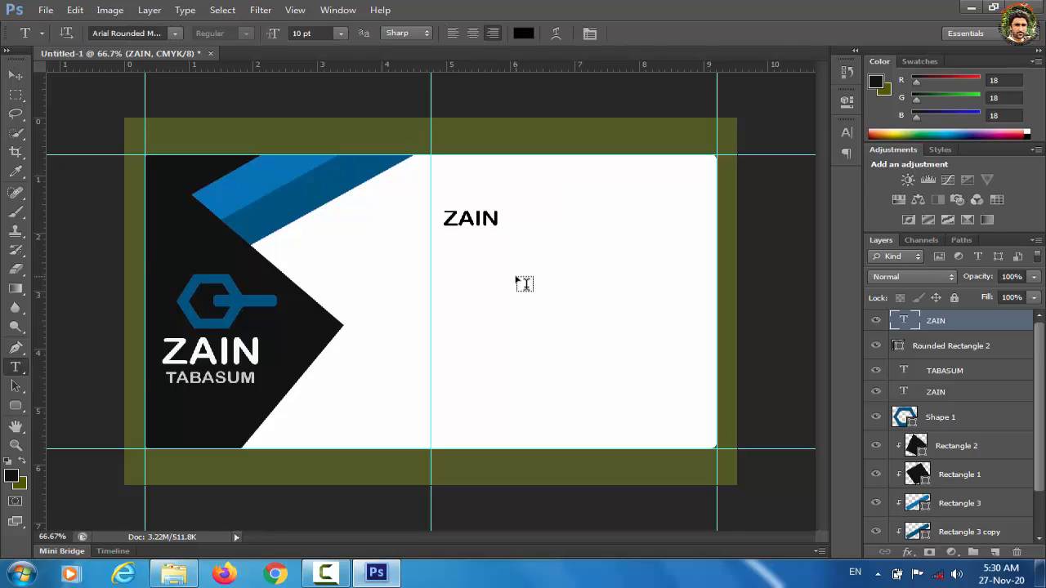
click(536, 224)
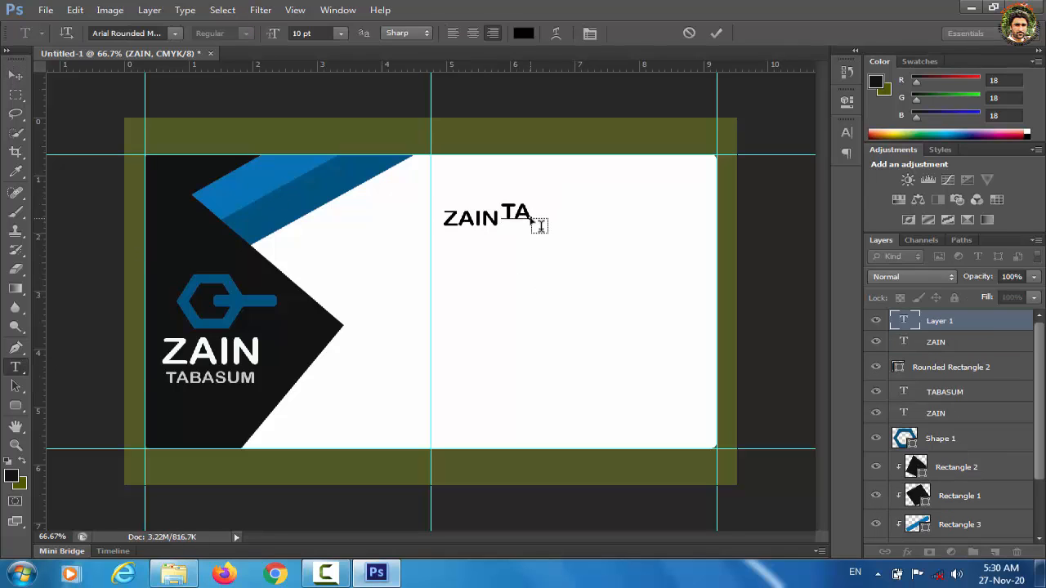
key(ctrl+Return)
key(v)
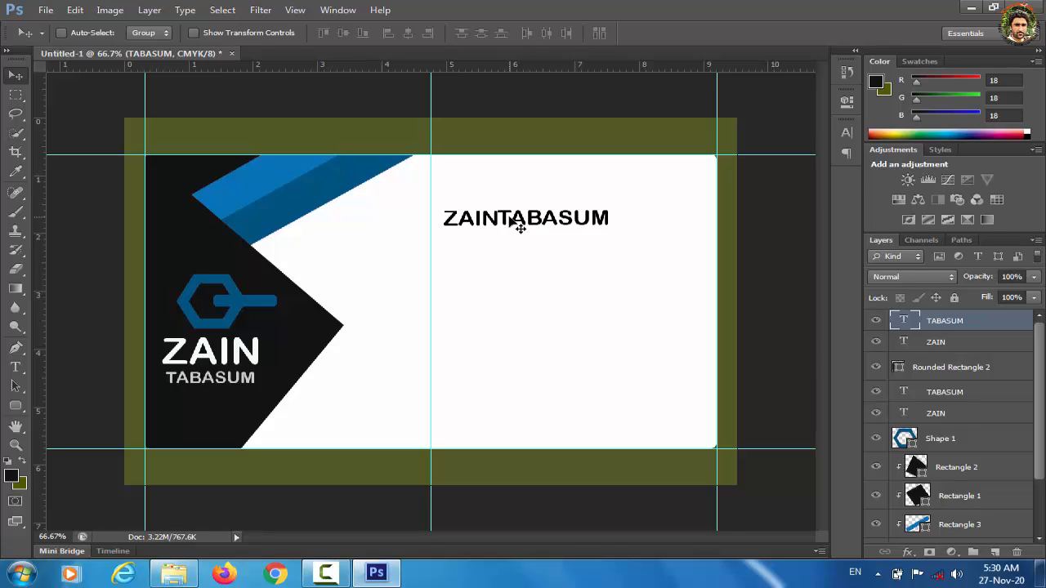
key(Left)
key(Down)
key(Down)
key(Right)
key(Right)
key(Right)
key(Right)
key(Right)
key(Right)
key(Right)
key(Right)
key(Right)
key(Right)
key(Right)
key(Right)
key(Right)
key(Right)
key(Right)
key(Right)
key(Right)
key(Right)
key(Right)
key(Right)
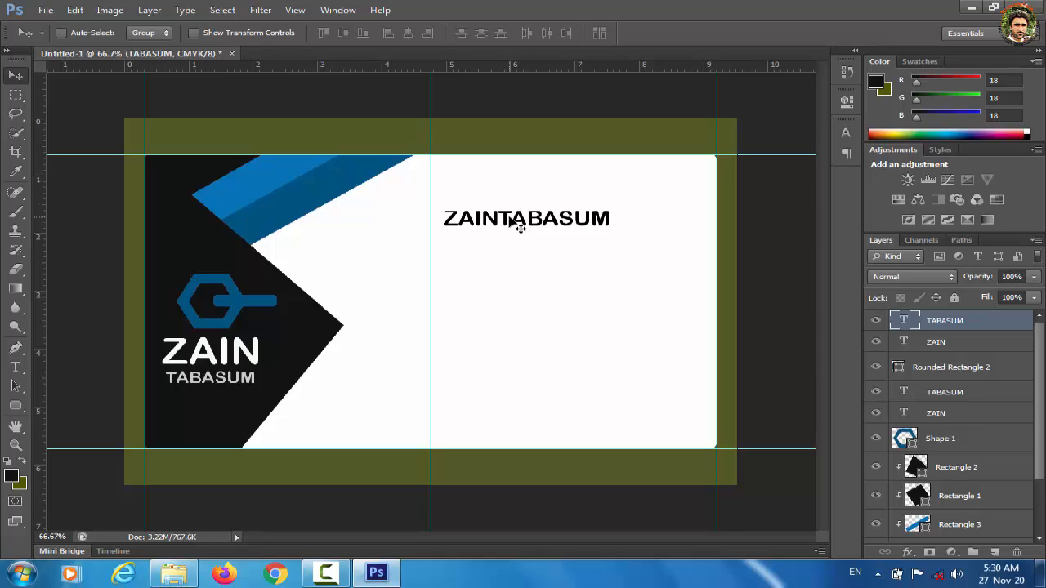
Step: Recolour the surname text grey
double_click(909, 325)
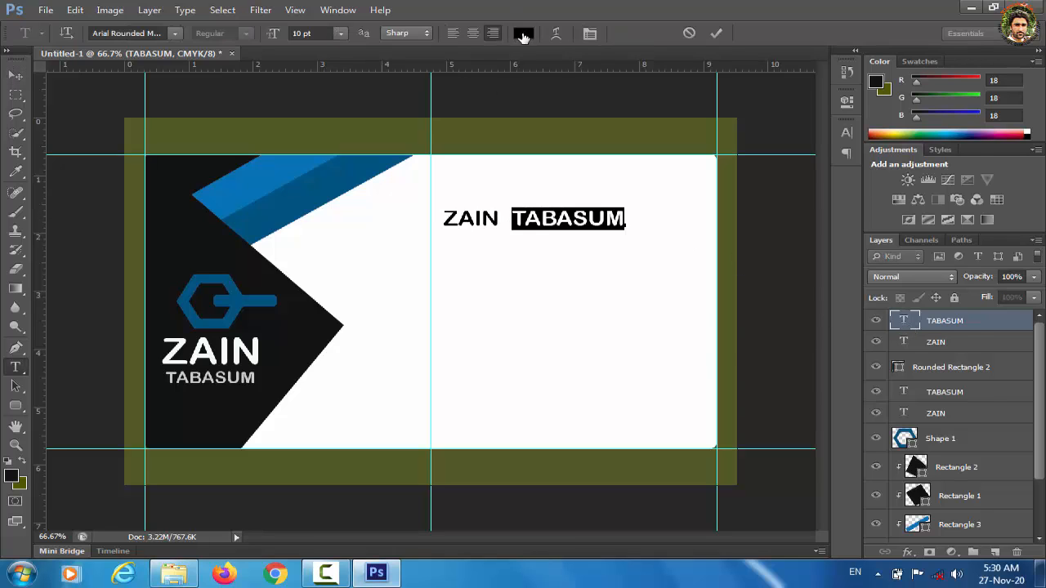
click(523, 34)
key(Return)
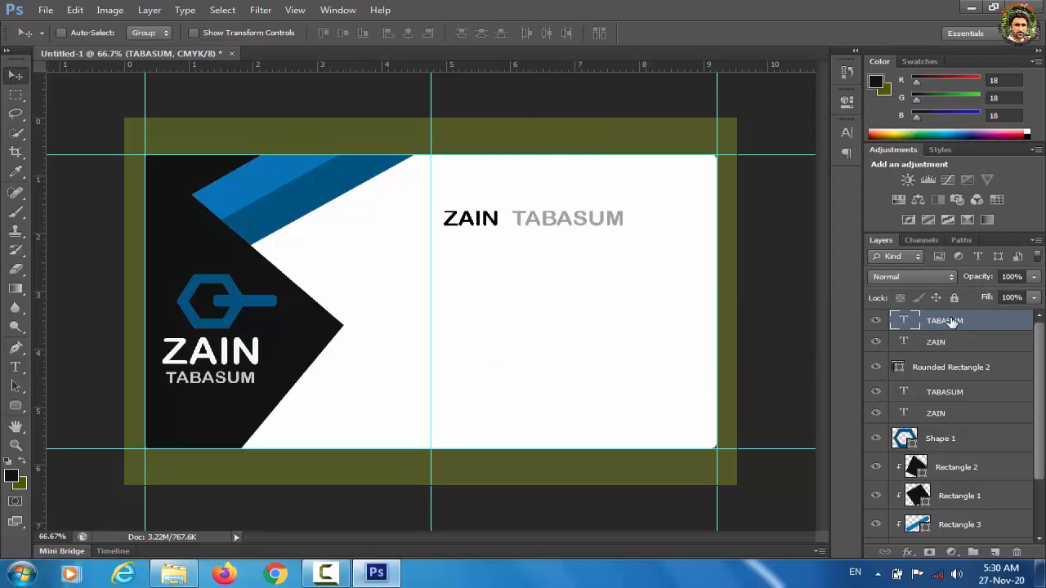
double_click(903, 321)
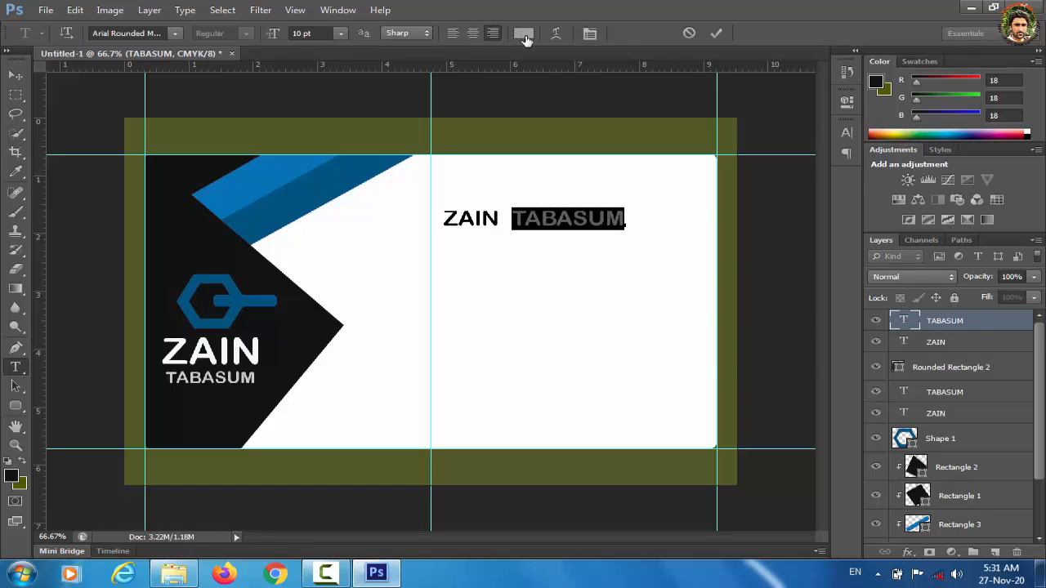
click(521, 33)
click(898, 131)
key(Return)
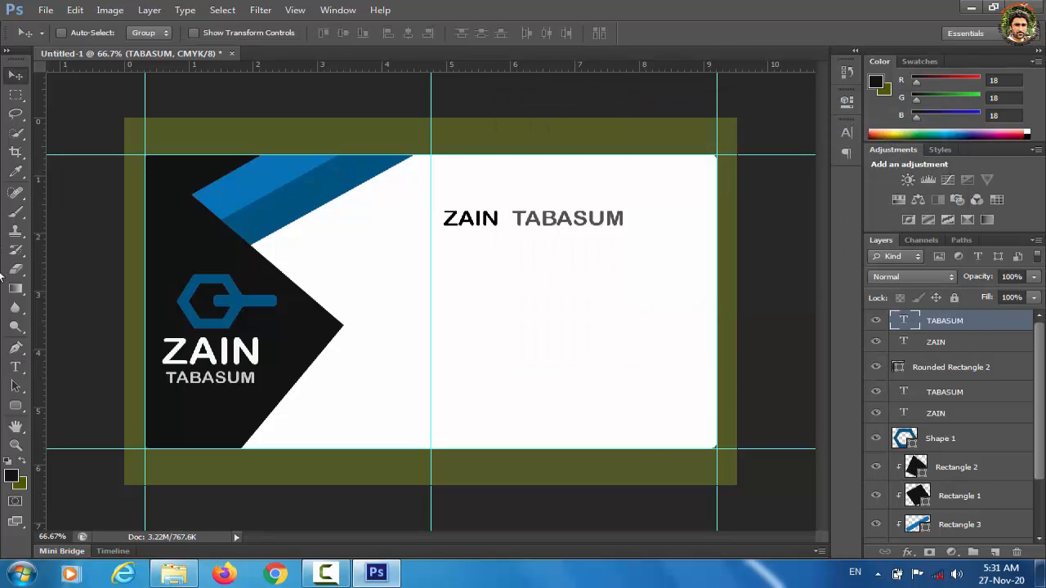
Step: Add a GRAPHIC DESIGNER title at 8.4 pt directly under the name heading
click(16, 367)
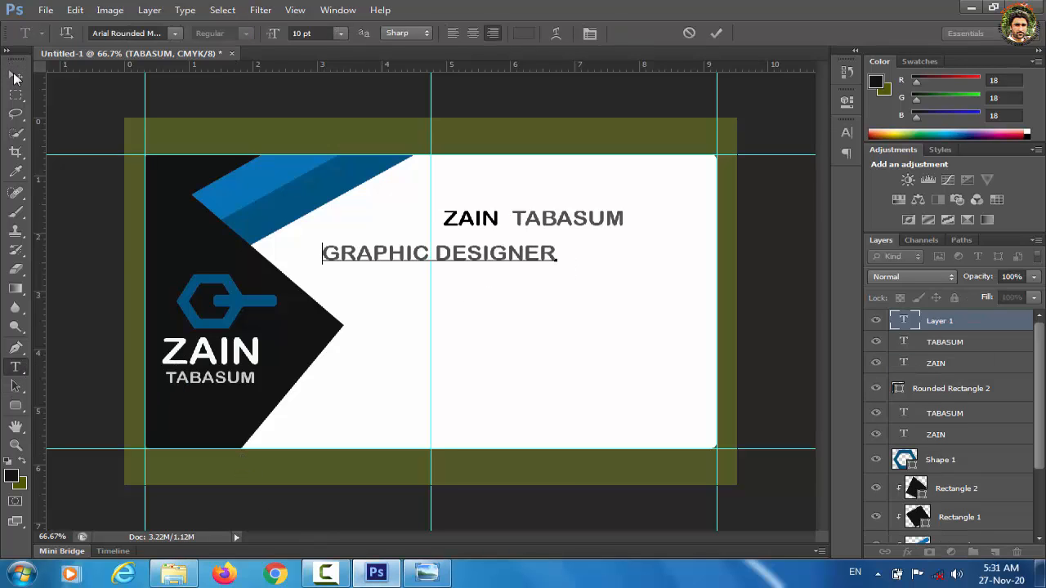
click(16, 75)
drag(483, 251, 588, 255)
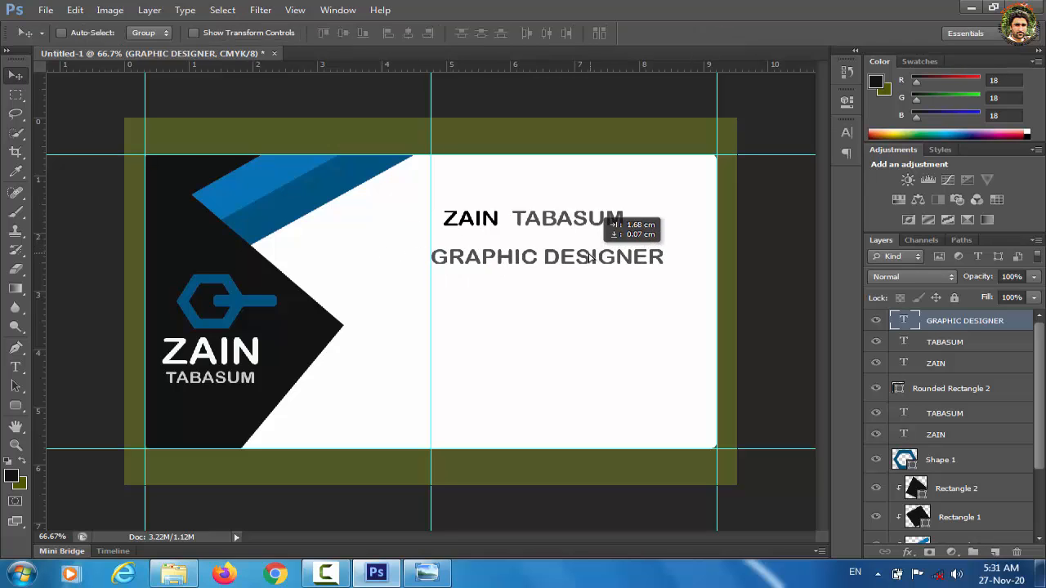
double_click(904, 322)
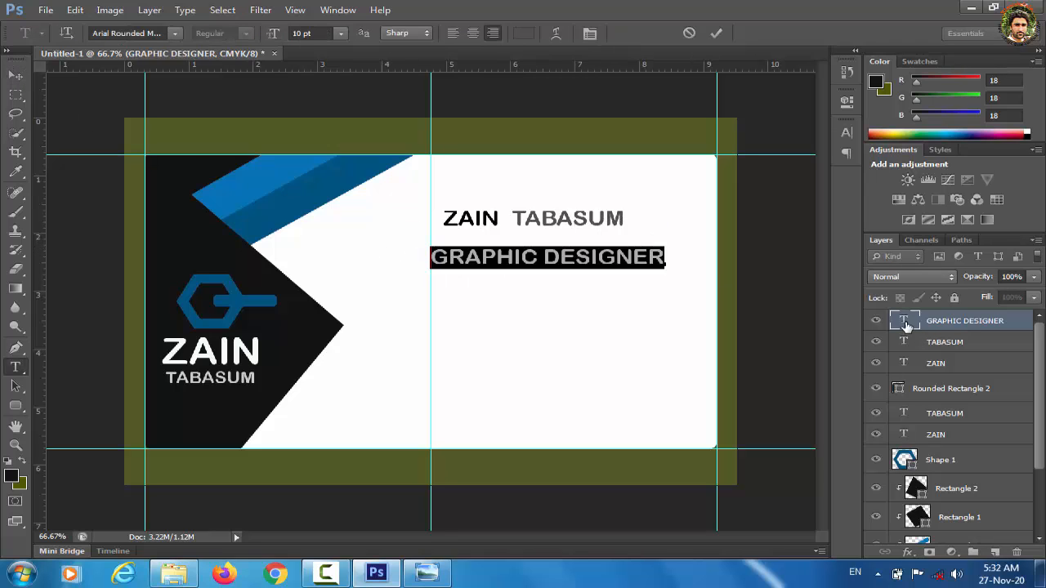
click(342, 34)
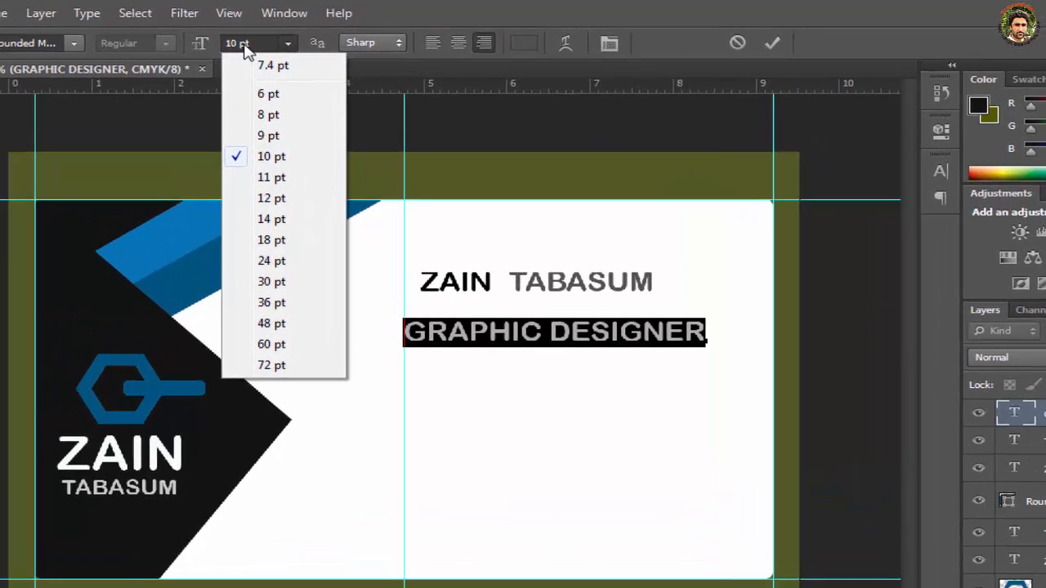
click(305, 32)
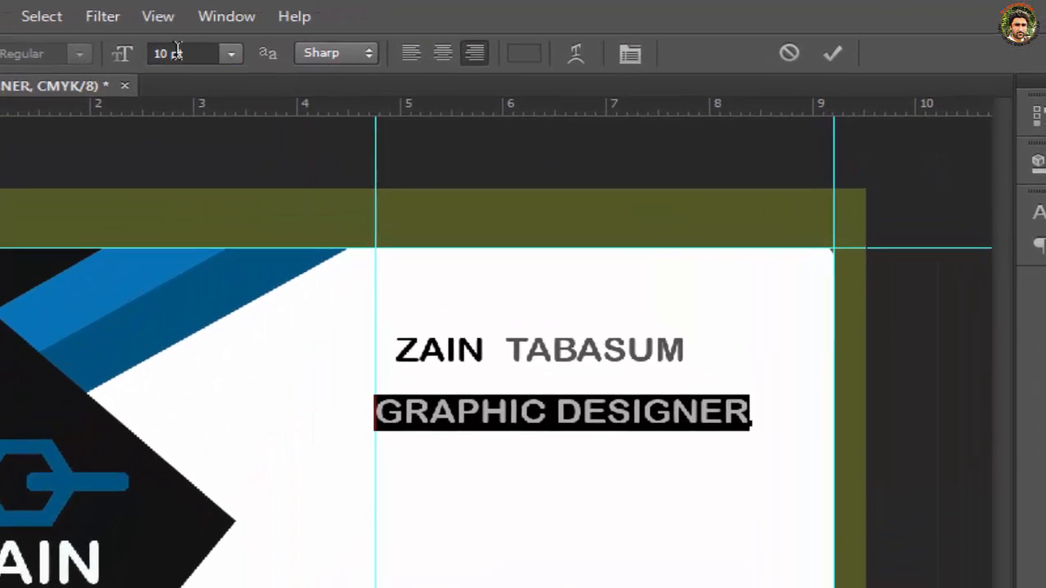
double_click(154, 53)
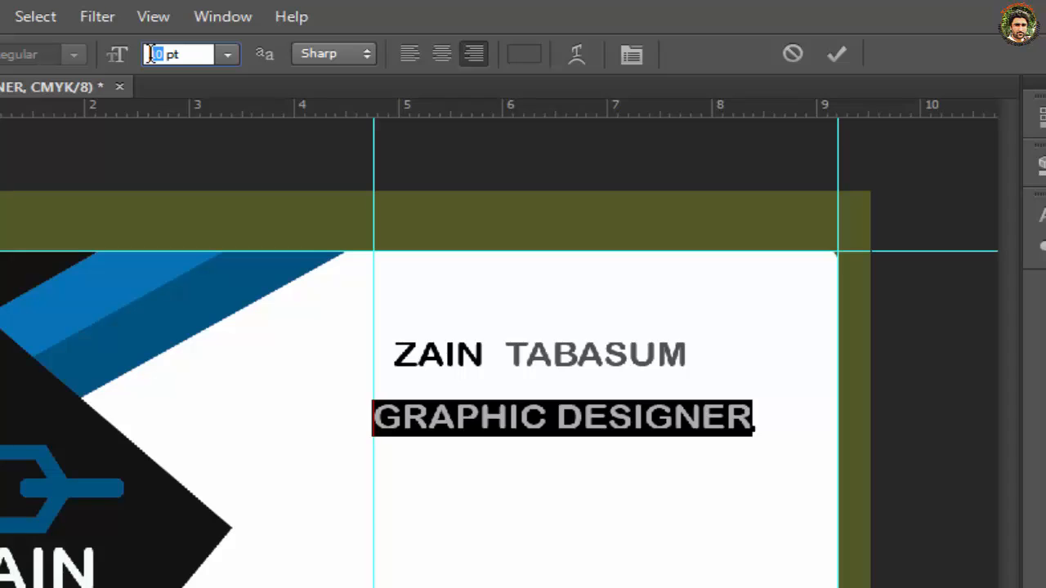
text(8)
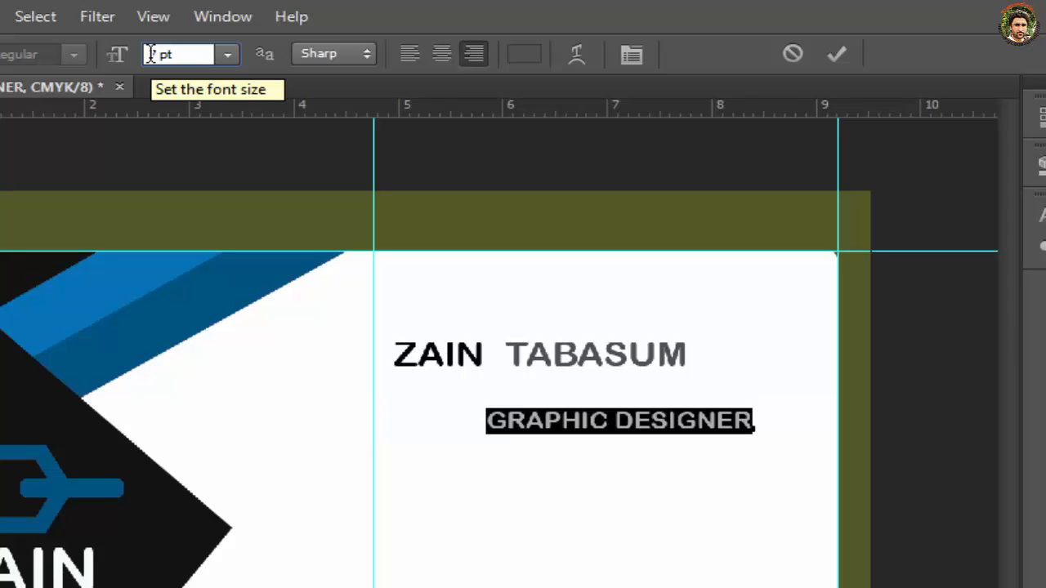
text(.4)
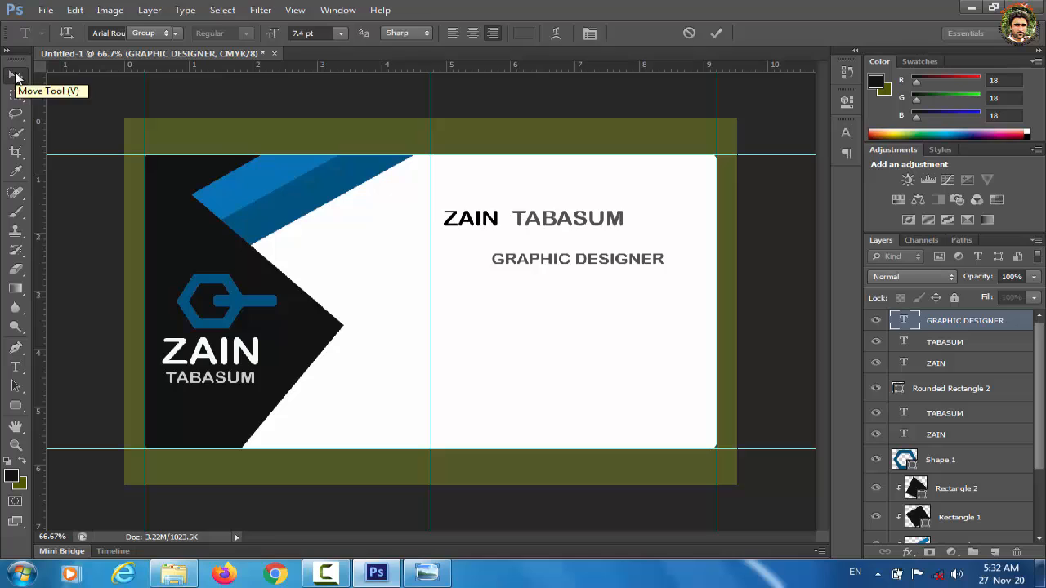
click(15, 76)
drag(593, 261, 550, 246)
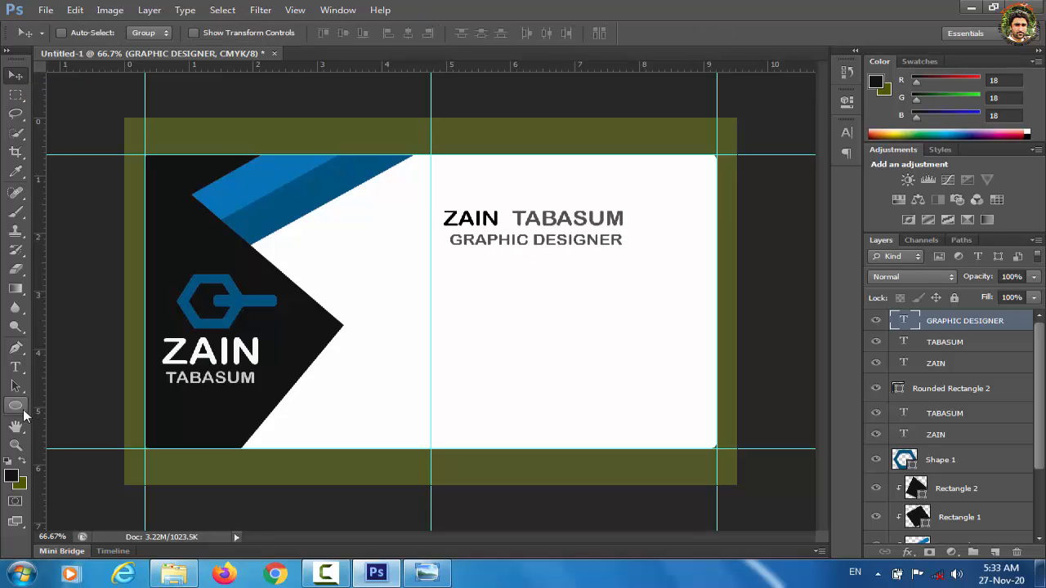
Step: Draw a small black circle below the title, nudge it into place, and open the phone icon PNG
click(23, 412)
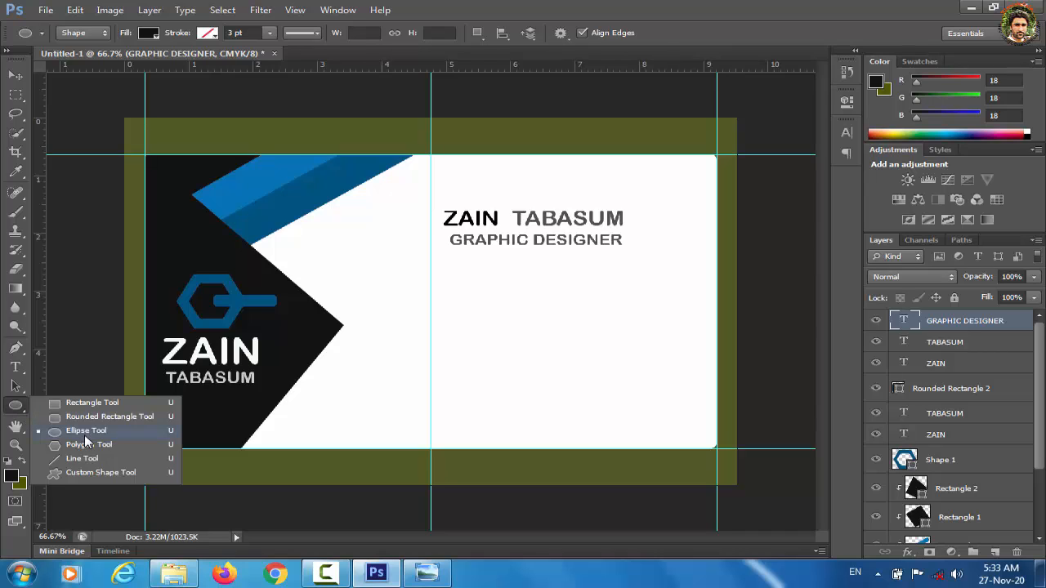
click(84, 435)
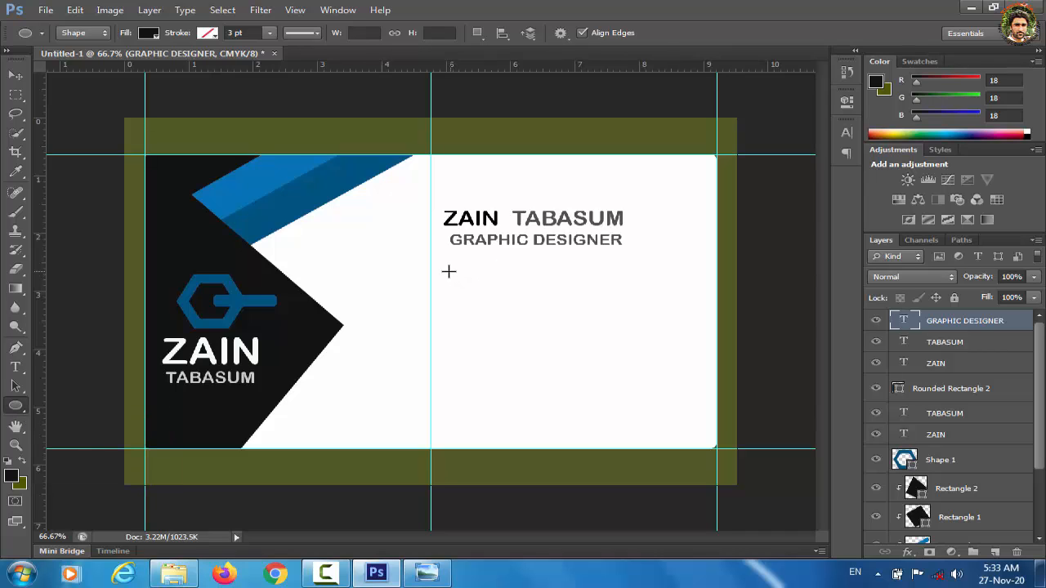
drag(448, 269, 495, 300)
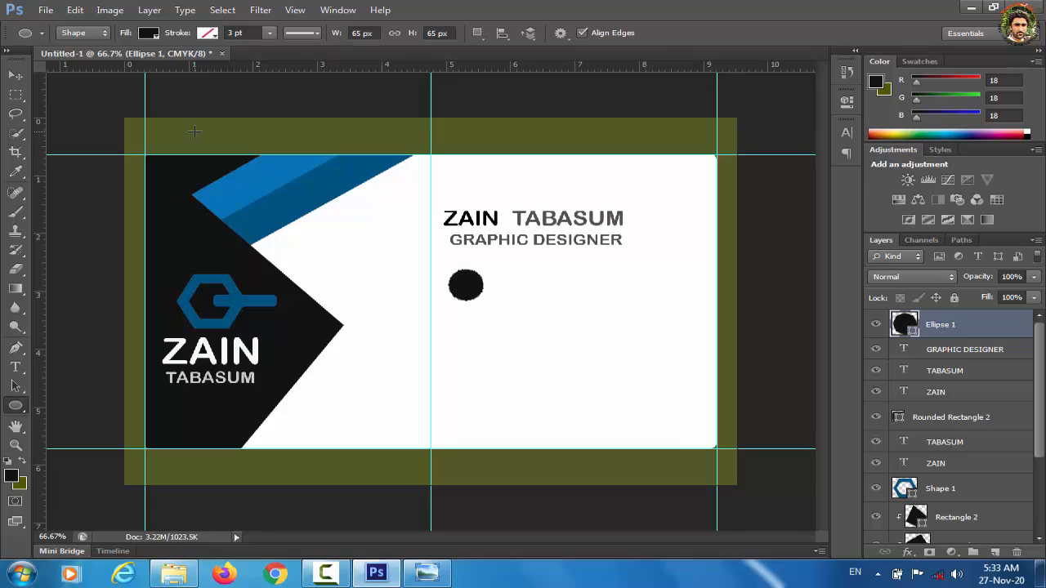
click(16, 75)
key(Left)
key(Left)
key(Left)
key(Left)
key(Left)
key(Left)
key(Left)
key(Left)
key(Left)
key(Left)
key(Left)
key(Left)
key(Left)
key(Left)
key(Left)
key(Left)
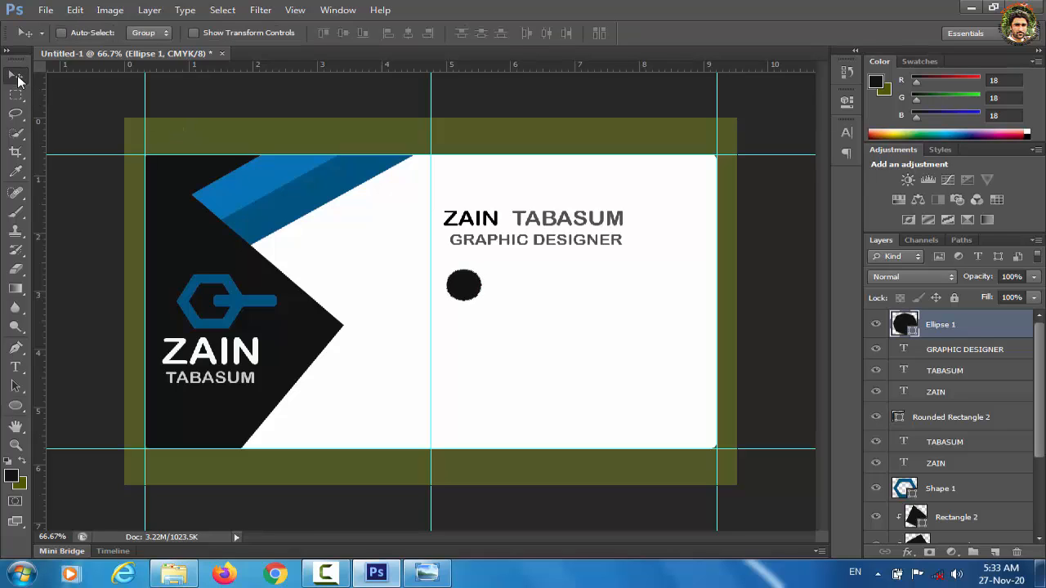
key(Up)
key(Up)
key(Up)
key(Up)
key(Up)
key(Up)
key(Up)
key(Up)
key(Up)
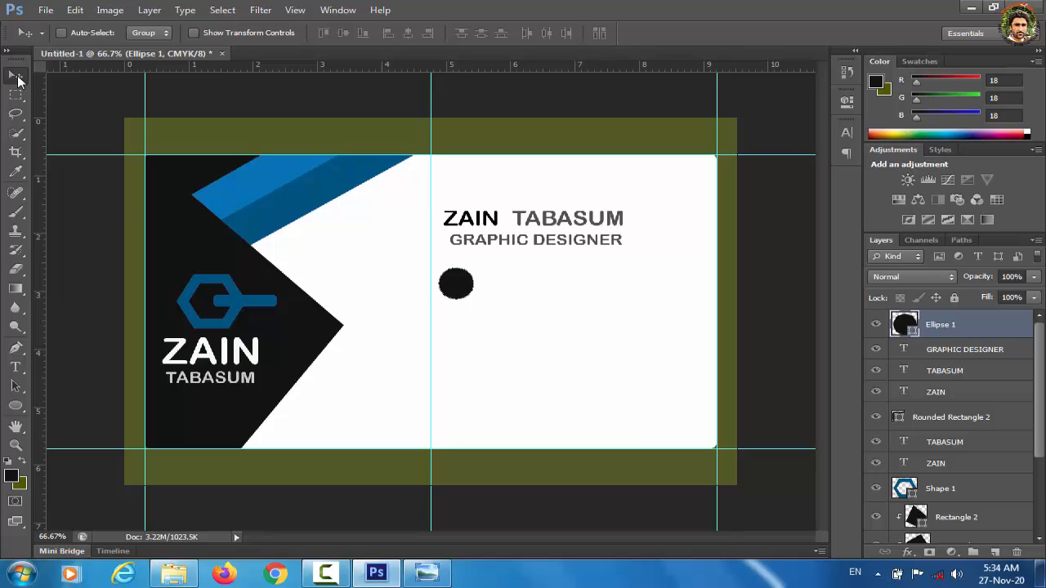
key(Left)
key(Left)
key(Left)
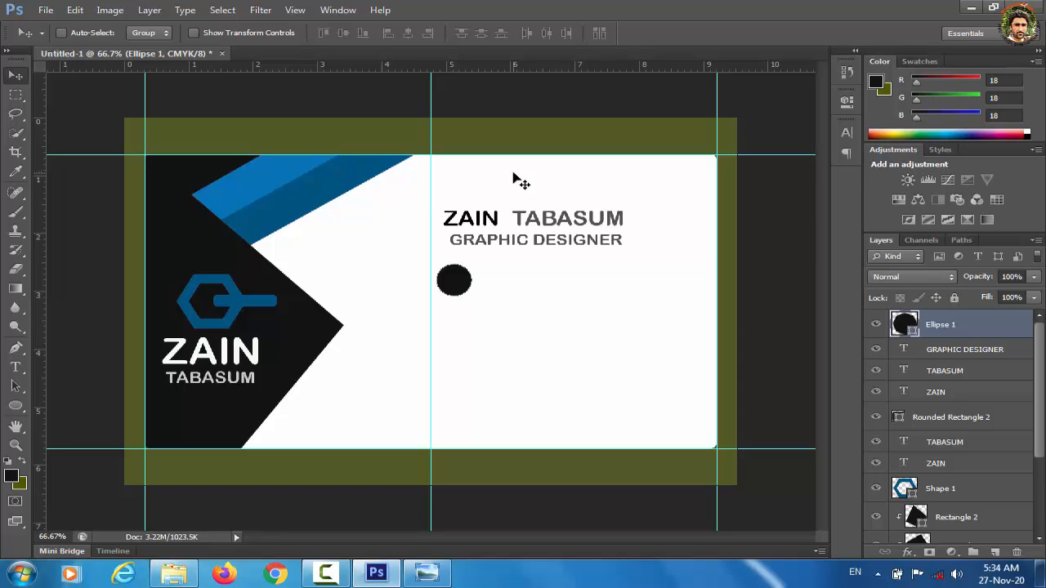
key(ctrl+o)
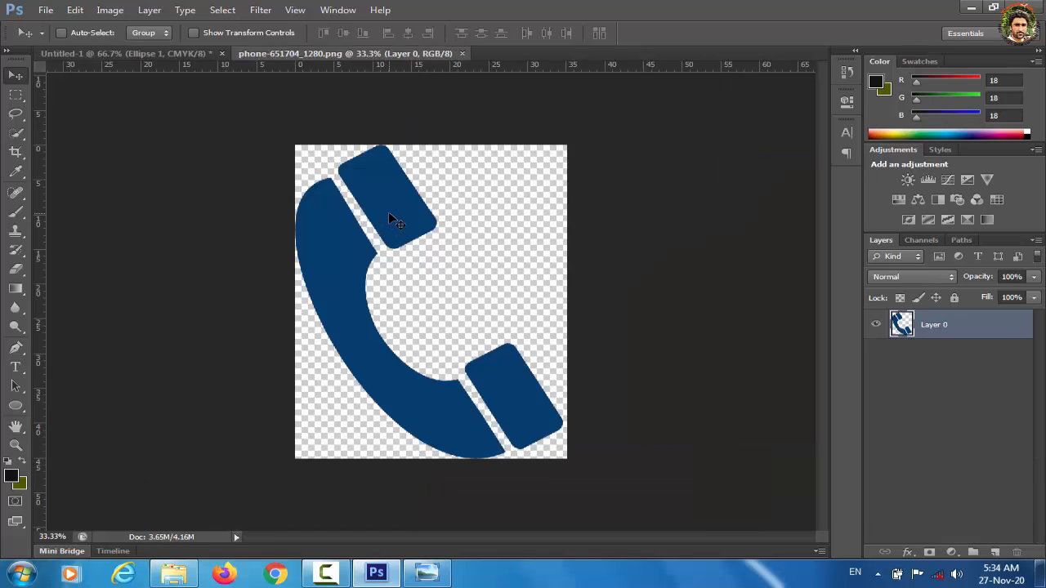
Step: Bring the phone icon onto the card and scale it down to fit inside the black circle
drag(389, 214, 426, 259)
key(ctrl+t)
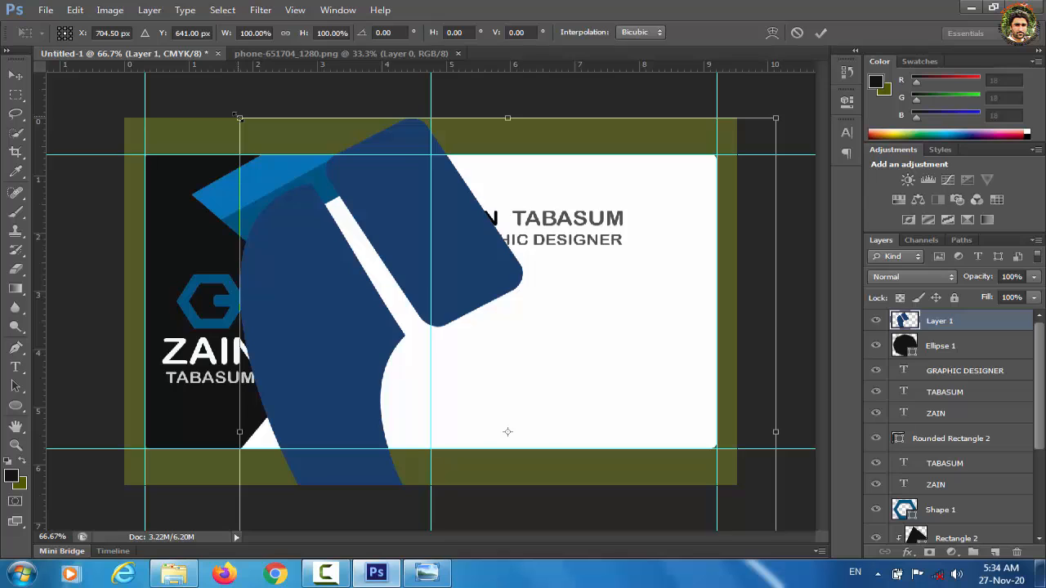
drag(239, 118, 472, 307)
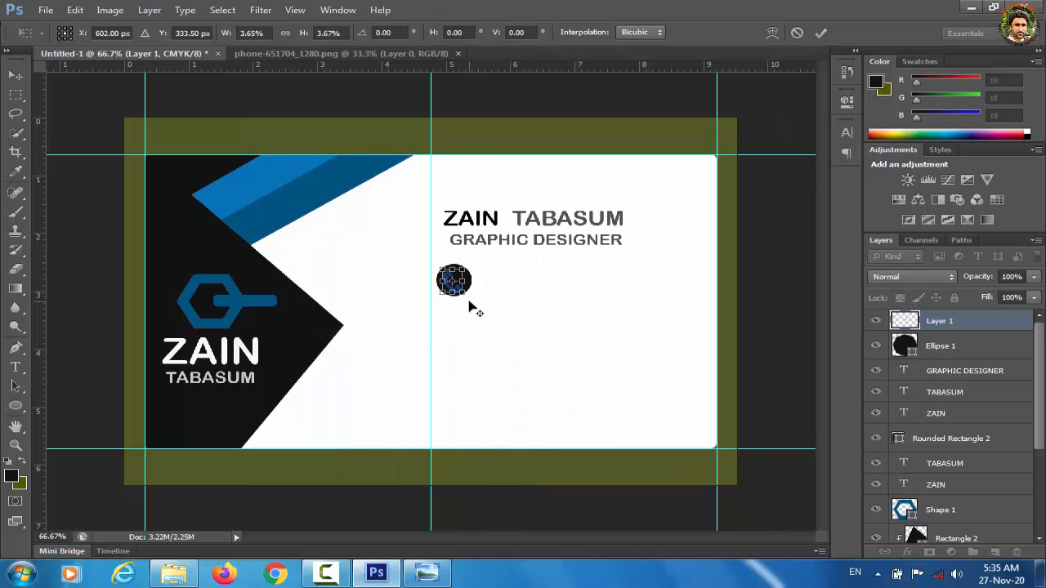
key(Right)
key(Right)
key(Right)
key(Return)
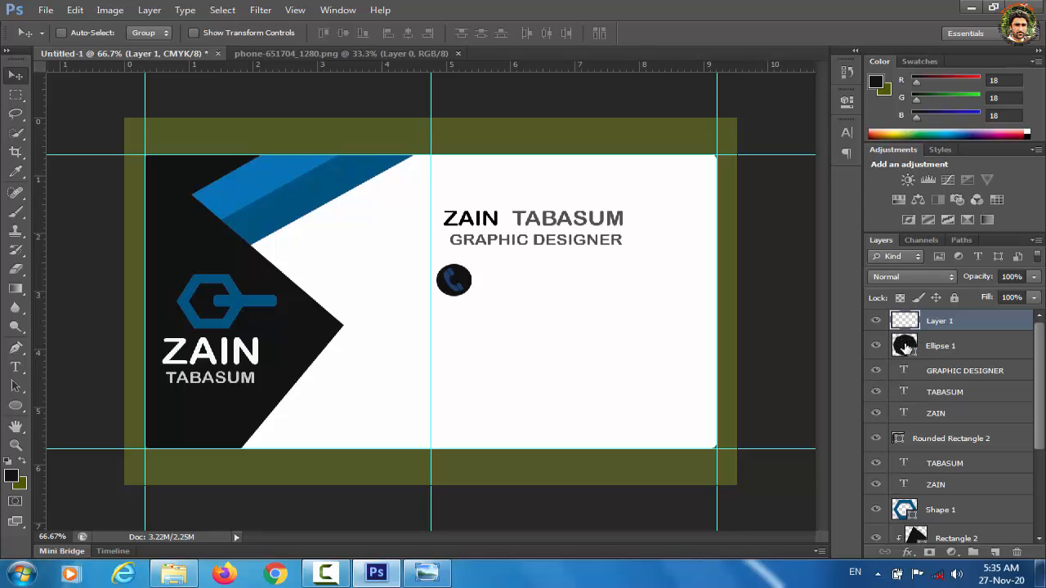
Step: Duplicate the Ellipse 1 circle and move the copy just below the phone icon
click(905, 348)
key(ctrl+j)
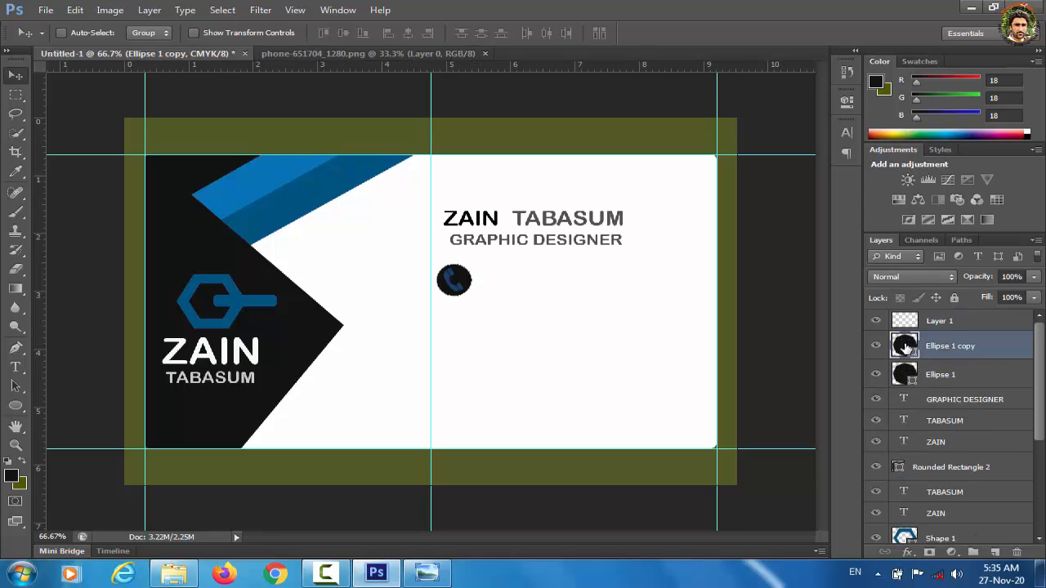
key(shift+Down)
key(shift+Down)
key(shift+Down)
key(shift+Down)
key(shift+Down)
key(shift+Down)
key(shift+Down)
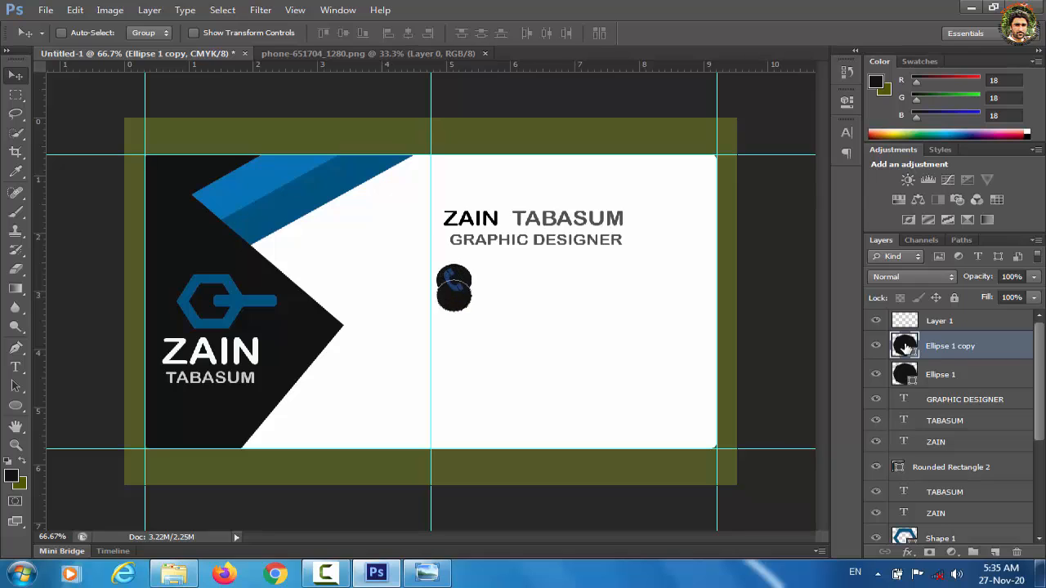
key(Down)
key(Down)
key(Down)
key(Down)
key(Down)
key(Down)
key(Down)
key(Down)
key(Down)
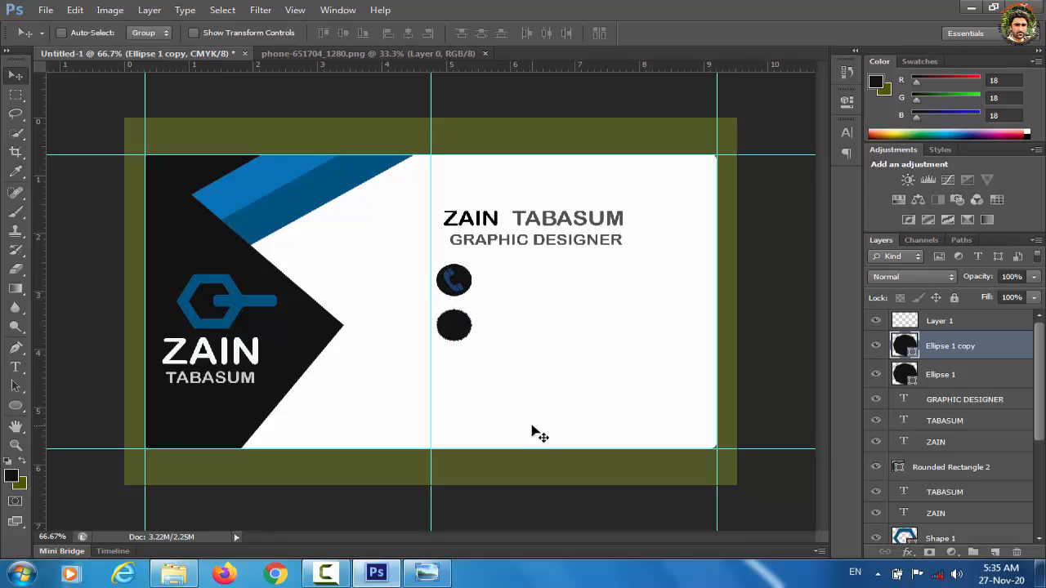
Step: Type the first phone number beside the phone icon and nudge it right, clear of the icon
click(15, 369)
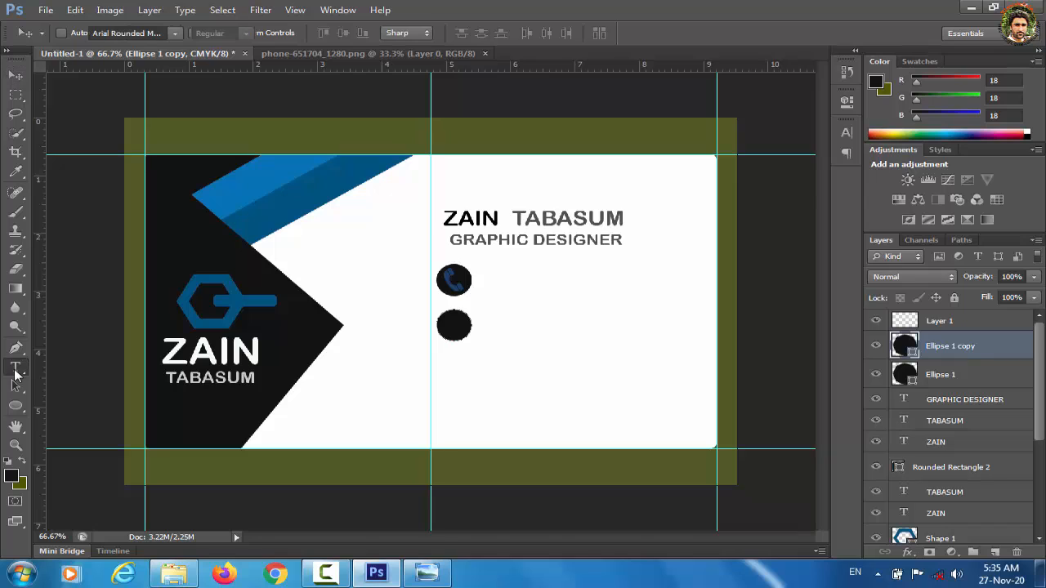
click(526, 283)
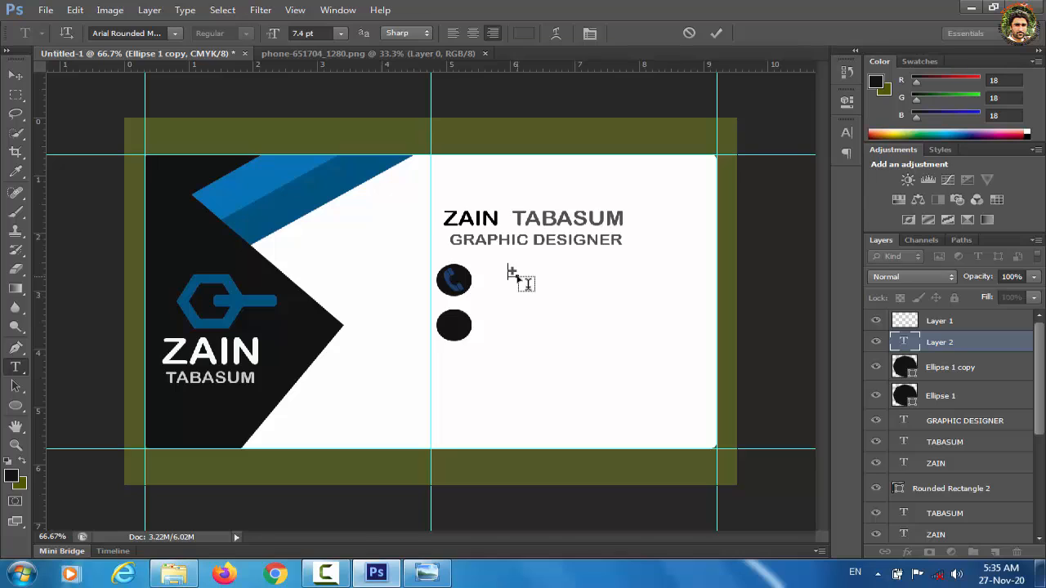
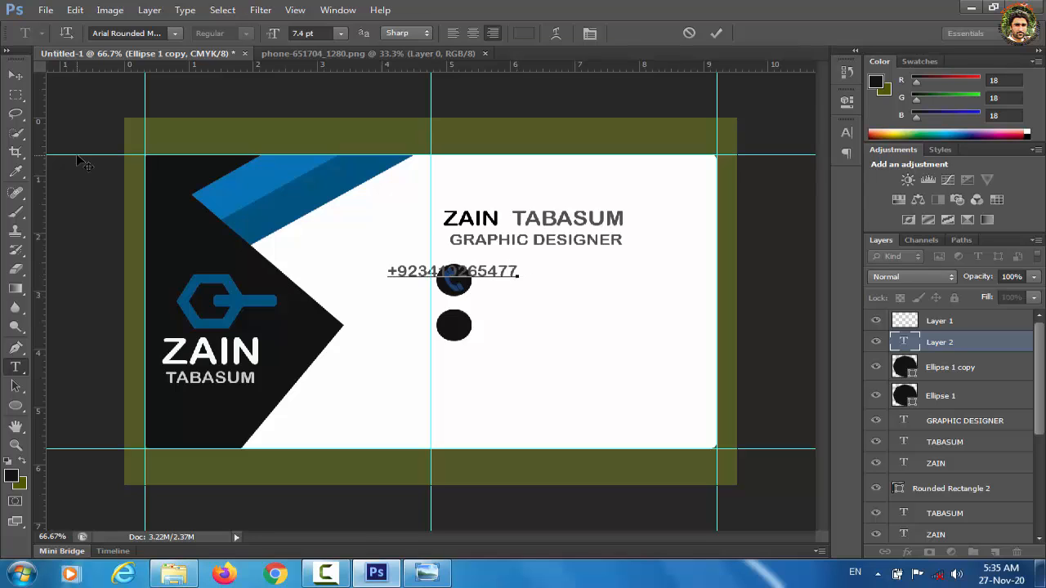
click(13, 78)
key(shift+Right)
key(shift+Right)
key(shift+Right)
key(shift+Right)
key(shift+Right)
key(shift+Right)
key(shift+Right)
key(shift+Right)
key(shift+Right)
key(shift+Right)
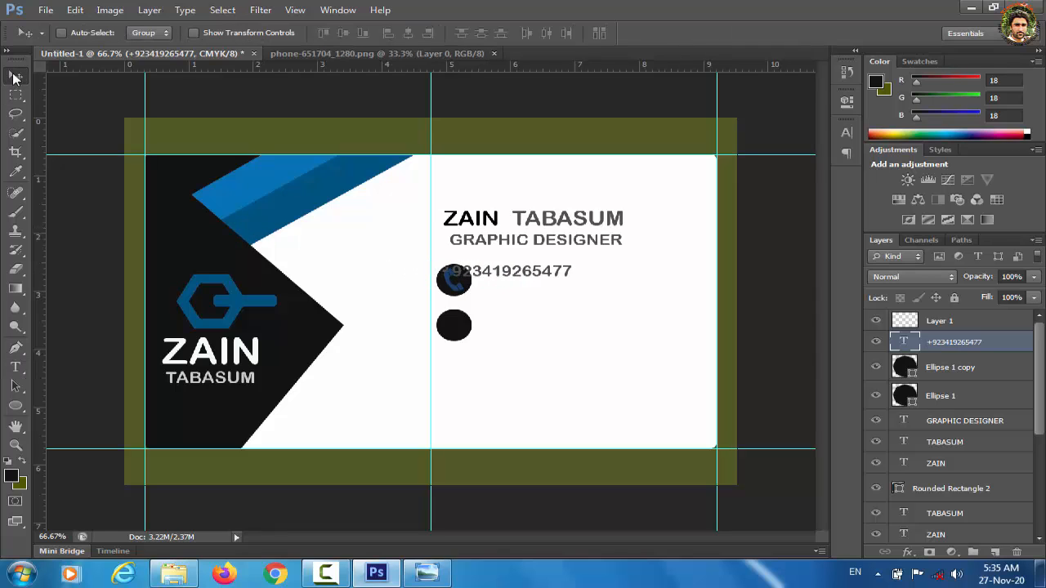
key(shift+Right)
key(shift+Right)
key(shift+Right)
key(shift+Right)
key(shift+Right)
key(shift+Right)
key(shift+Right)
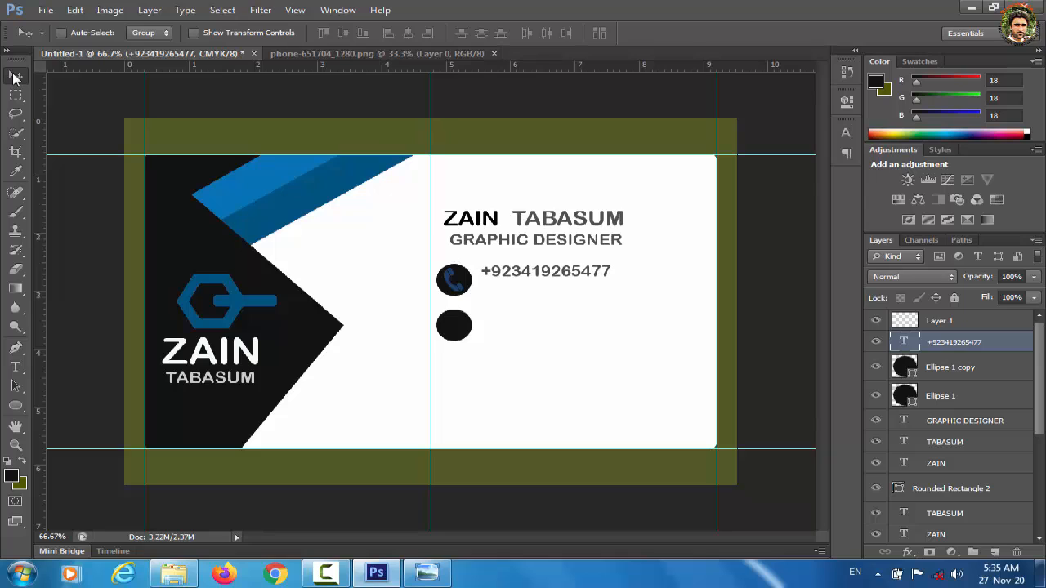
key(Right)
key(Right)
Step: Add a second phone number line just below the first and nudge it slightly down
click(15, 367)
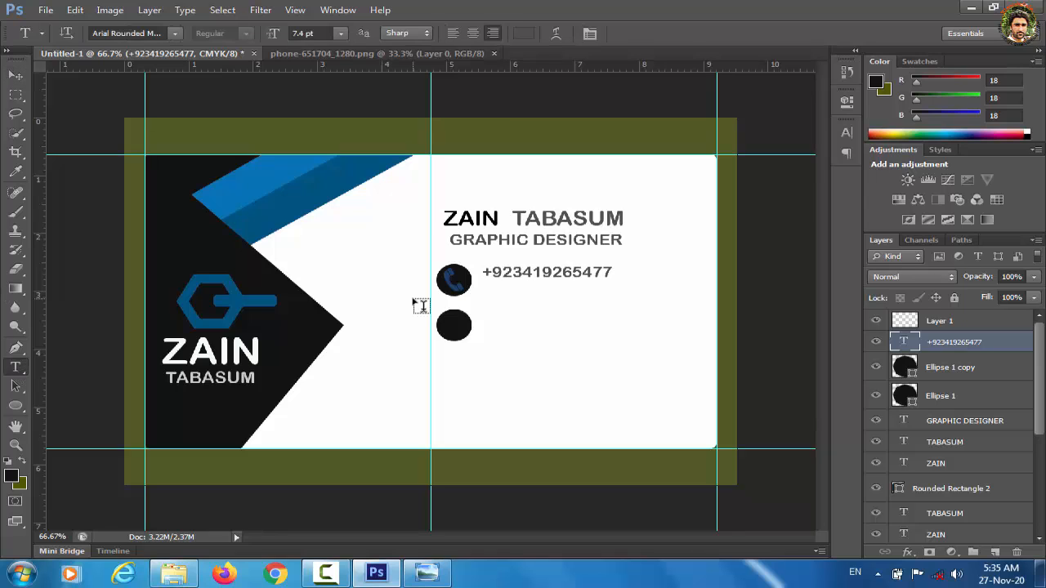
click(520, 297)
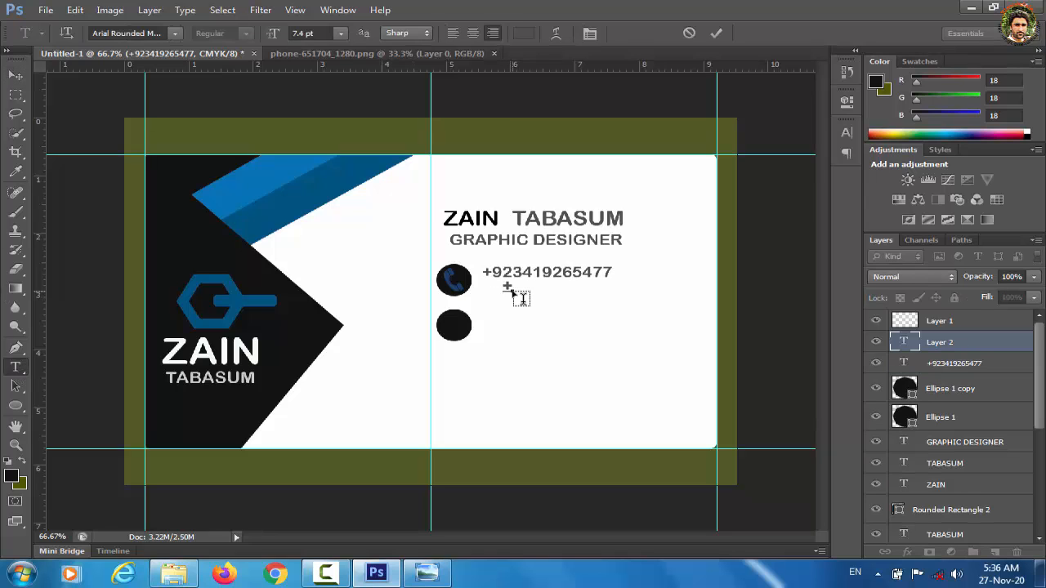
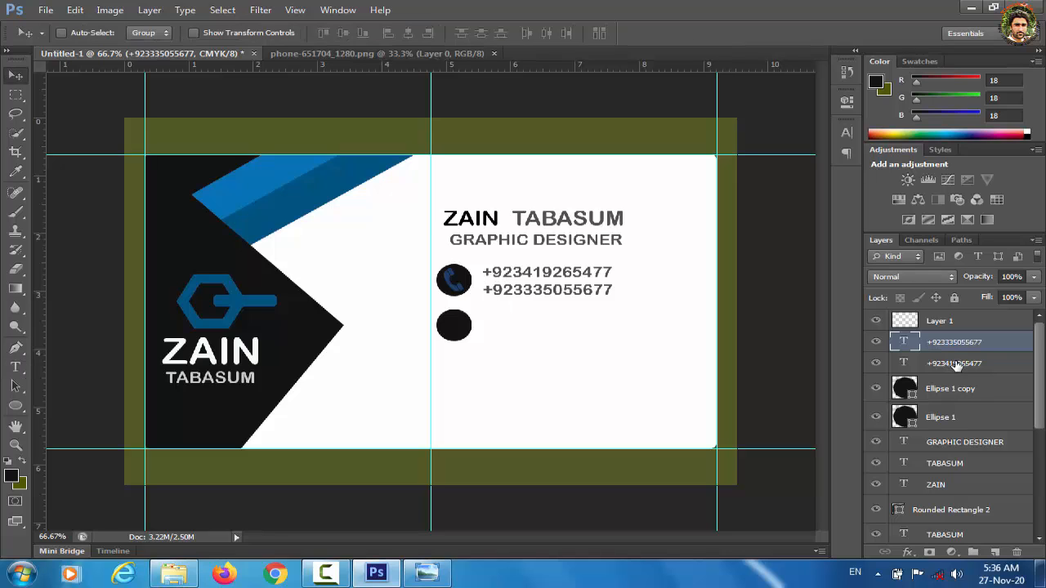
click(957, 366)
key(Down)
key(Down)
key(Down)
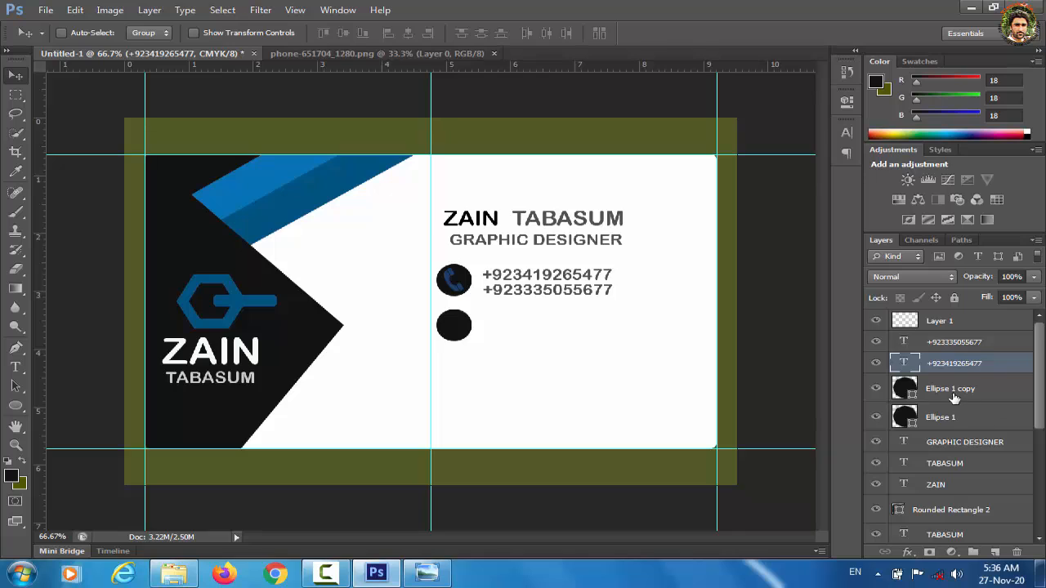
click(947, 418)
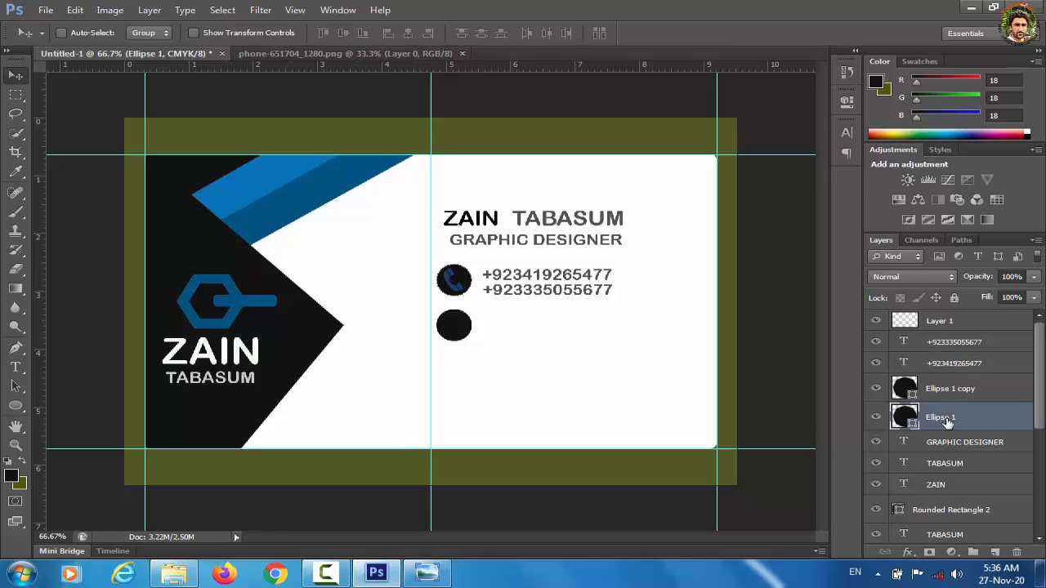
Step: Group Ellipse 1, both phone-number layers and the phone icon layer into a group named CONT
ctrl+click(953, 365)
ctrl+click(953, 343)
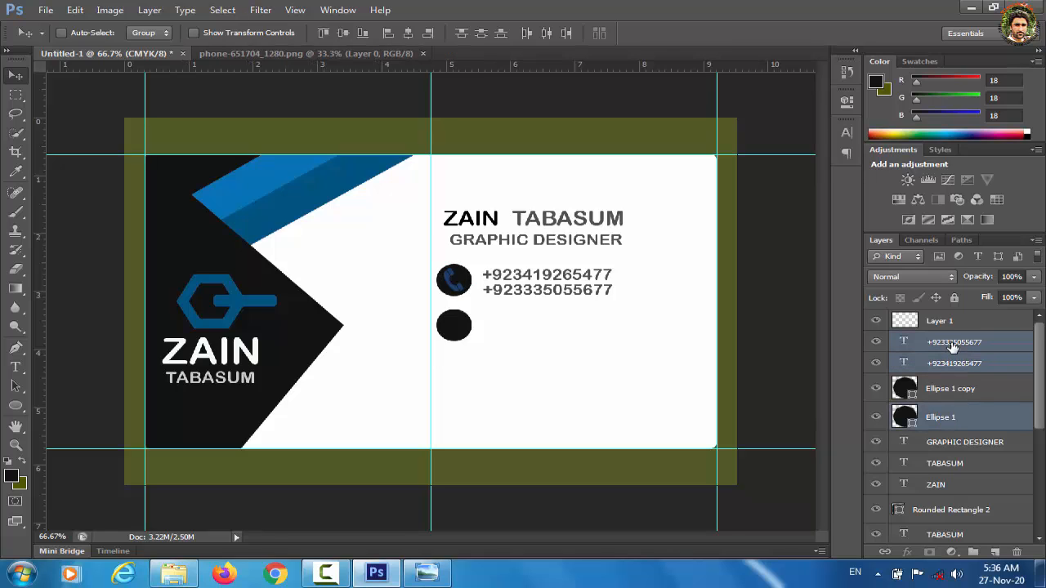
ctrl+click(945, 326)
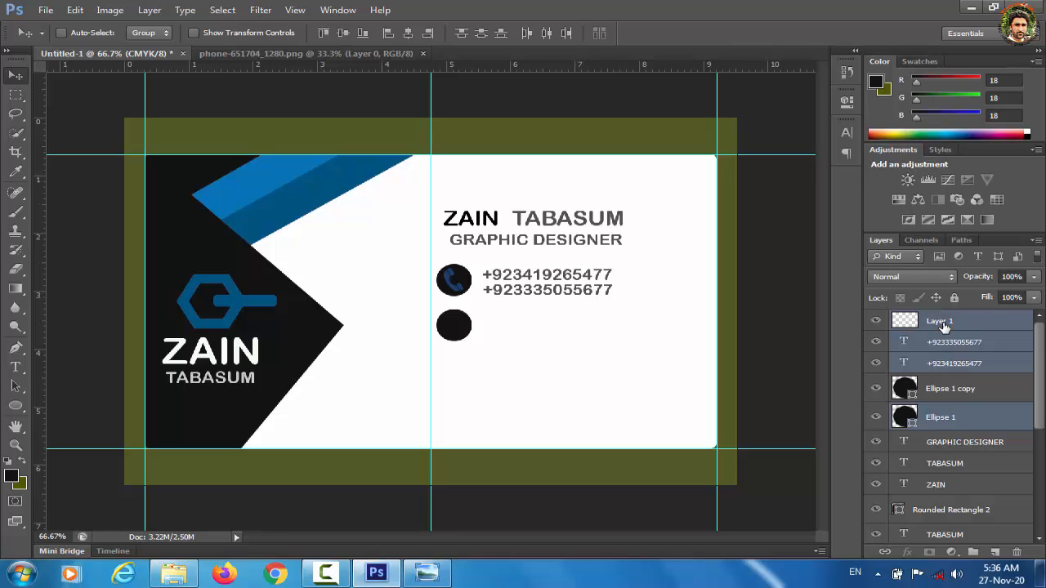
key(ctrl+g)
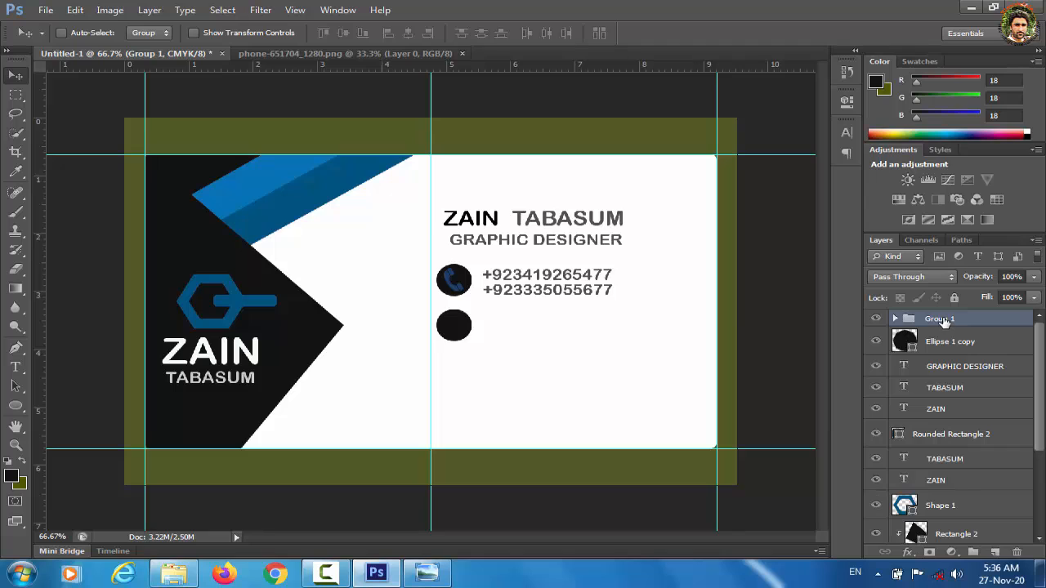
double_click(944, 321)
text(CONT)
click(907, 347)
click(908, 347)
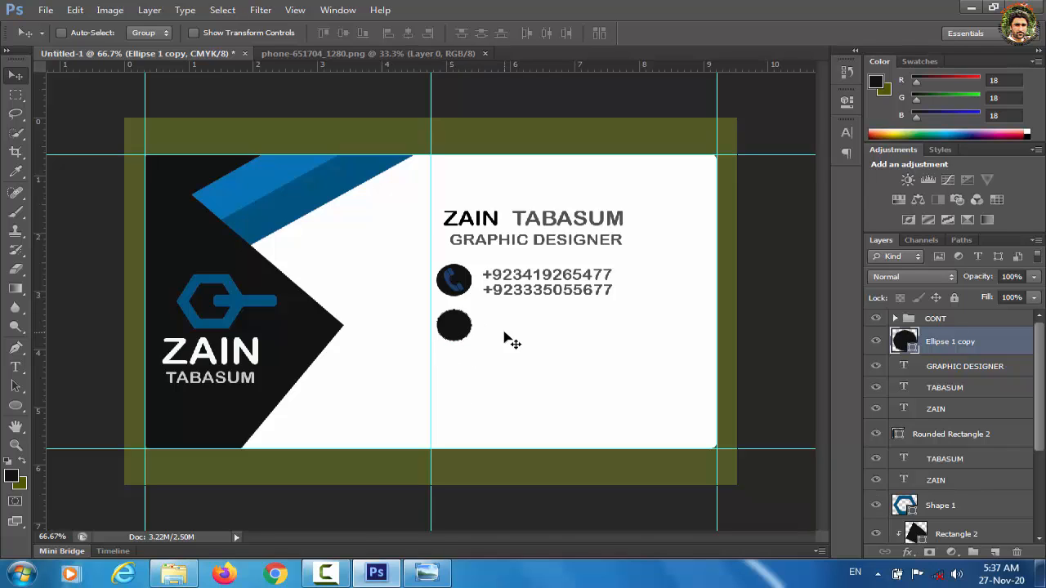
Step: Draw a water-drop custom shape inside the lower black circle
click(19, 413)
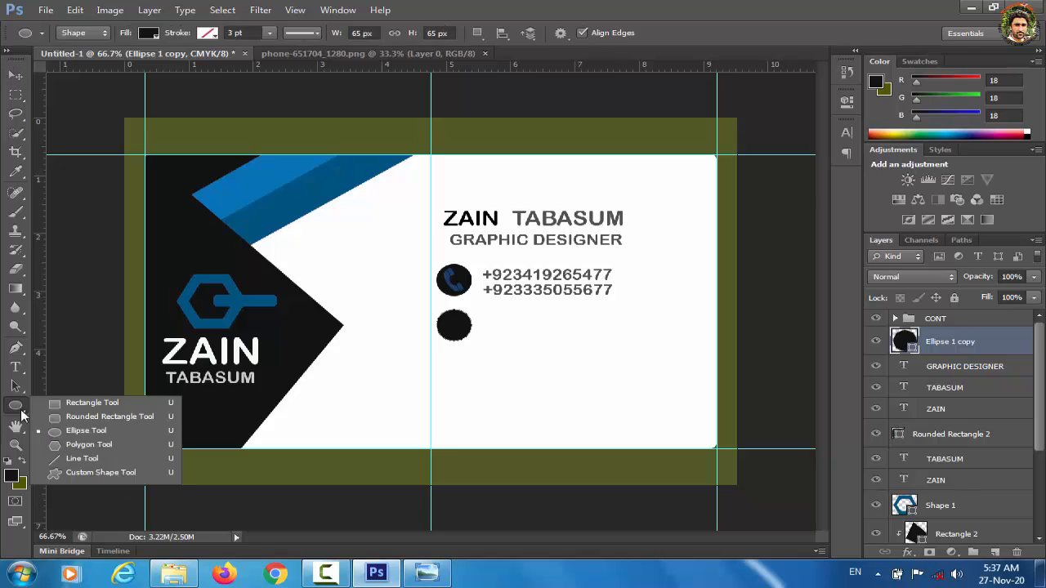
click(75, 475)
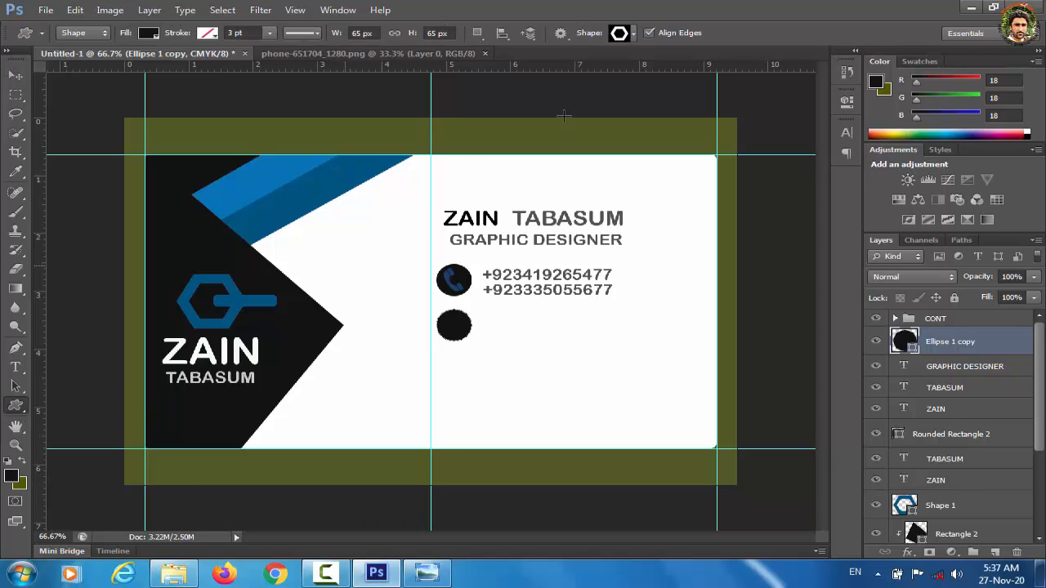
click(634, 33)
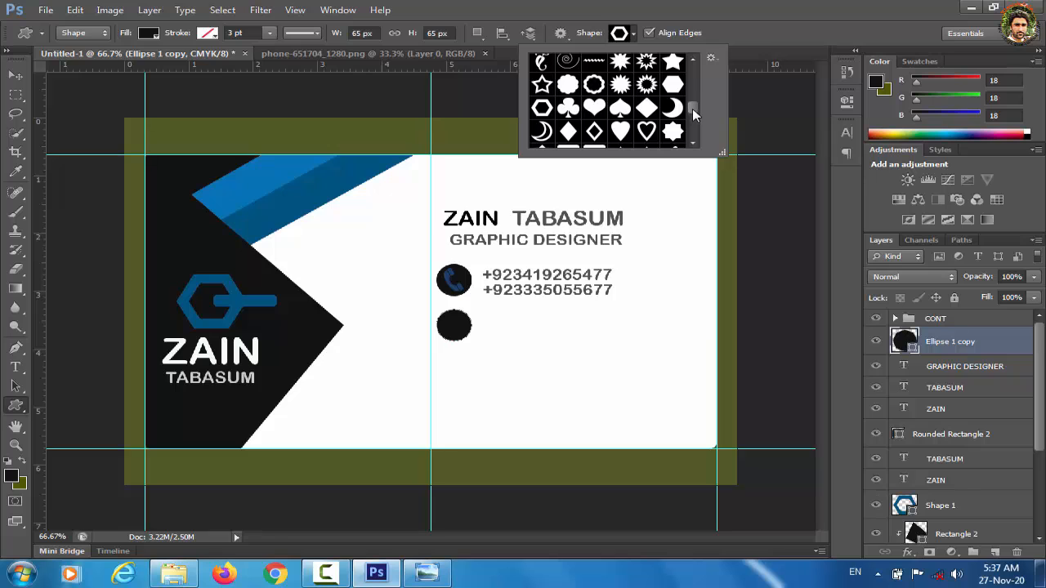
scroll(692, 110, up, 10)
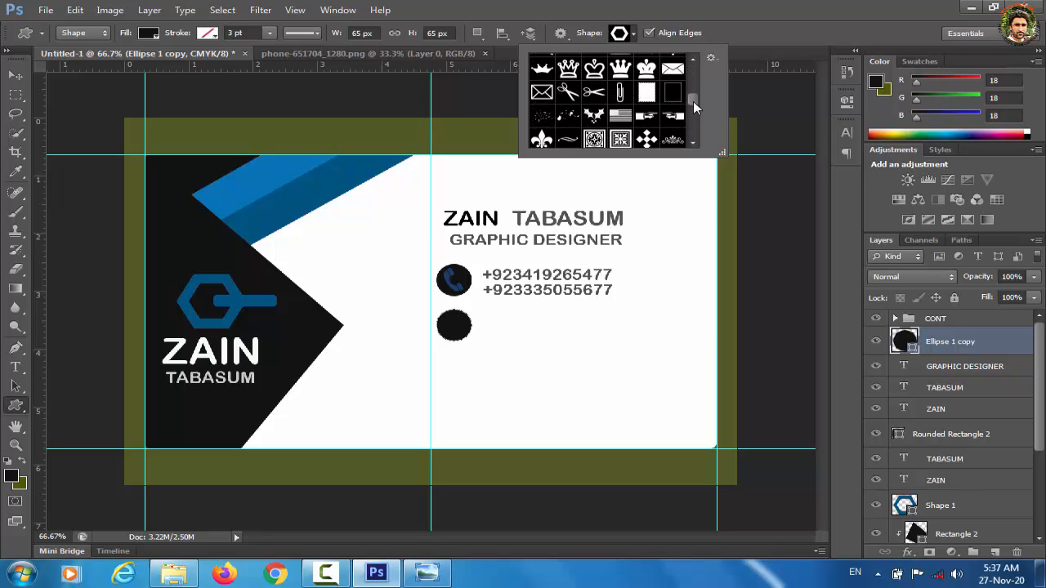
scroll(693, 102, up, 3)
click(647, 78)
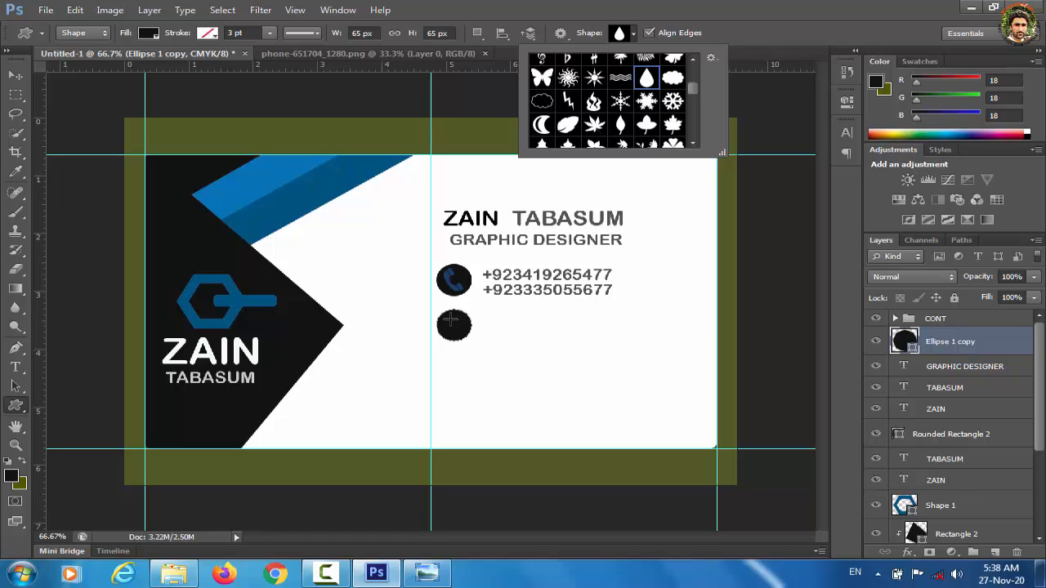
click(449, 318)
drag(449, 318, 462, 339)
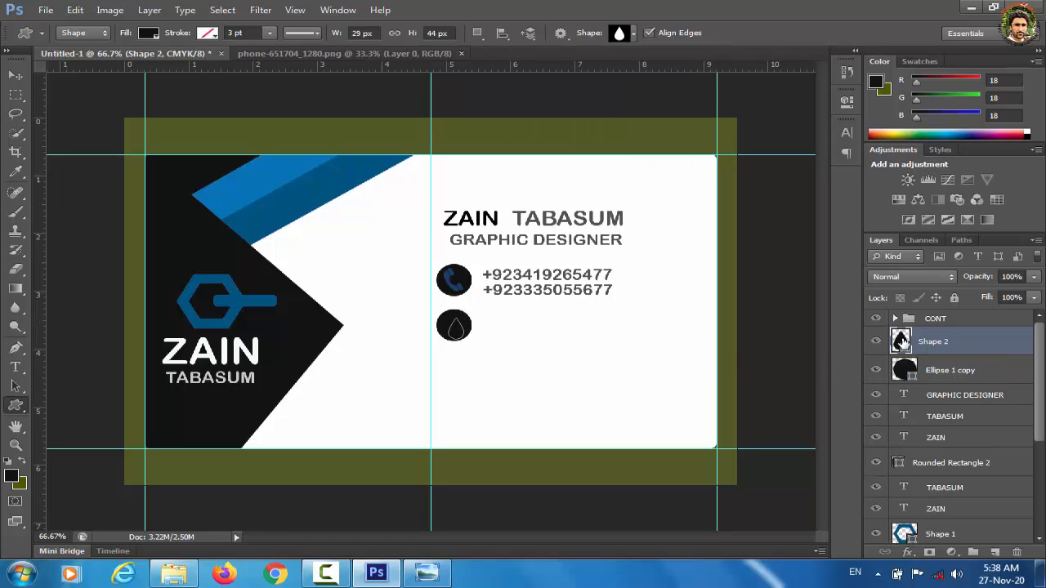
Step: Fill the drop shape white and rotate it to point downward like a location pin
double_click(903, 342)
drag(696, 259, 517, 141)
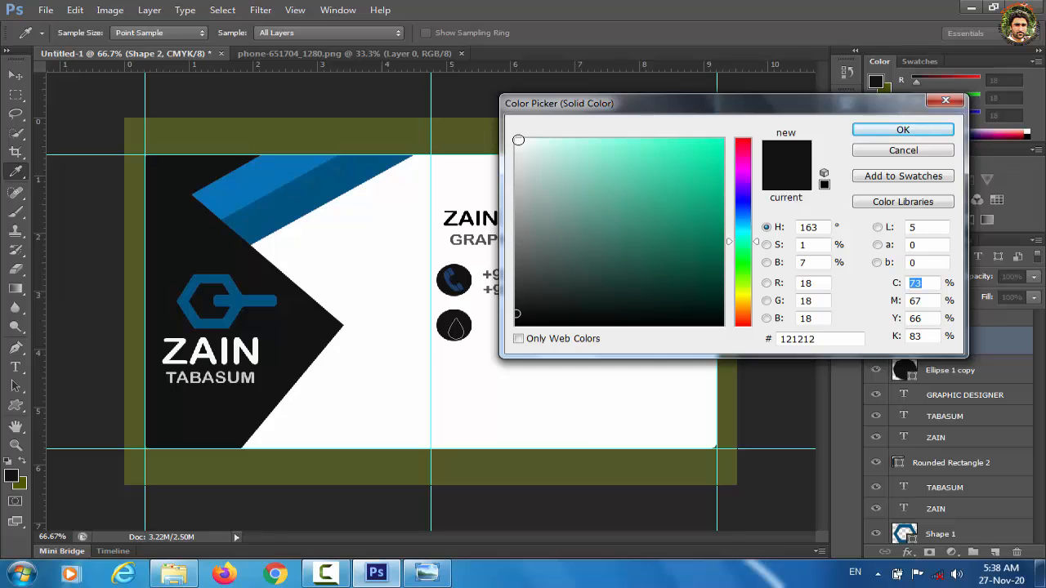
key(Return)
key(ctrl+t)
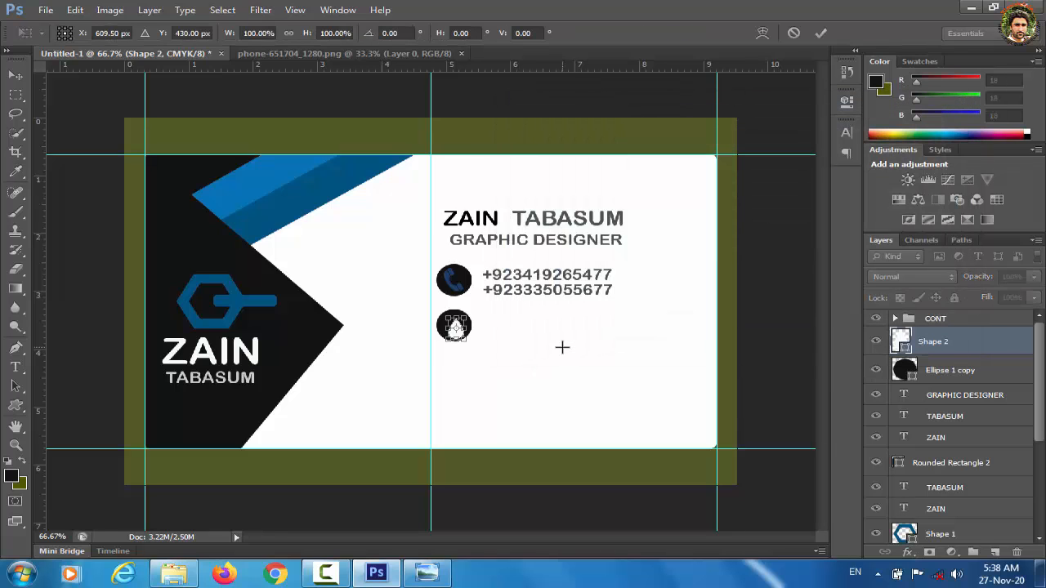
drag(474, 346, 400, 351)
key(Return)
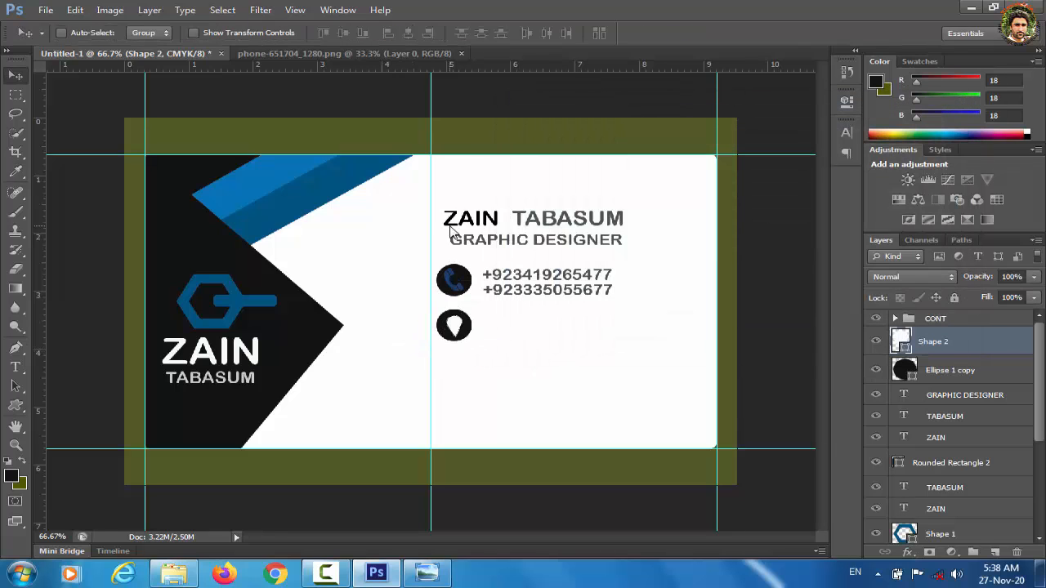
key(ctrl+t)
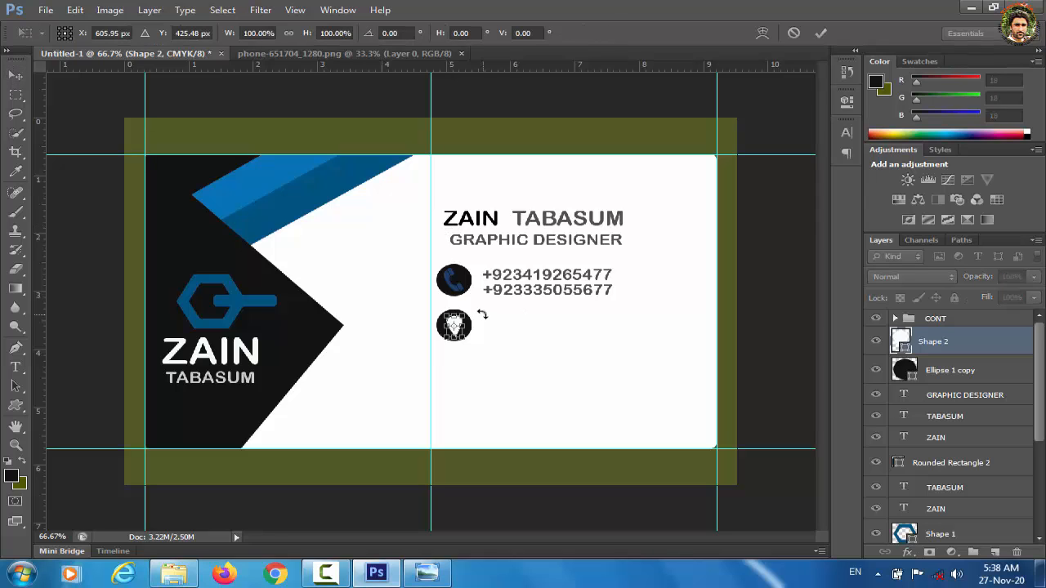
drag(482, 315, 483, 318)
key(Return)
Step: Paste the TANK CYTY text beside the pin icon and line it up with the phone numbers
click(17, 369)
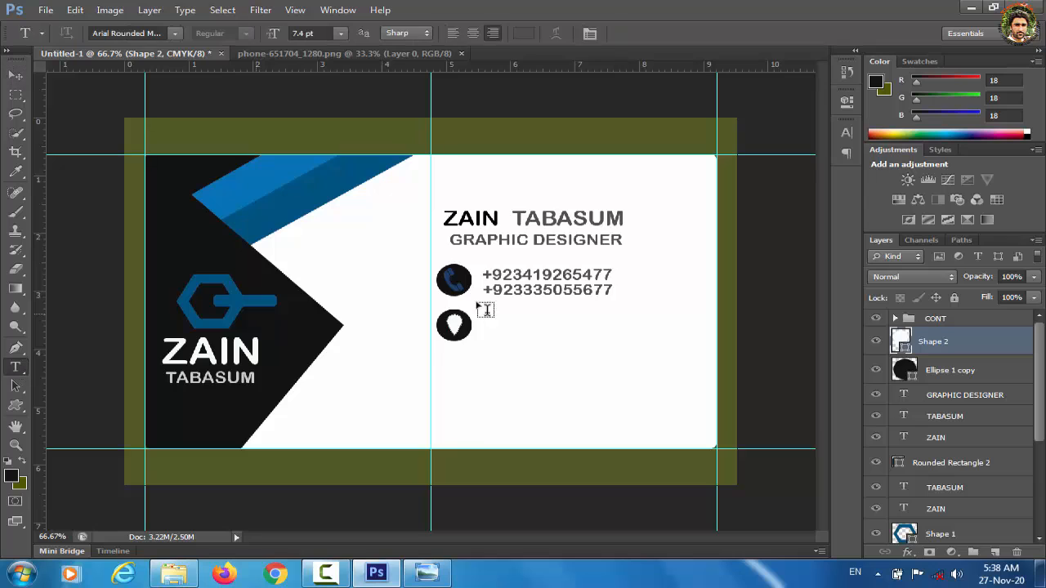
click(519, 327)
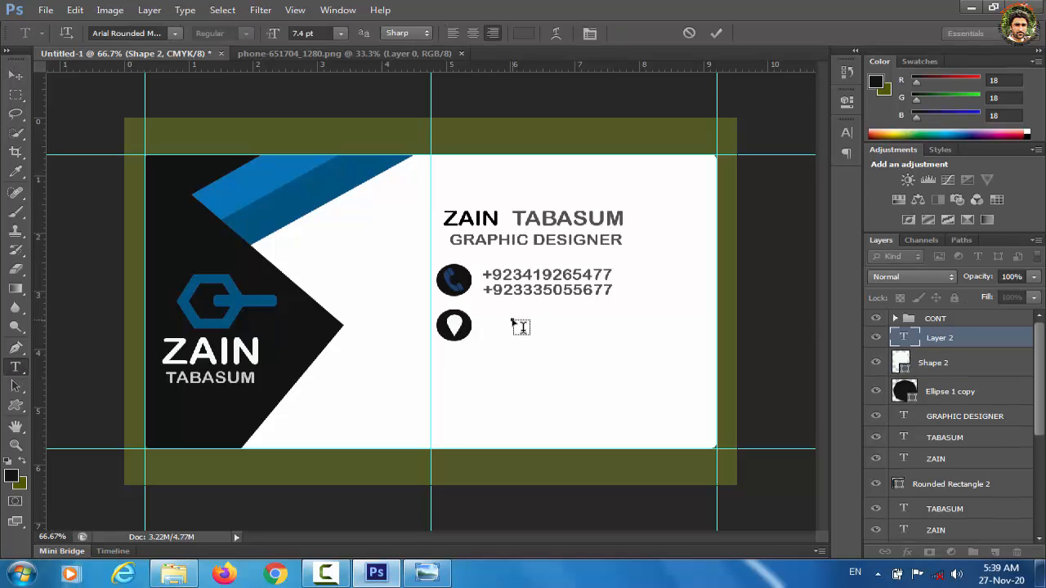
text(TAMA CYTY.)
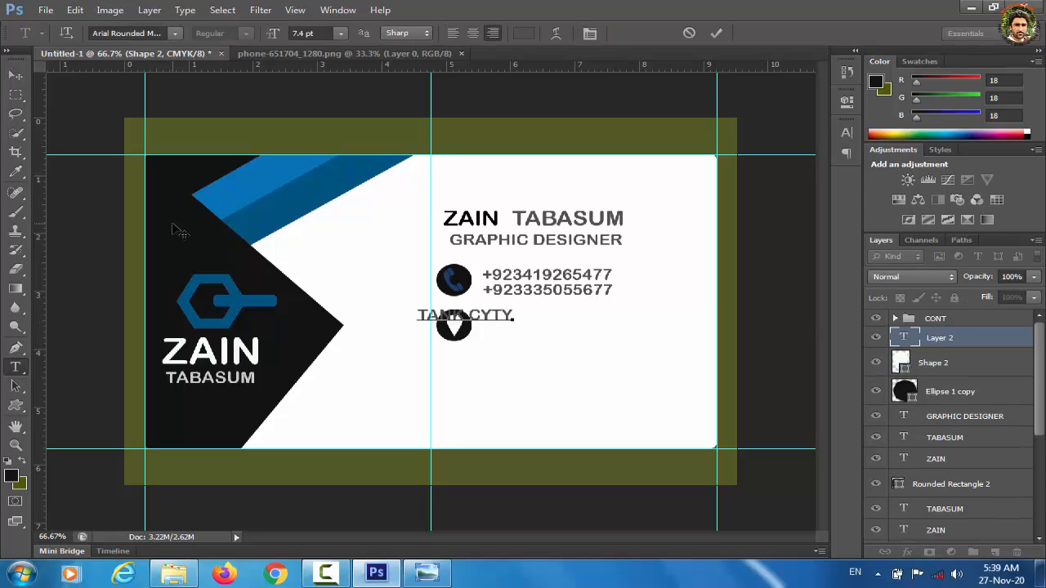
click(17, 76)
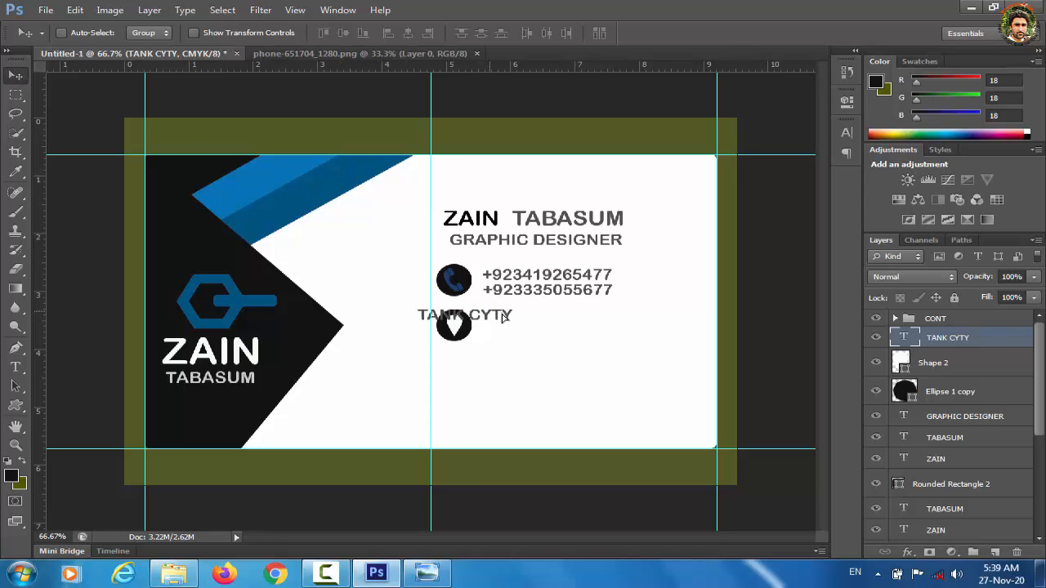
drag(503, 317, 560, 325)
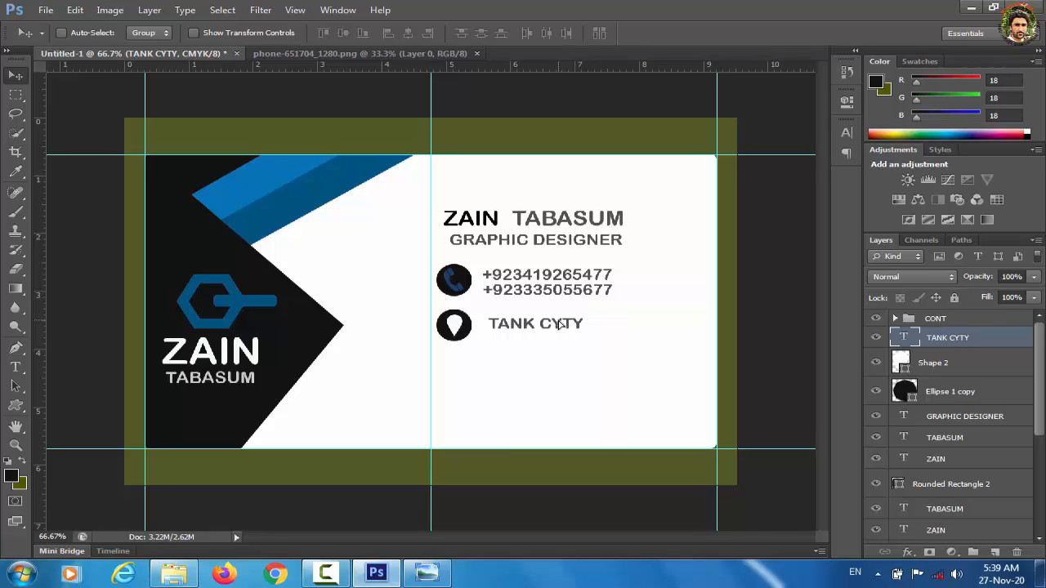
key(Left)
key(Left)
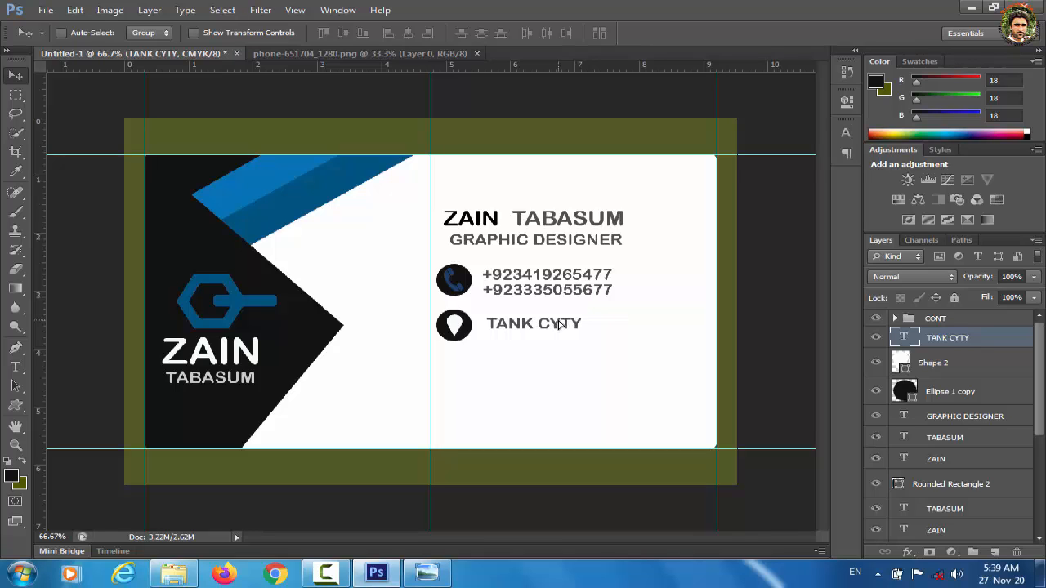
key(Left)
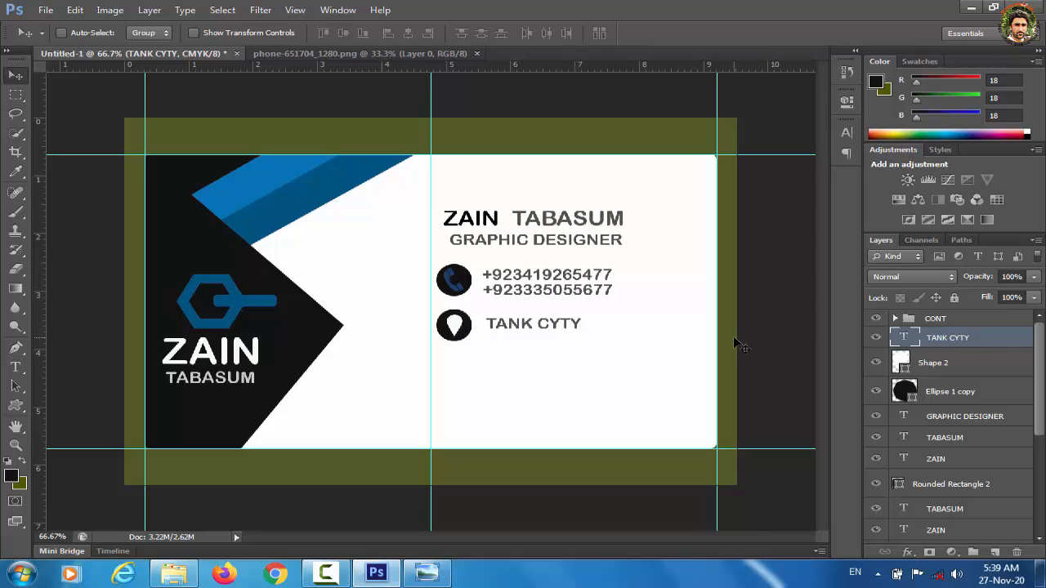
Step: Duplicate the pin's black circle and move the copy down below the location row
click(907, 393)
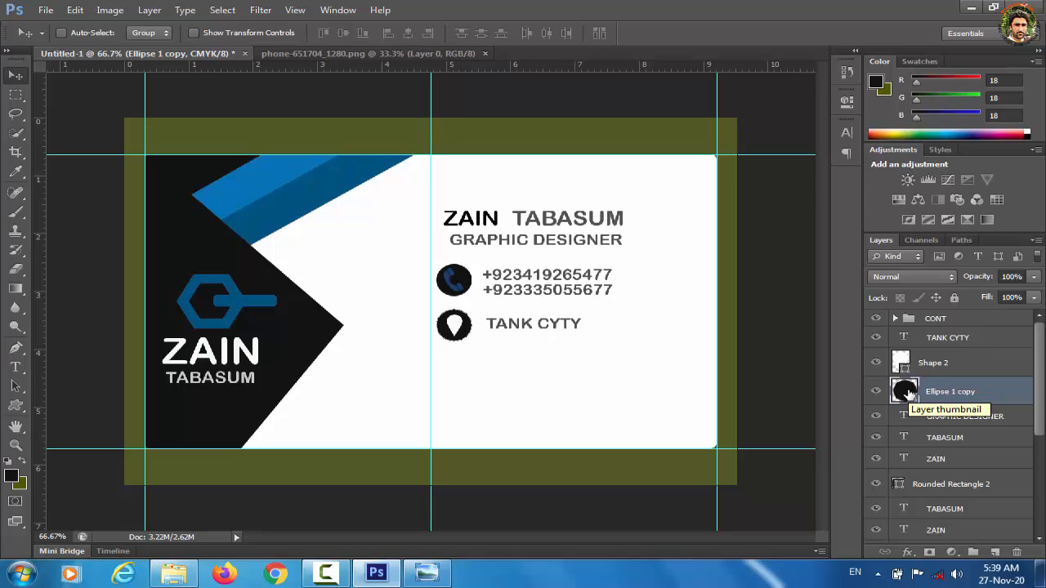
key(ctrl+j)
key(Down)
key(Down)
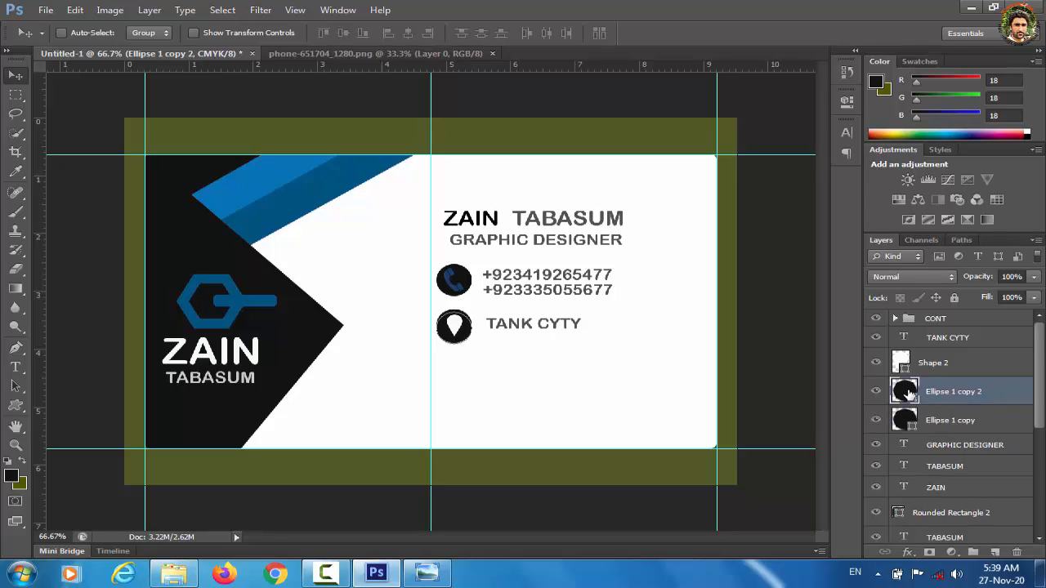
key(shift+Down)
key(shift+Down)
key(shift+Down)
key(shift+Down)
key(shift+Down)
key(shift+Down)
key(shift+Down)
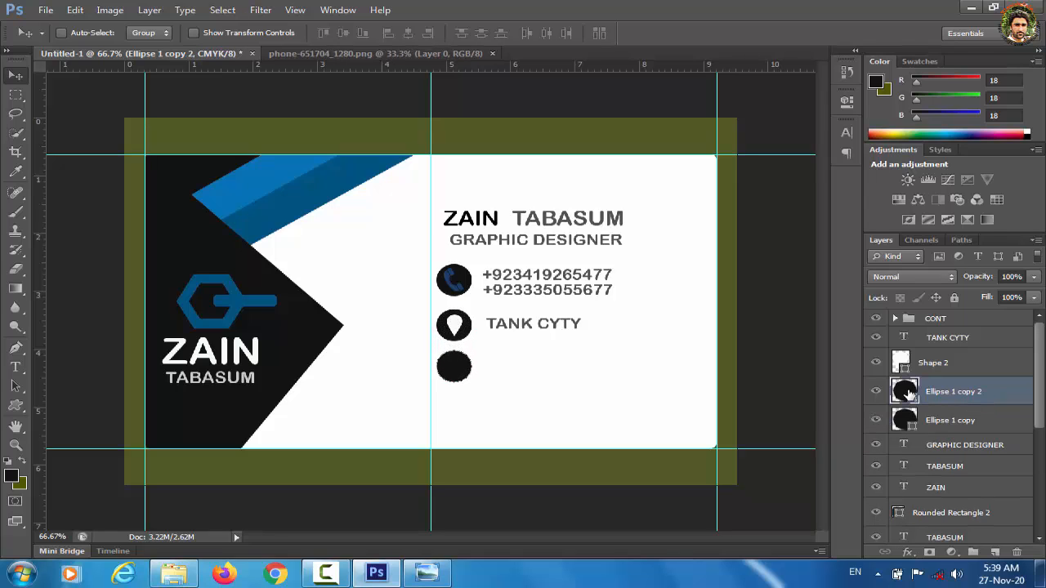
Step: Group the pin circle, TANK CYTY text and Shape 2 drop as LOCATION and nudge it up
click(948, 427)
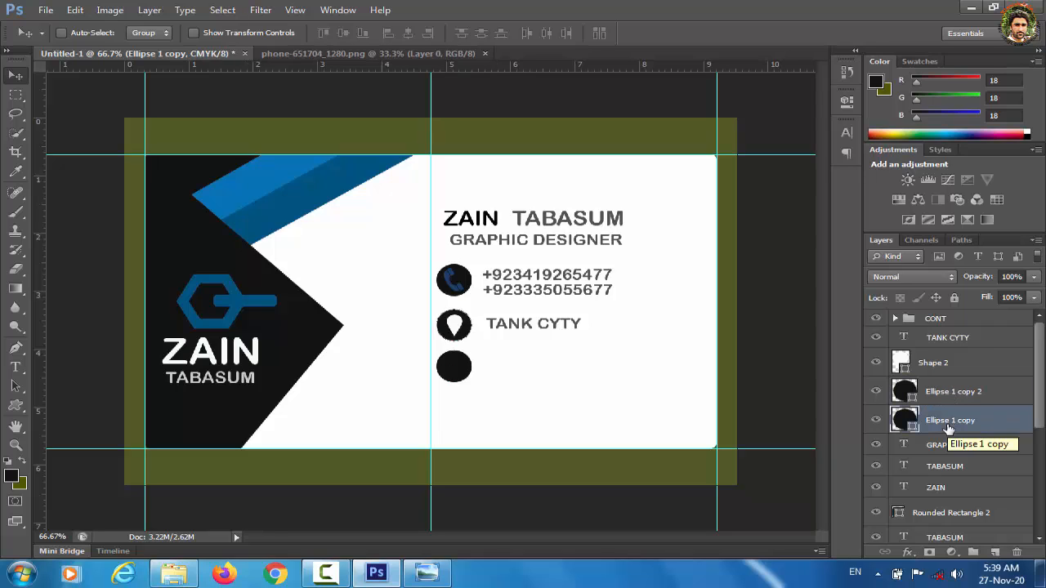
ctrl+click(954, 342)
ctrl+click(948, 363)
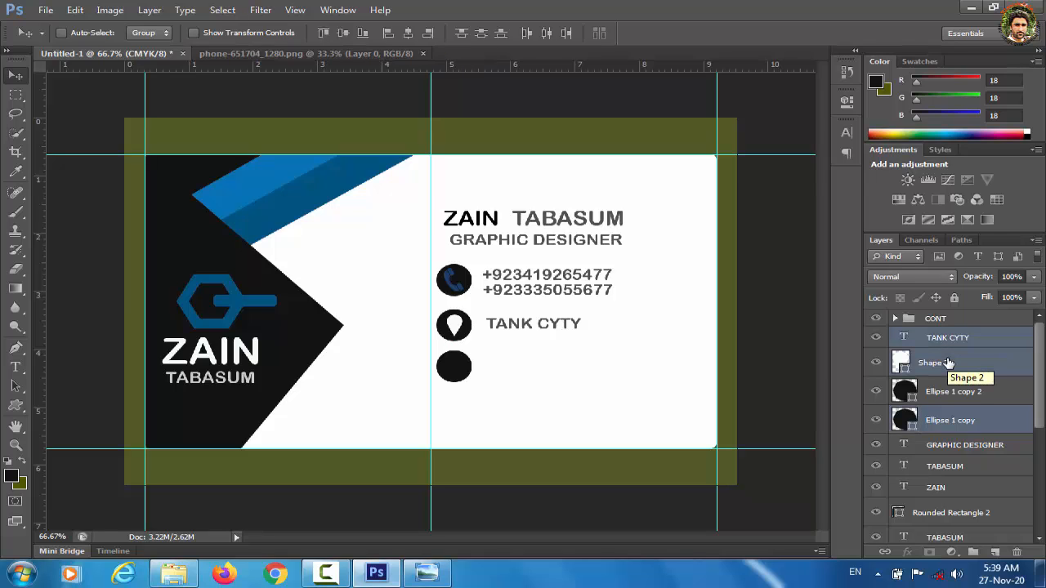
key(ctrl+g)
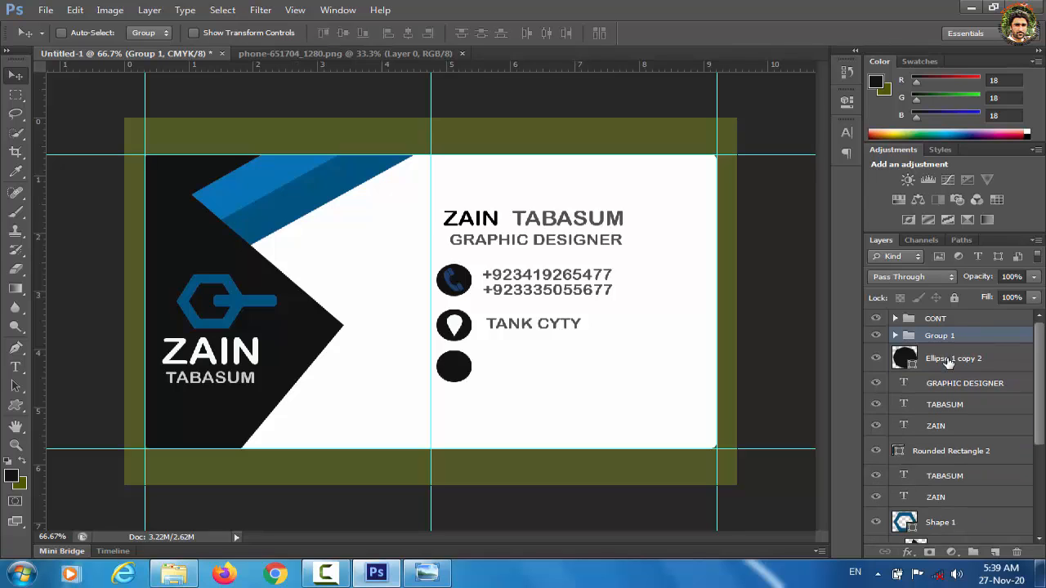
double_click(944, 336)
text(LOCATION)
key(Return)
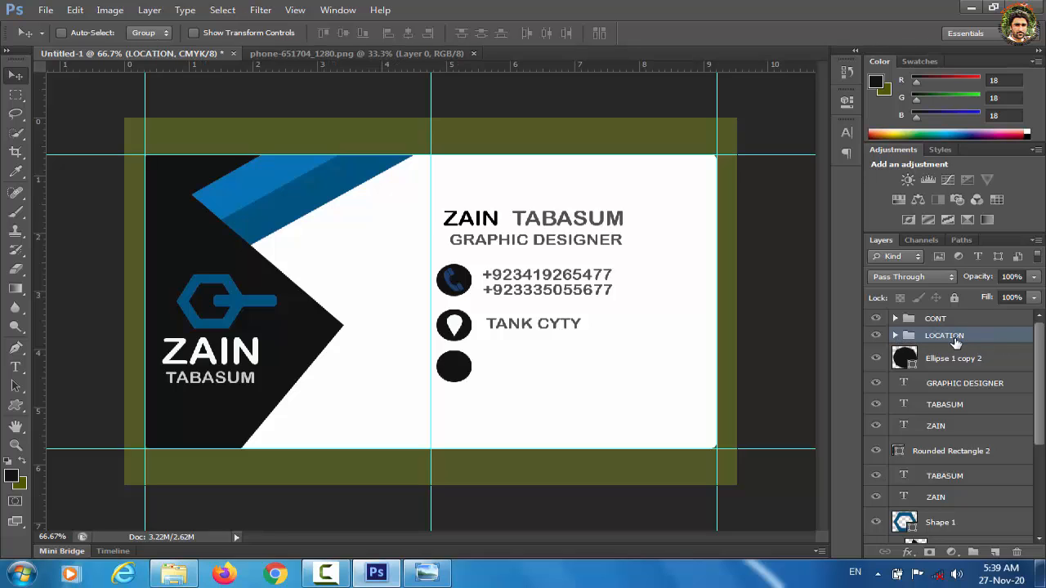
key(Up)
key(Up)
key(Up)
key(Up)
key(Up)
key(Up)
key(Up)
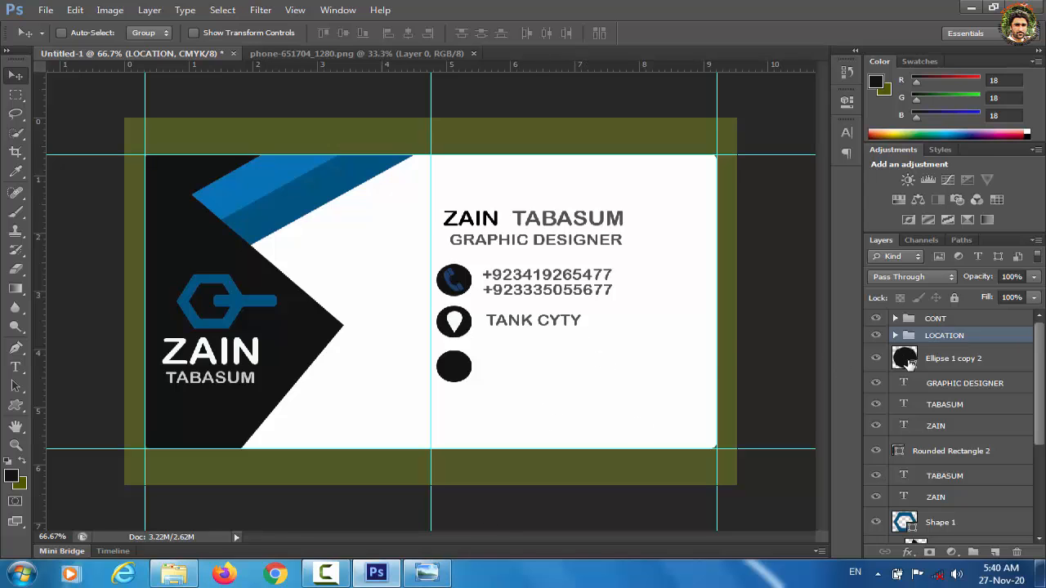
Step: Fill the new lower circle with dark blue sampled from the blue stripe
double_click(909, 364)
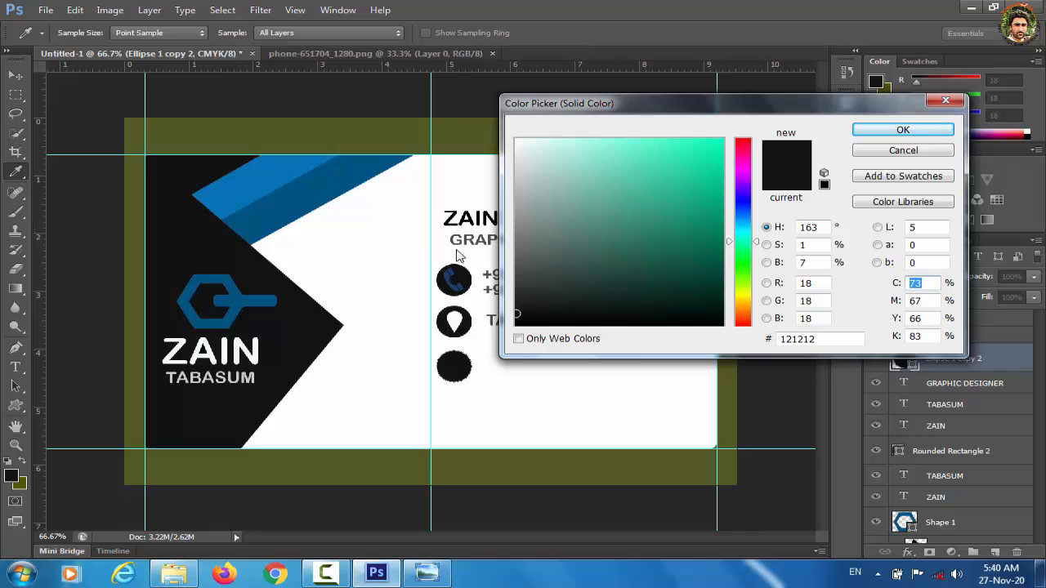
click(299, 197)
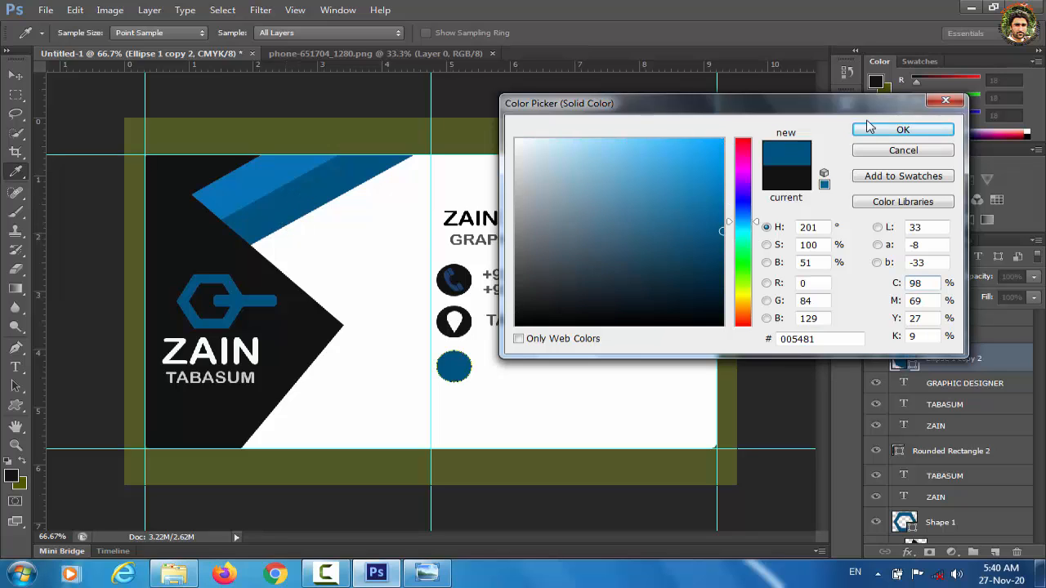
click(895, 133)
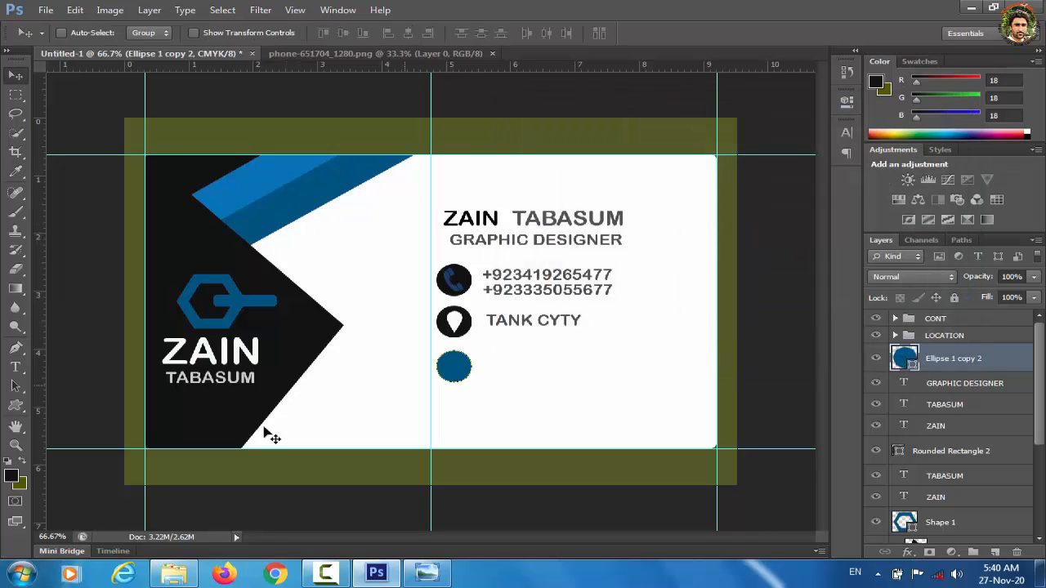
Step: Draw a globe custom shape over the blue circle and color it the card's near-black
click(16, 405)
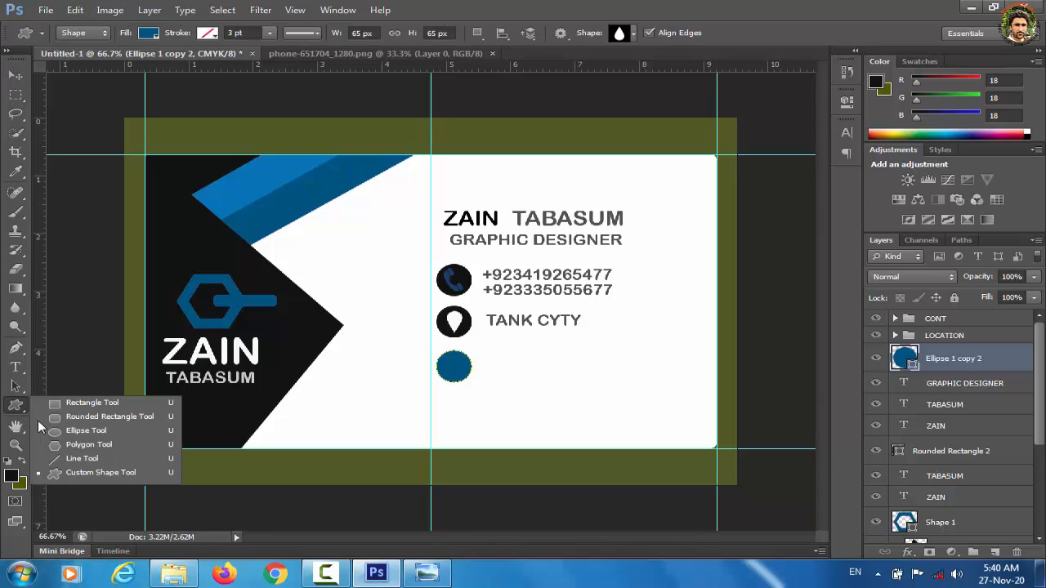
click(91, 474)
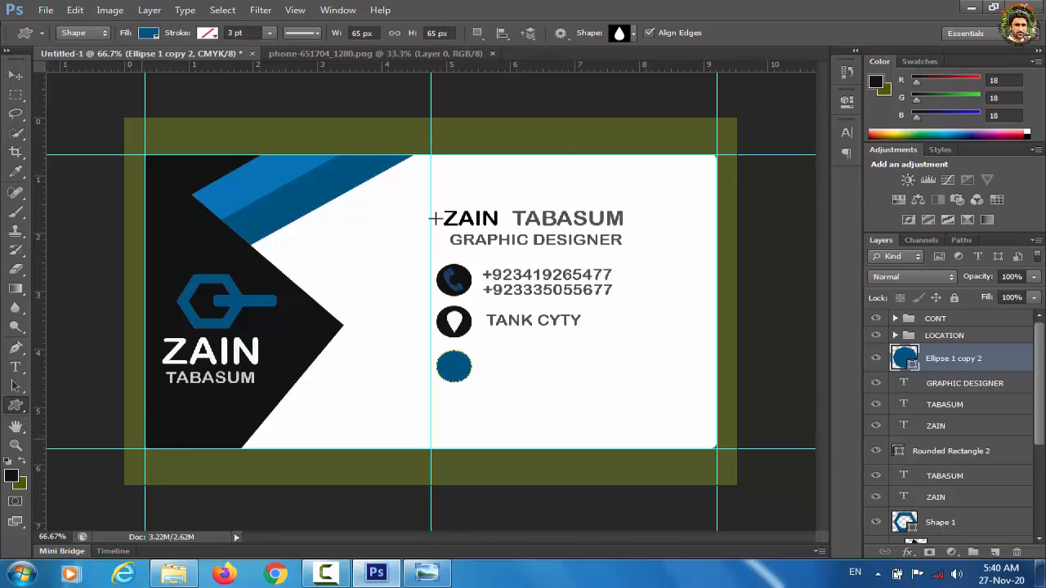
click(632, 34)
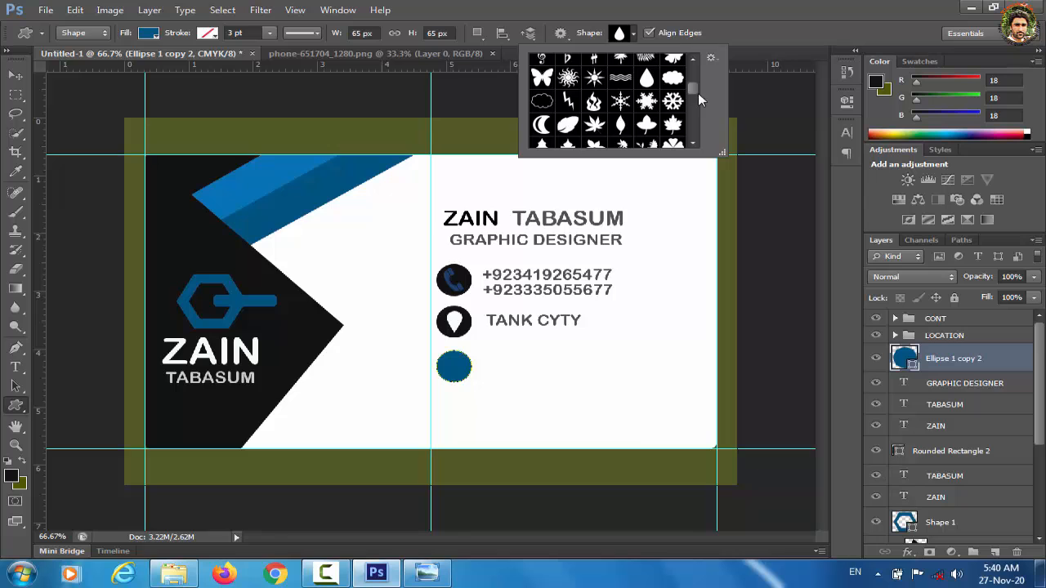
drag(692, 85, 694, 116)
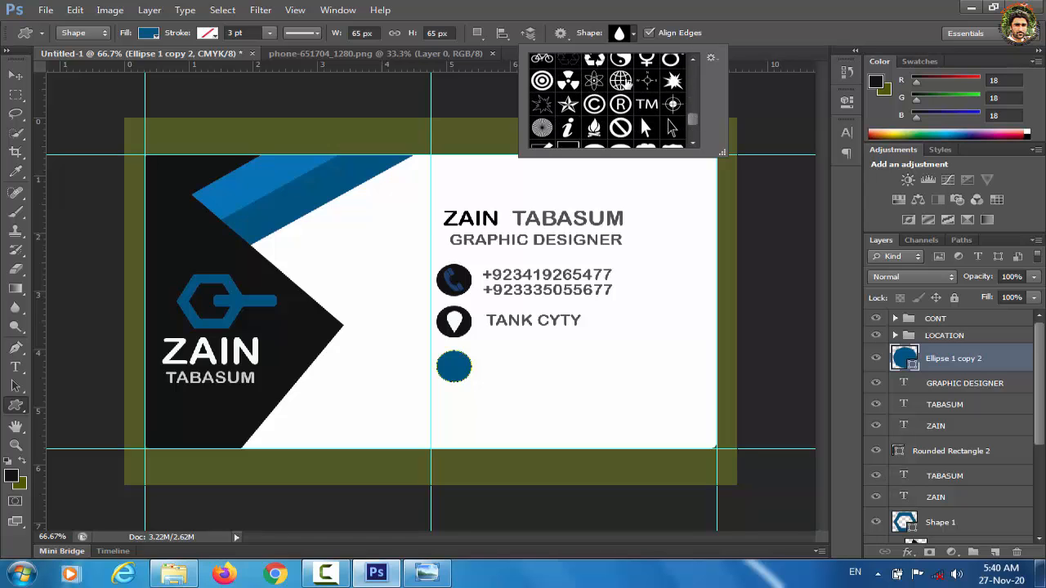
click(619, 80)
drag(440, 352, 471, 381)
click(20, 76)
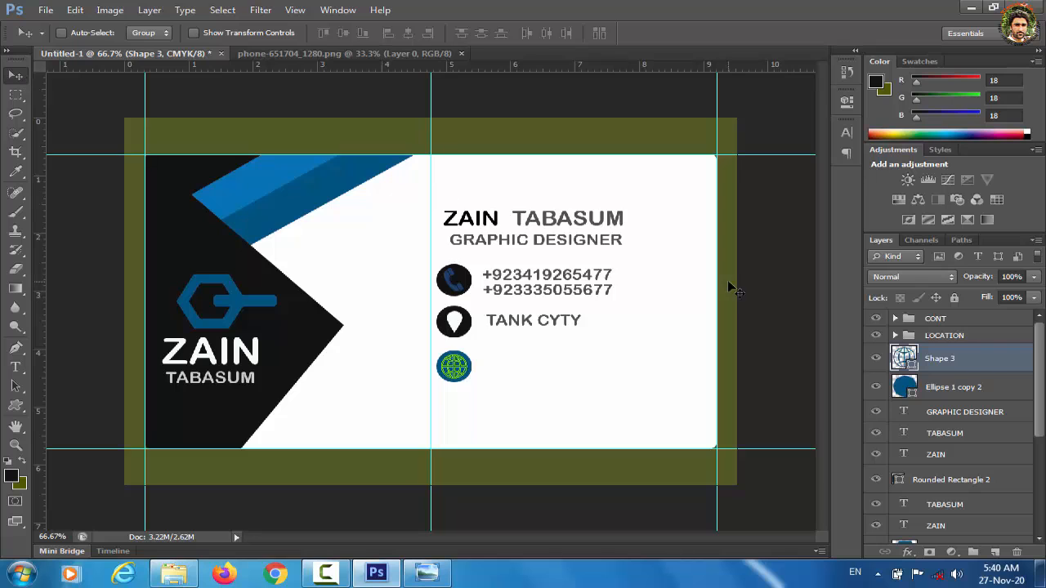
double_click(906, 359)
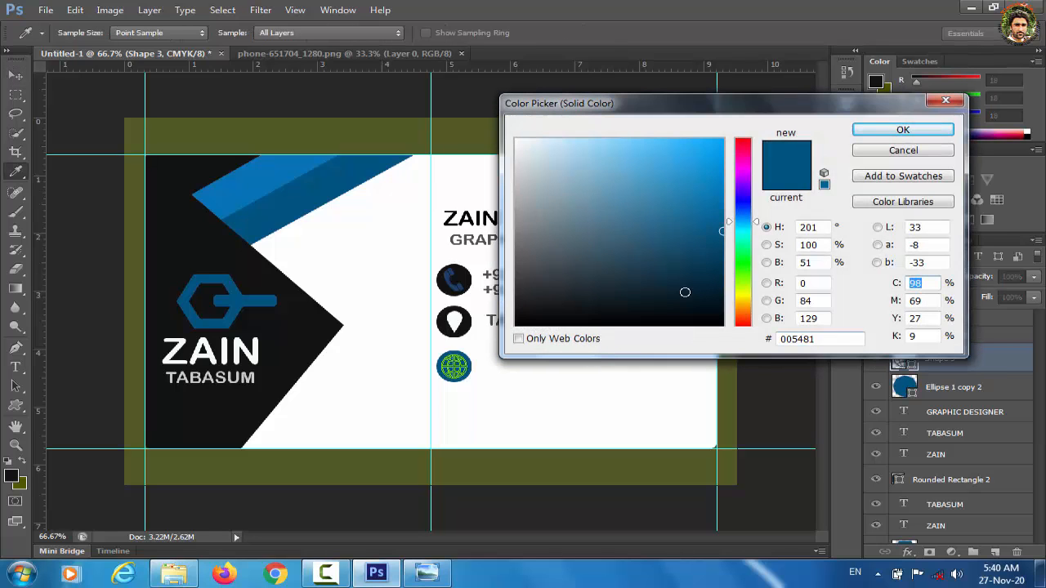
click(309, 331)
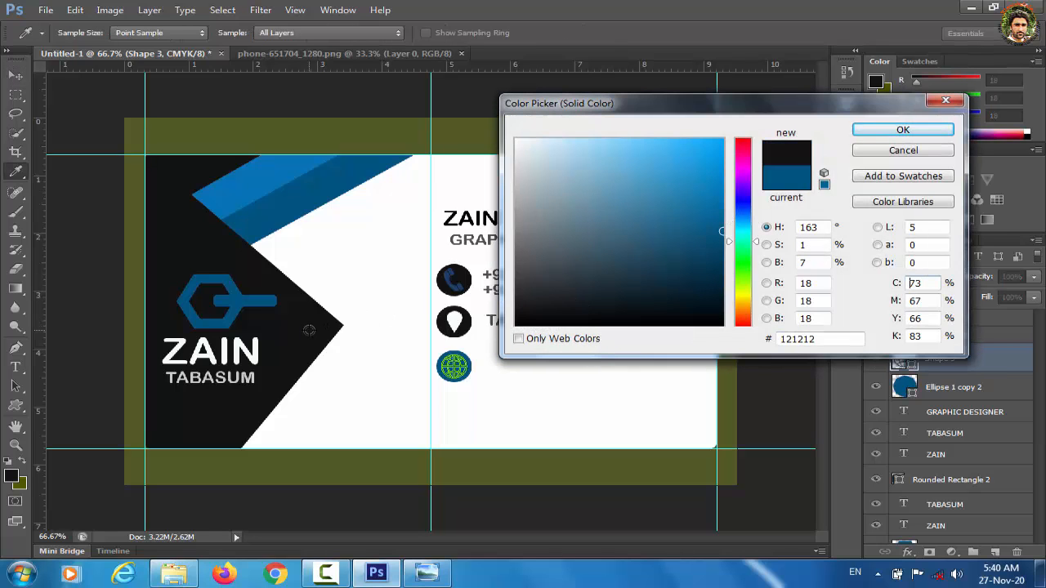
key(Return)
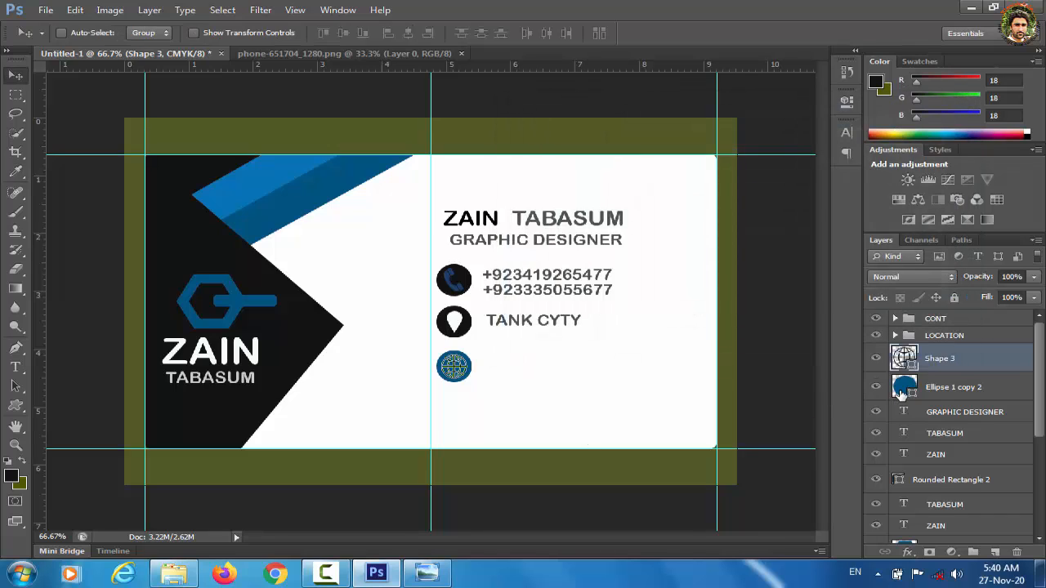
Step: Duplicate the Ellipse 1 copy 2 circle and move the copy below the globe circle
click(902, 395)
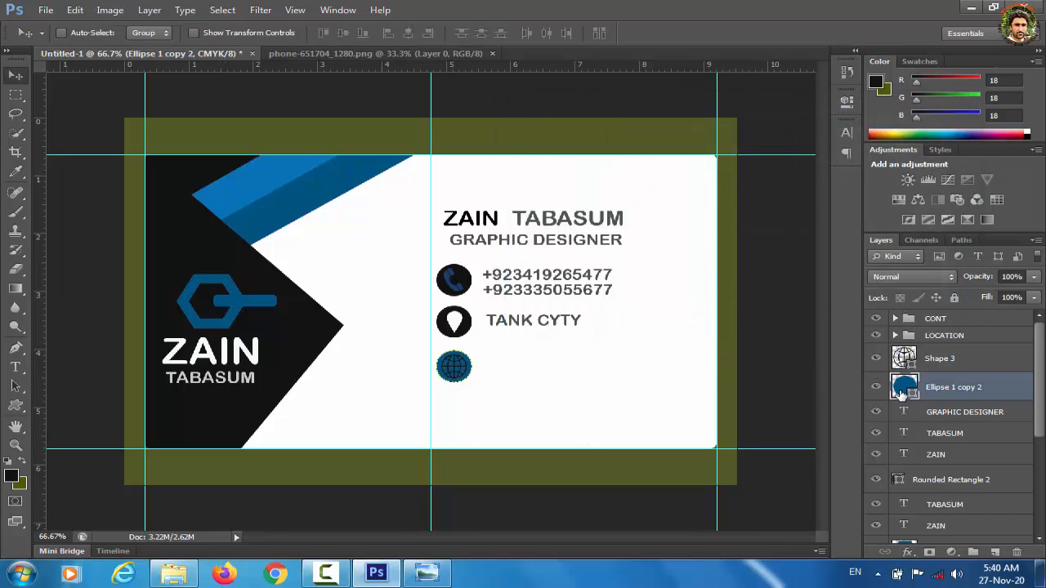
key(ctrl+j)
key(Down)
key(Down)
key(Down)
key(Down)
key(Down)
key(Down)
key(Down)
key(Down)
key(Down)
key(Down)
key(Down)
key(Down)
key(Down)
key(Down)
key(Down)
key(Down)
key(Down)
key(Down)
key(Down)
key(Down)
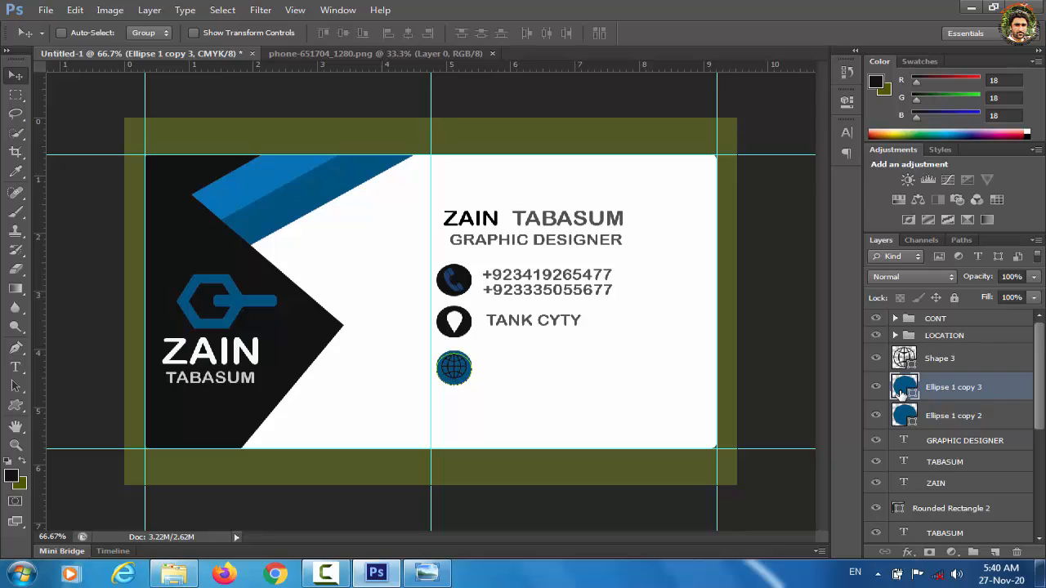
key(Down)
key(Down)
key(Down)
key(Down)
key(Down)
key(Down)
key(Down)
key(Down)
key(Down)
key(Down)
key(Down)
key(Down)
key(Down)
key(Down)
key(Down)
key(Down)
key(Down)
key(Down)
key(Down)
key(Down)
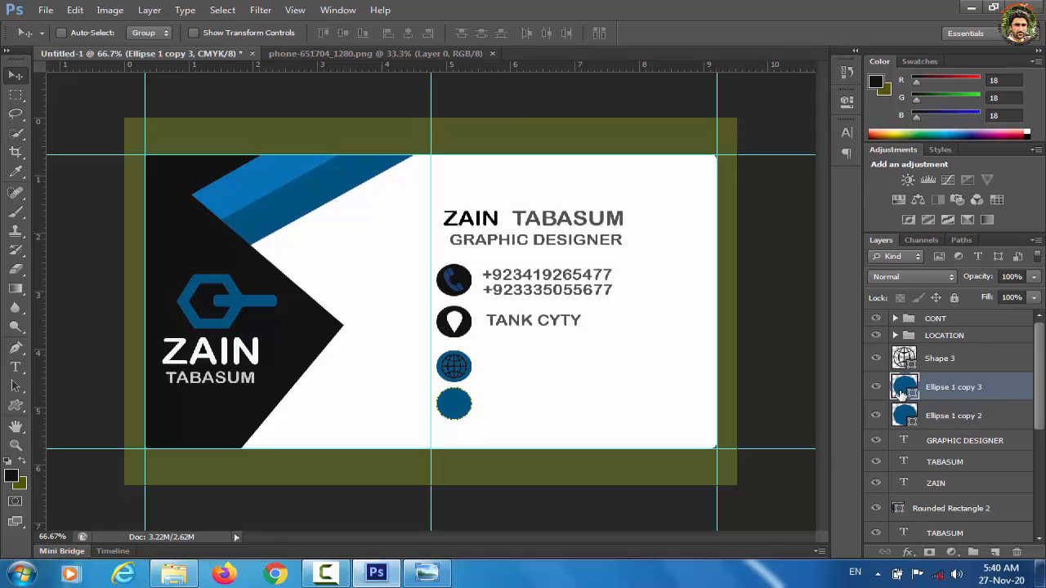
click(953, 418)
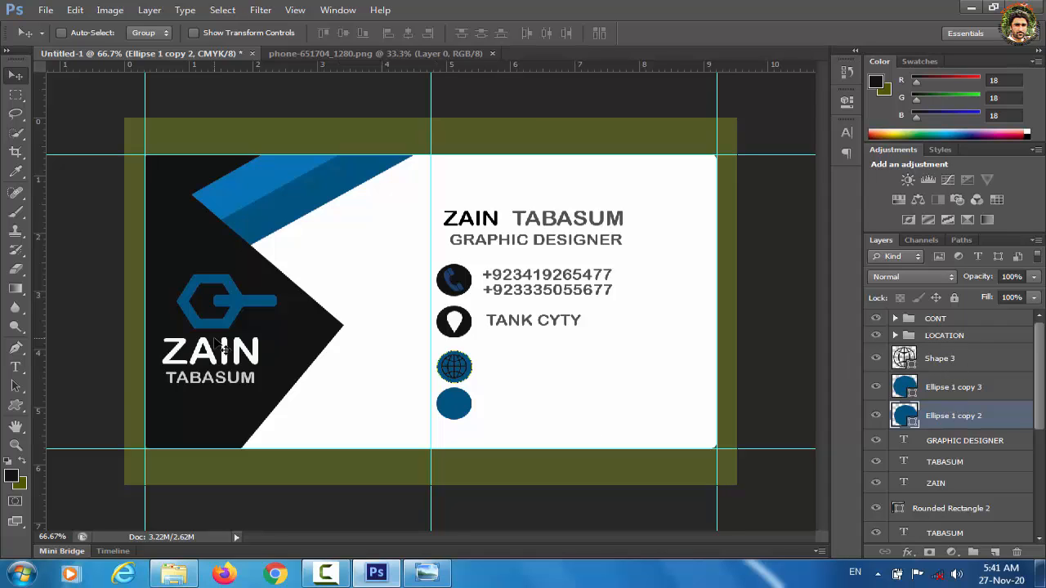
click(18, 368)
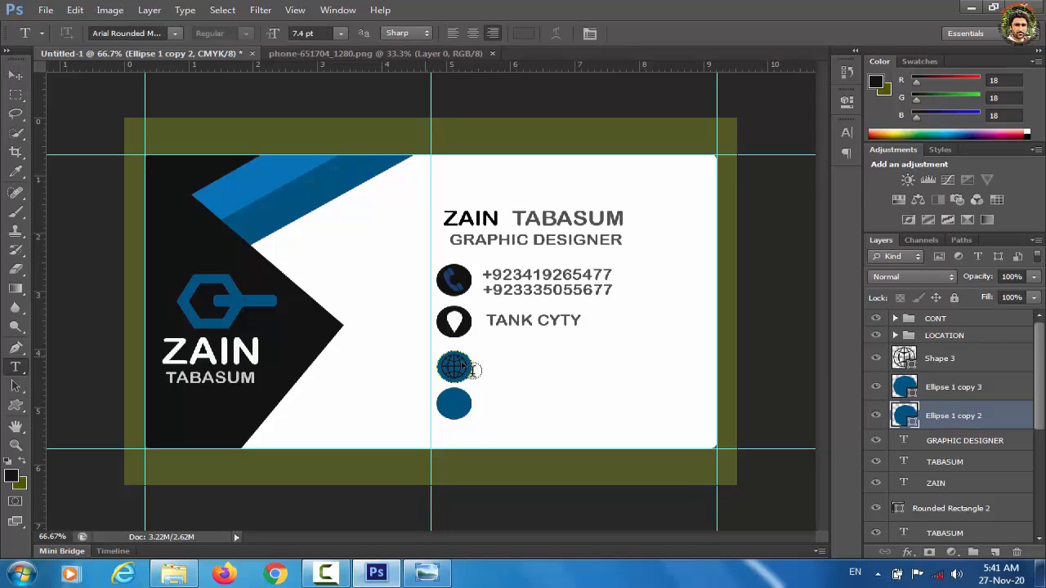
click(507, 370)
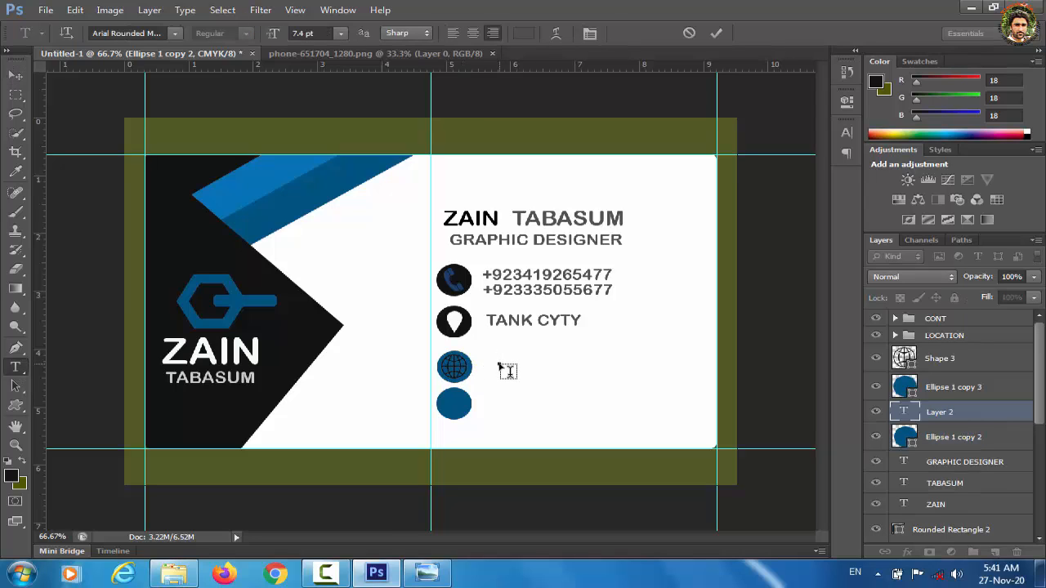
text(www.xyz)
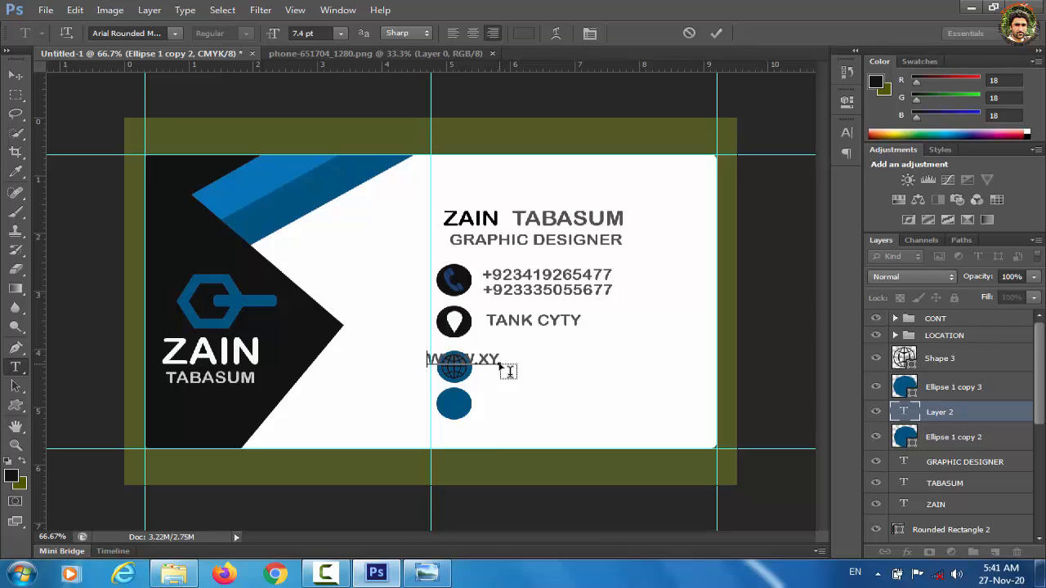
text(.com)
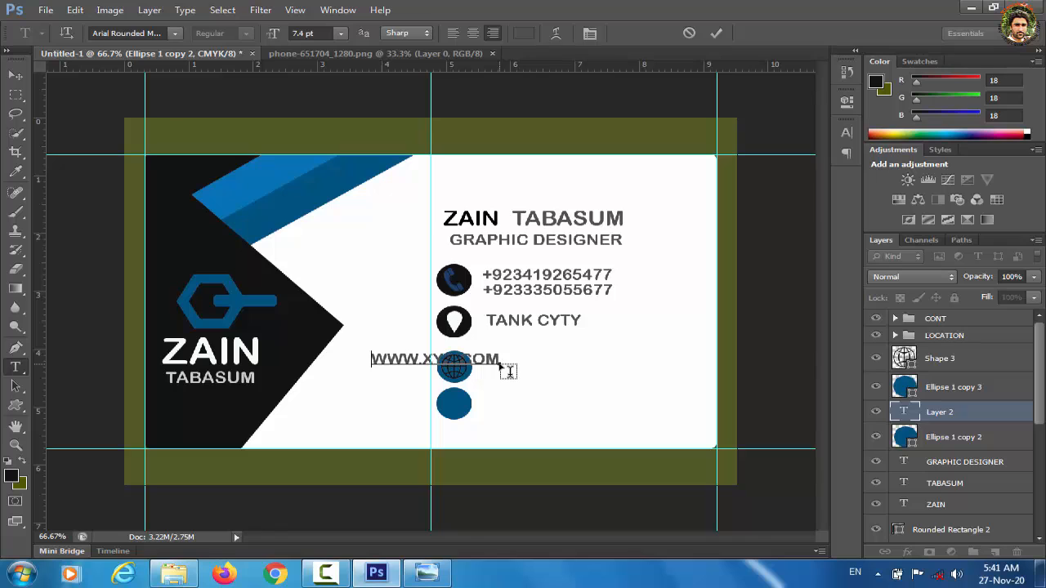
key(ctrl+Return)
key(v)
drag(440, 366, 515, 370)
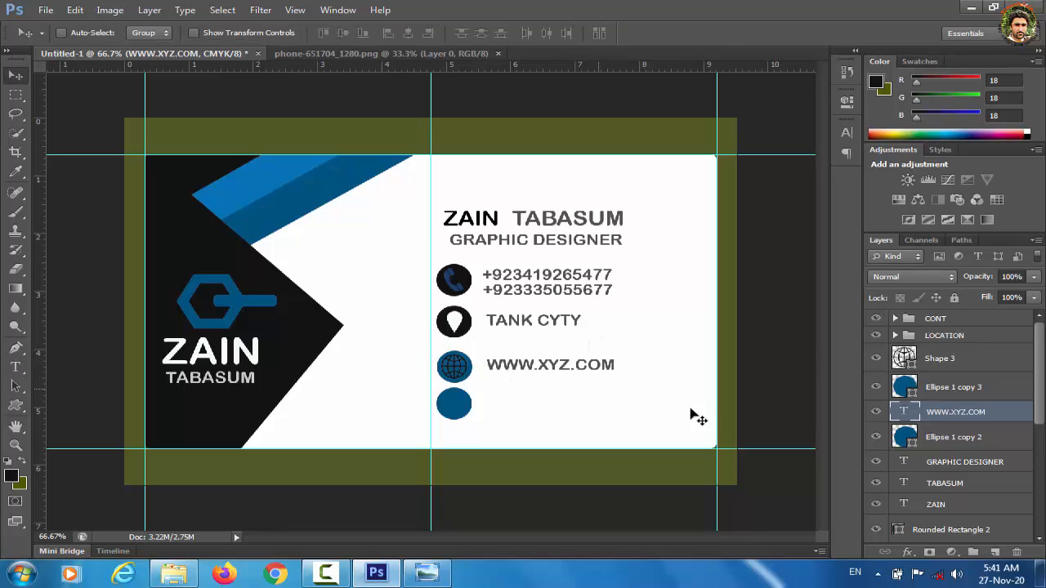
Step: Group the globe, its circle and the web address as WEB and nudge the row up
shift+click(953, 441)
shift+click(957, 357)
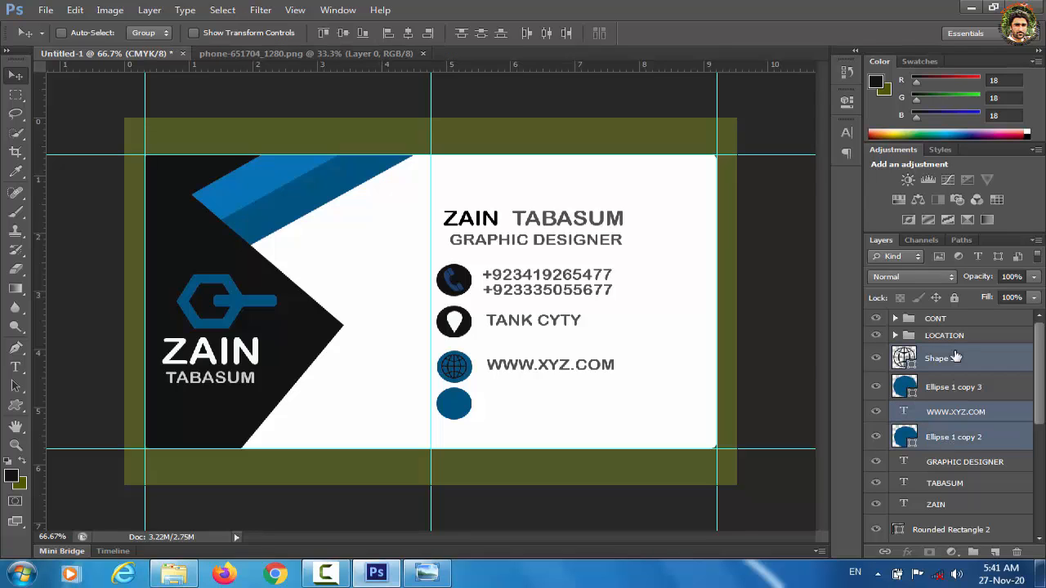
key(ctrl+g)
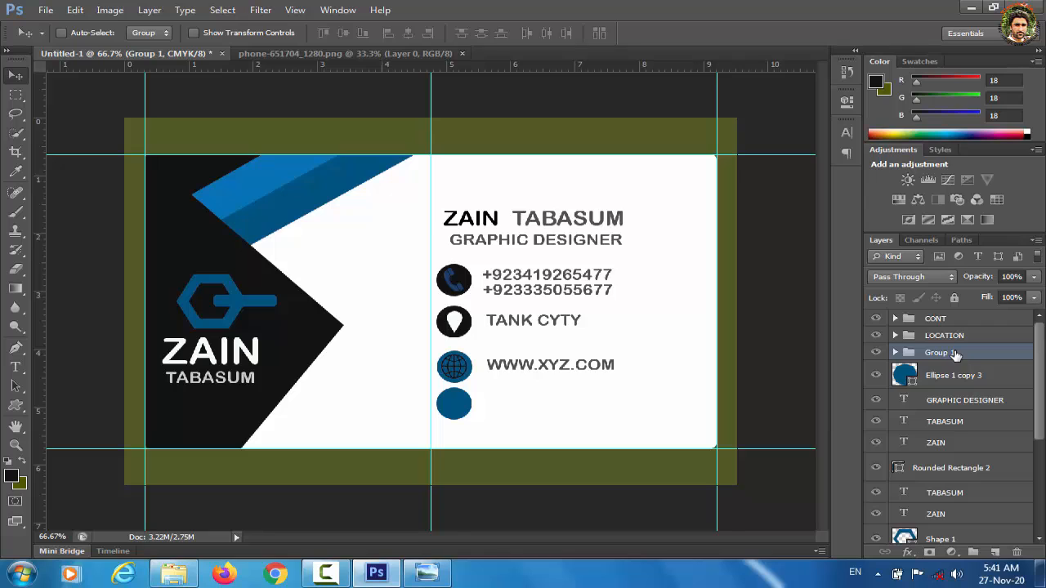
double_click(948, 356)
text(WEB)
key(Return)
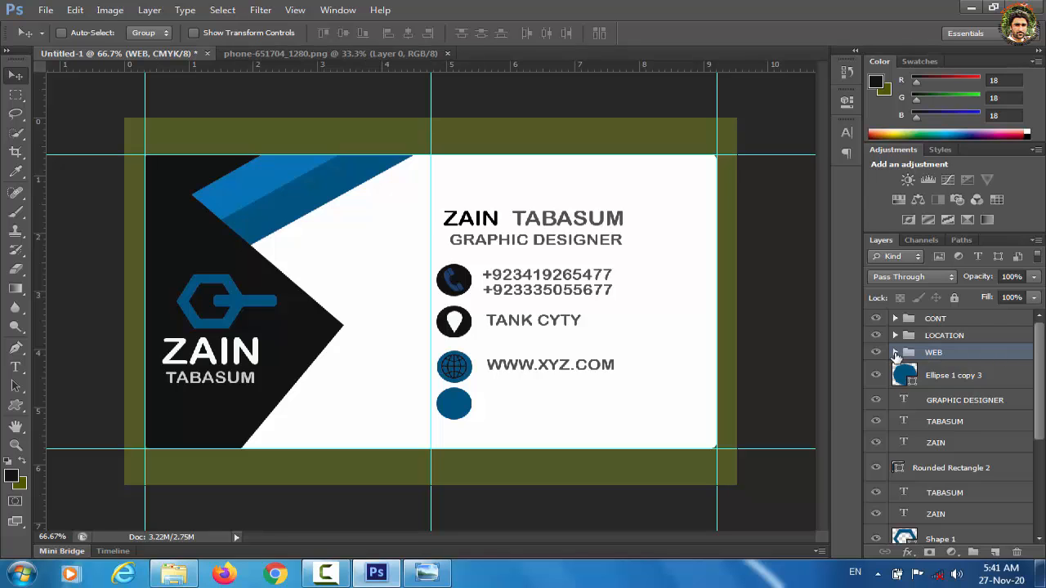
key(shift+Up)
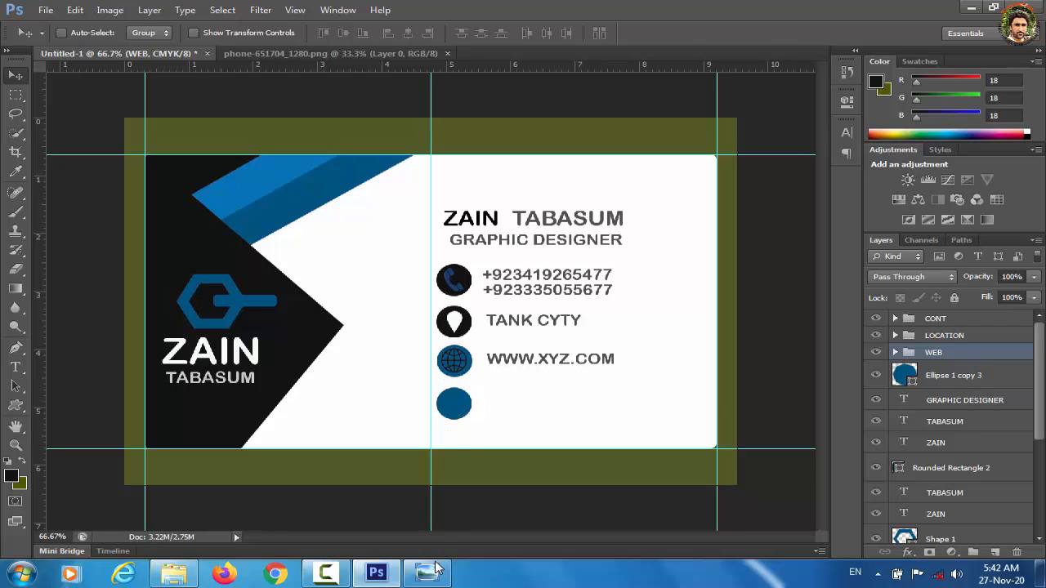
Step: Draw an envelope custom shape on the lower blue circle
click(15, 407)
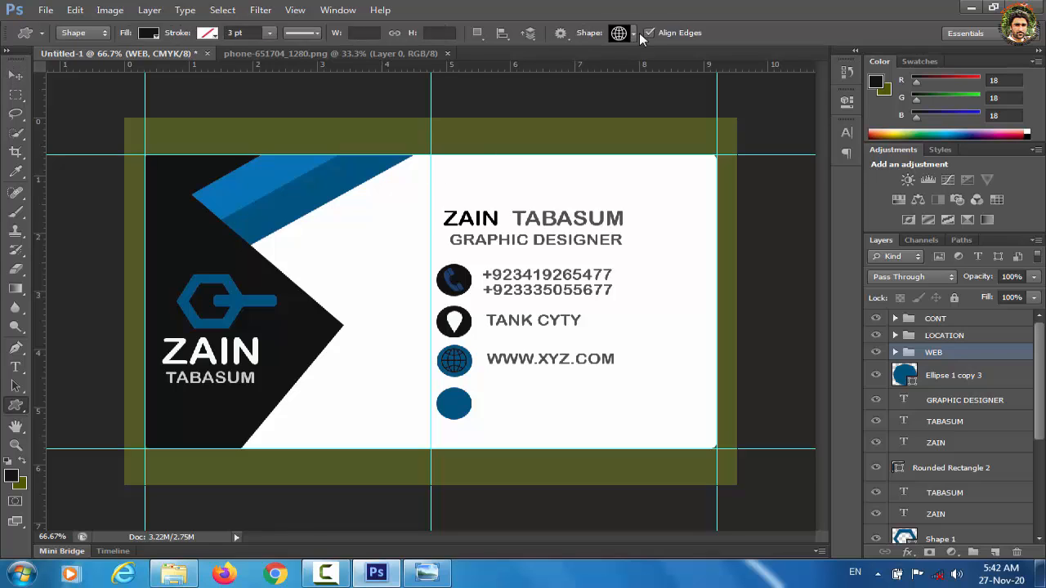
click(632, 33)
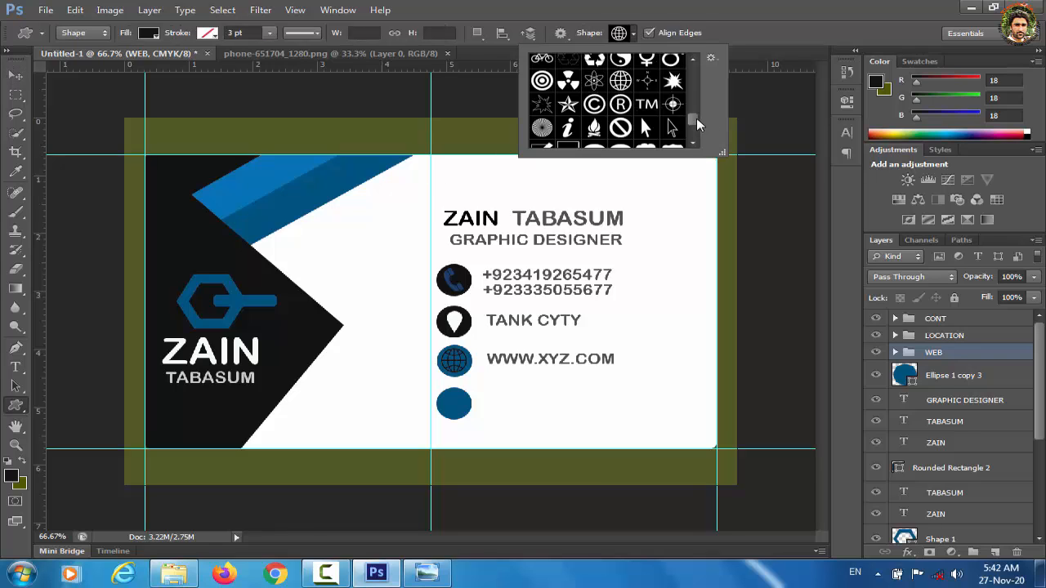
scroll(694, 117, up, 10)
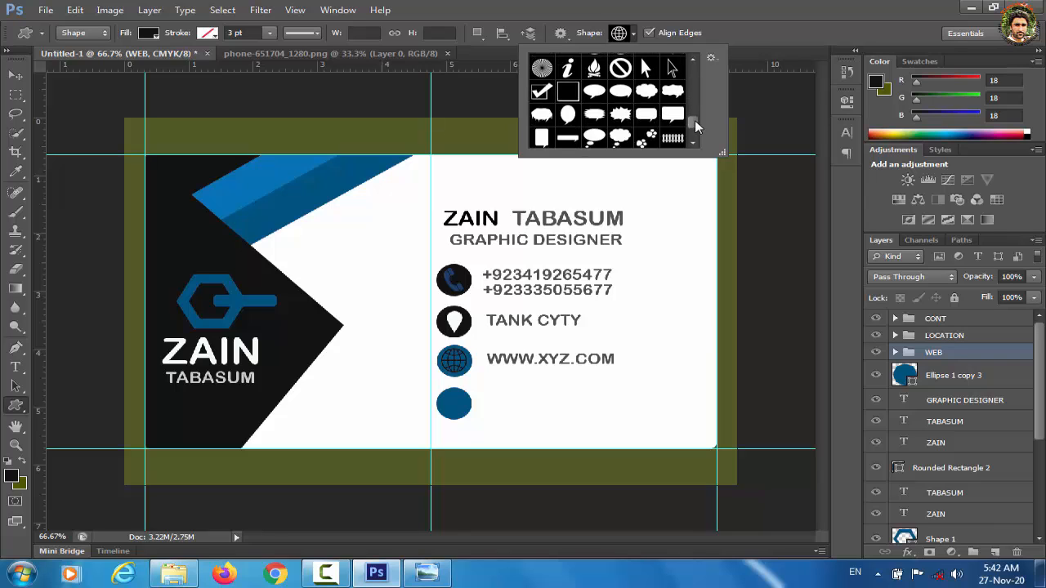
click(672, 99)
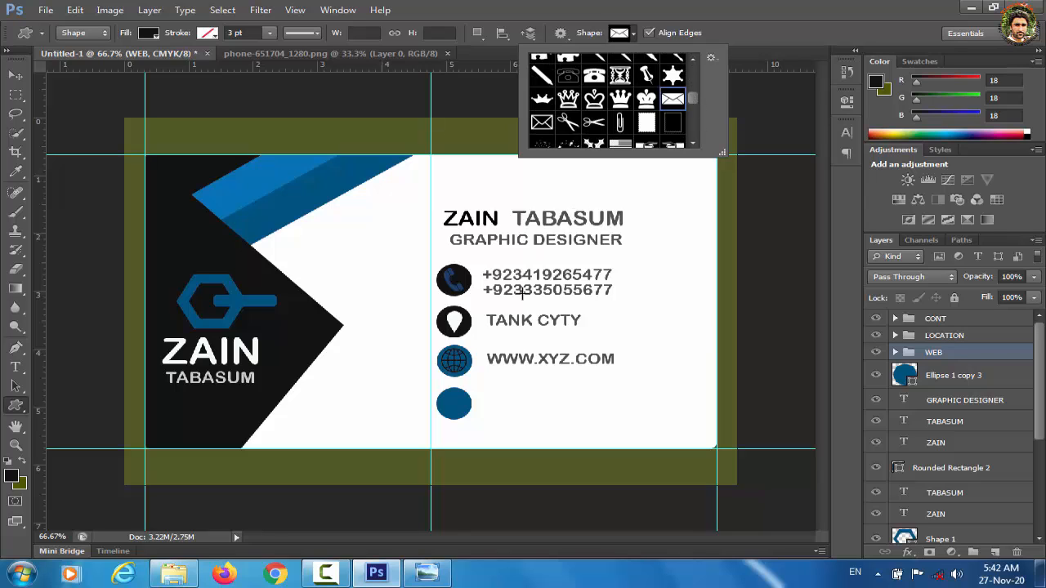
drag(446, 395, 471, 412)
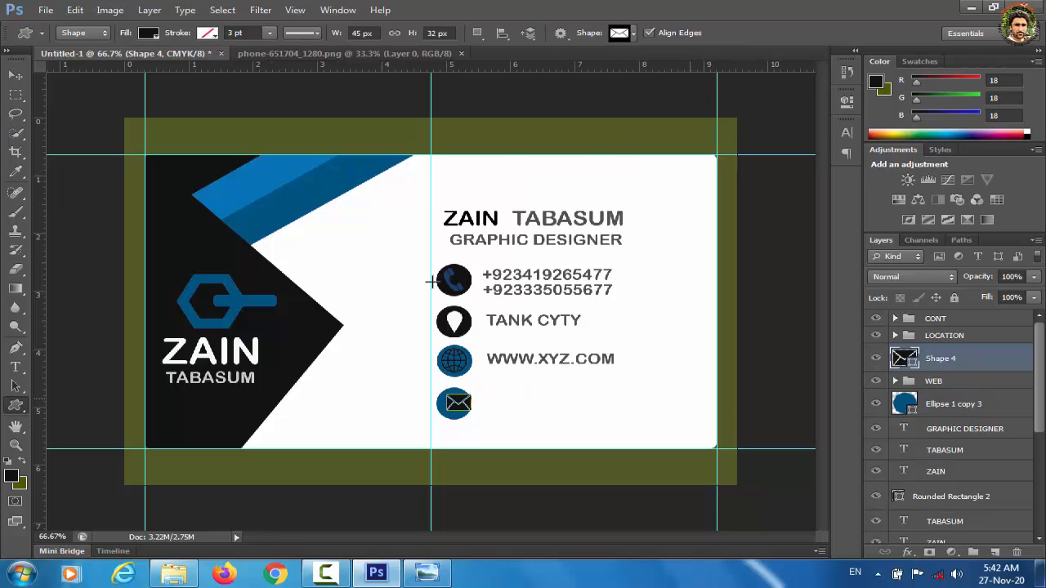
click(18, 75)
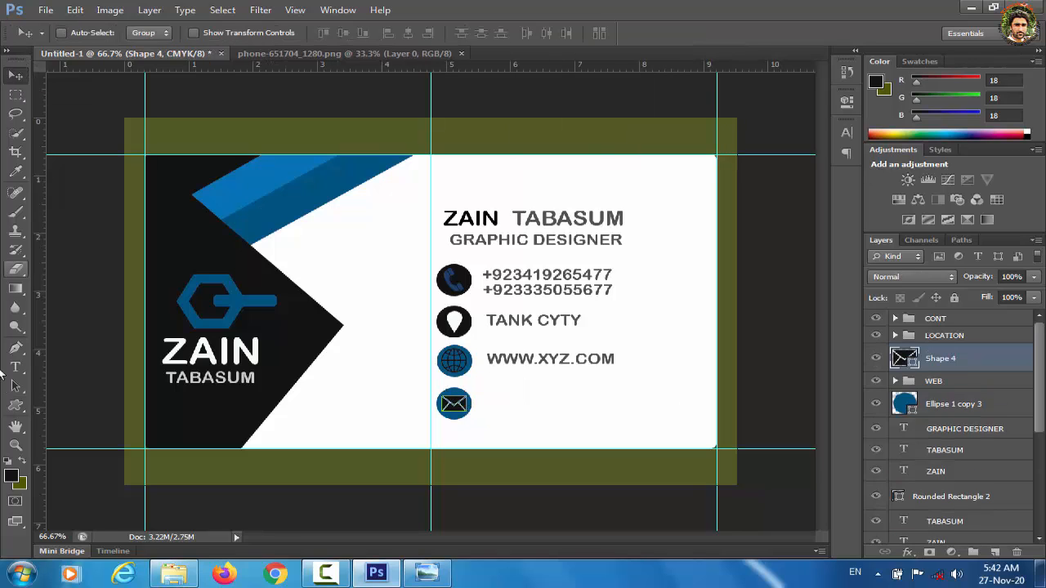
Step: Type the e-mail address and position it right of the envelope icon
click(16, 367)
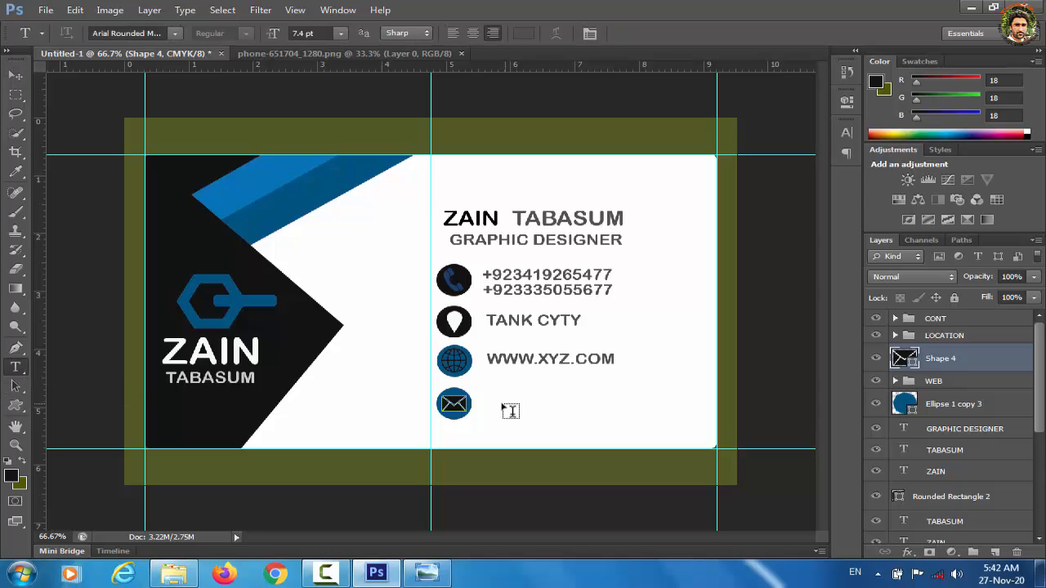
click(510, 410)
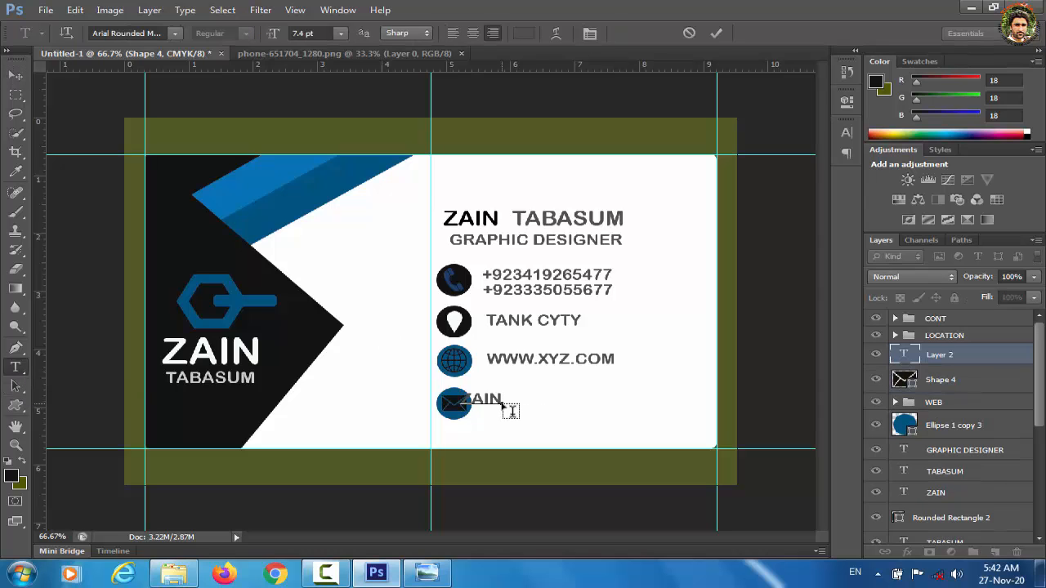
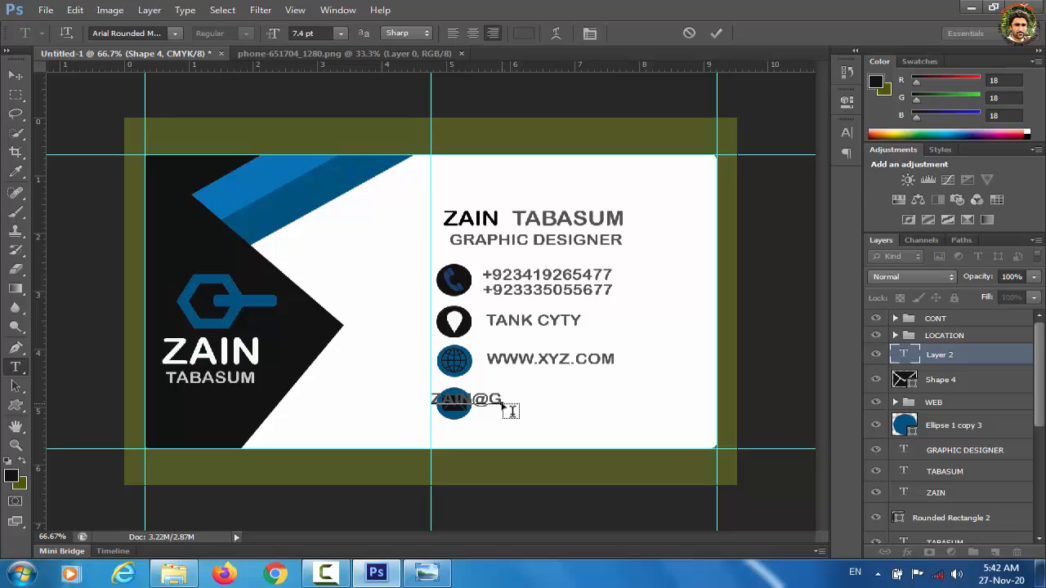
click(15, 75)
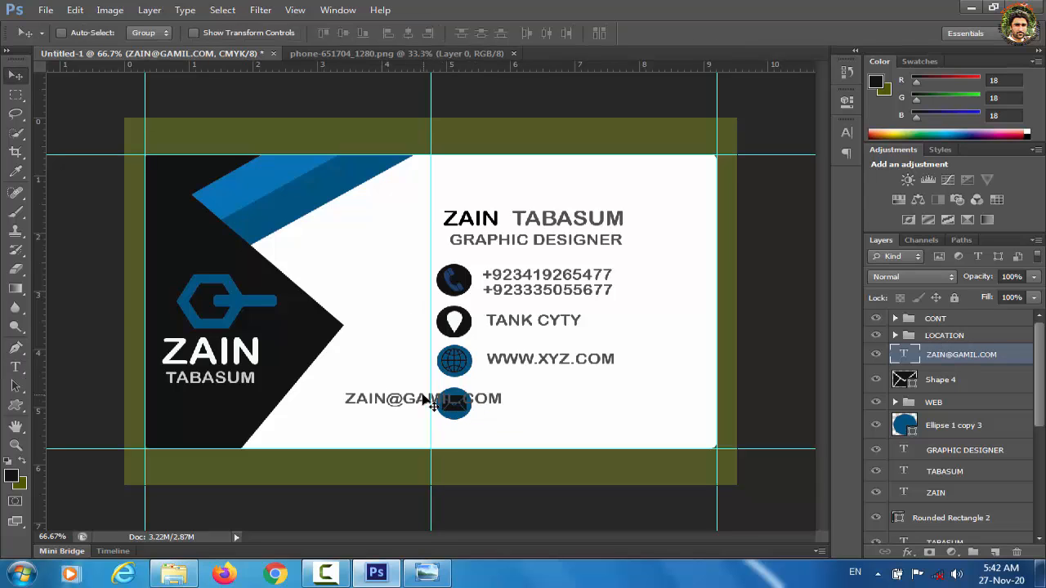
drag(430, 401, 562, 402)
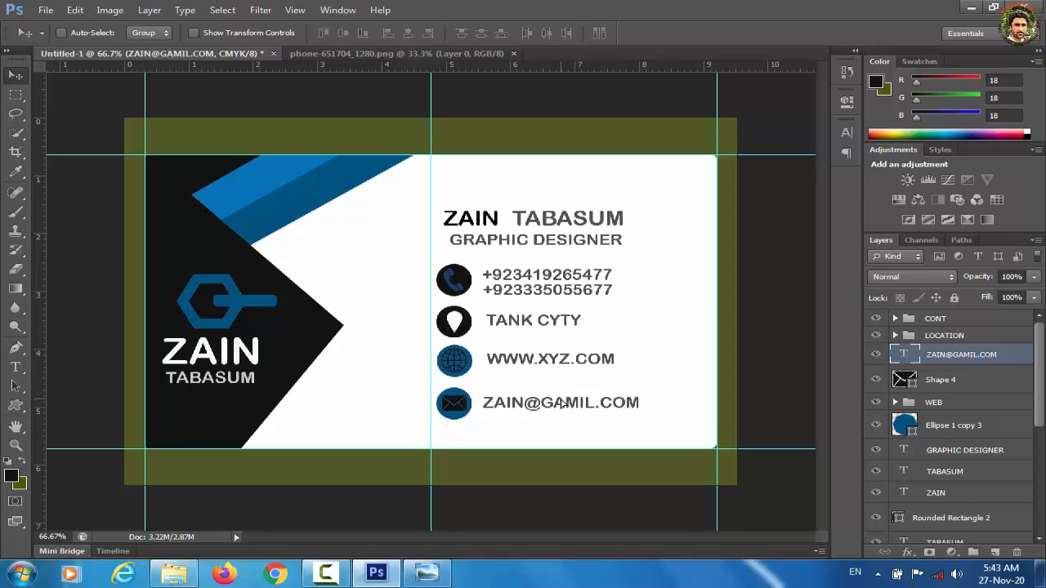
key(Left)
key(Left)
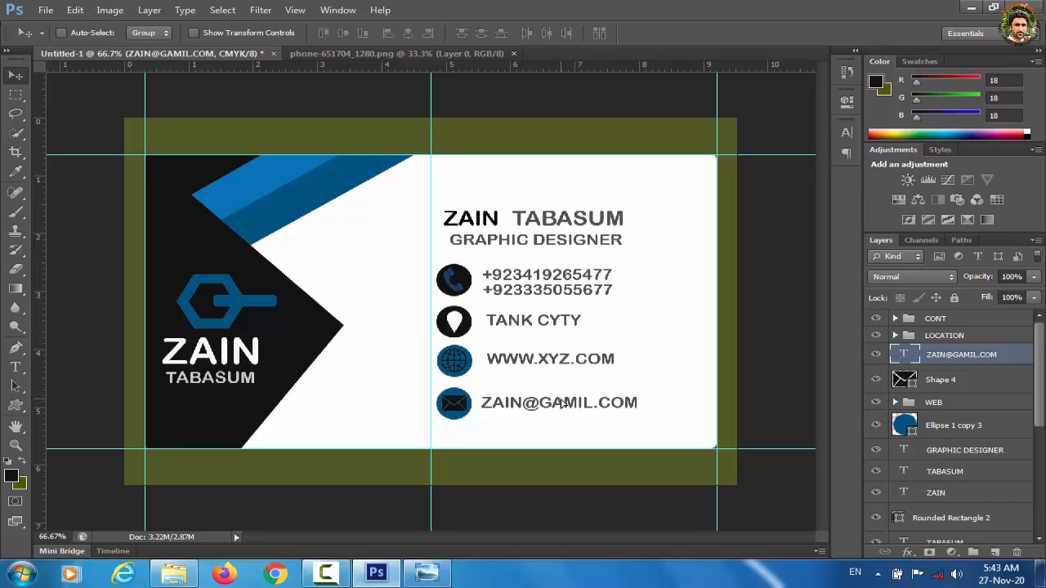
Step: Group the e-mail text, envelope icon and its circle into a group named EMAIL
ctrl+click(953, 388)
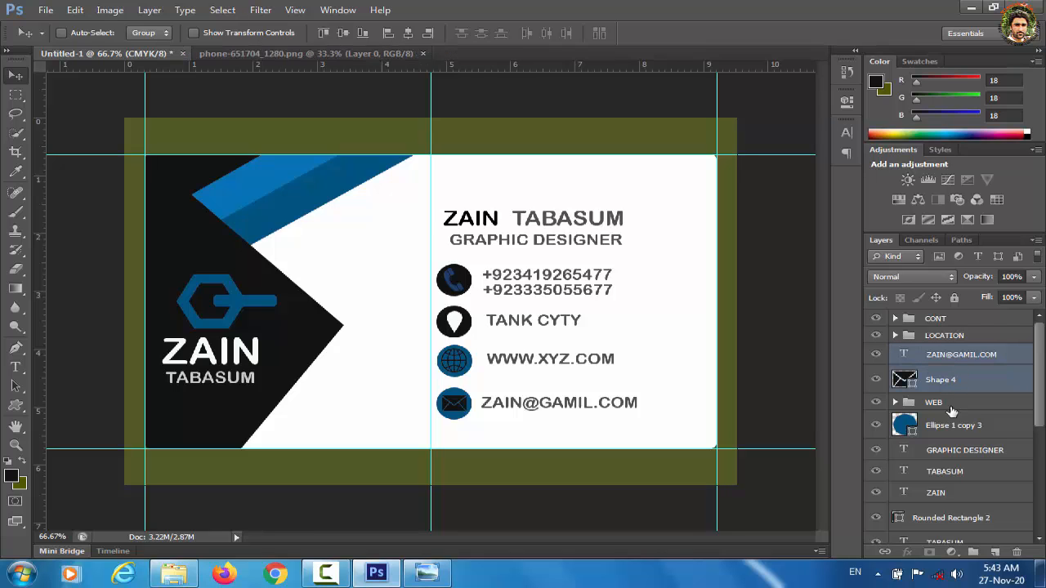
ctrl+click(961, 433)
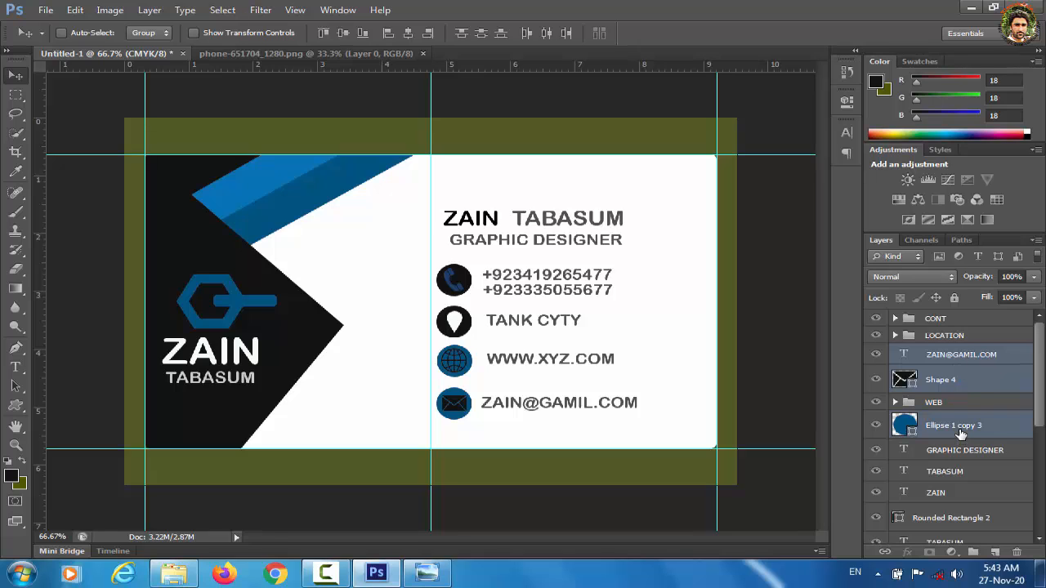
key(ctrl+g)
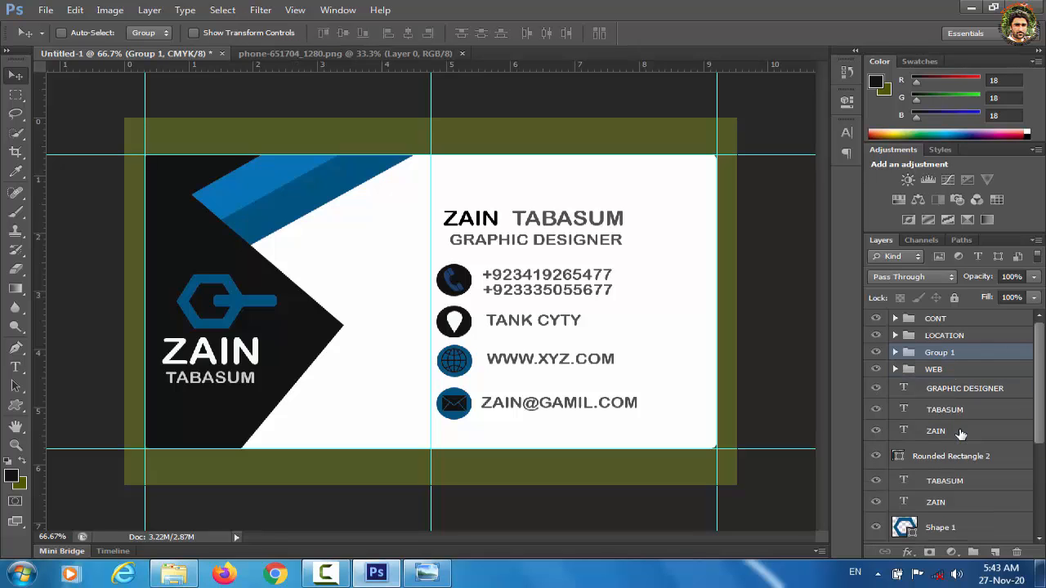
double_click(934, 353)
text(EMAIL)
click(940, 369)
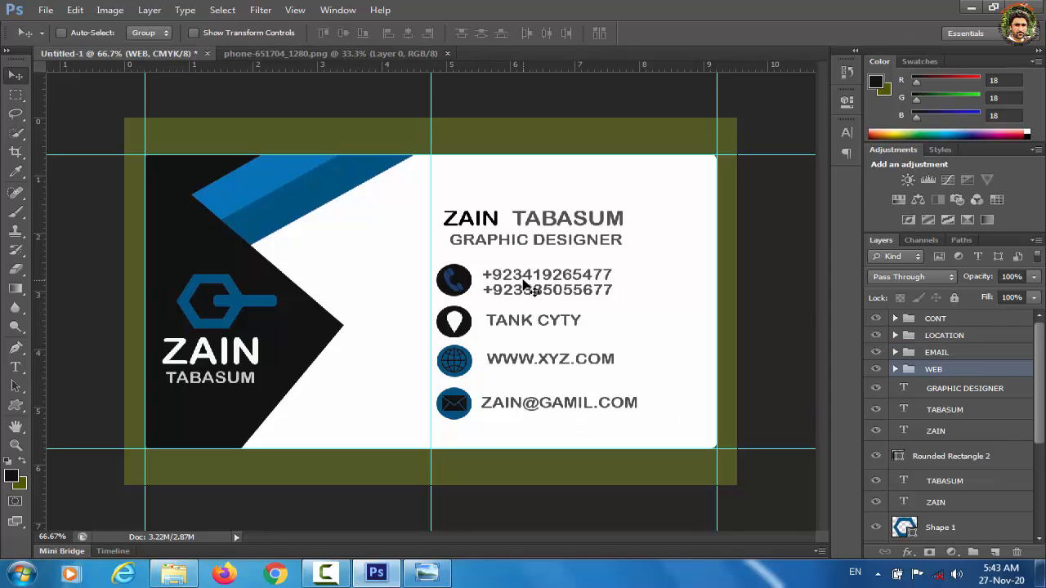
Step: Group the GRAPHIC DESIGNER, surname and first-name layers as NAME and nudge it down-left
shift+click(953, 395)
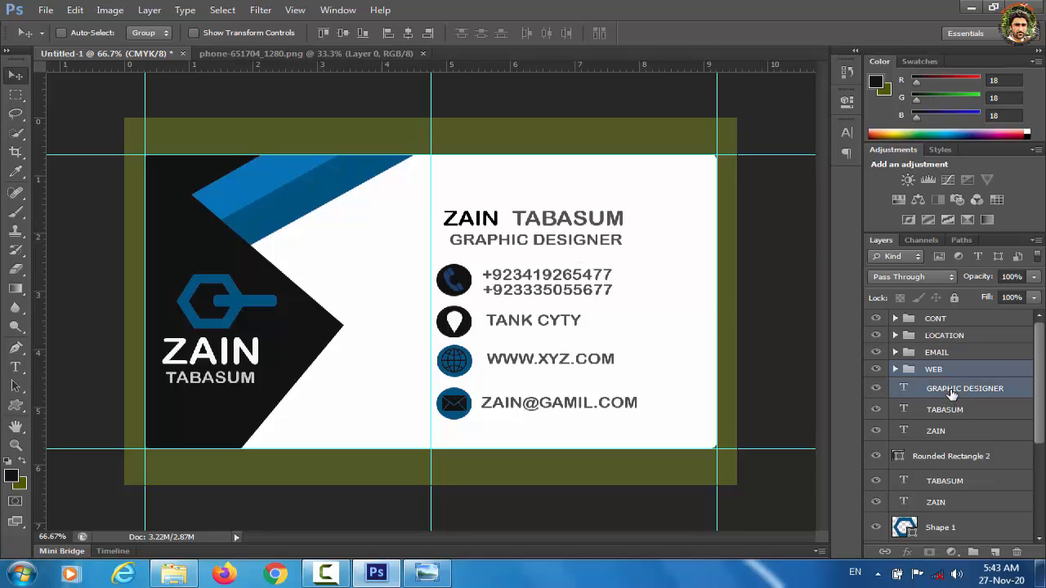
click(952, 390)
shift+click(950, 411)
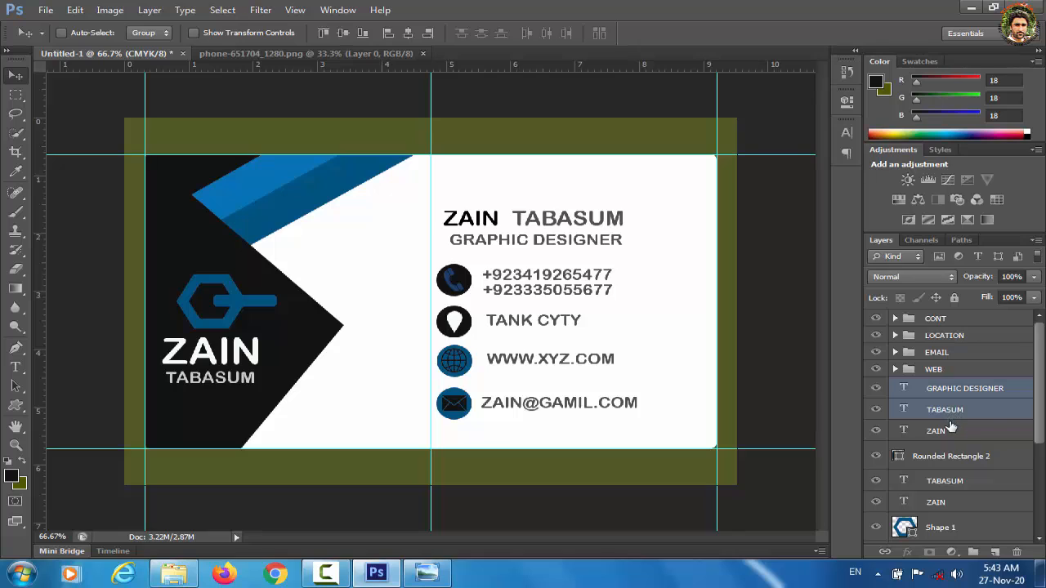
shift+click(948, 435)
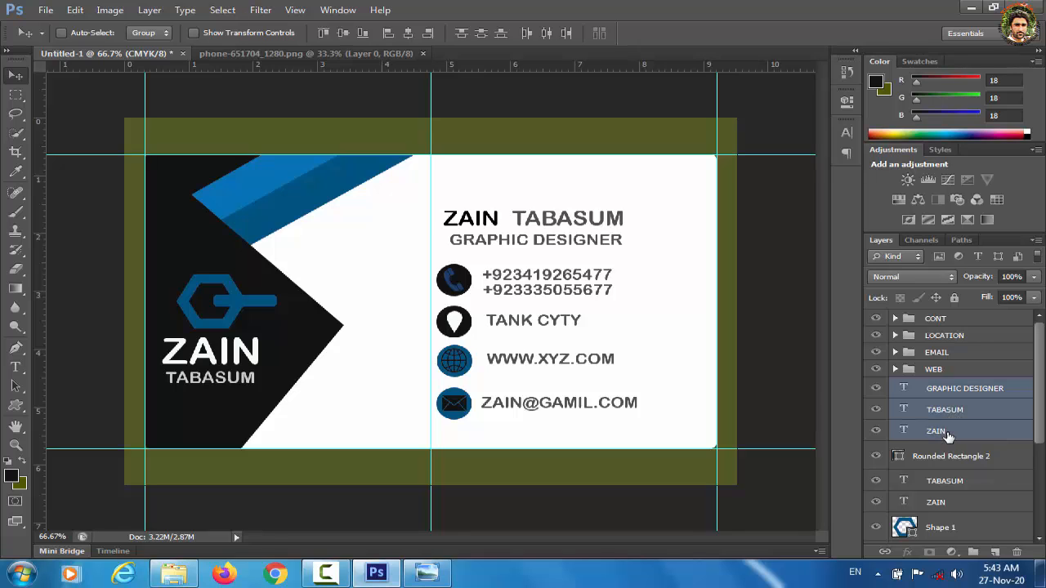
key(ctrl+g)
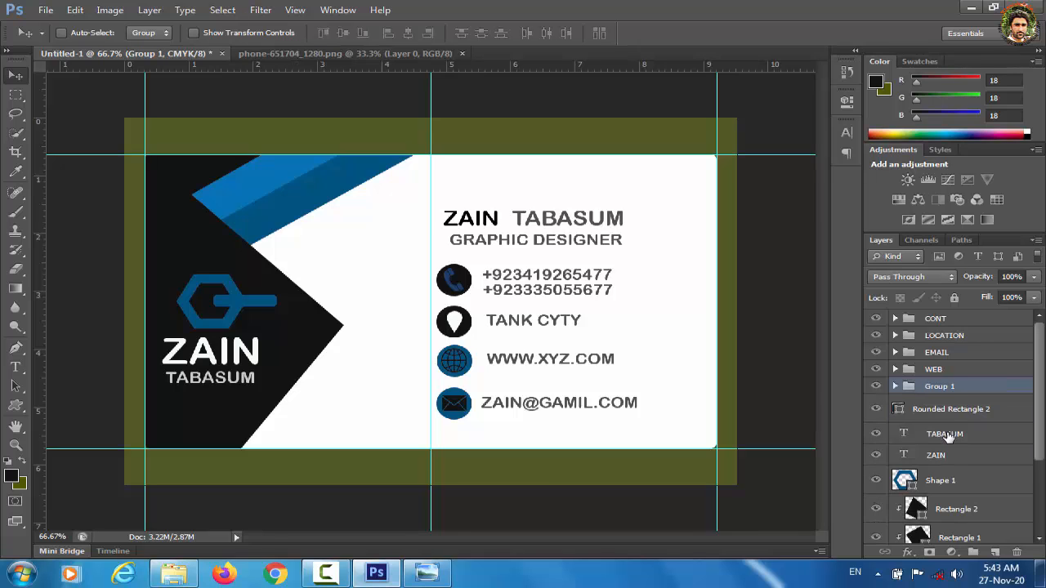
double_click(948, 387)
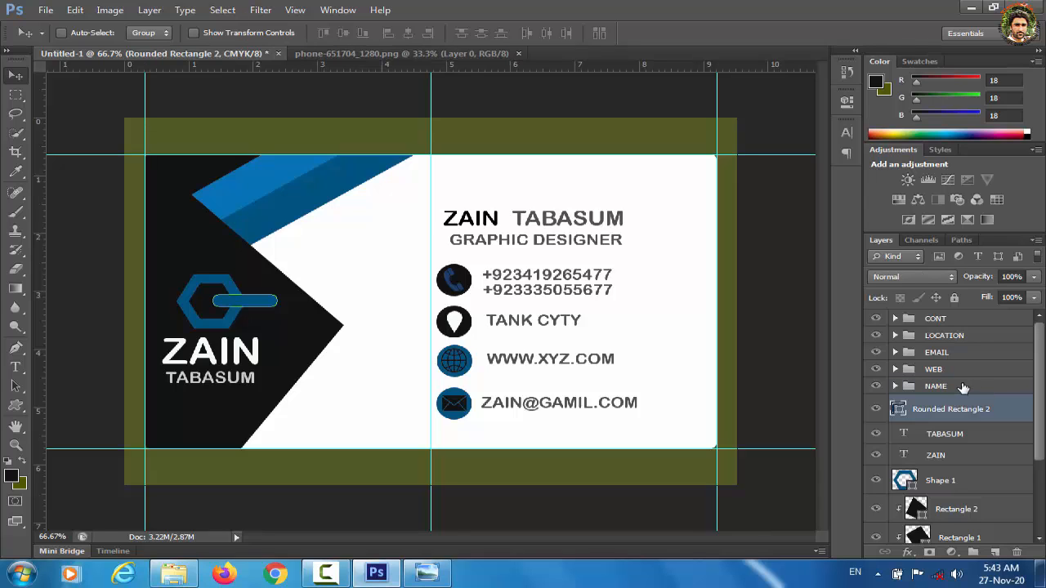
click(962, 387)
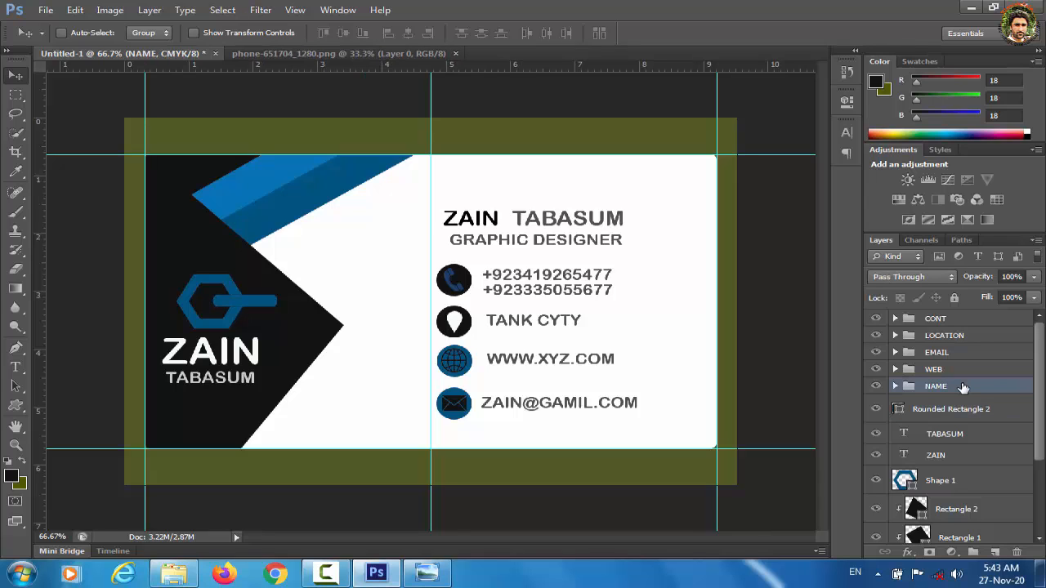
key(Down)
key(Down)
key(Down)
key(Down)
key(Down)
key(Left)
key(Left)
key(Left)
key(Left)
key(Left)
key(Left)
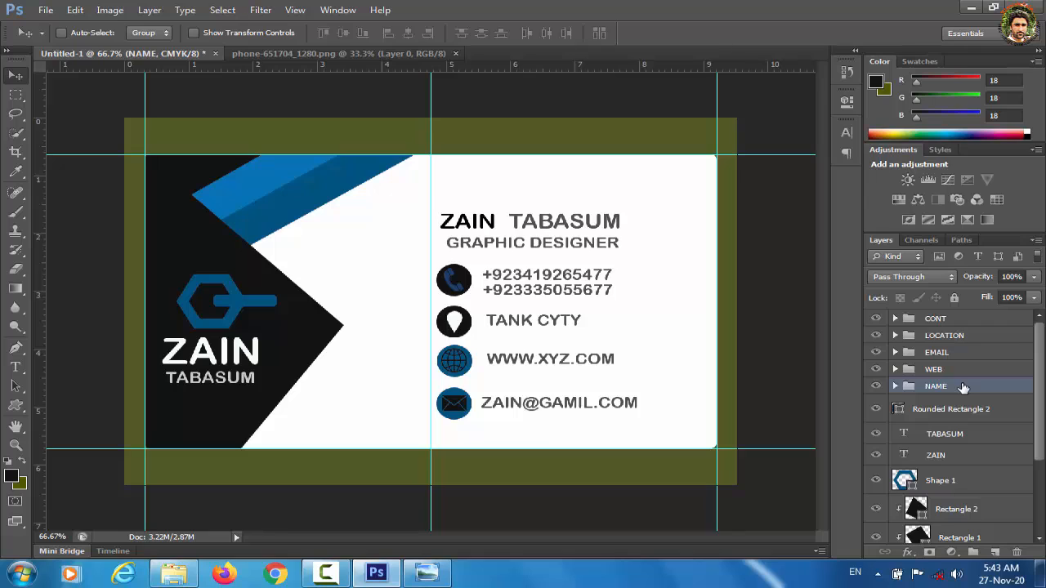
click(936, 320)
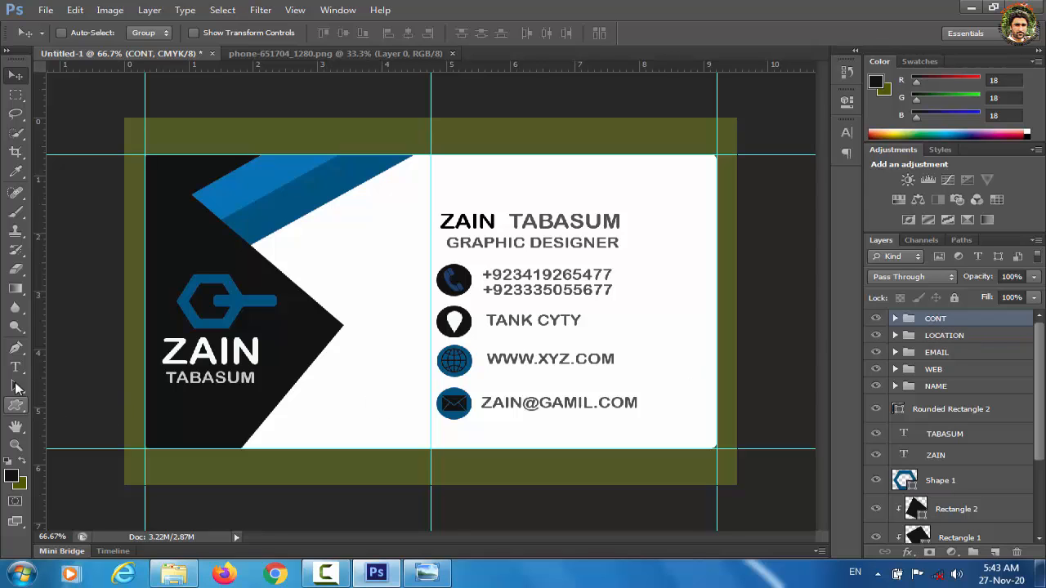
Step: Draw a thin rectangle under GRAPHIC DESIGNER and move its layer into the NAME group
click(16, 406)
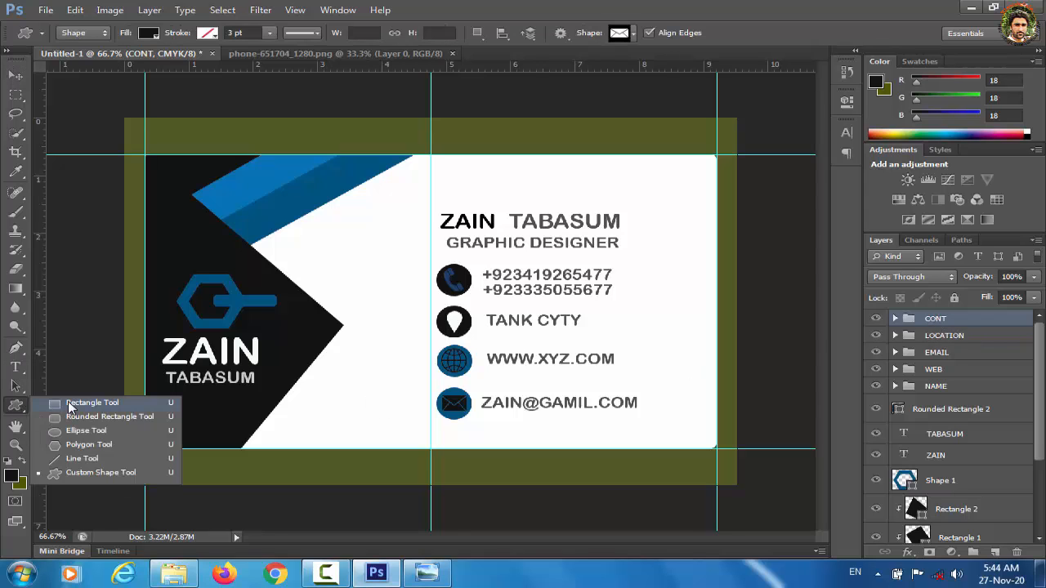
click(57, 408)
drag(445, 253, 508, 255)
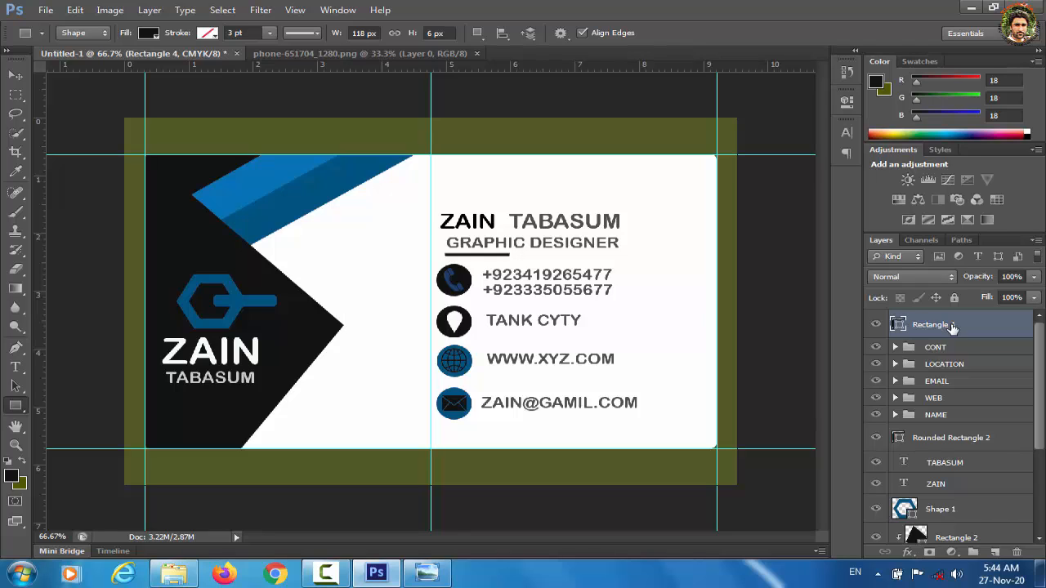
drag(949, 331, 952, 343)
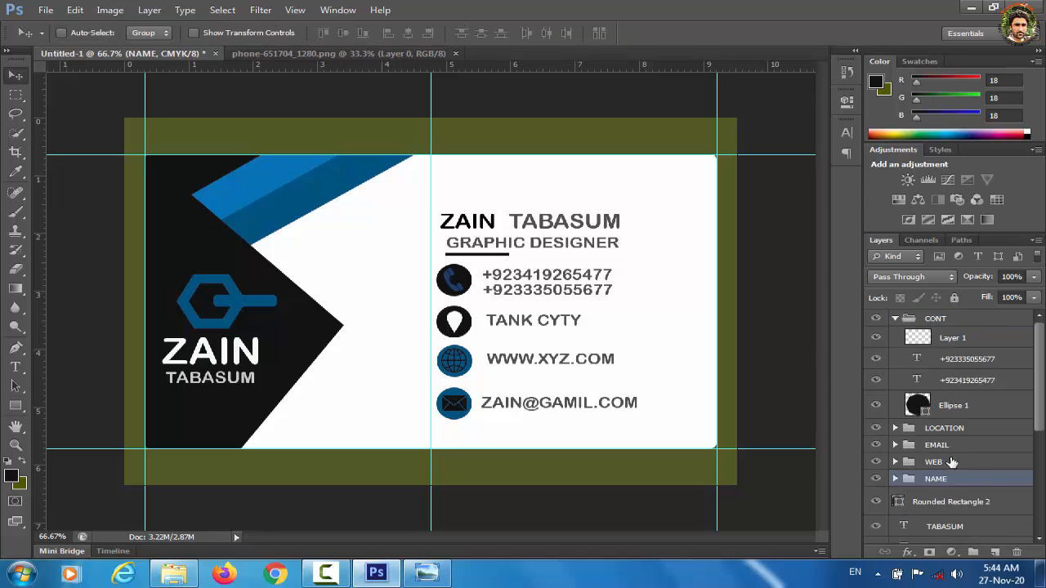
Step: Nudge the name block right and up, then raise the phone numbers and location line slightly
click(895, 318)
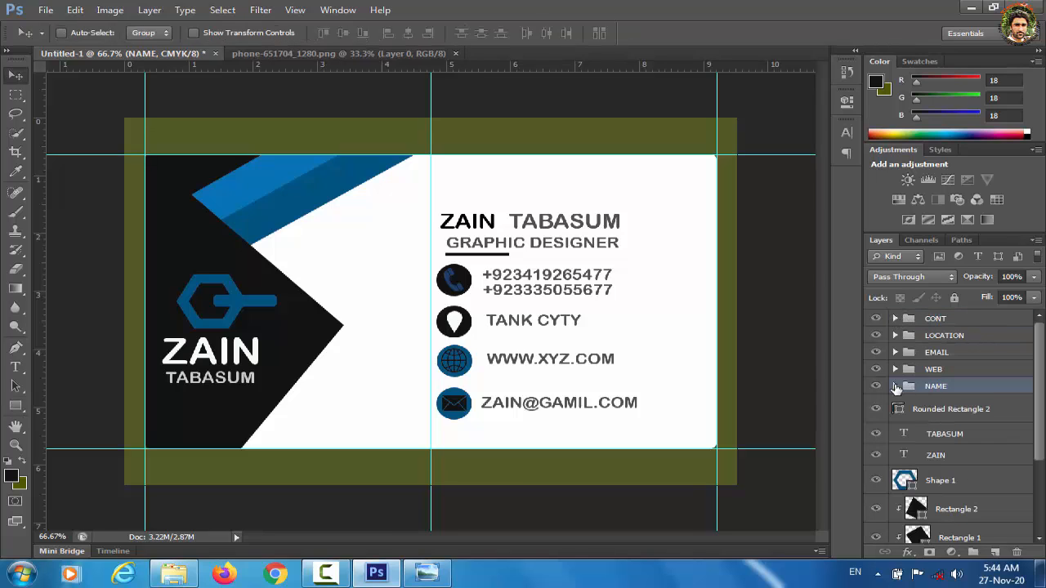
key(Right)
key(Right)
key(Right)
key(Right)
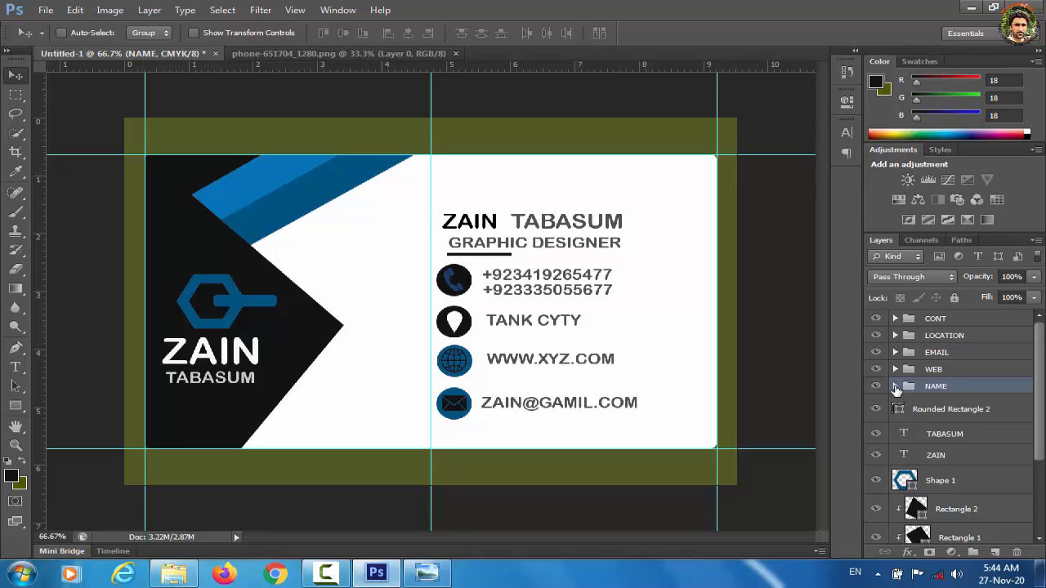
key(Up)
key(Up)
key(Up)
key(Up)
key(Up)
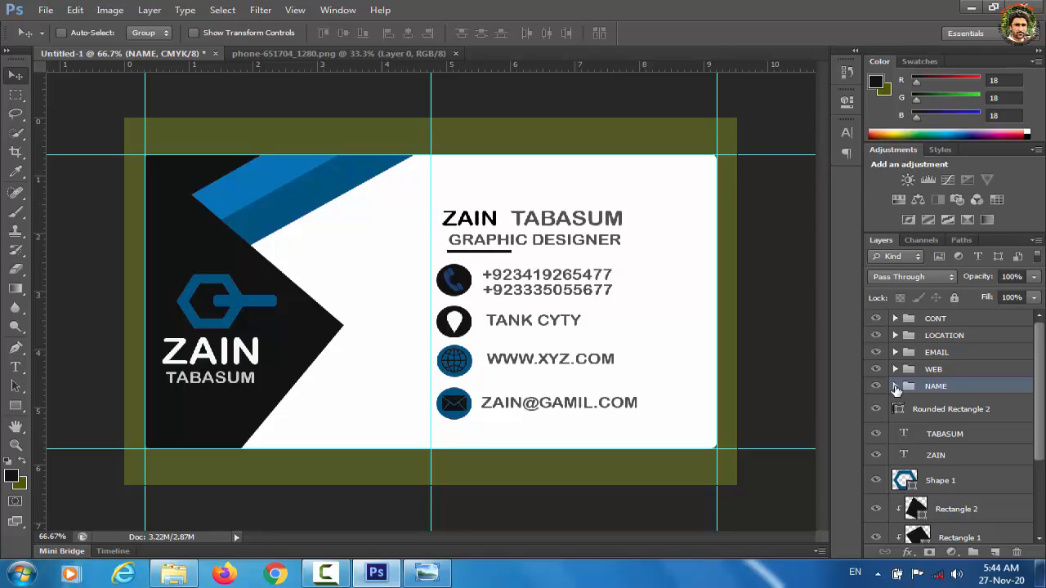
click(930, 321)
key(Up)
key(Up)
key(Up)
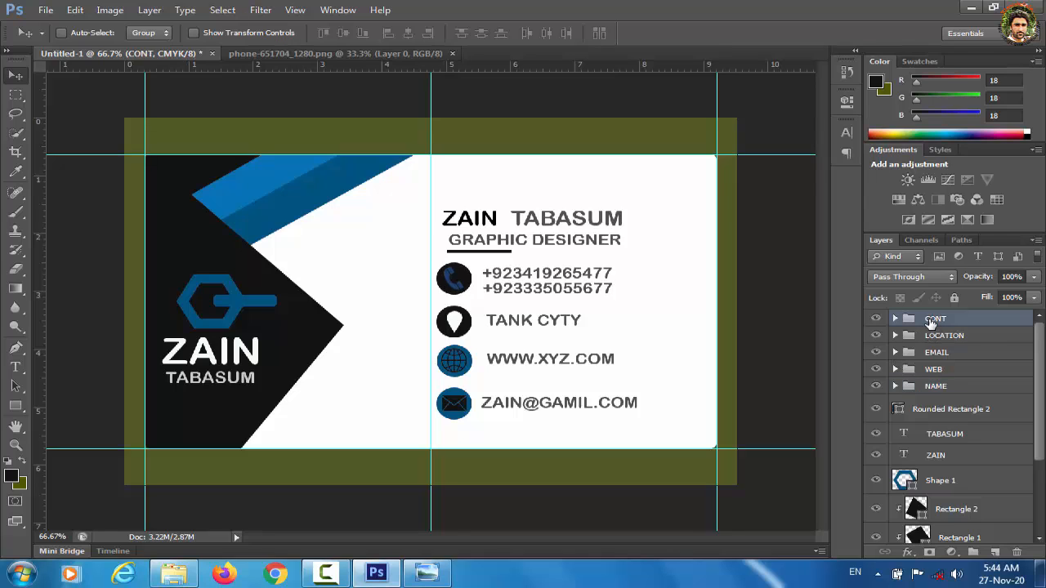
click(934, 344)
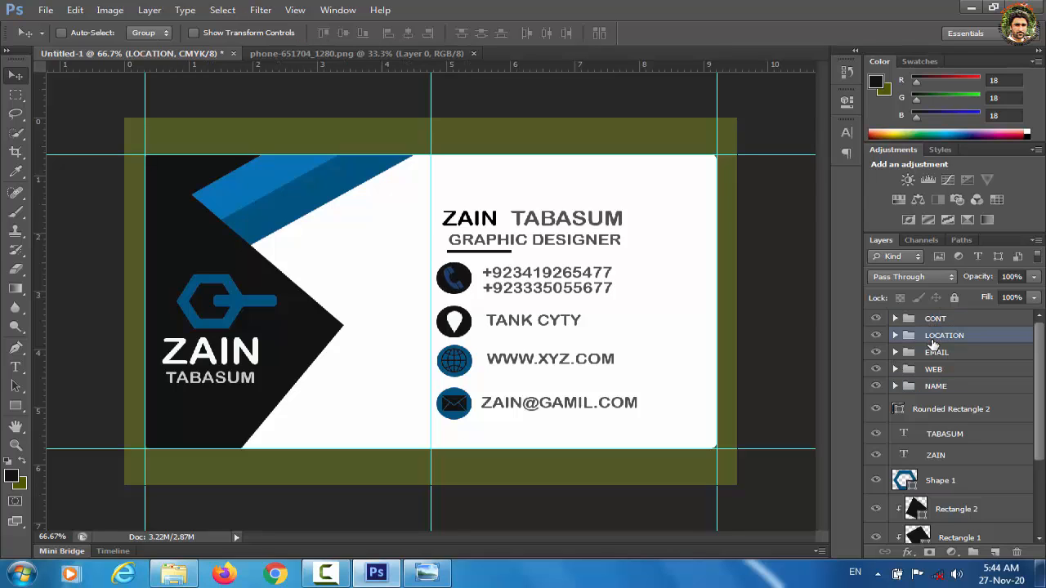
key(Up)
key(Up)
key(Up)
key(Up)
key(Up)
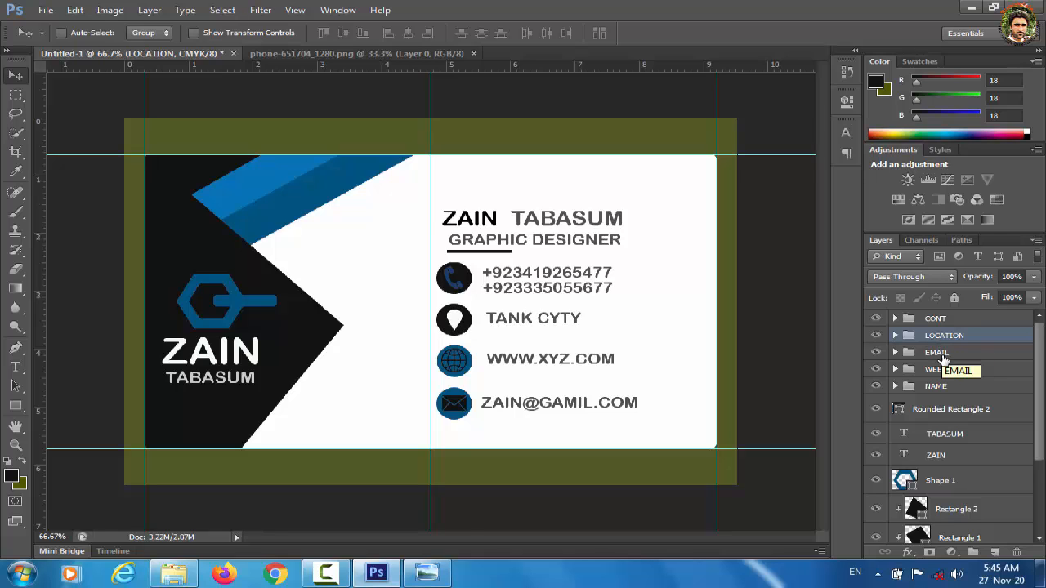
Step: Raise the website line slightly, then select the EMAIL group and add CONT to it
click(943, 358)
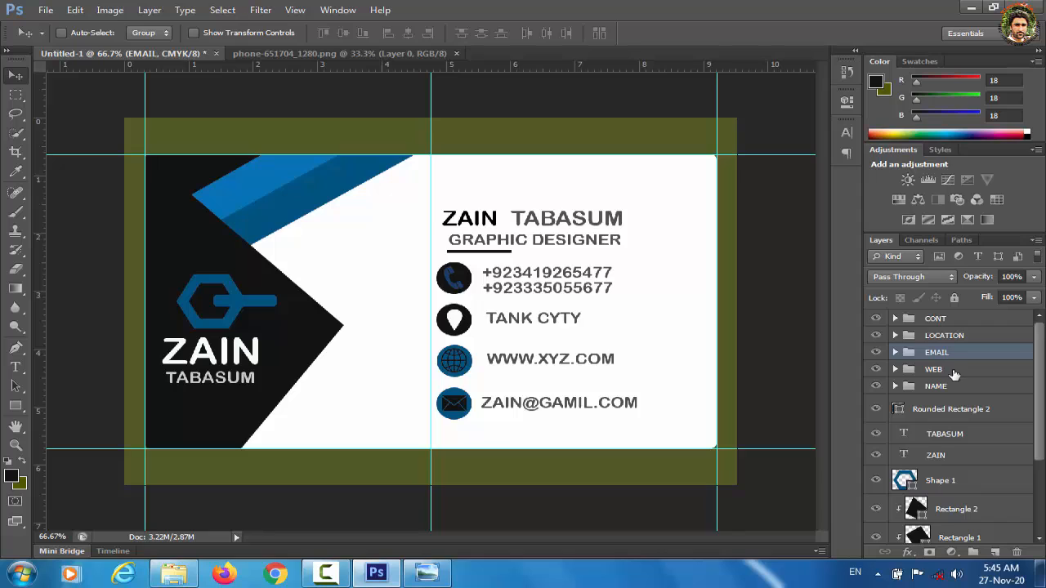
click(955, 375)
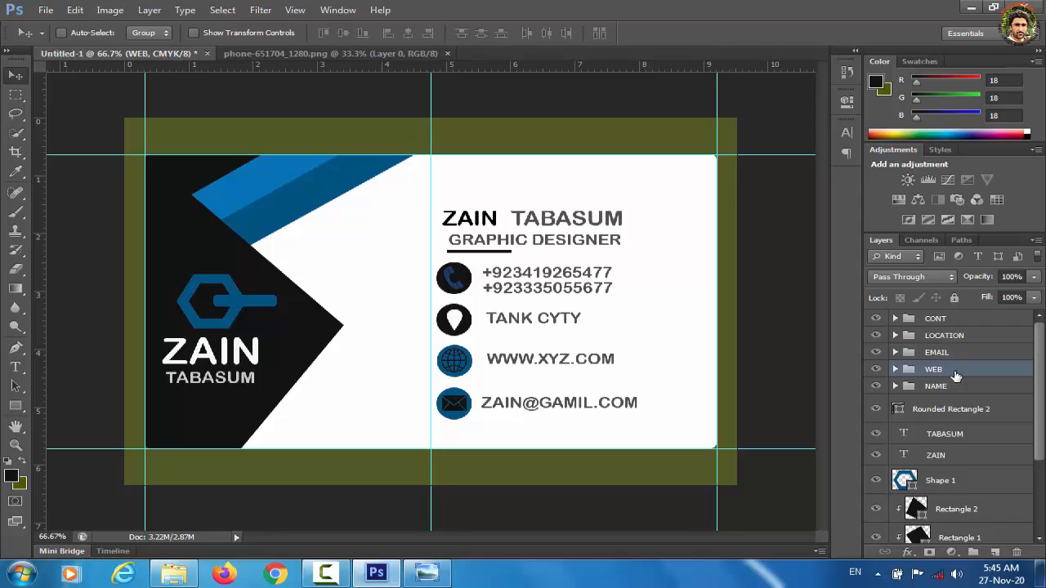
key(Up)
key(Up)
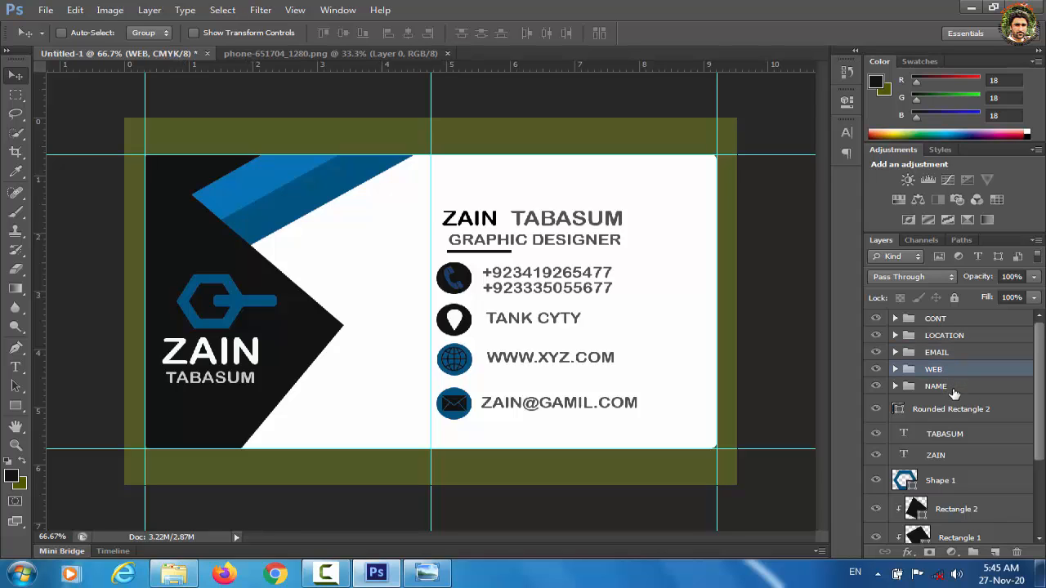
click(953, 387)
click(948, 353)
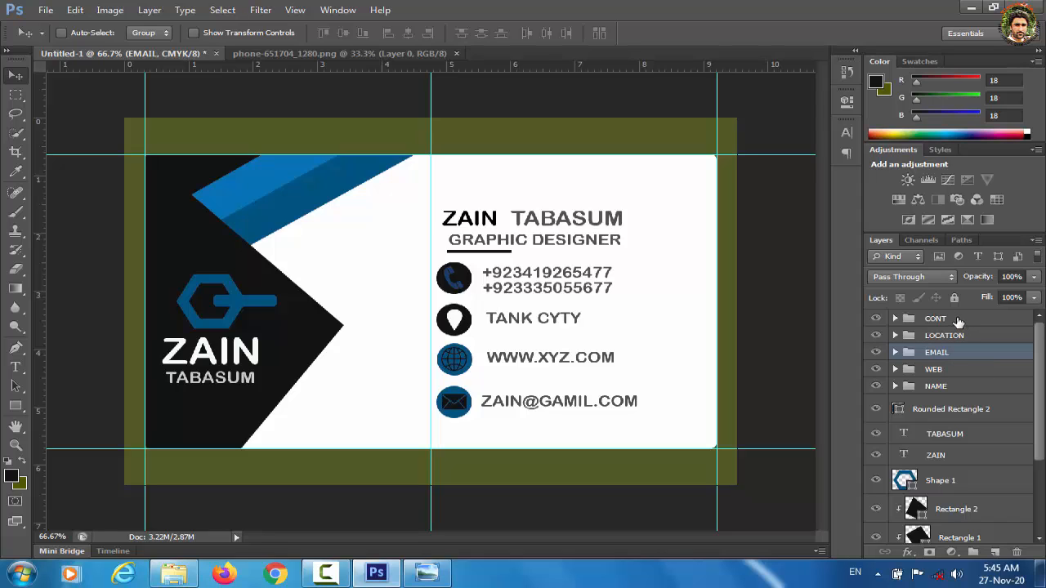
ctrl+click(955, 320)
Step: Group the CONT, LOCATION, EMAIL, WEB and NAME groups into one group named TEXT AND ICON
ctrl+click(953, 339)
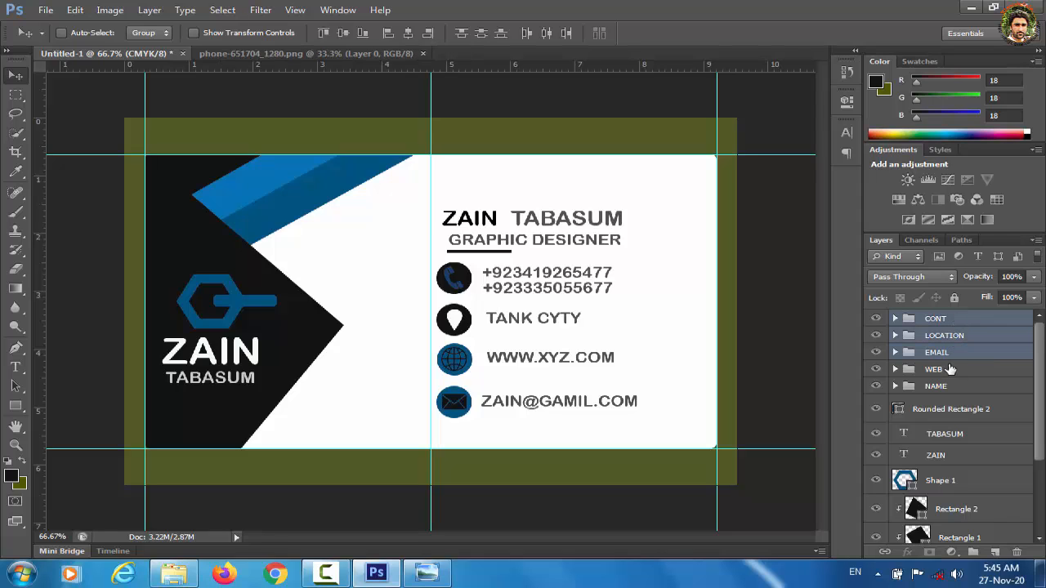
ctrl+click(948, 369)
ctrl+click(946, 387)
key(ctrl+g)
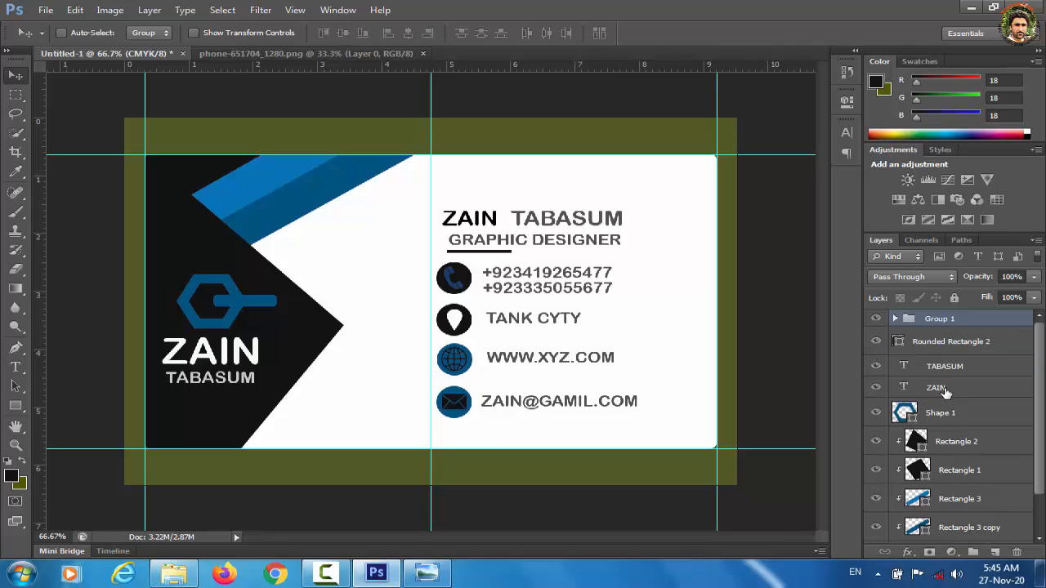
double_click(939, 318)
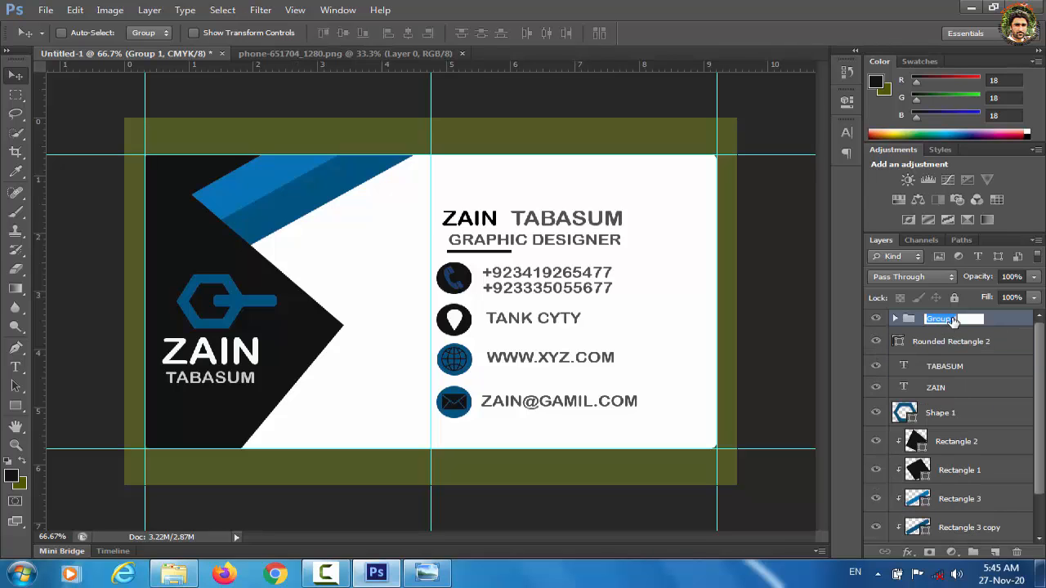
text(TEXT ANDN)
text(ON)
key(Return)
double_click(1009, 318)
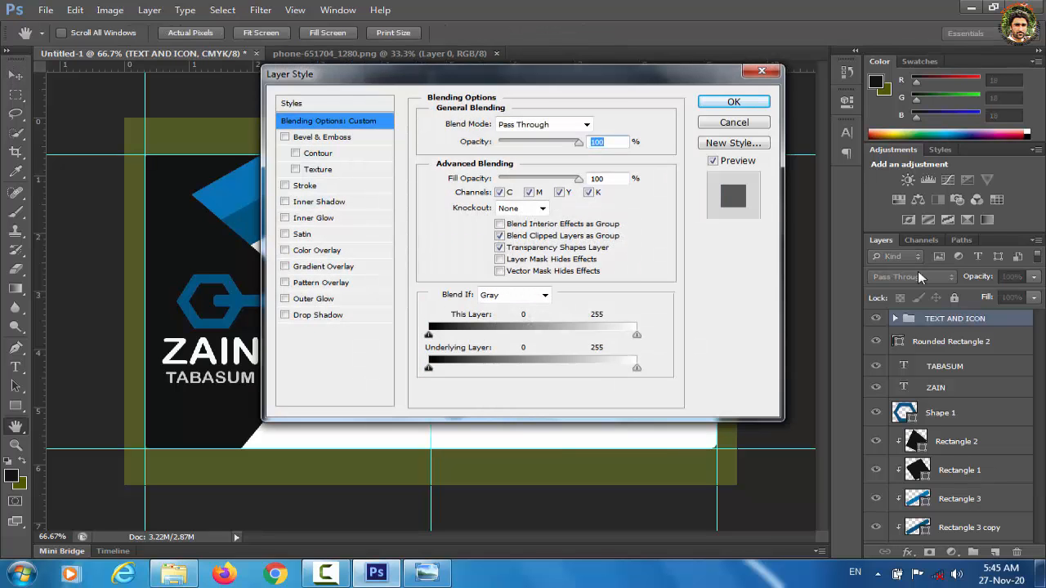
click(772, 74)
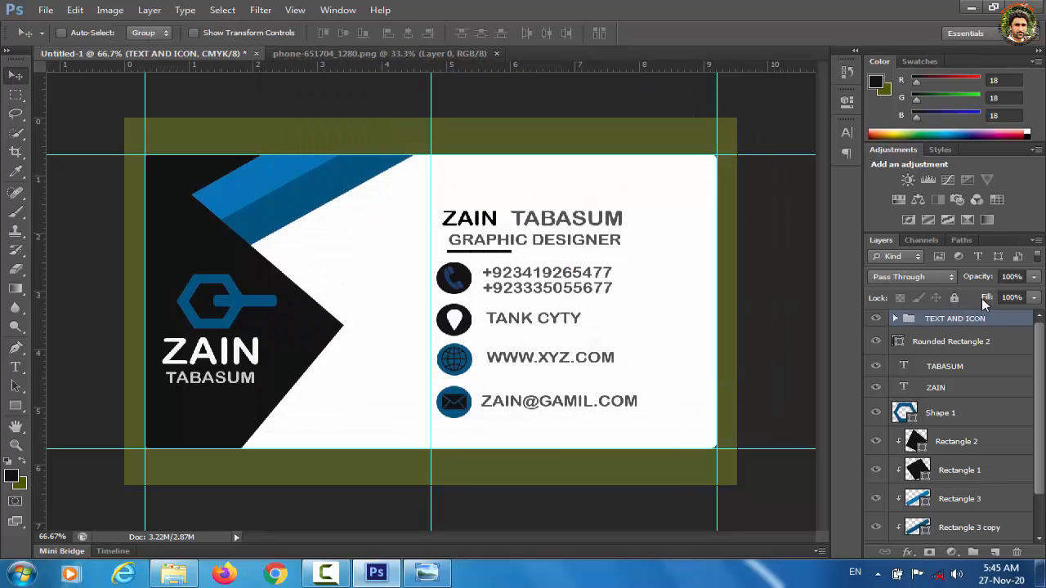
Step: Scale the TEXT AND ICON group down to about 97% and move it up slightly
key(ctrl+t)
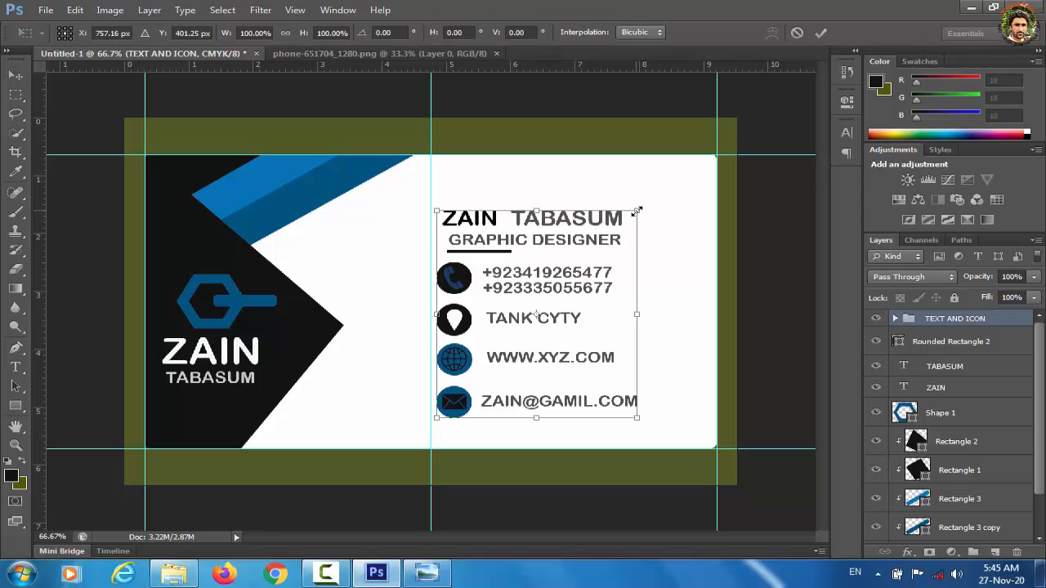
drag(637, 211, 632, 218)
key(Up)
key(Up)
key(Up)
key(Up)
key(Up)
key(Up)
key(Up)
key(Up)
key(Up)
key(Up)
key(Up)
key(Up)
key(Up)
key(Up)
key(Up)
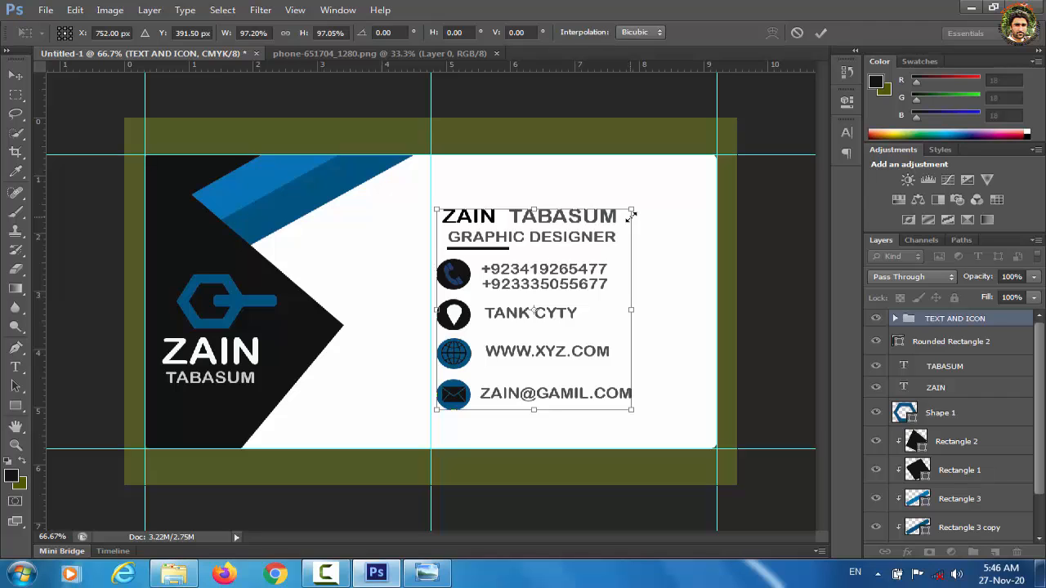
key(Escape)
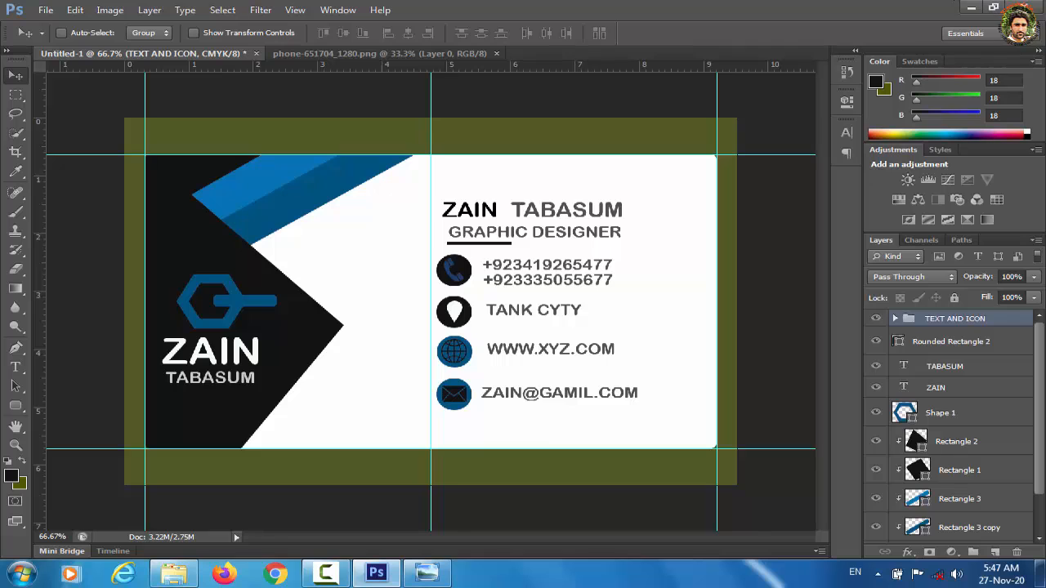
Step: Close the phone-651704 photo tab and cancel quitting, keeping the unsaved business card open
click(1036, 7)
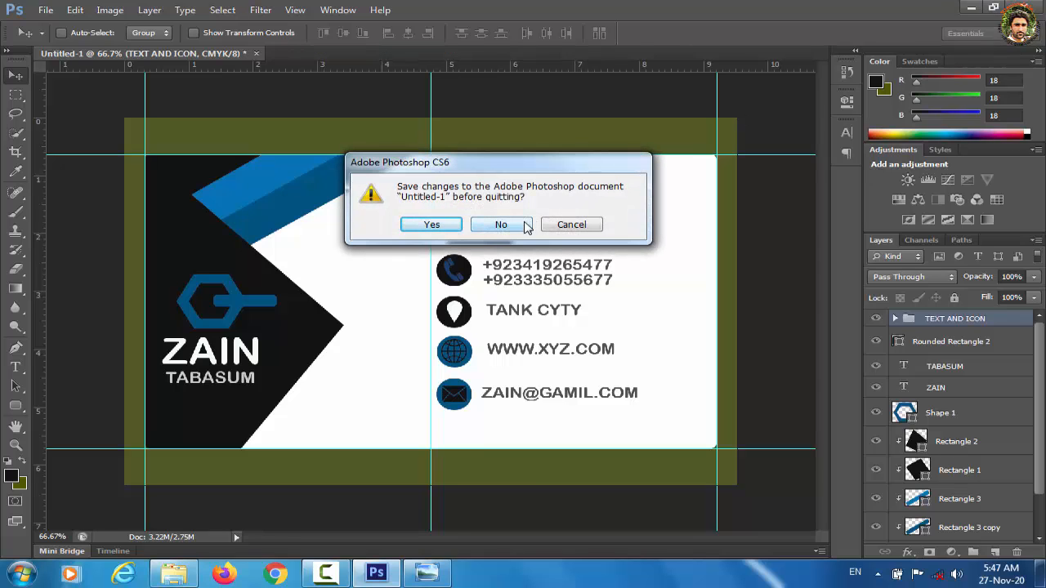
click(573, 226)
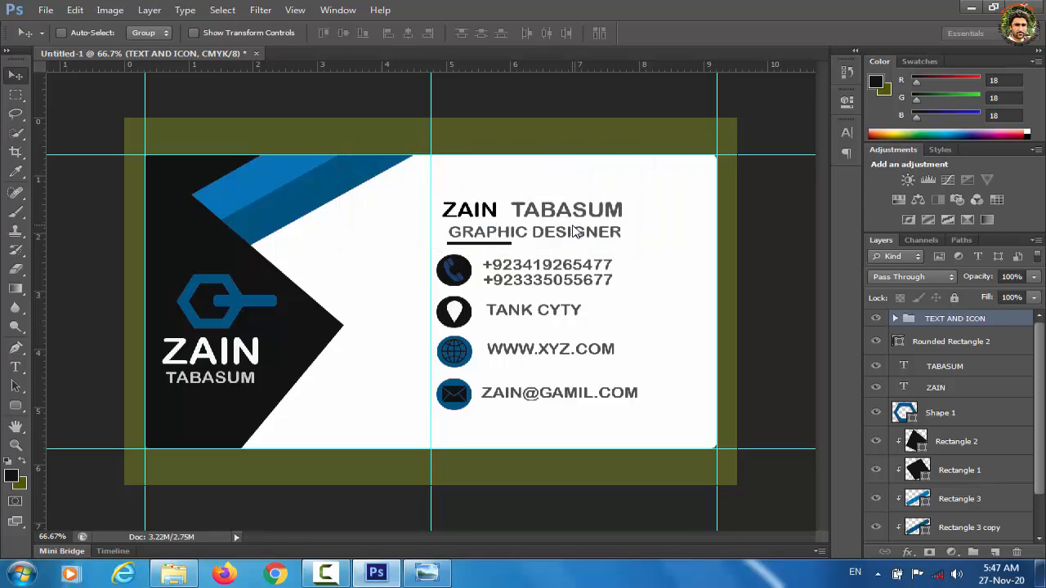
key(ctrl+s)
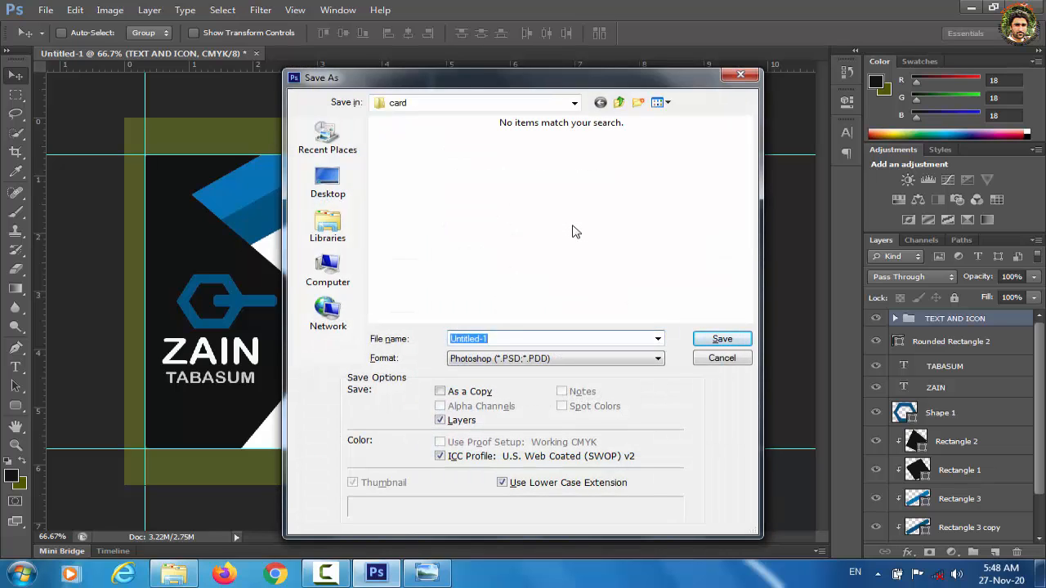
click(745, 74)
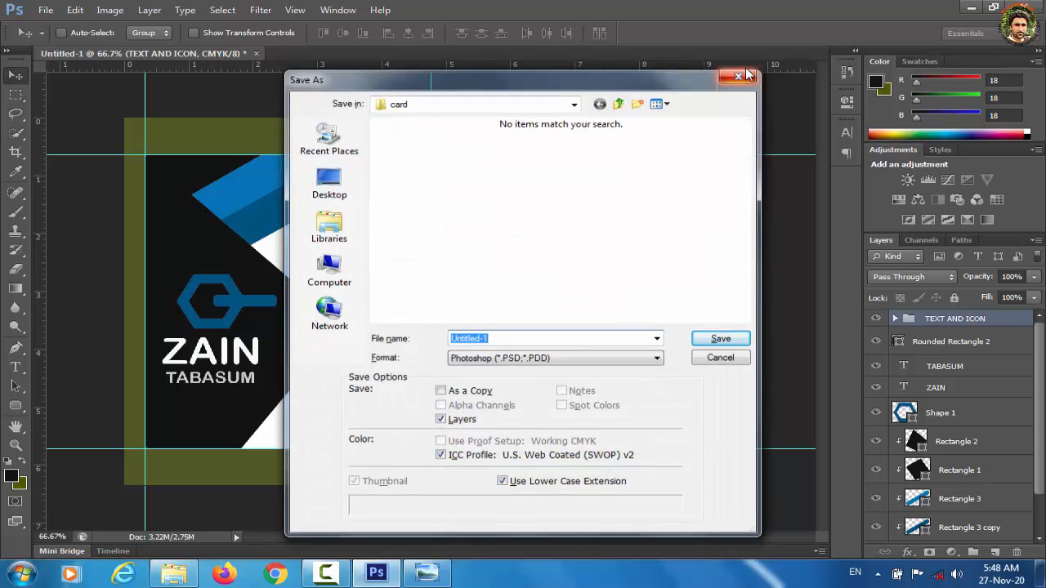
click(47, 11)
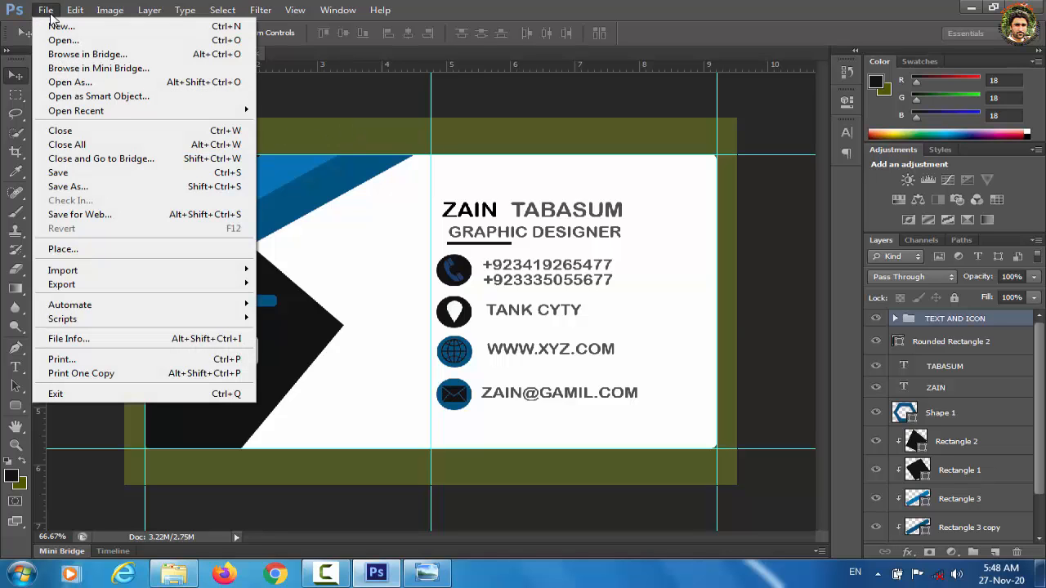
Step: From Save As, create and open a new folder 'B. cARD' inside Pictures
click(112, 194)
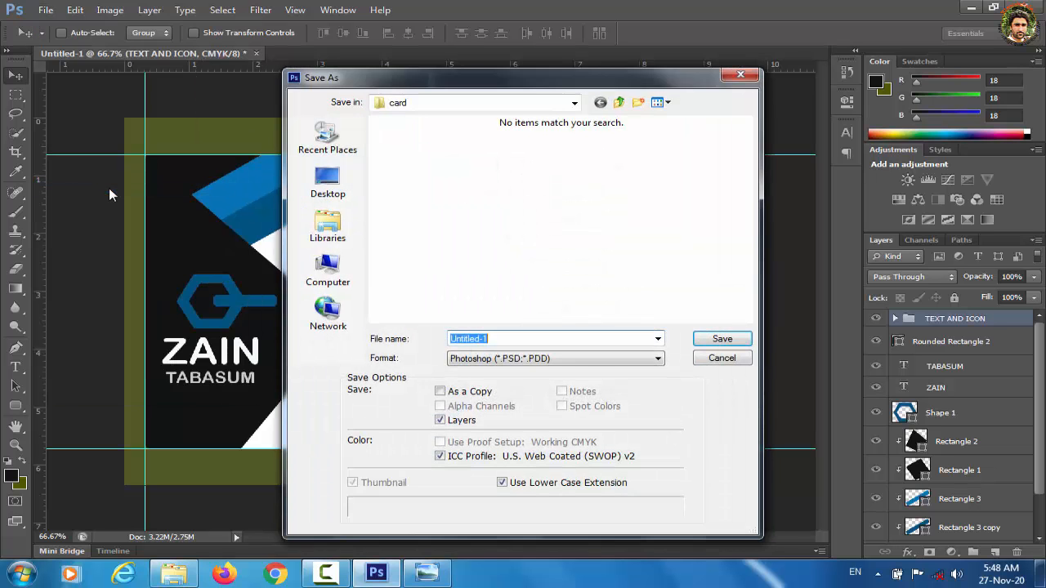
click(345, 239)
double_click(455, 174)
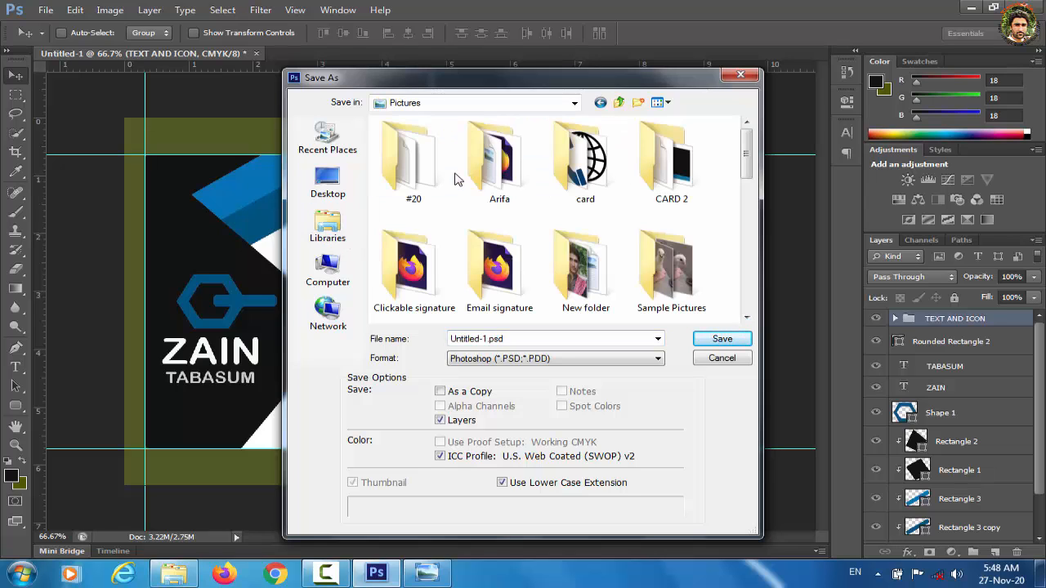
click(637, 102)
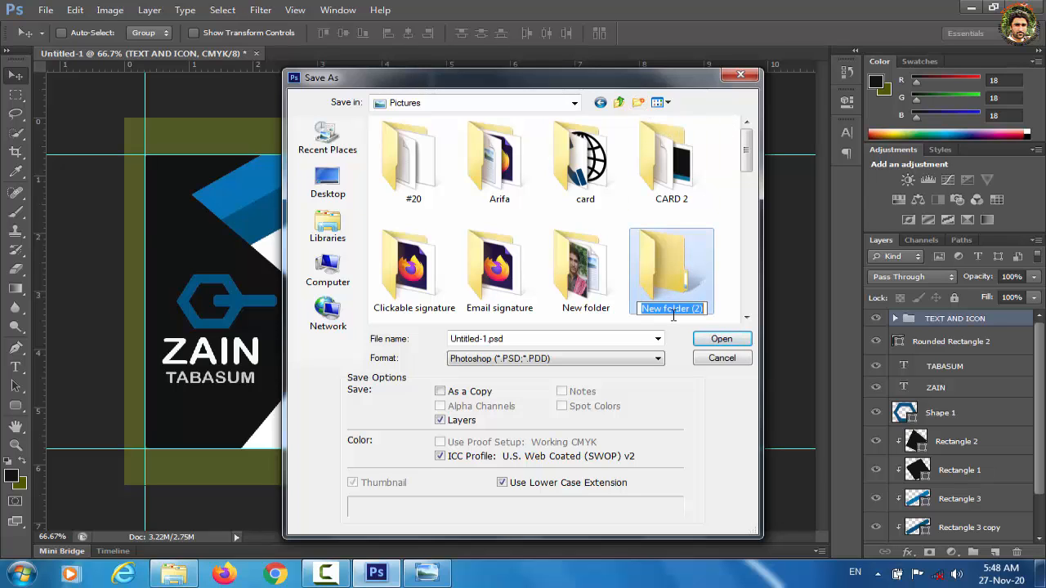
text(B)
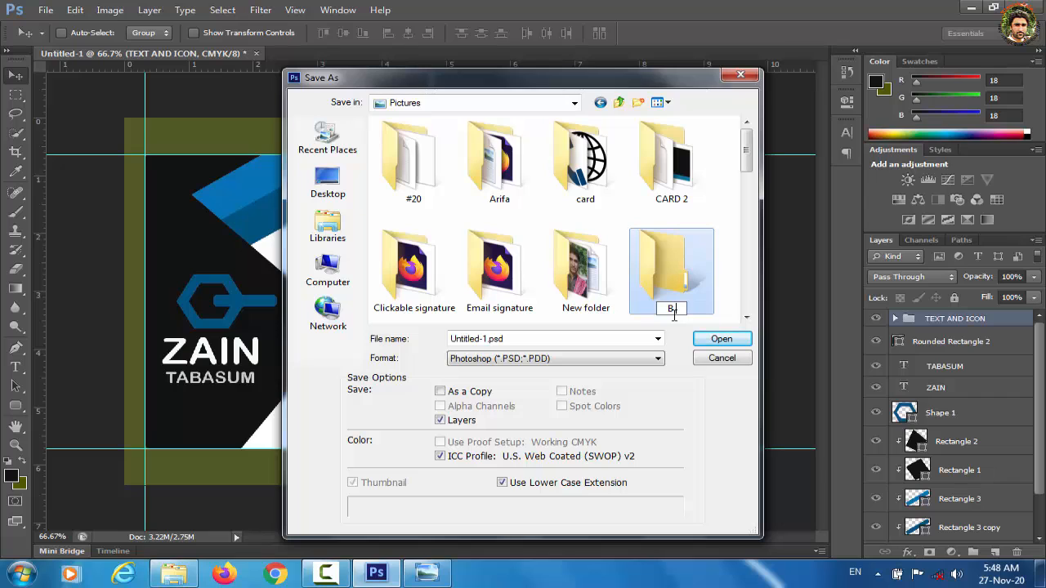
text(. cARD)
click(723, 339)
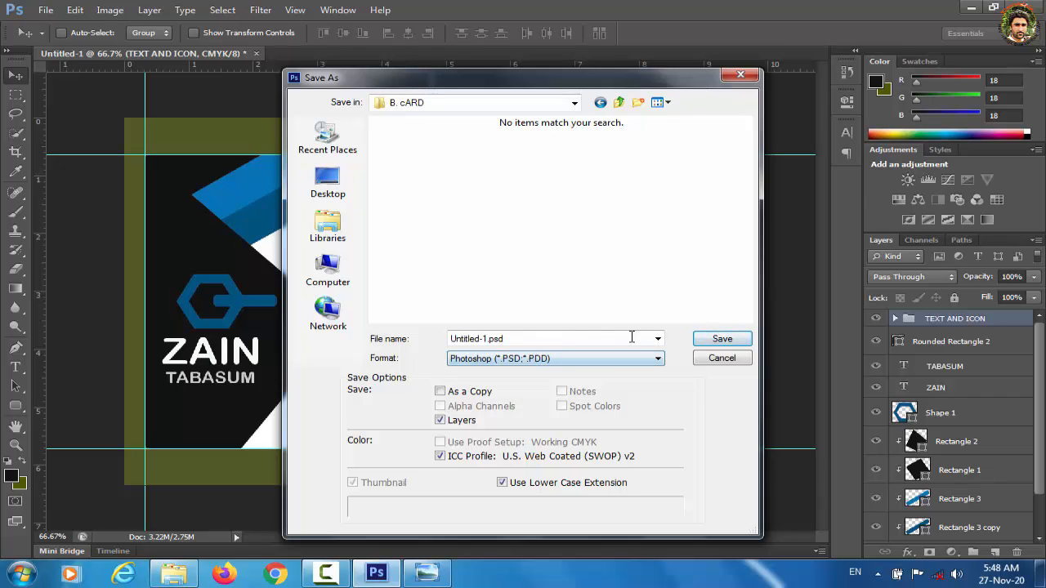
Step: Save the card there as a Photoshop file named PSD, accepting compatibility options
double_click(499, 339)
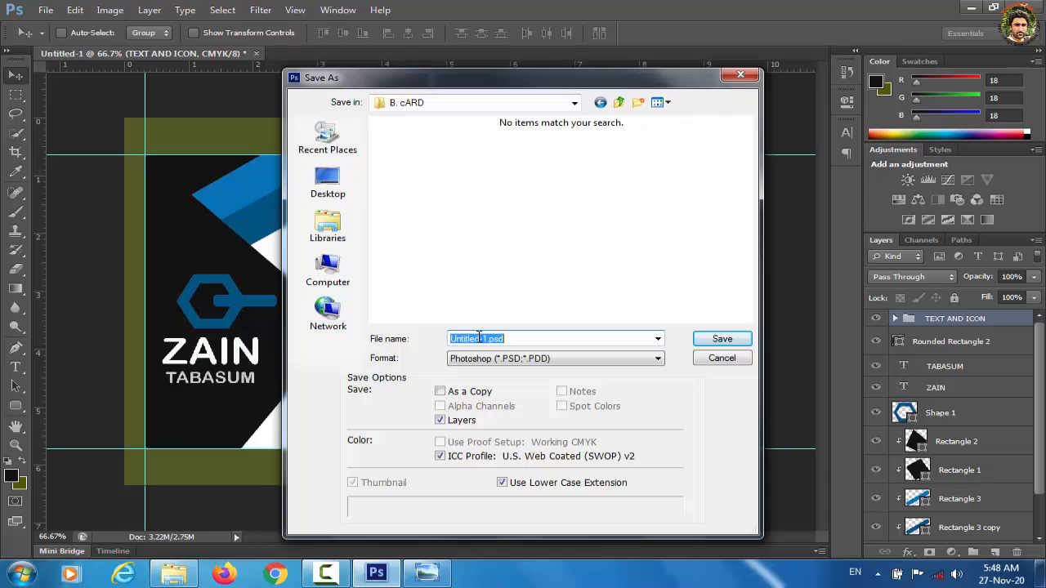
text(PSD)
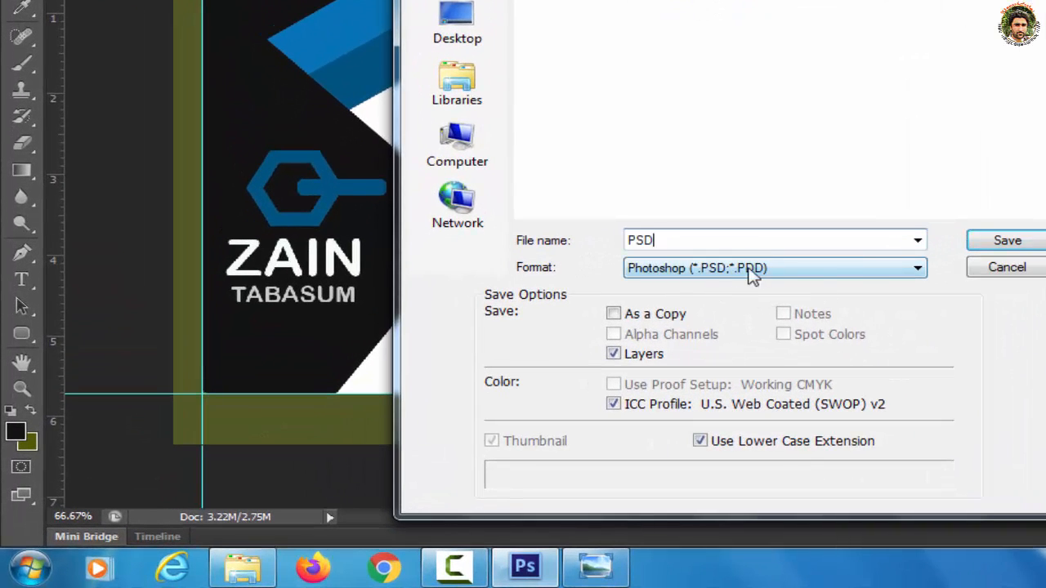
key(Tab)
click(1014, 243)
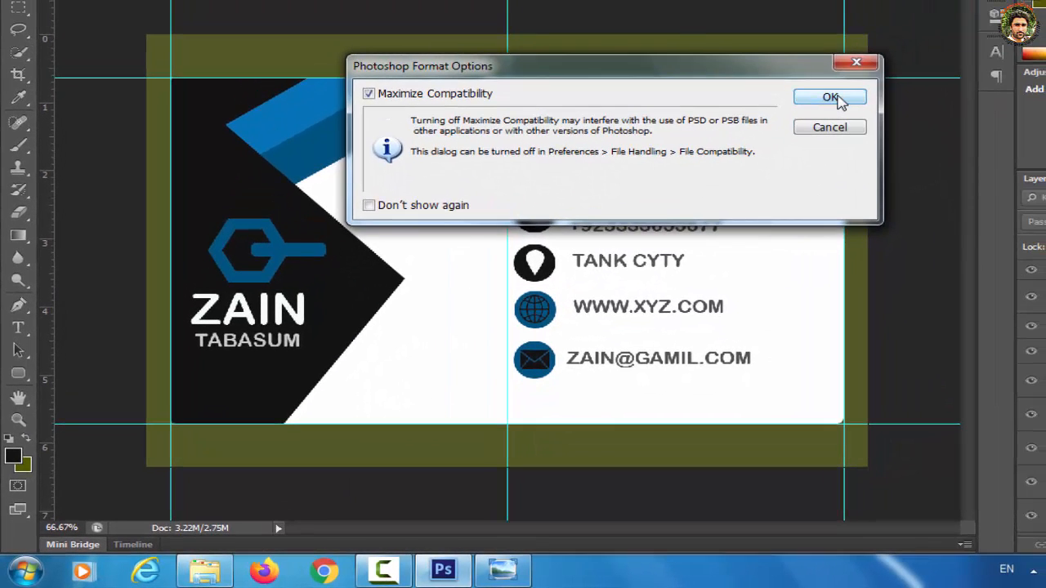
click(865, 75)
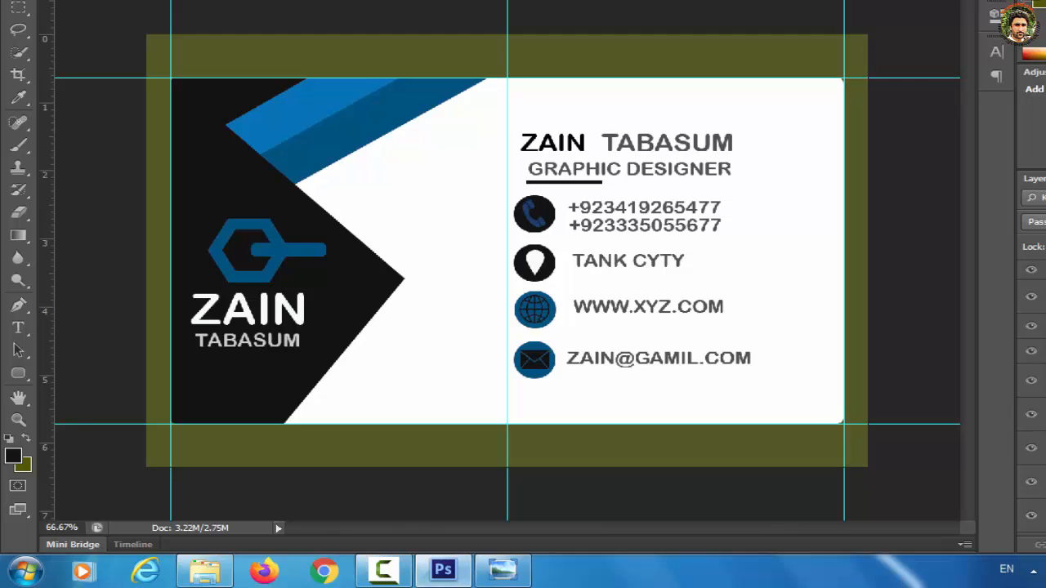
Step: Save another copy named F.JPG in JPEG format at Quality 10 Maximum
click(51, 0)
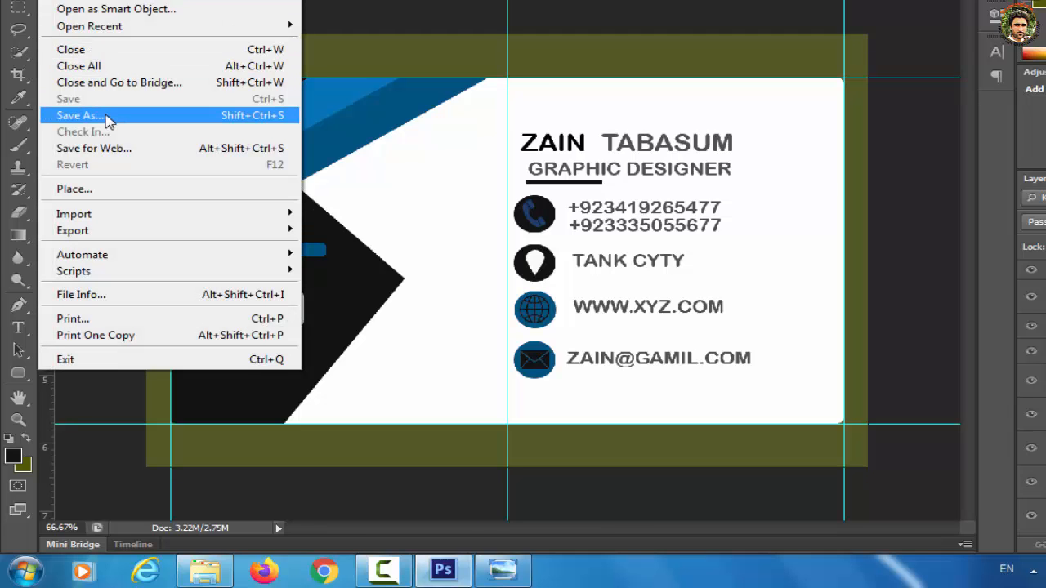
click(80, 116)
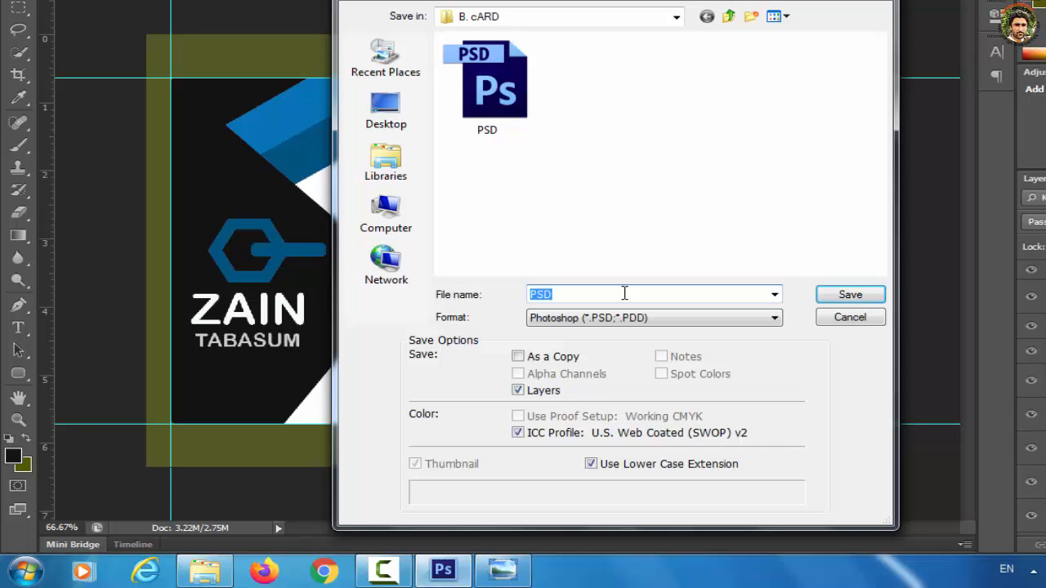
text(F.JPG)
click(773, 319)
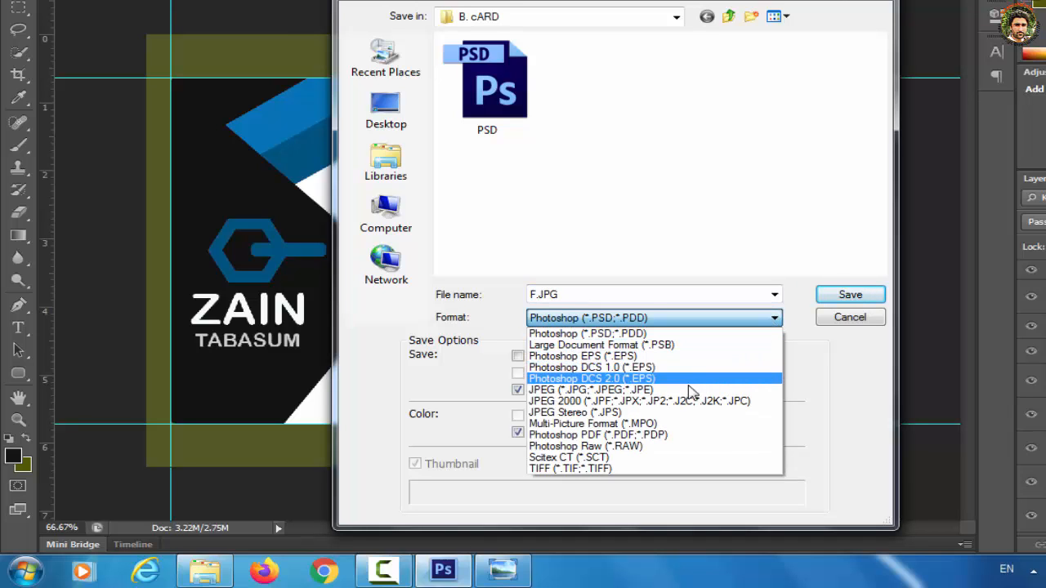
click(609, 391)
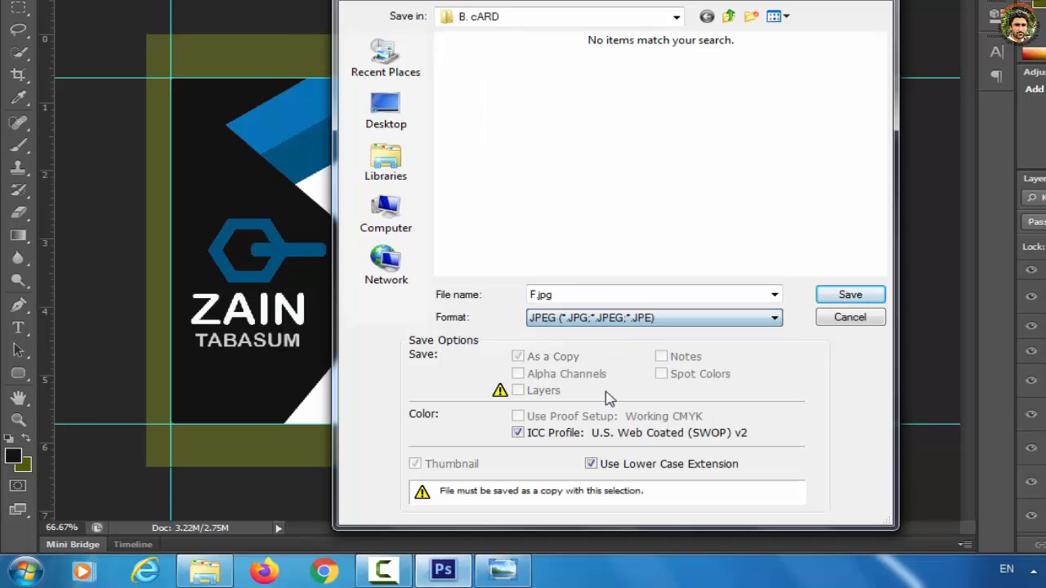
click(848, 296)
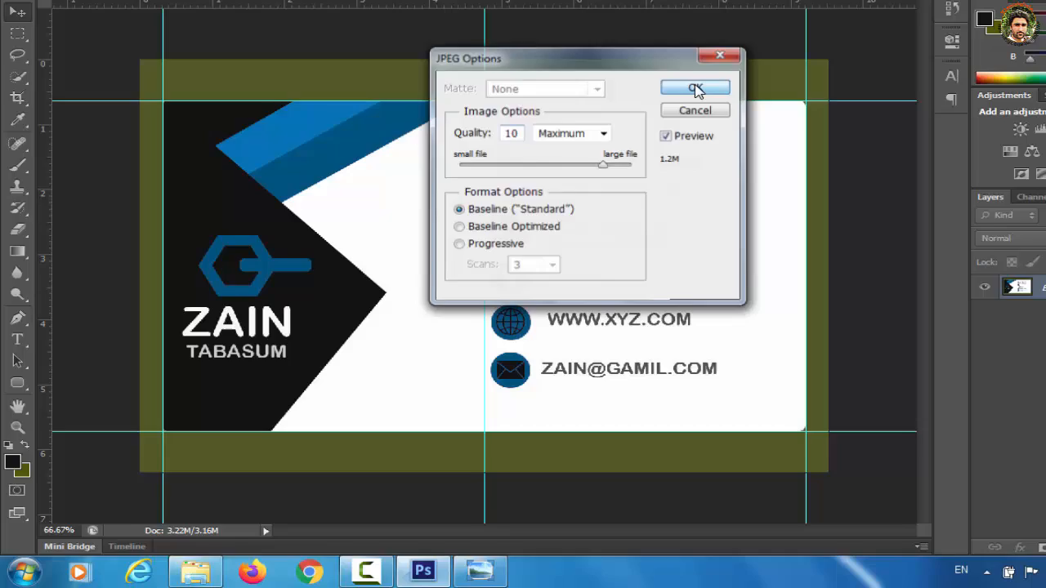
click(730, 66)
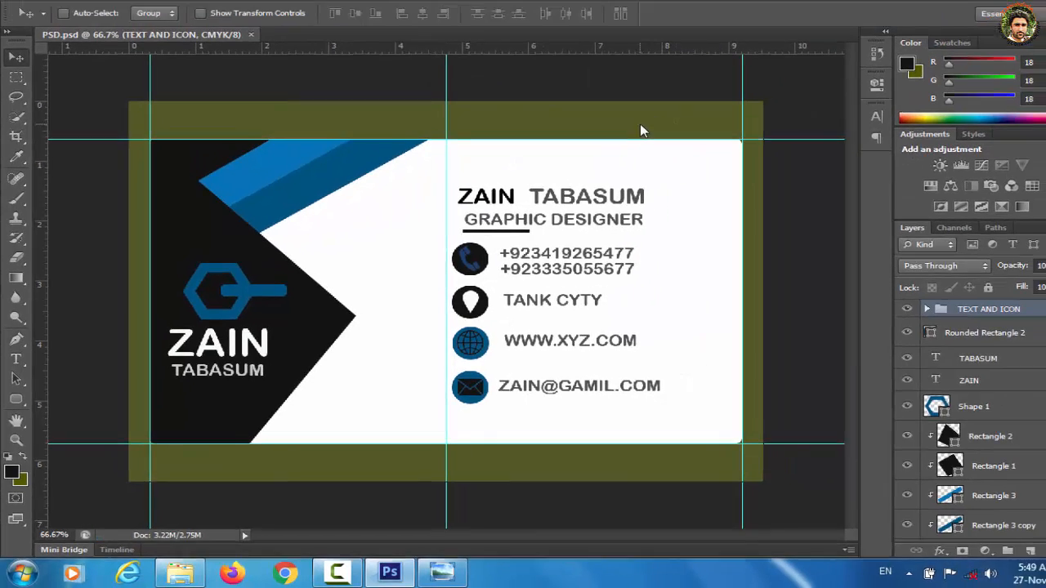
click(174, 576)
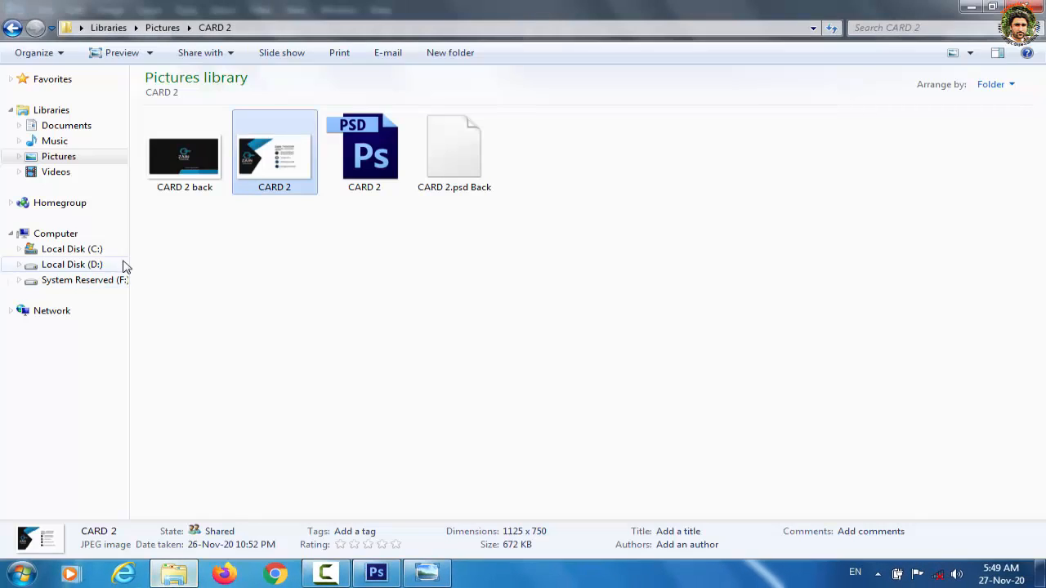
click(59, 157)
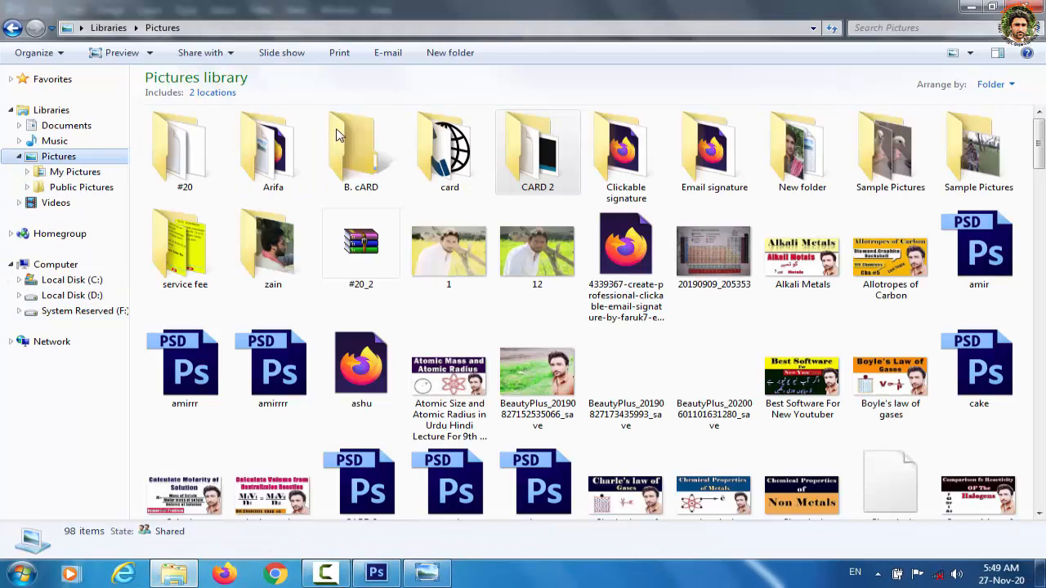
double_click(366, 172)
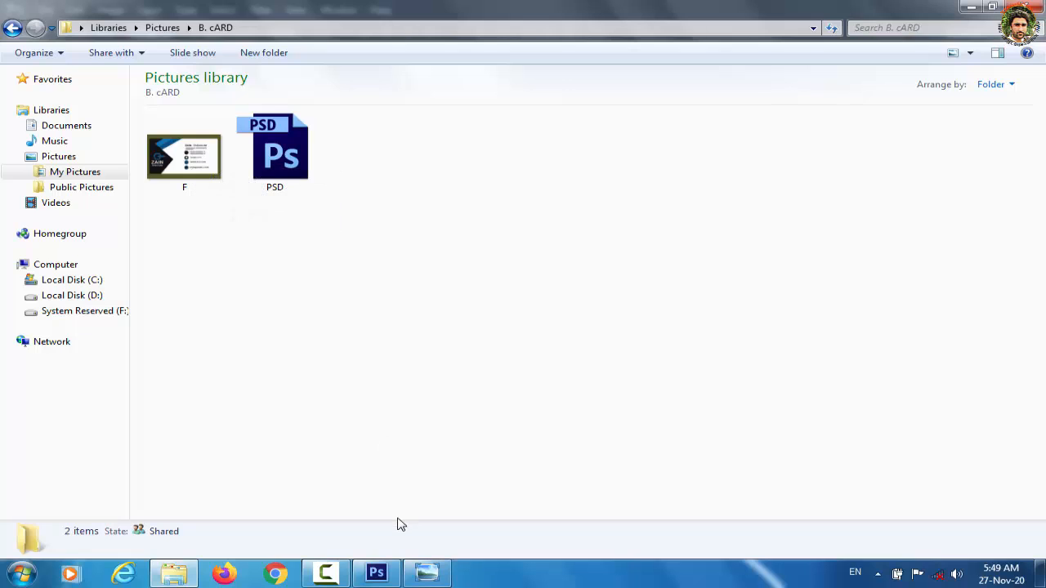
click(378, 574)
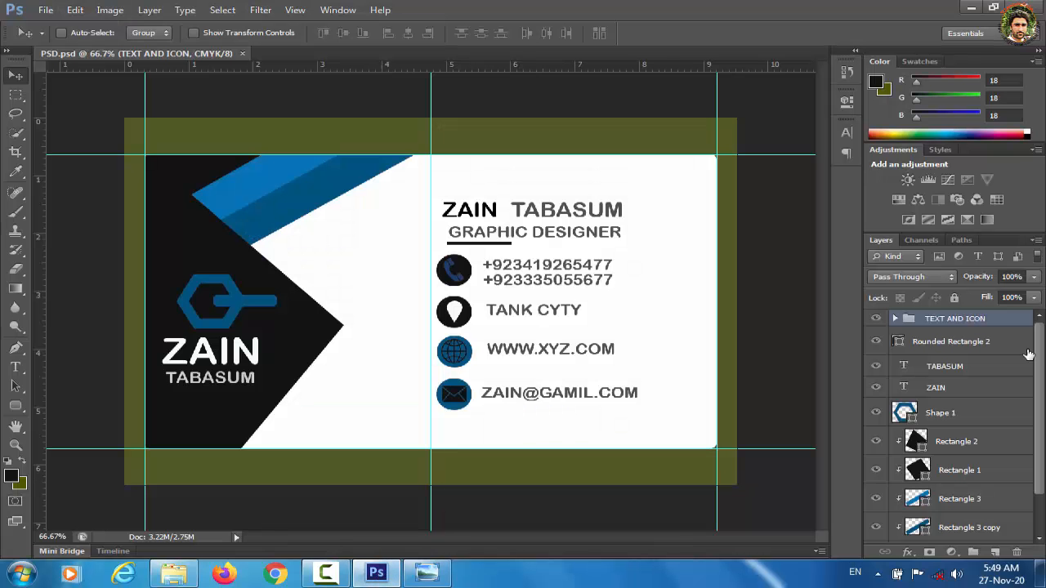
Step: Hide the olive Background layer and save the card in JPEG format as PSD F
scroll(1042, 366, down, 2)
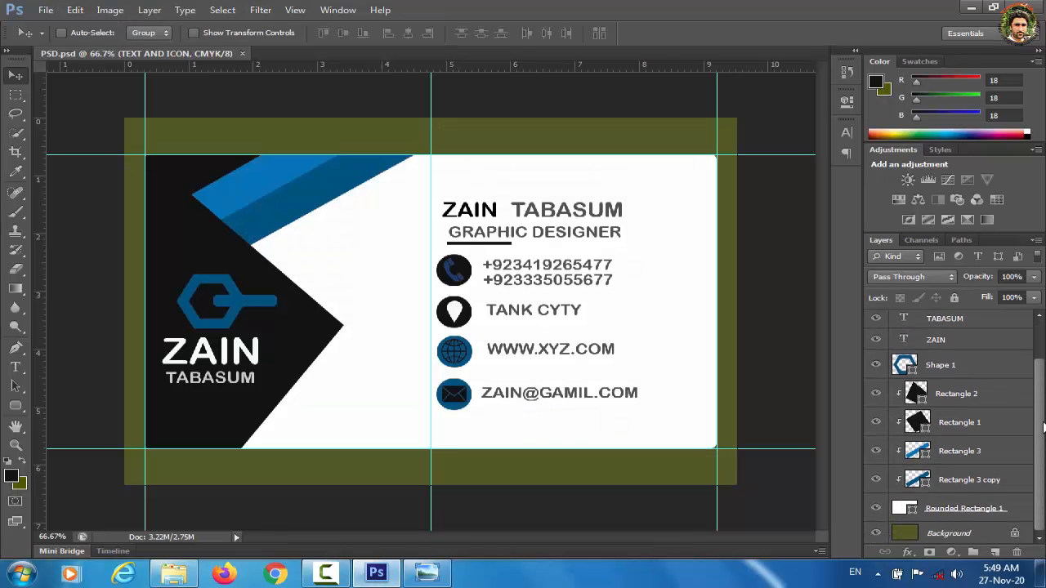
click(875, 534)
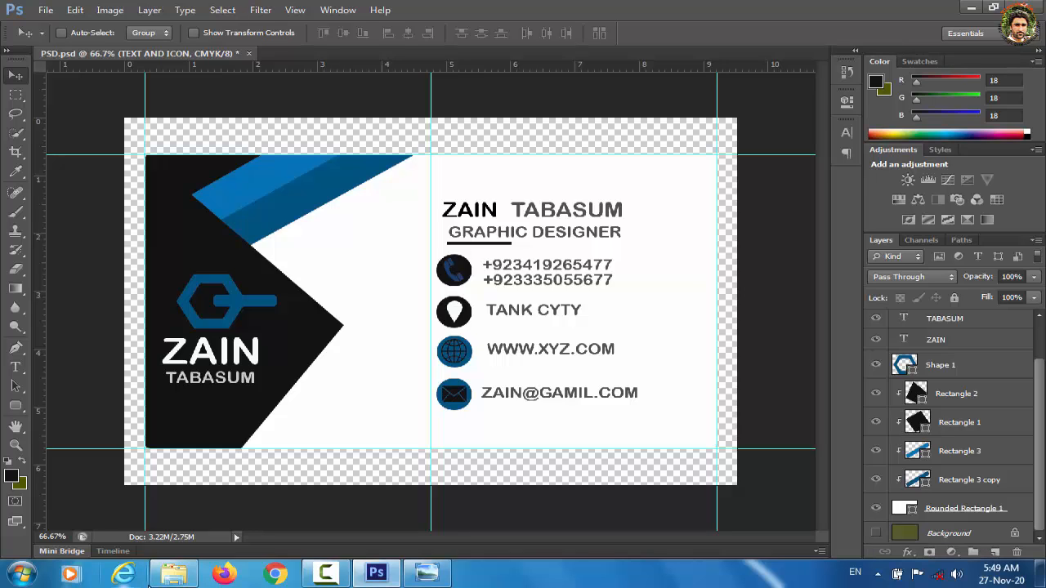
click(173, 574)
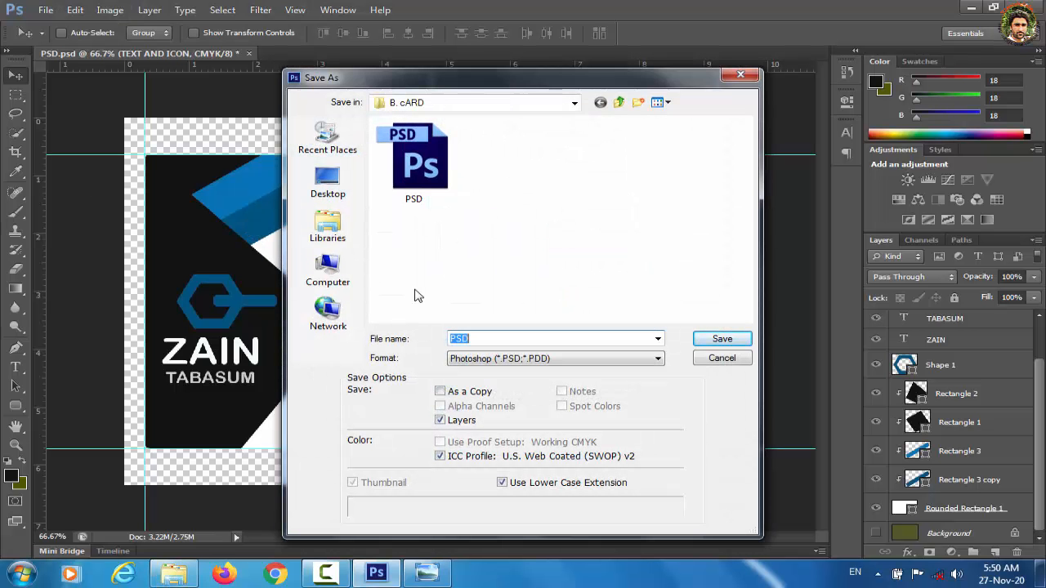
click(485, 339)
click(658, 358)
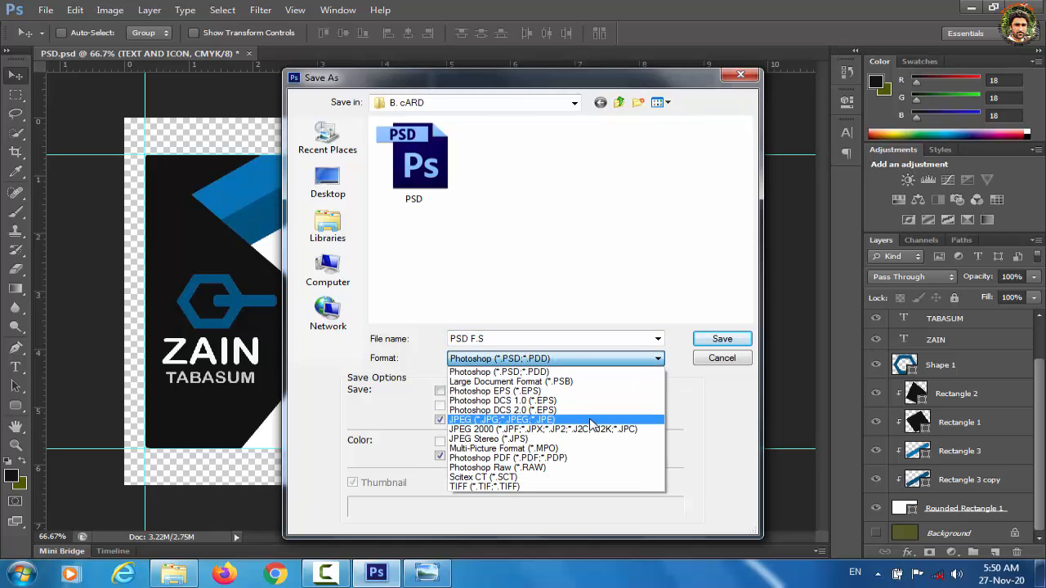
click(590, 420)
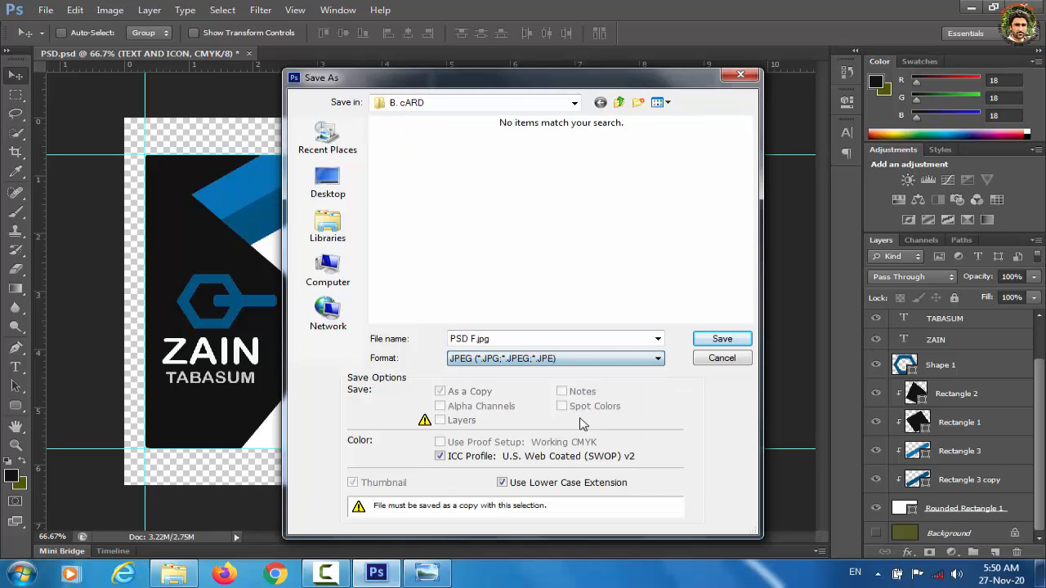
click(723, 340)
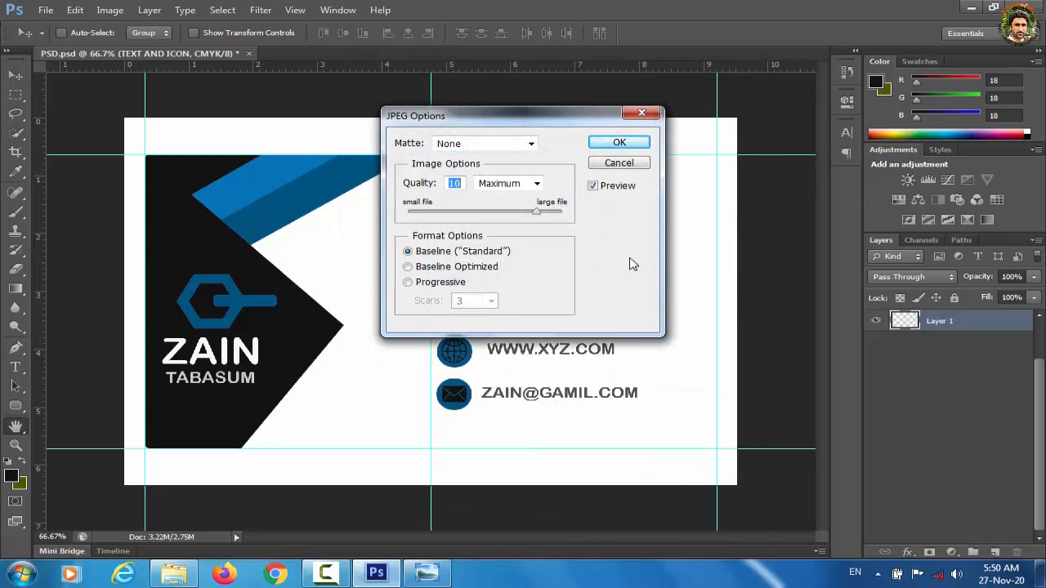
Step: Accept maximum JPEG quality, then verify PSD F.jpg sits in the B. cARD folder
click(620, 143)
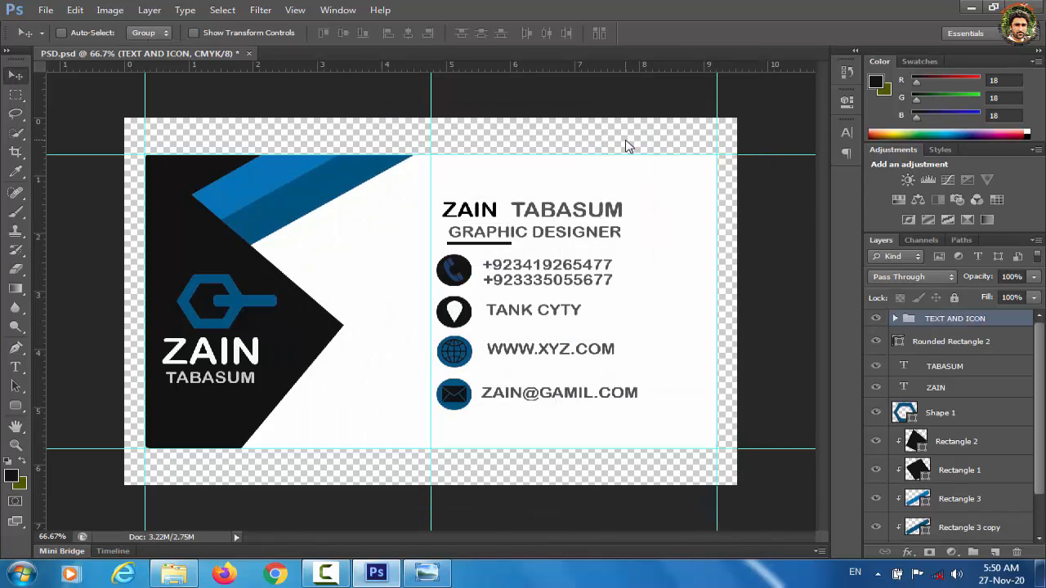
click(173, 575)
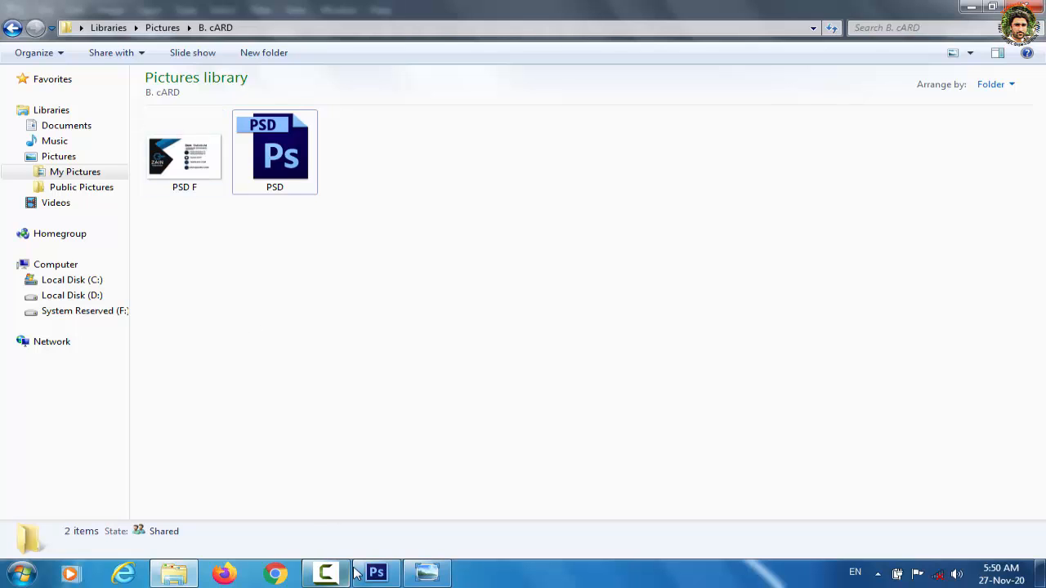
click(376, 490)
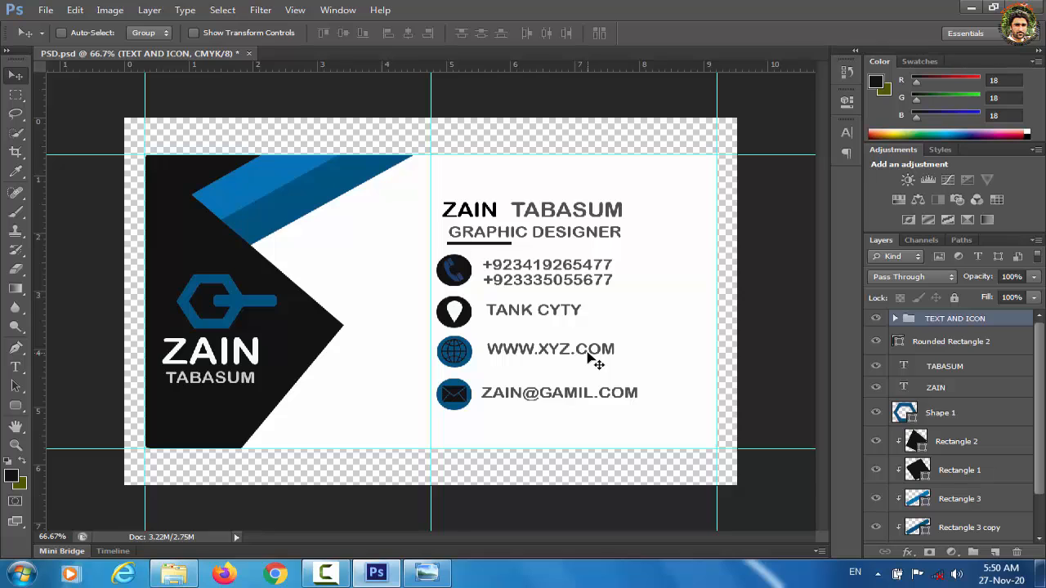
Step: Hide the TEXT AND ICON group
scroll(1043, 368, down, 2)
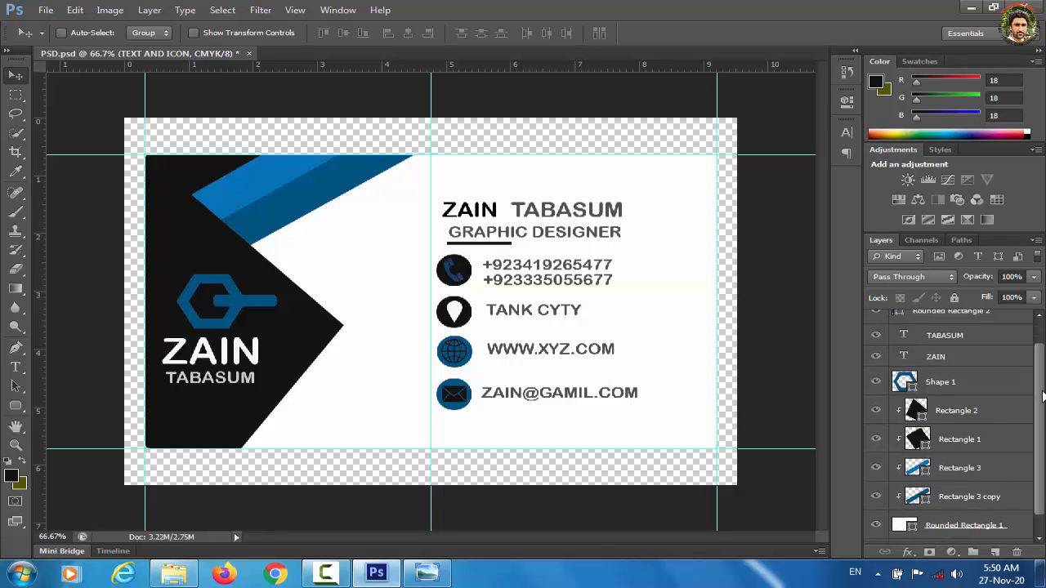
scroll(1042, 343, up, 2)
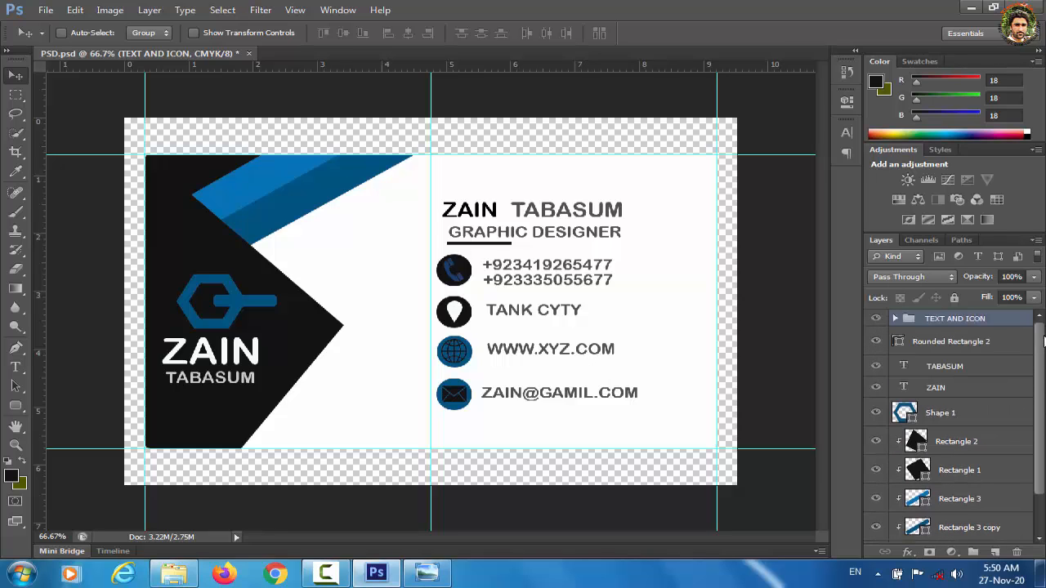
click(876, 319)
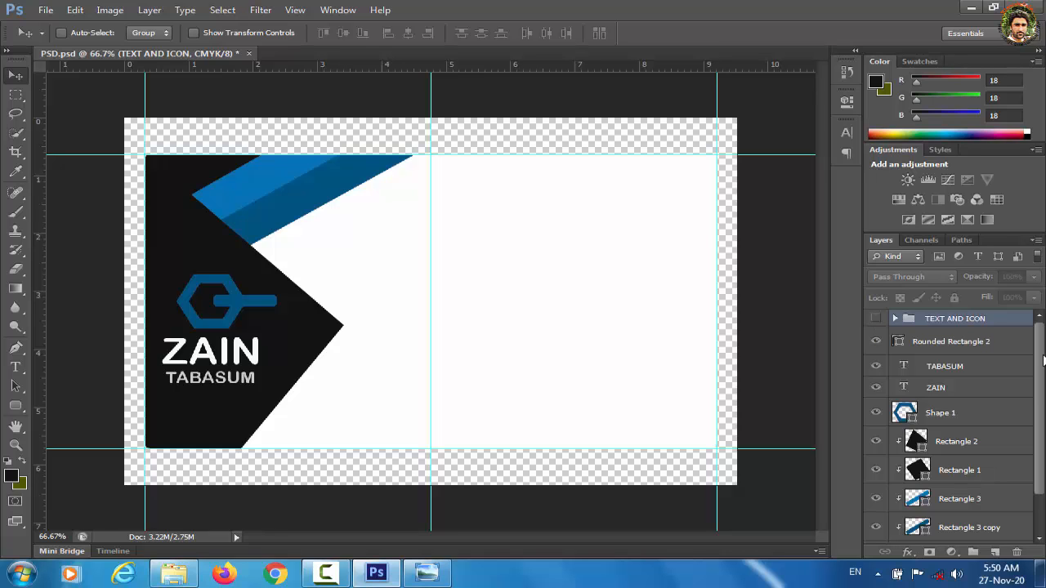
scroll(1044, 360, down, 2)
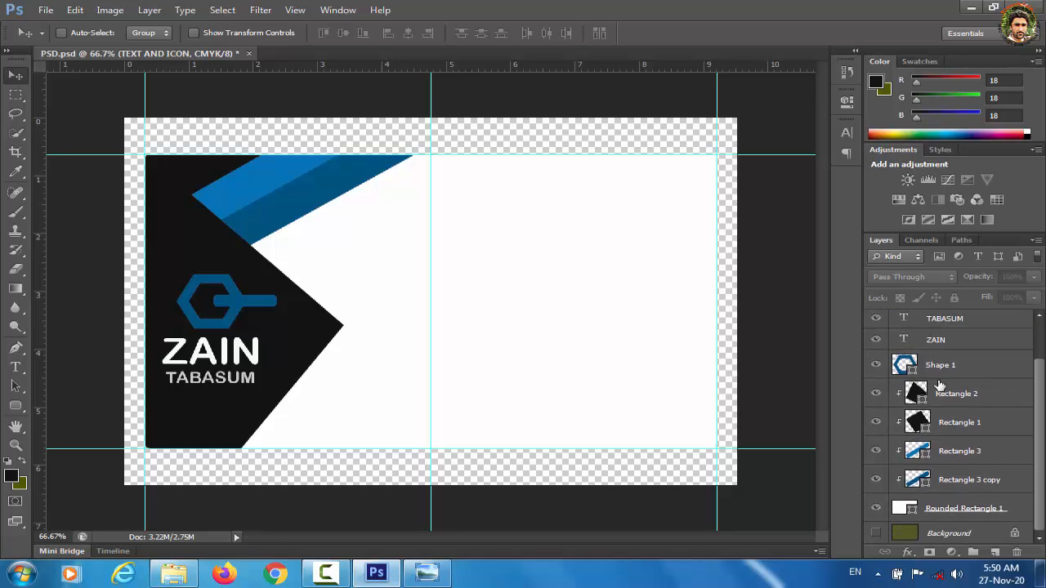
click(956, 451)
click(953, 364)
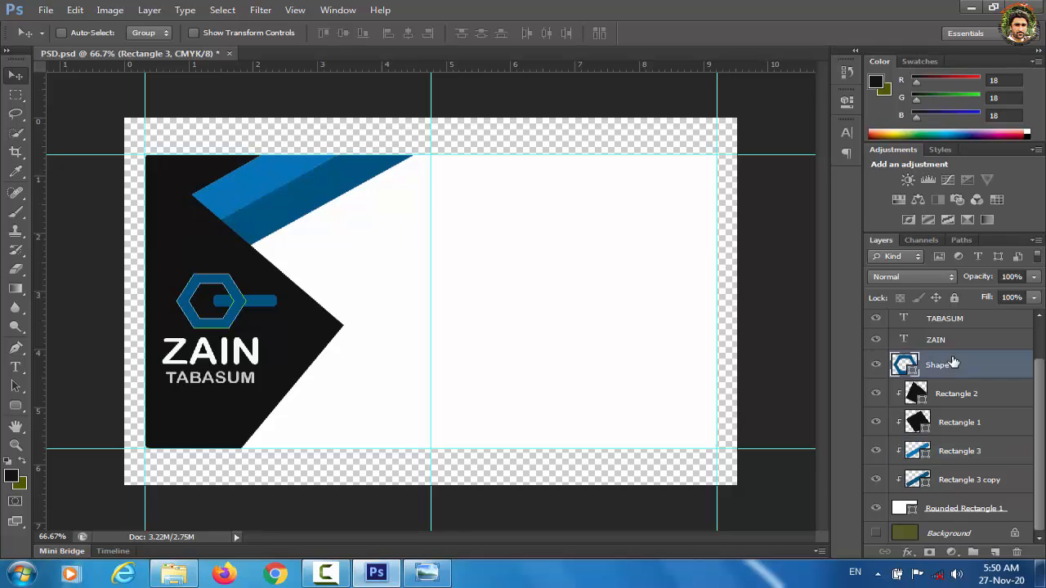
shift+click(944, 344)
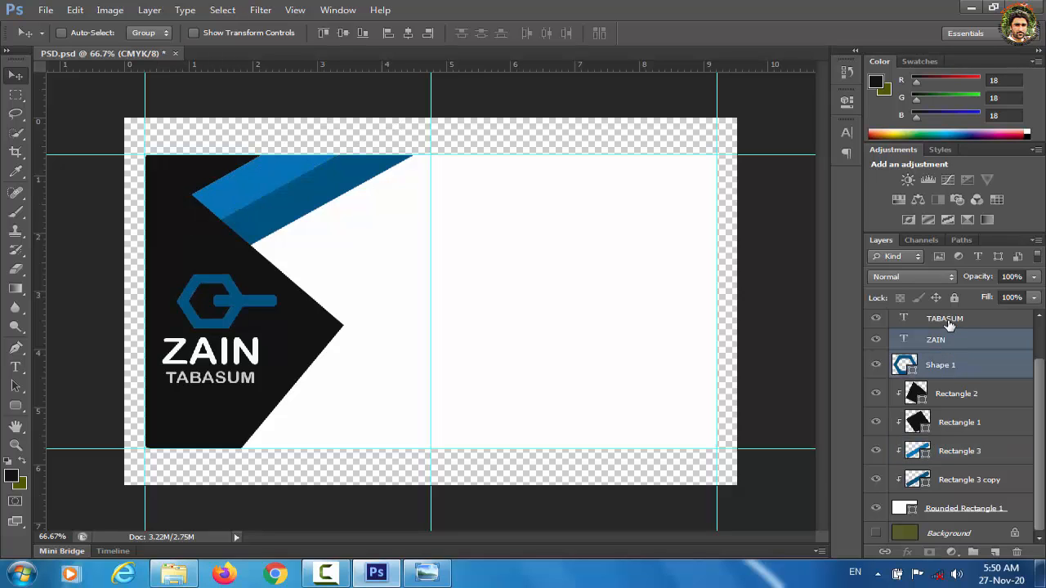
shift+click(946, 322)
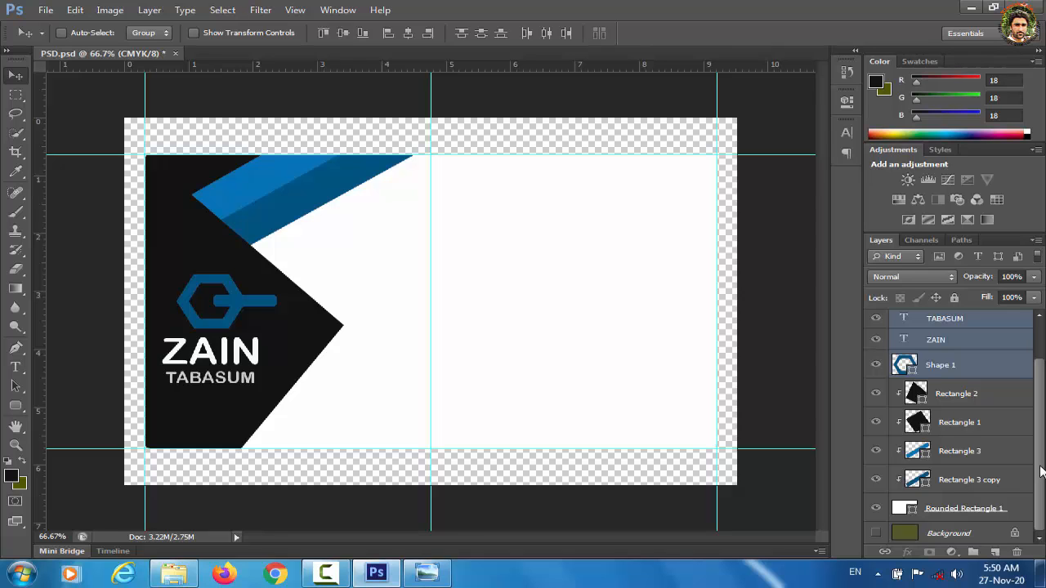
scroll(1042, 471, up, 1)
shift+click(931, 351)
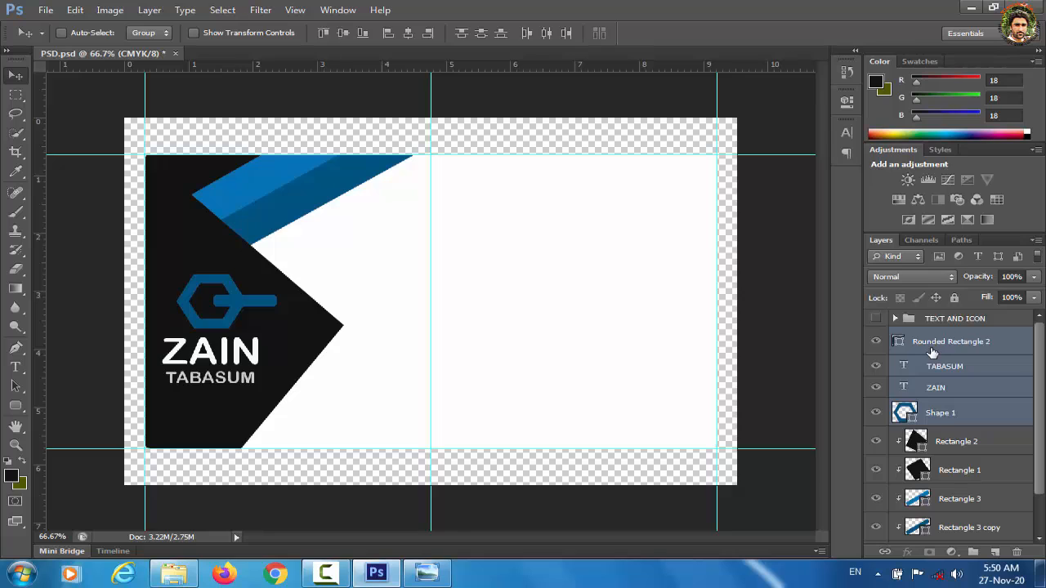
key(ctrl+g)
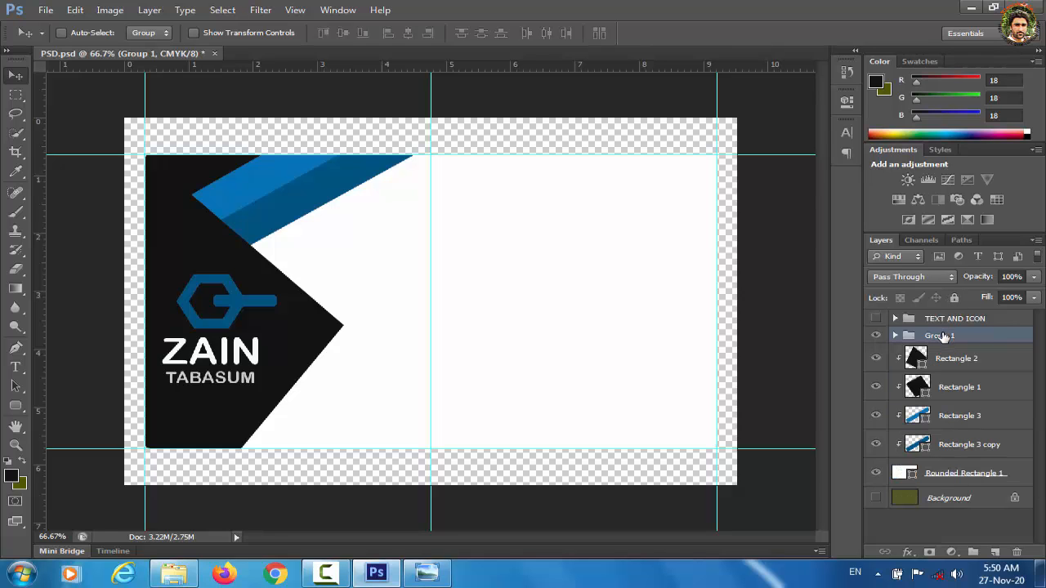
double_click(939, 336)
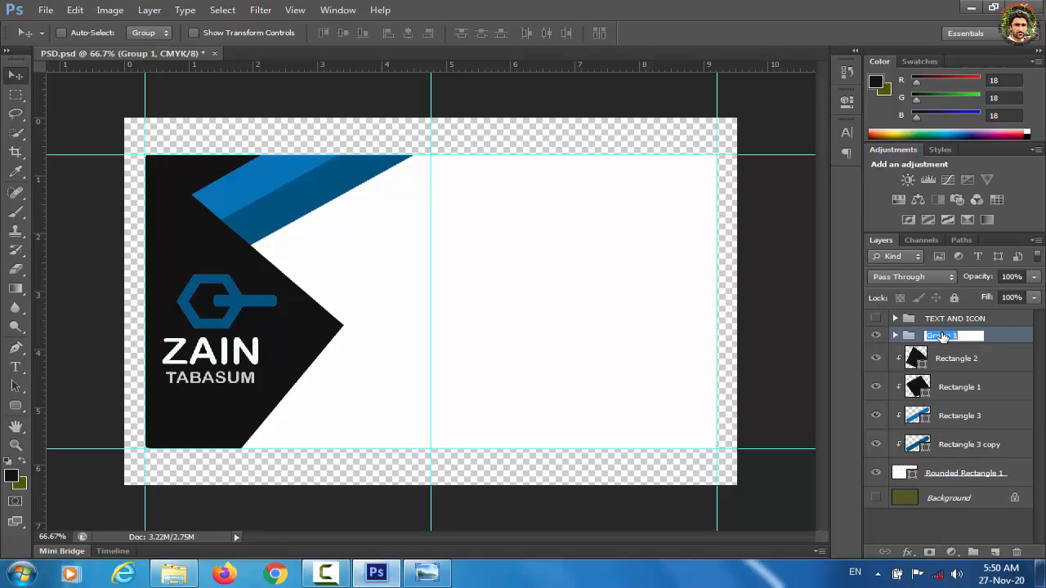
text(LOGO)
click(934, 521)
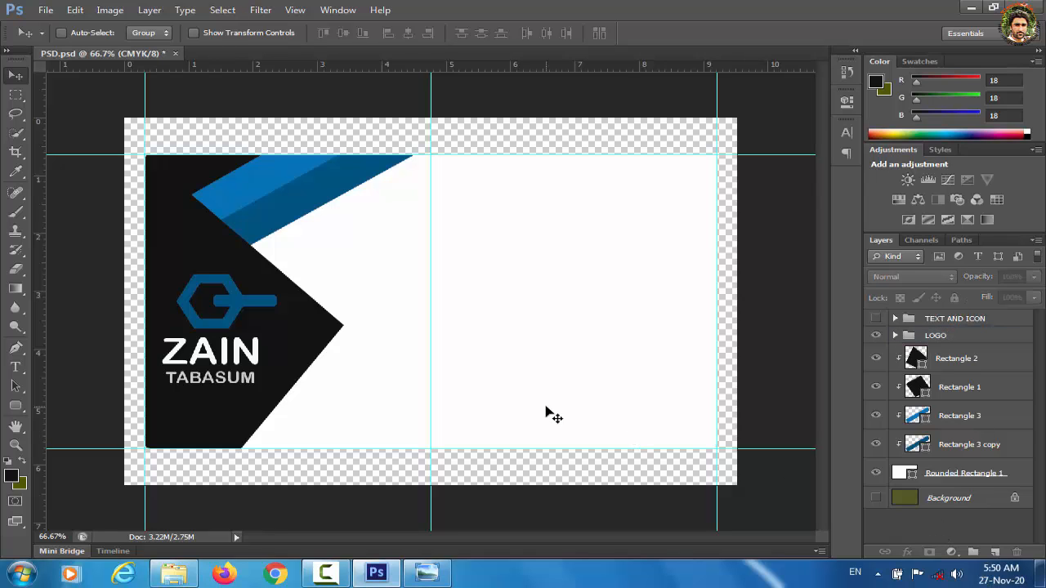
click(22, 463)
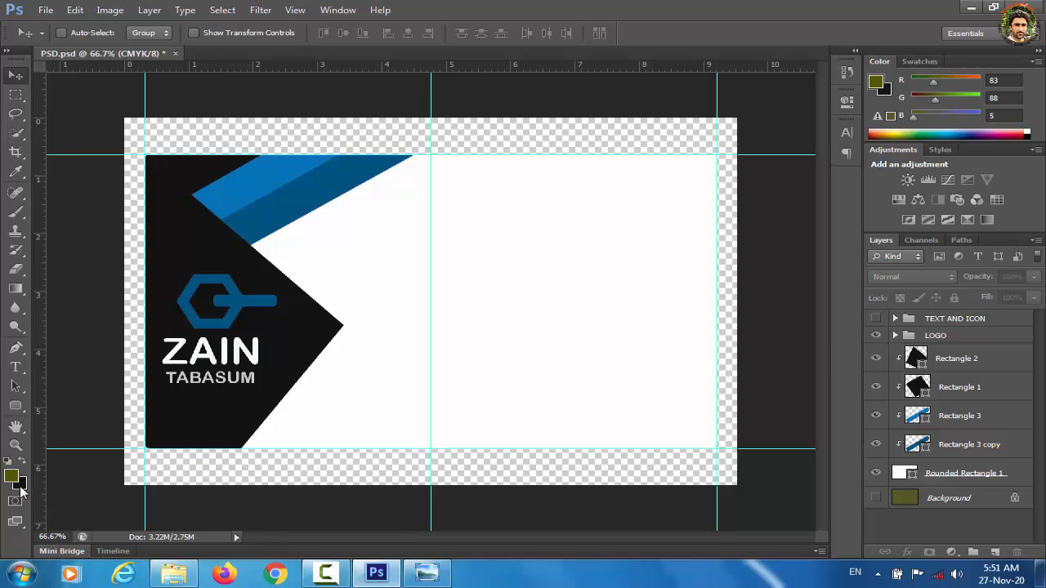
Step: Fill the Rounded Rectangle 1 card shape with the near-black background colour
click(18, 486)
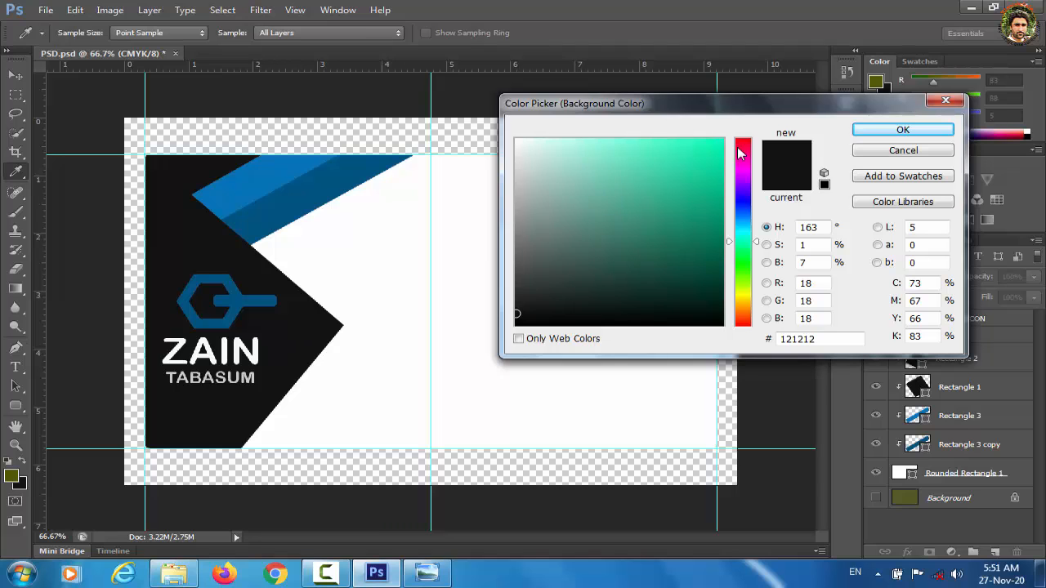
click(902, 129)
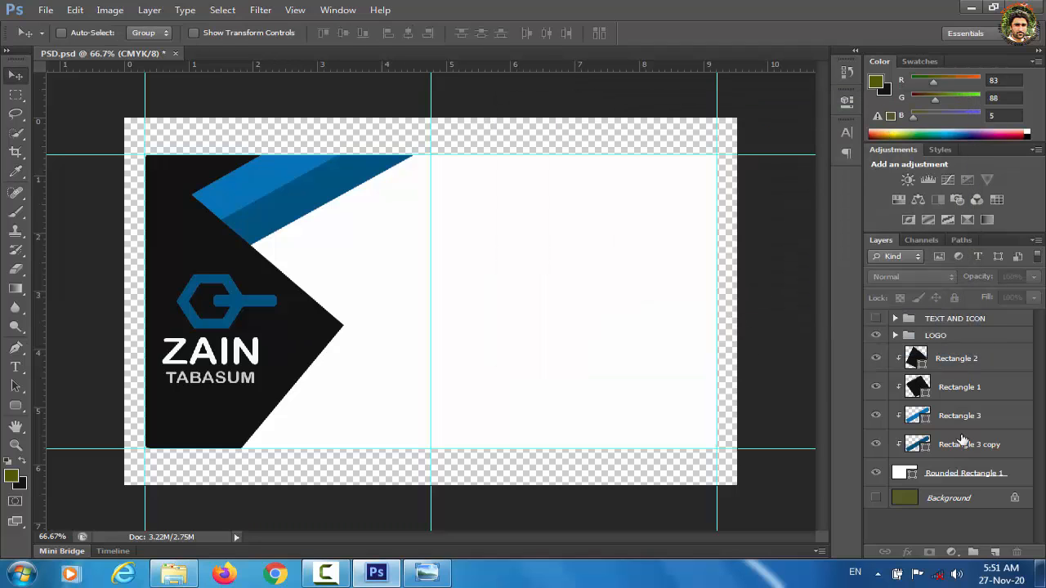
click(961, 478)
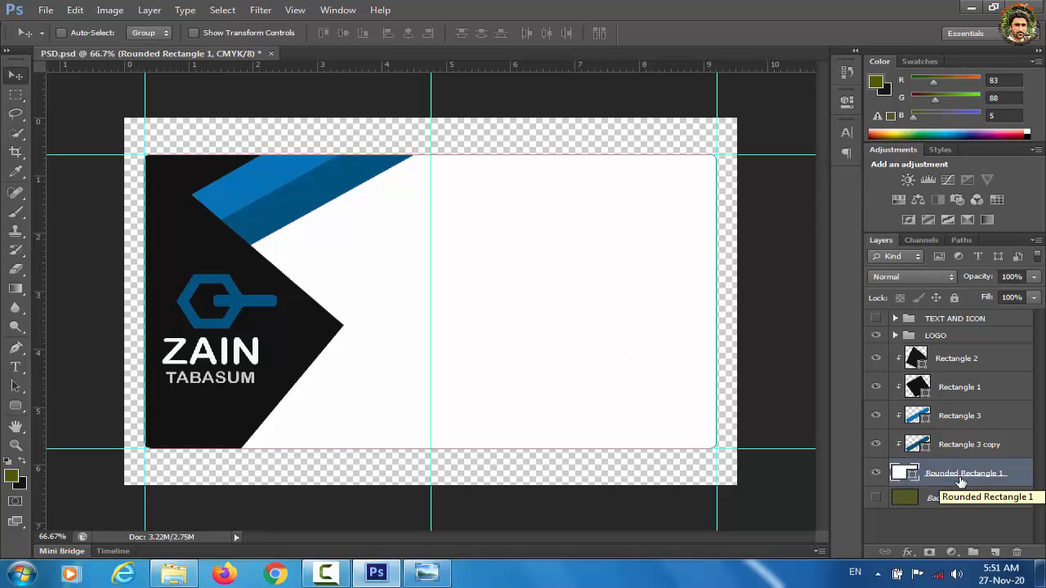
key(ctrl+BackSpace)
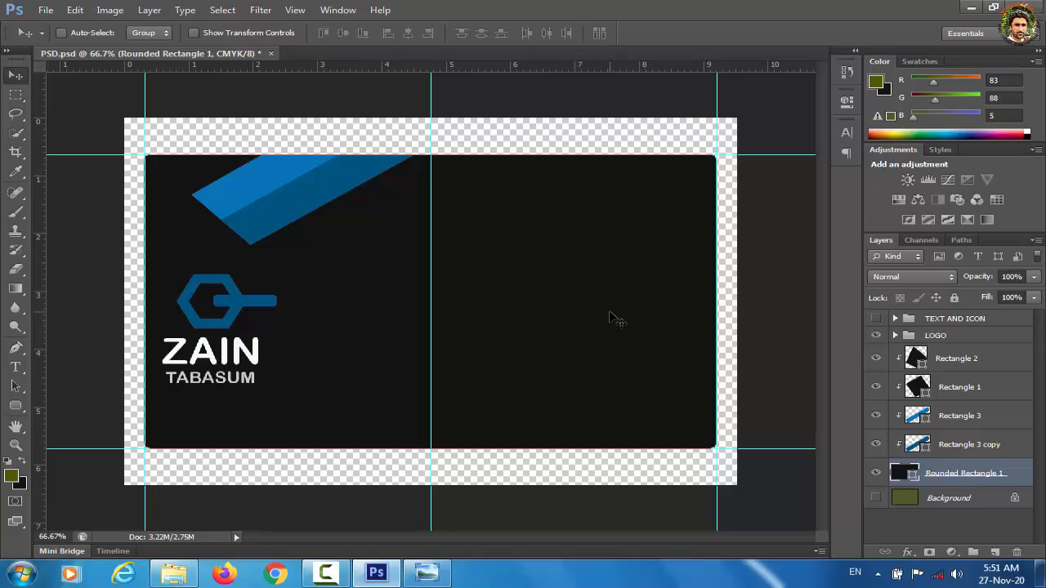
Step: Delete the Rectangle 1, Rectangle 2, Rectangle 3 and Rectangle 3 copy layers
click(945, 387)
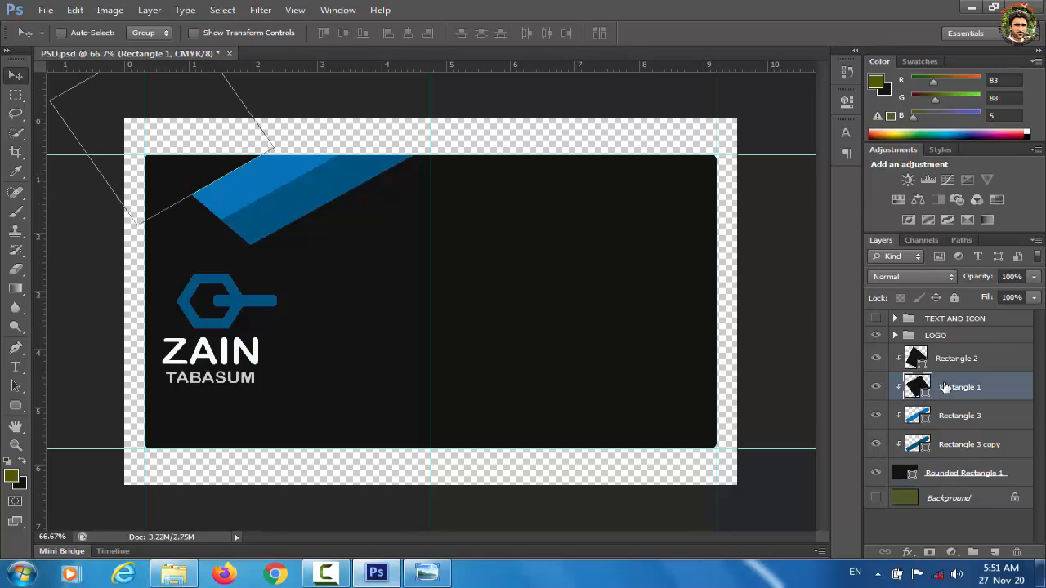
key(Delete)
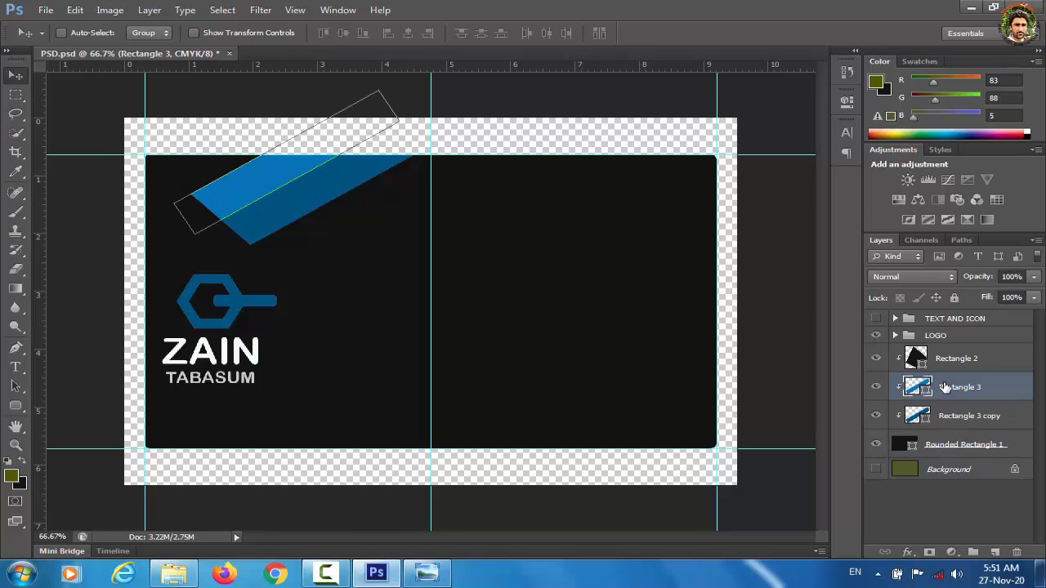
click(953, 362)
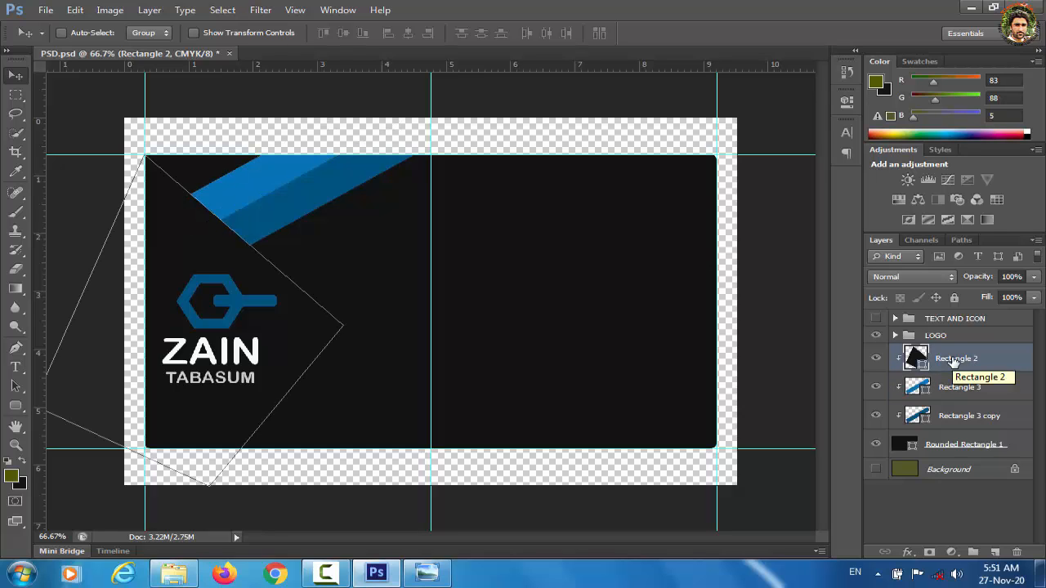
key(Delete)
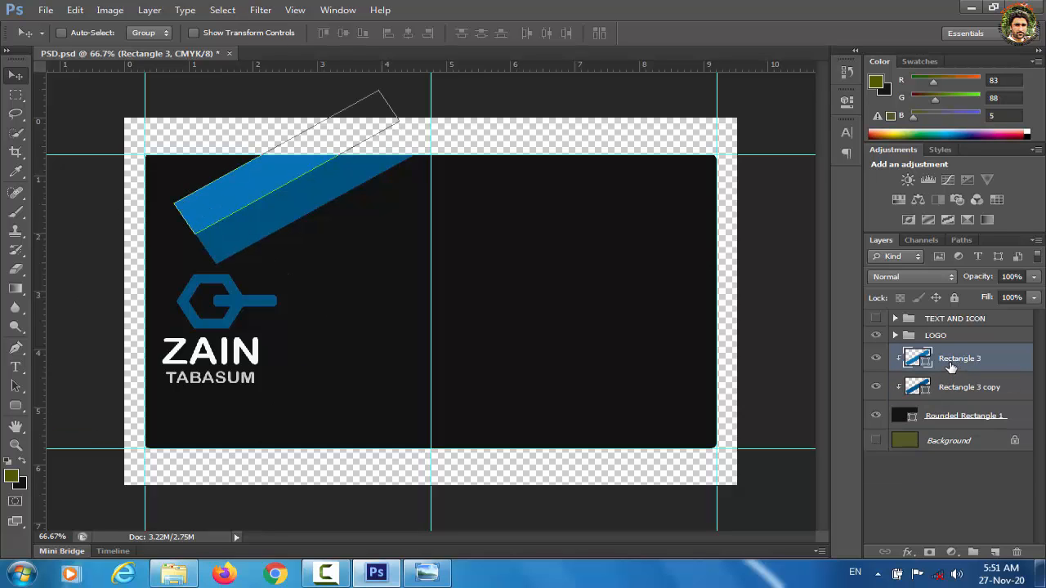
key(Delete)
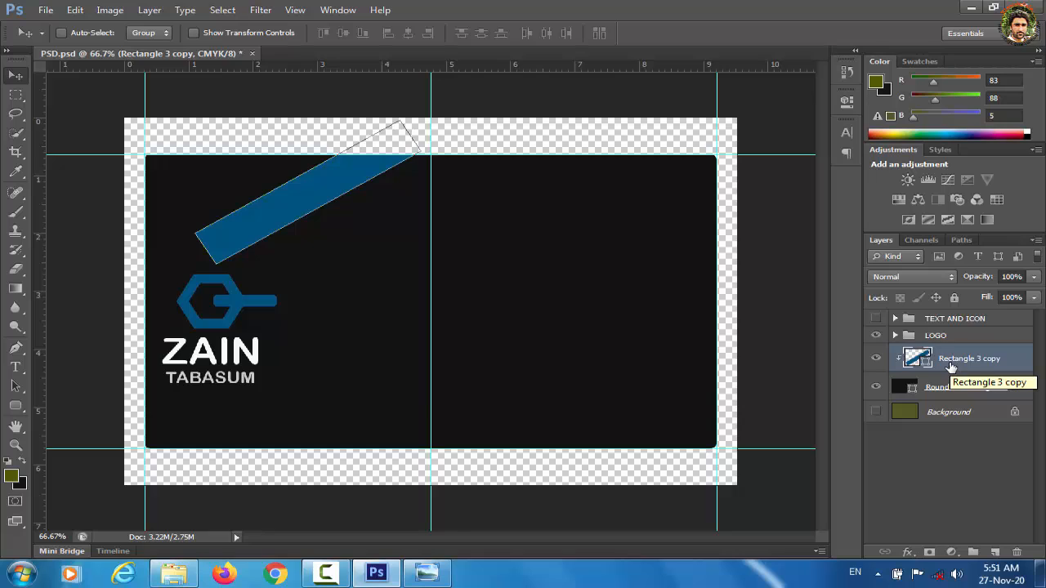
key(Delete)
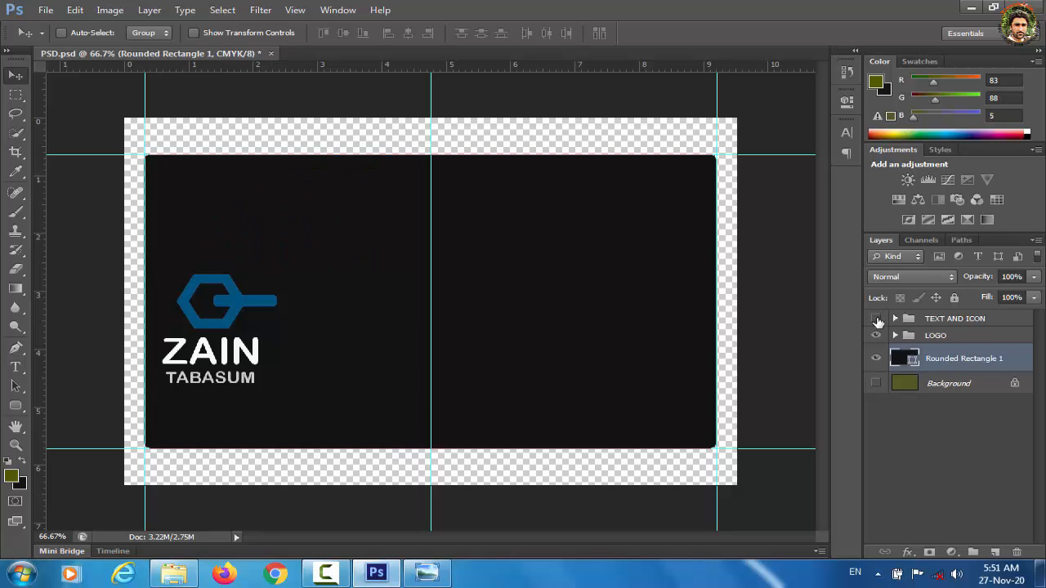
Step: Hide TEXT AND ICON and drag the LOGO group to the centre of the dark card
click(877, 319)
click(948, 337)
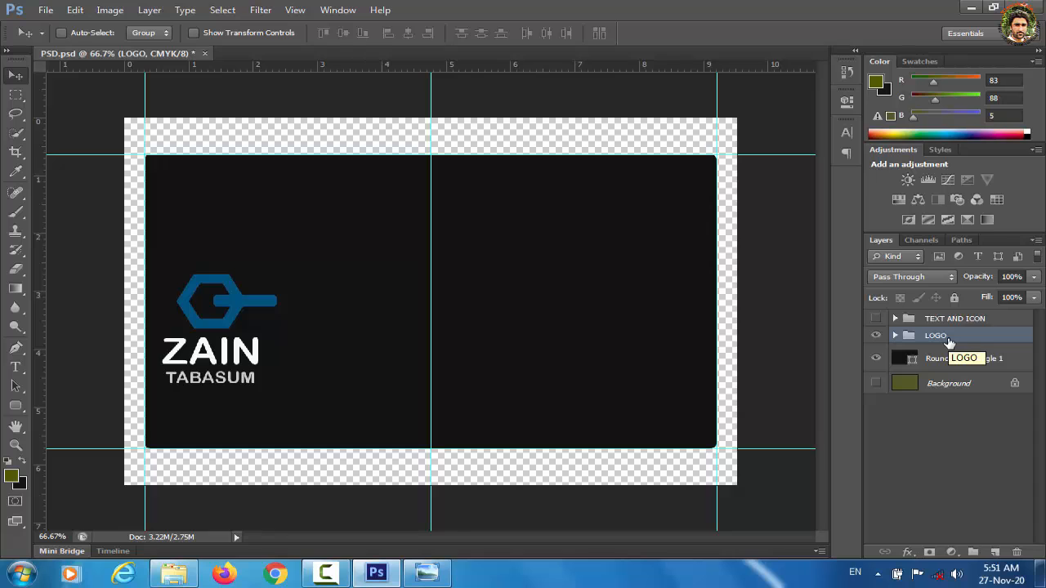
key(Right)
key(Right)
key(Right)
key(Right)
key(Right)
key(Right)
key(Right)
key(Right)
key(Right)
key(Right)
key(Right)
key(Right)
key(Right)
key(Right)
key(Right)
key(Right)
key(Right)
key(Right)
key(Right)
key(Right)
key(Right)
key(Right)
key(Right)
key(Right)
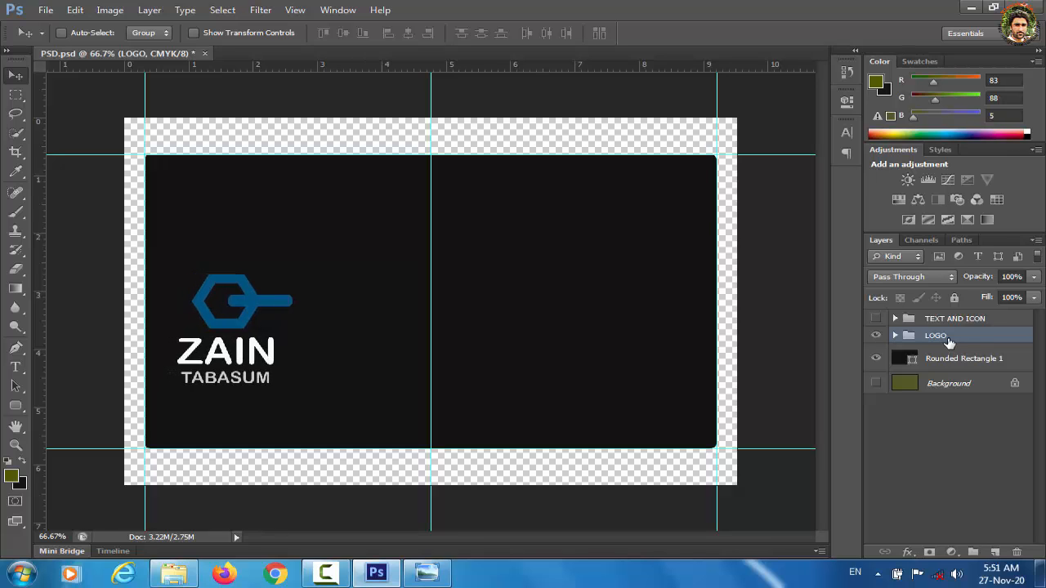
drag(253, 328, 440, 272)
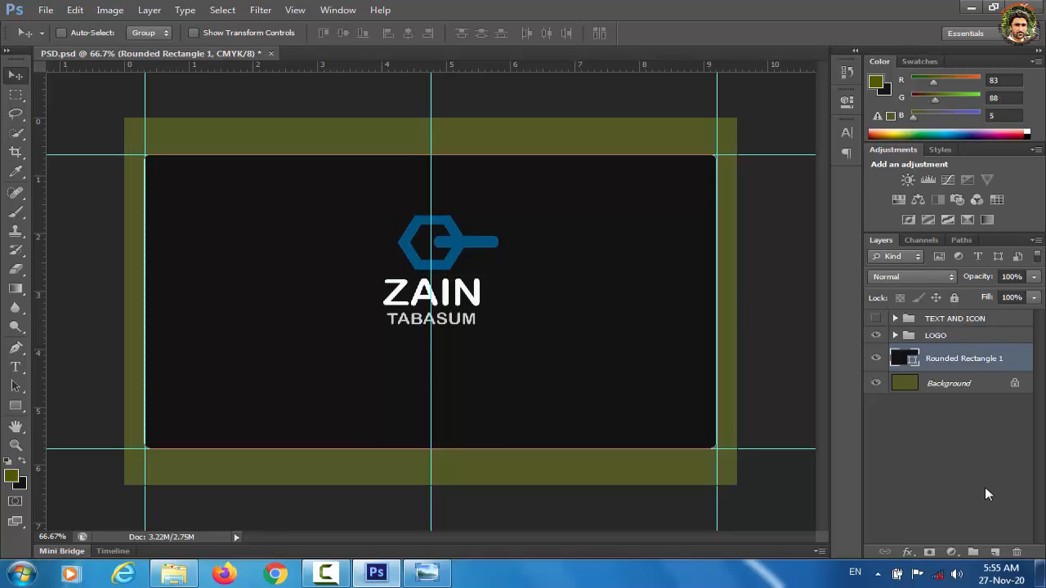
Step: Draw a bar at the card's bottom right, fill it with the logo blue, and clip it to the card
click(15, 406)
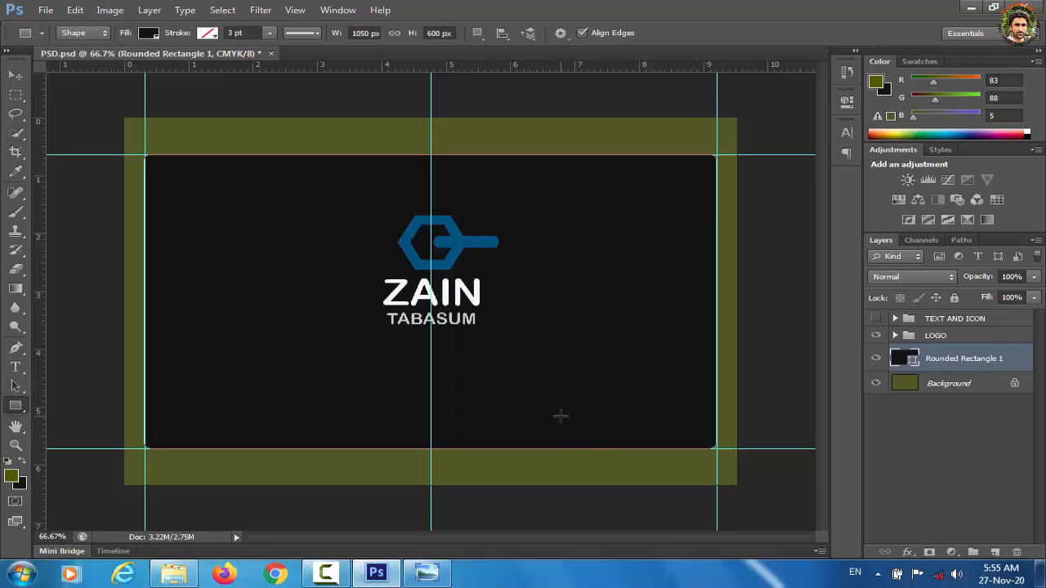
drag(560, 417, 737, 459)
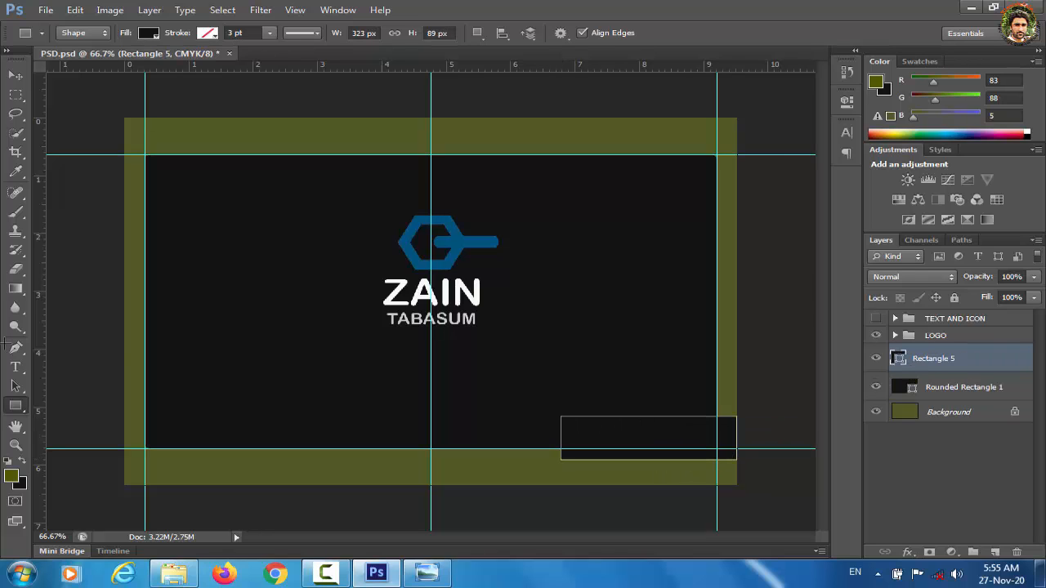
click(16, 76)
key(Left)
key(Left)
key(Left)
key(Left)
key(Left)
key(Left)
key(Left)
key(Left)
key(Left)
key(Left)
key(Left)
key(Left)
key(Left)
key(Left)
key(Left)
key(Left)
key(Left)
key(Left)
key(Left)
key(Left)
key(Up)
key(Up)
key(Up)
key(Up)
key(Up)
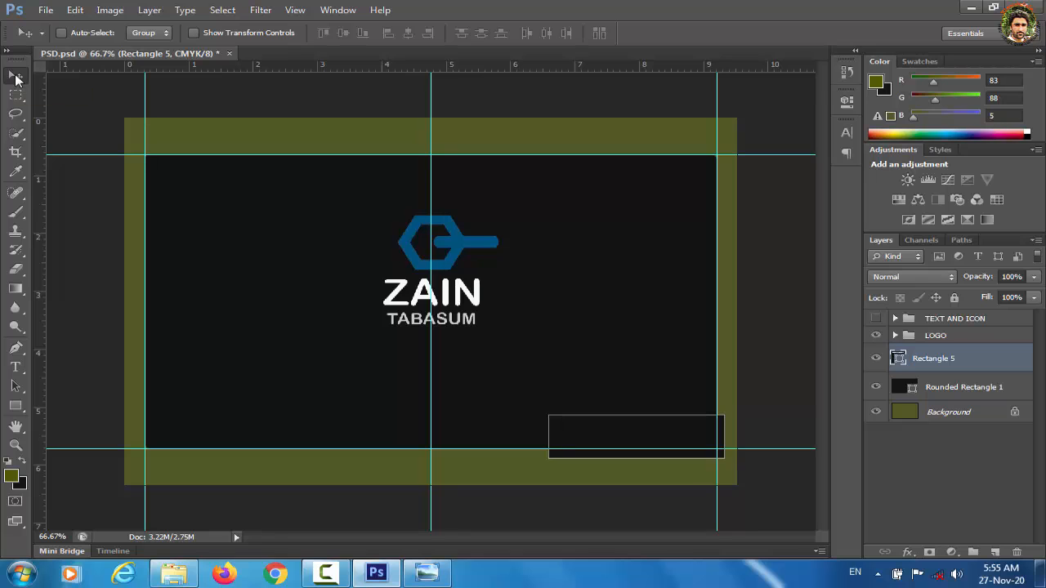
double_click(899, 360)
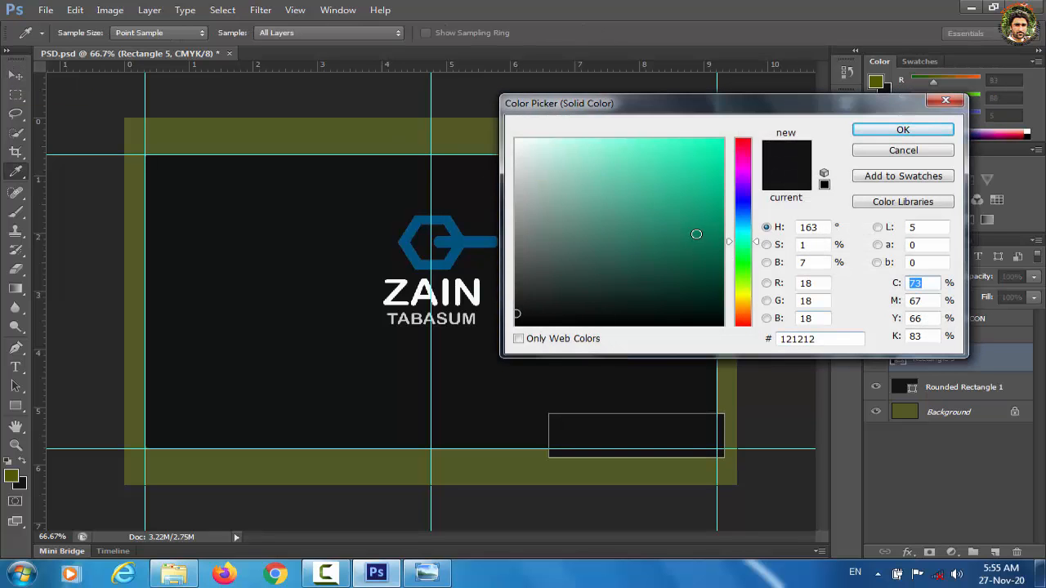
click(460, 245)
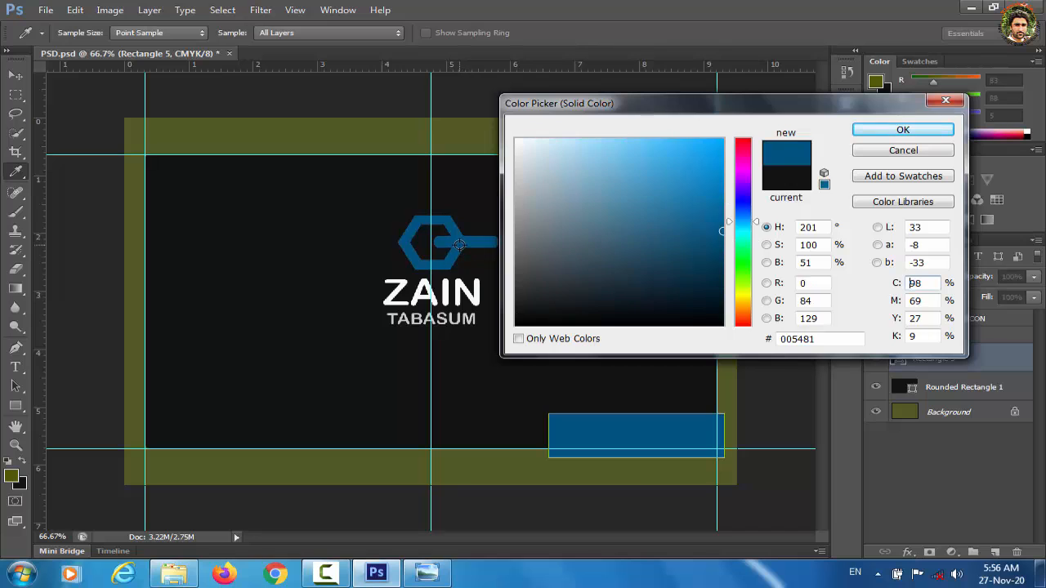
click(901, 131)
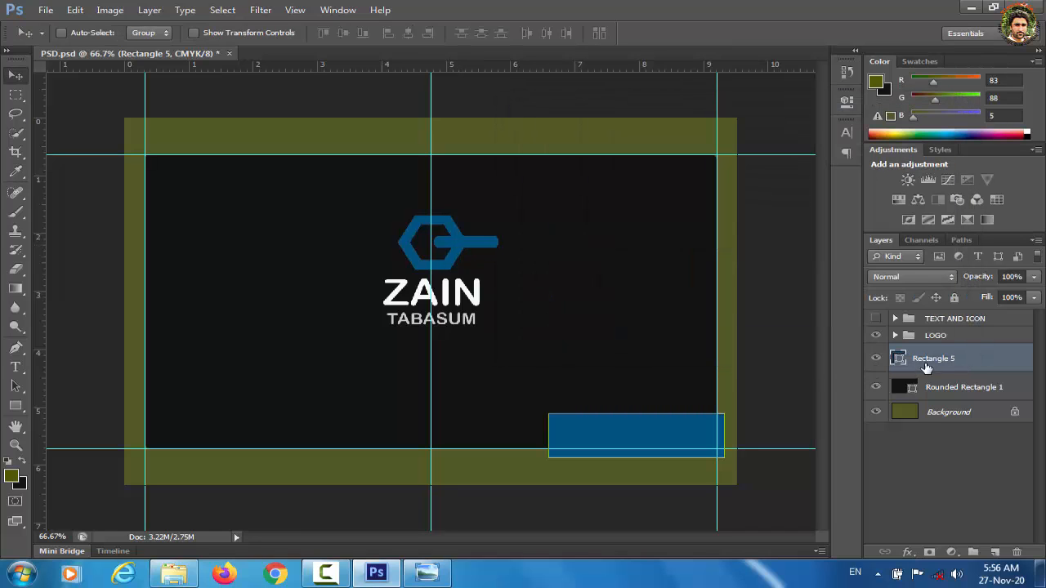
right_click(926, 366)
click(818, 229)
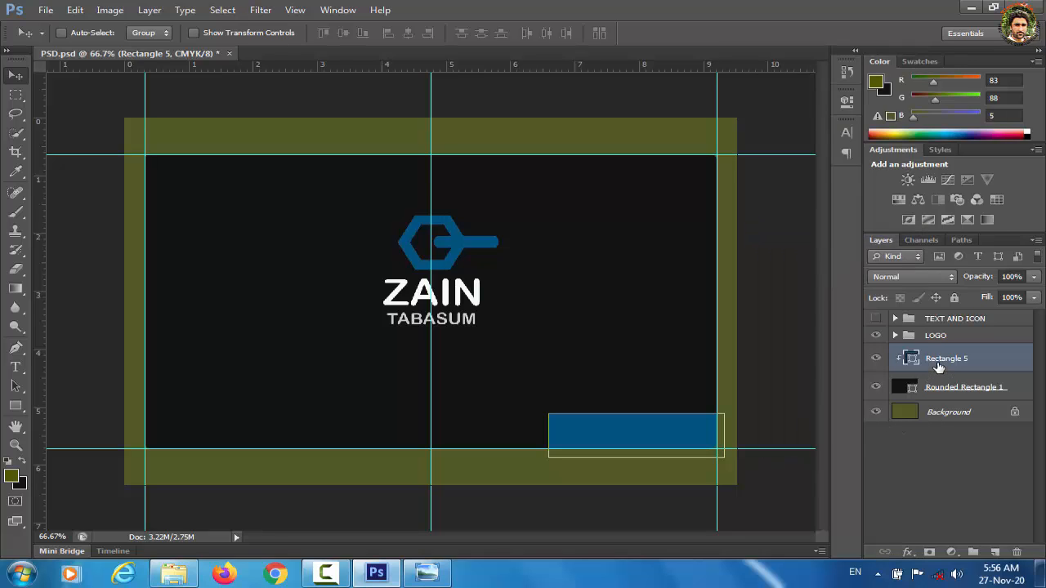
Step: Duplicate the bar, recolour the copy a brighter blue, shift it left and clip it to the card
key(ctrl+j)
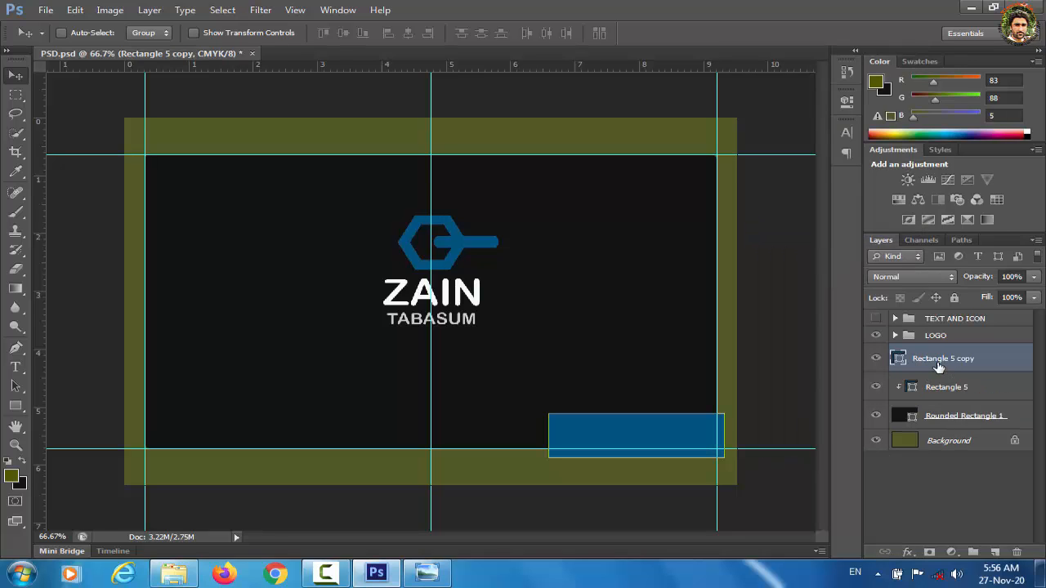
key(i)
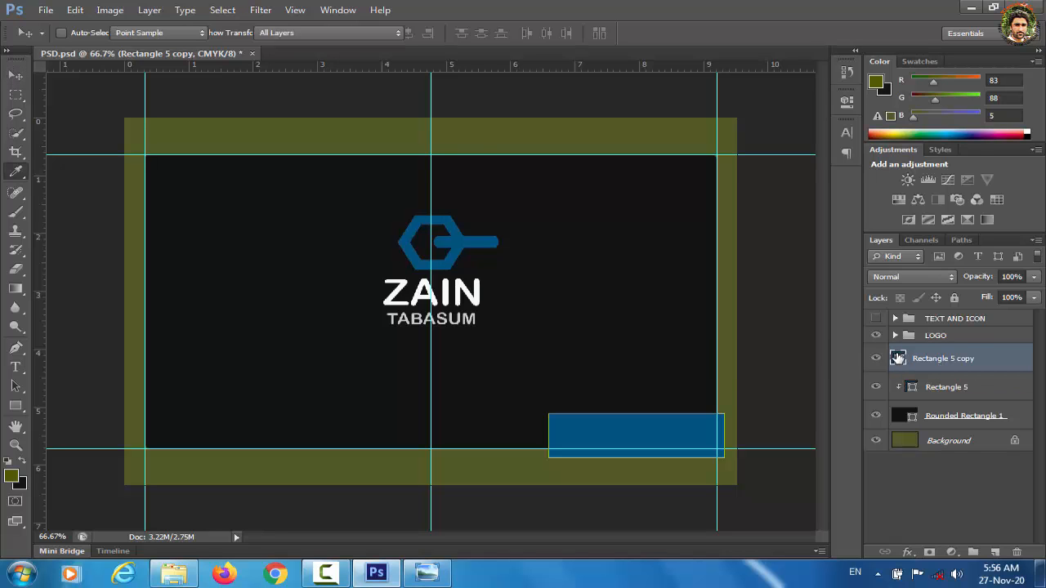
double_click(898, 358)
click(718, 192)
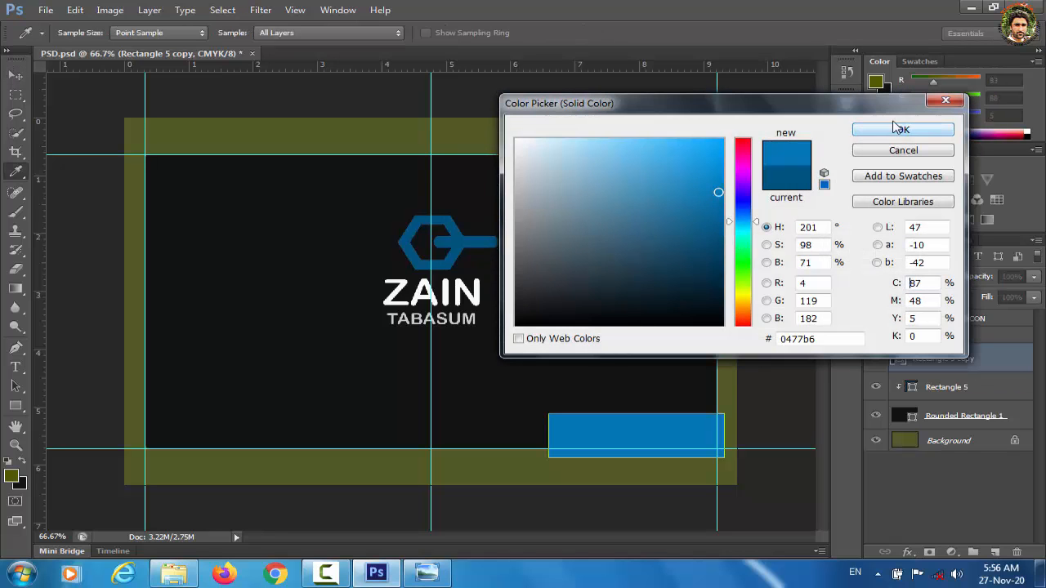
click(900, 130)
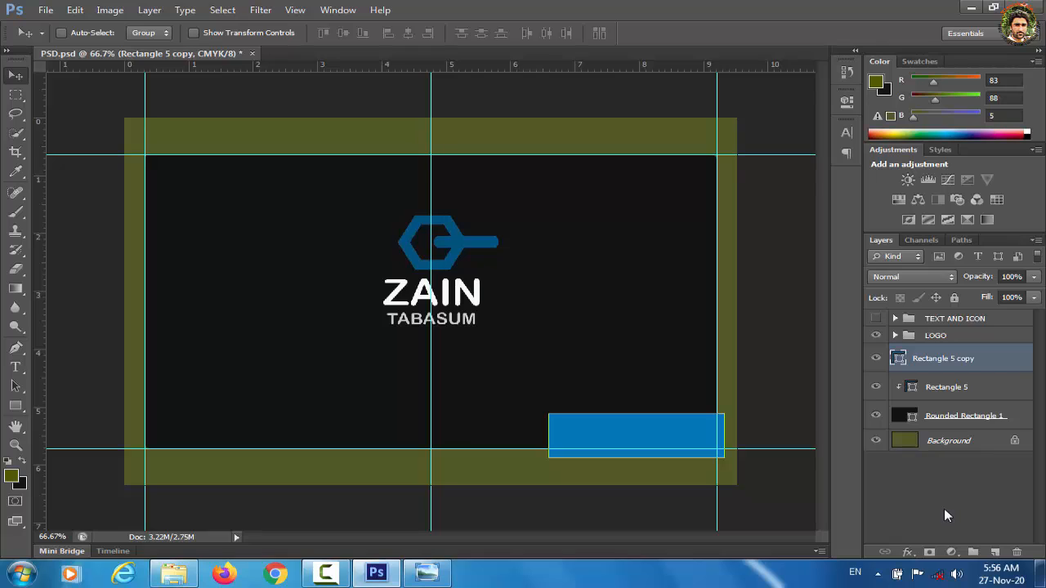
key(shift+Left)
key(shift+Left)
key(shift+Left)
key(shift+Left)
key(shift+Left)
key(shift+Left)
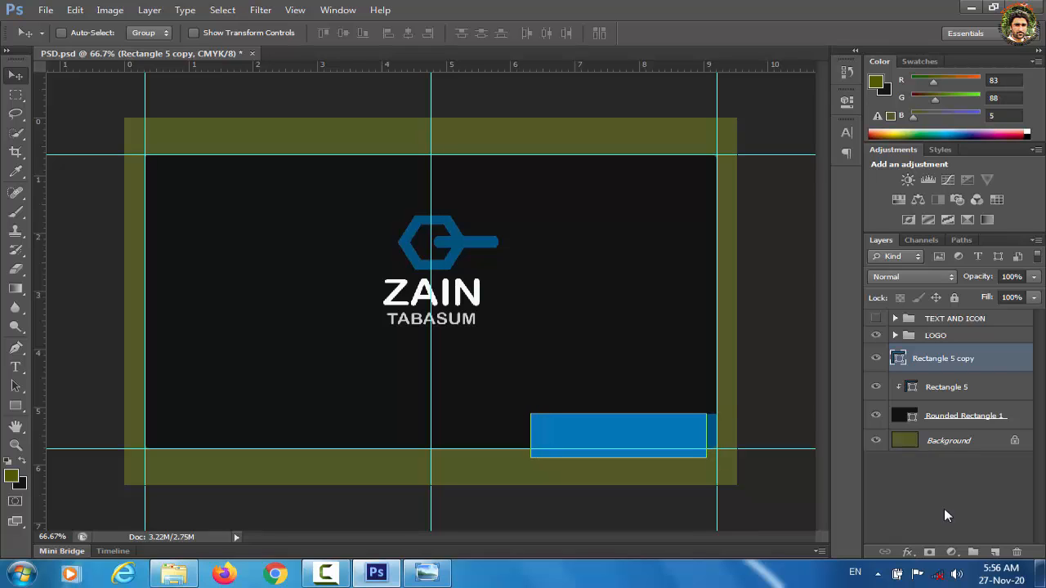
key(shift+Left)
key(shift+Left)
key(shift+Left)
key(shift+Left)
key(shift+Left)
key(shift+Left)
key(shift+Left)
key(shift+Left)
key(shift+Left)
key(shift+Left)
key(shift+Left)
key(shift+Left)
key(shift+Left)
key(shift+Left)
key(shift+Left)
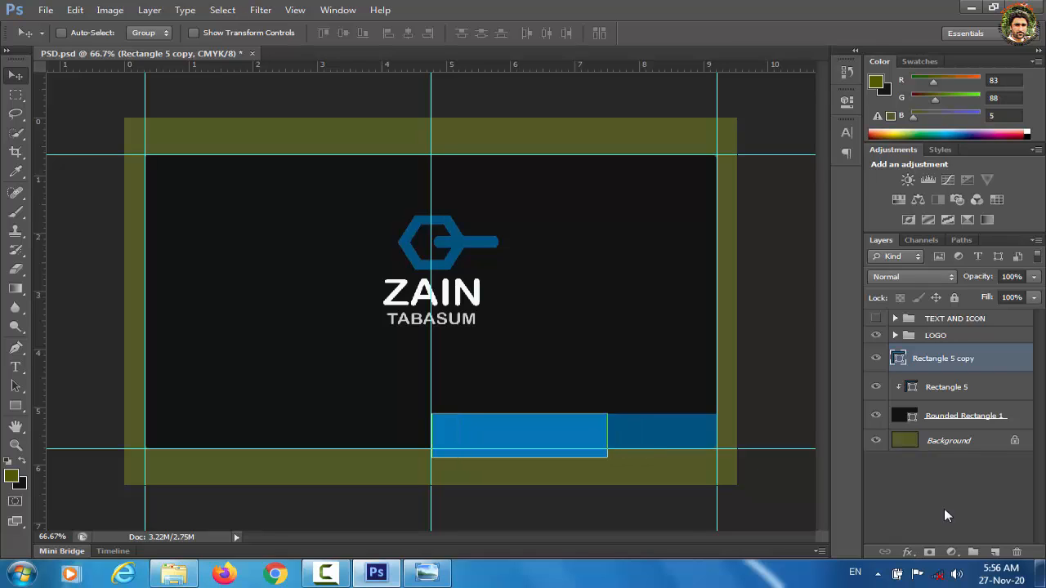
right_click(938, 365)
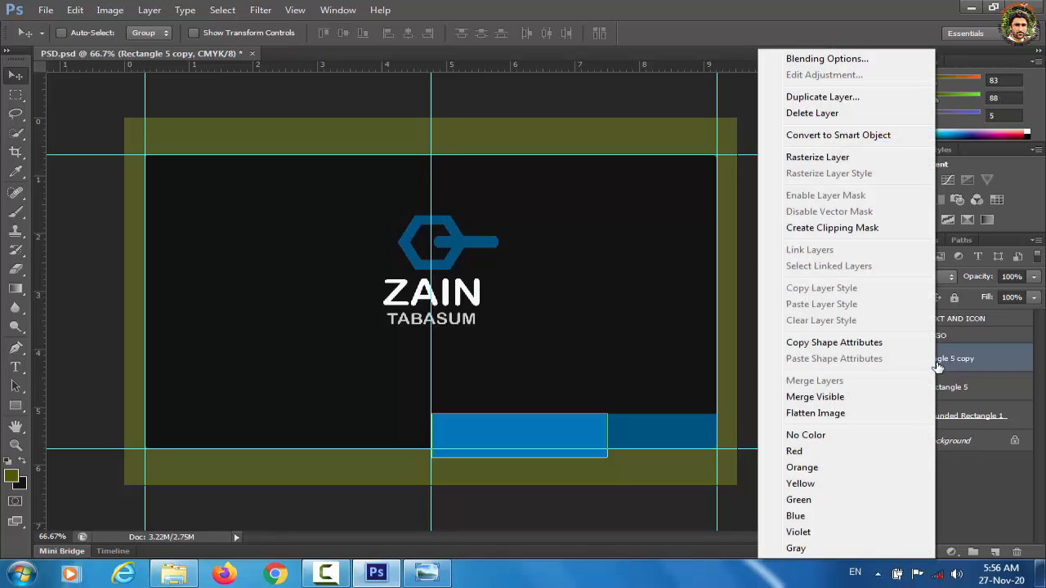
click(830, 232)
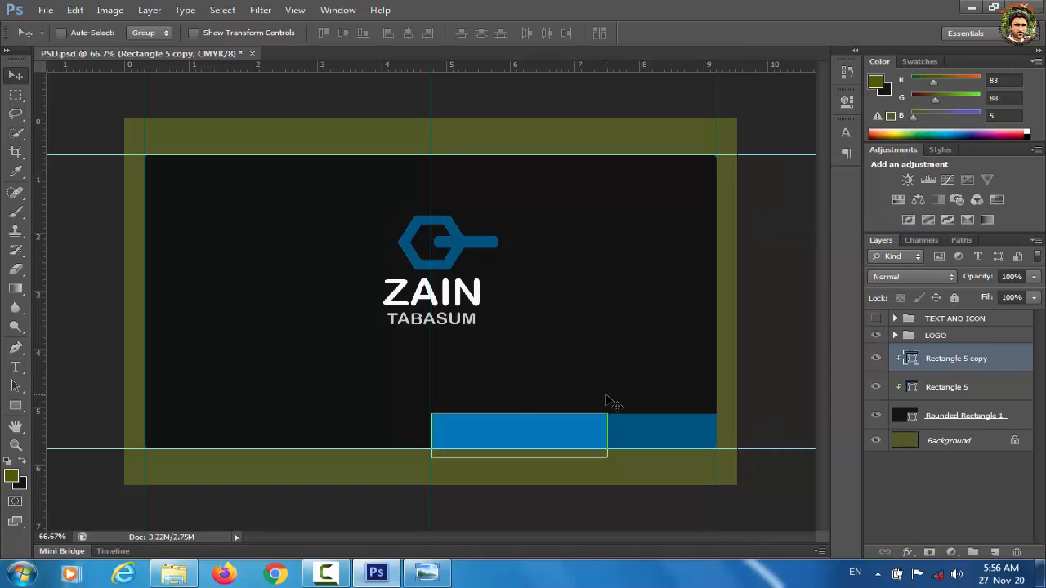
key(ctrl+t)
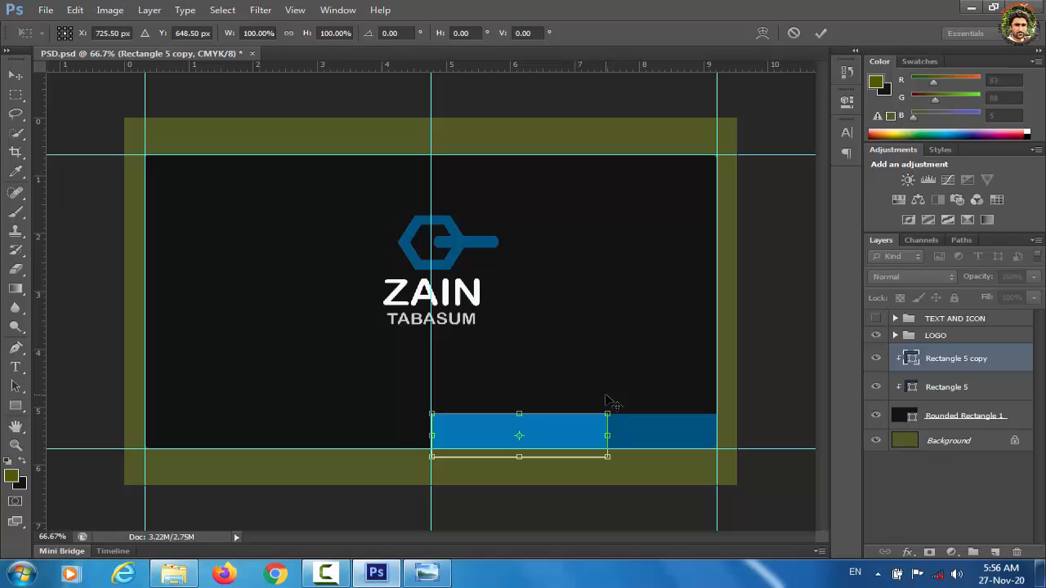
Step: Skew the Rectangle 5 copy into a slanted brighter blue band beside the darker bar
right_click(567, 425)
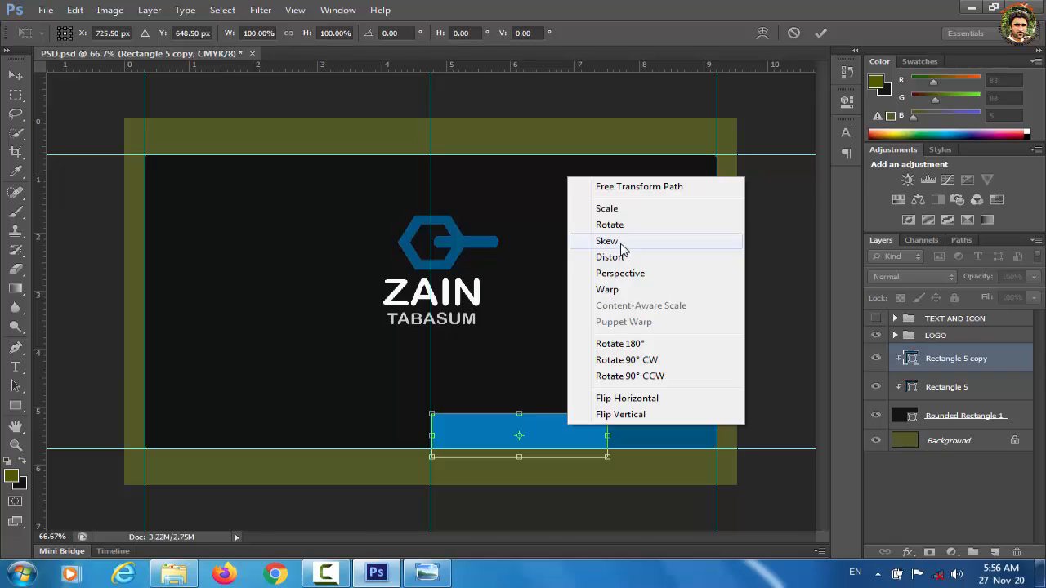
click(621, 243)
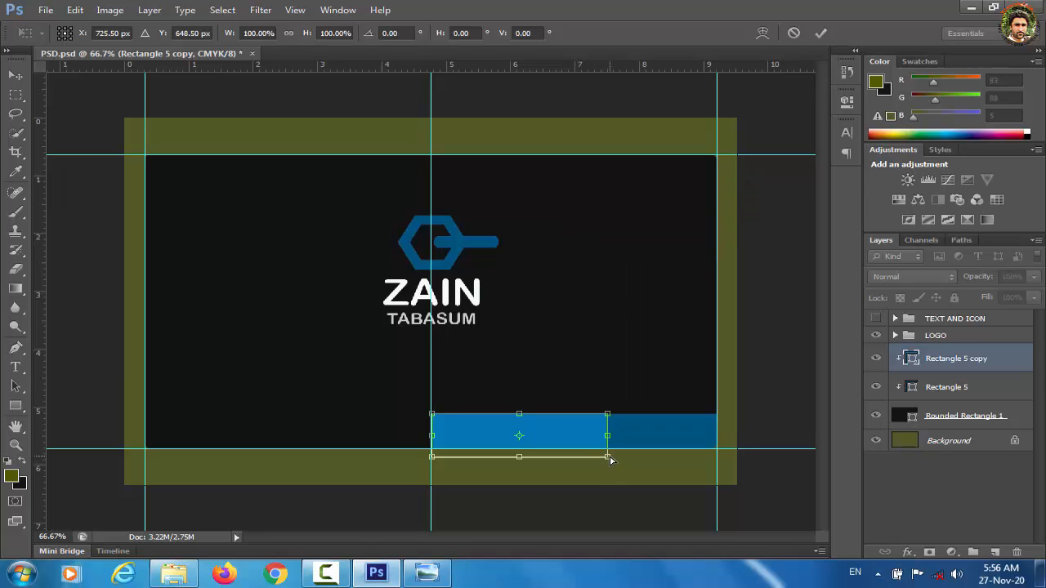
drag(611, 460, 596, 461)
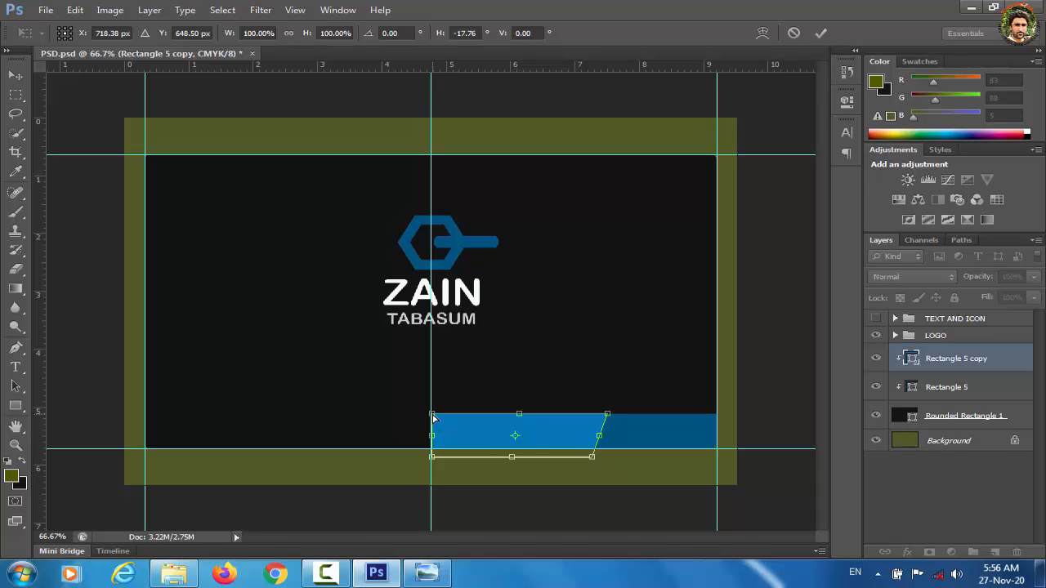
drag(432, 415, 456, 422)
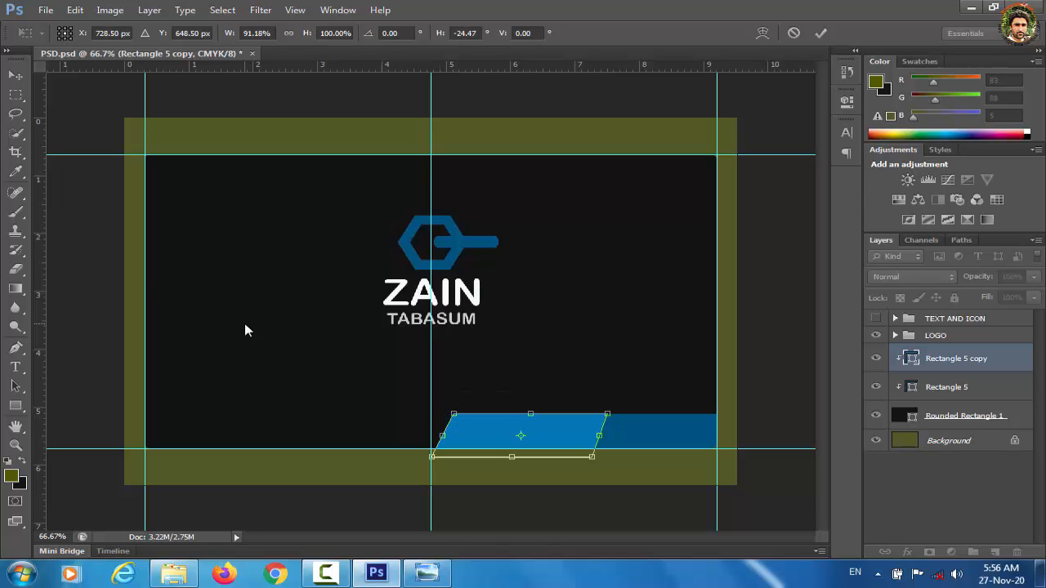
click(15, 75)
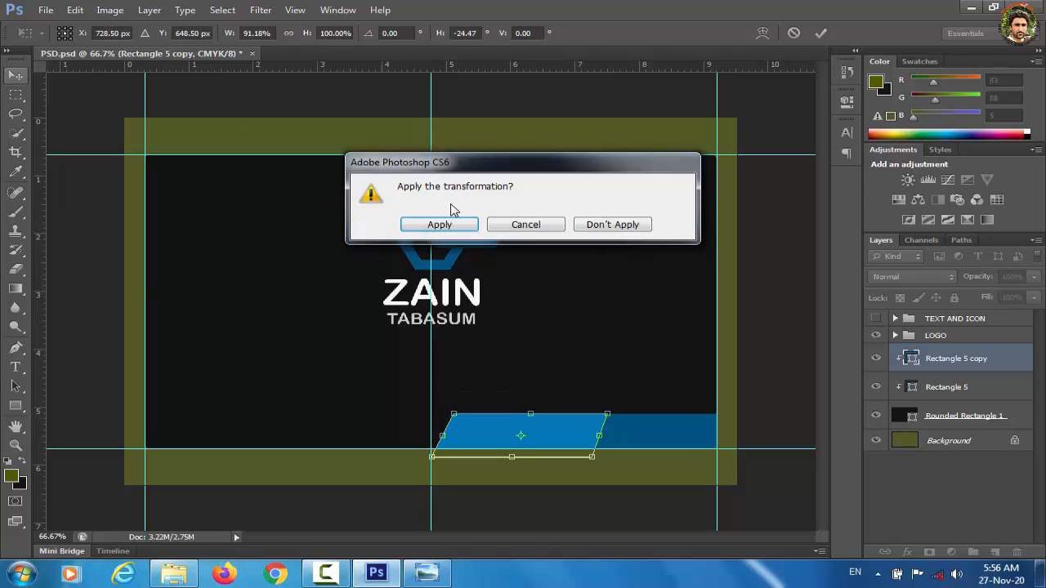
click(441, 224)
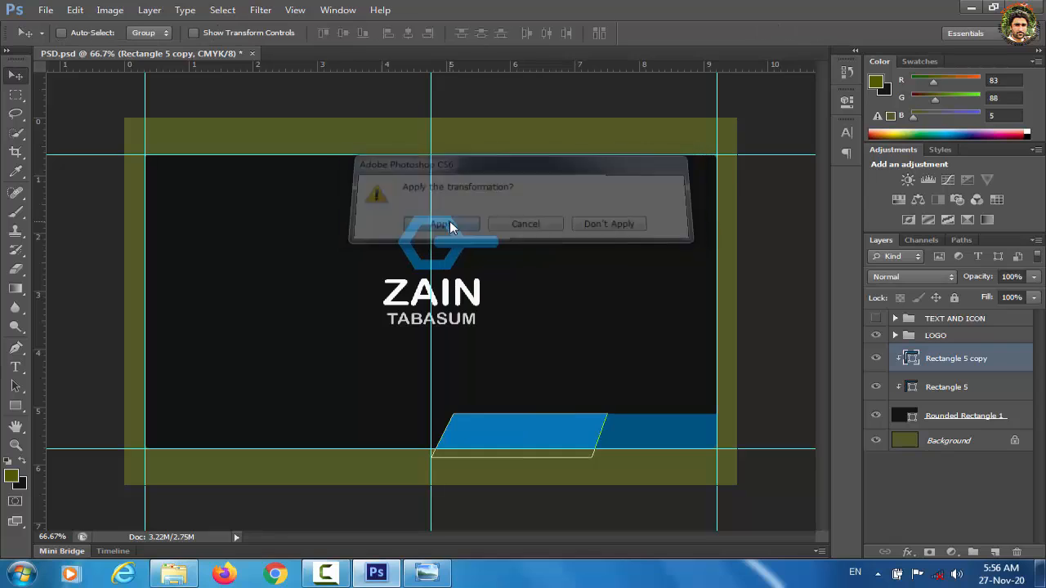
click(912, 481)
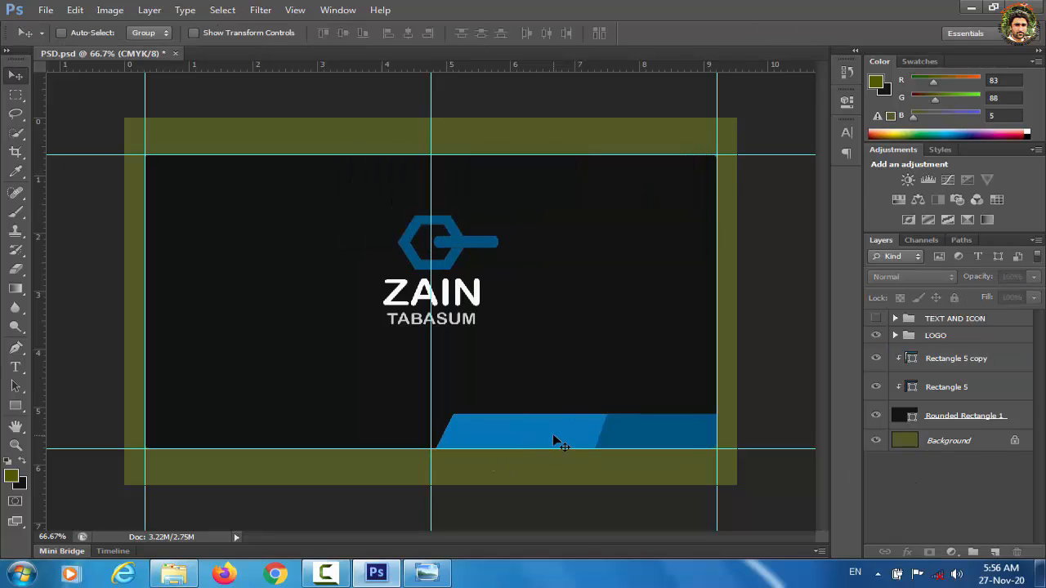
click(16, 369)
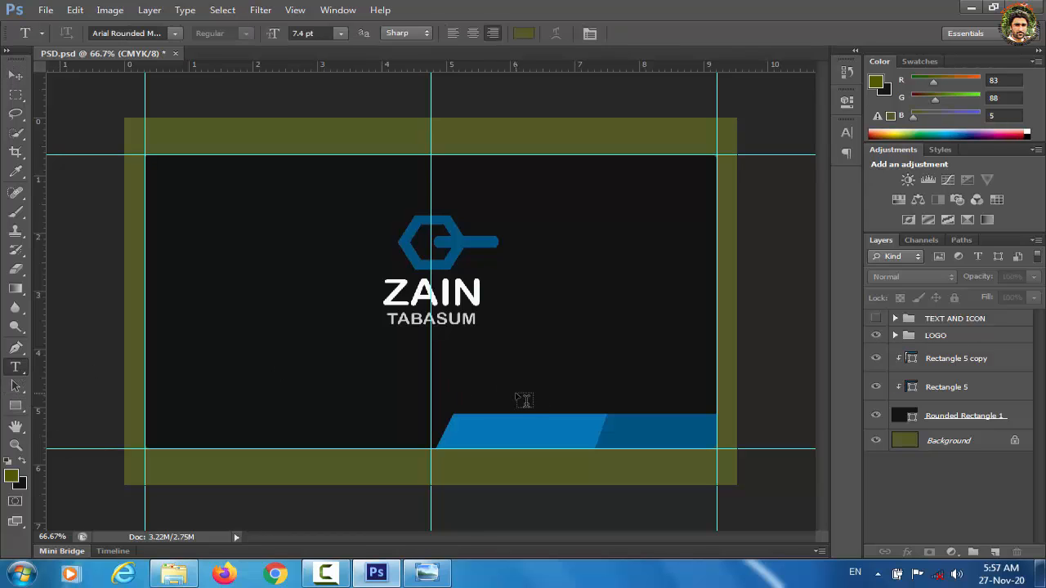
click(522, 405)
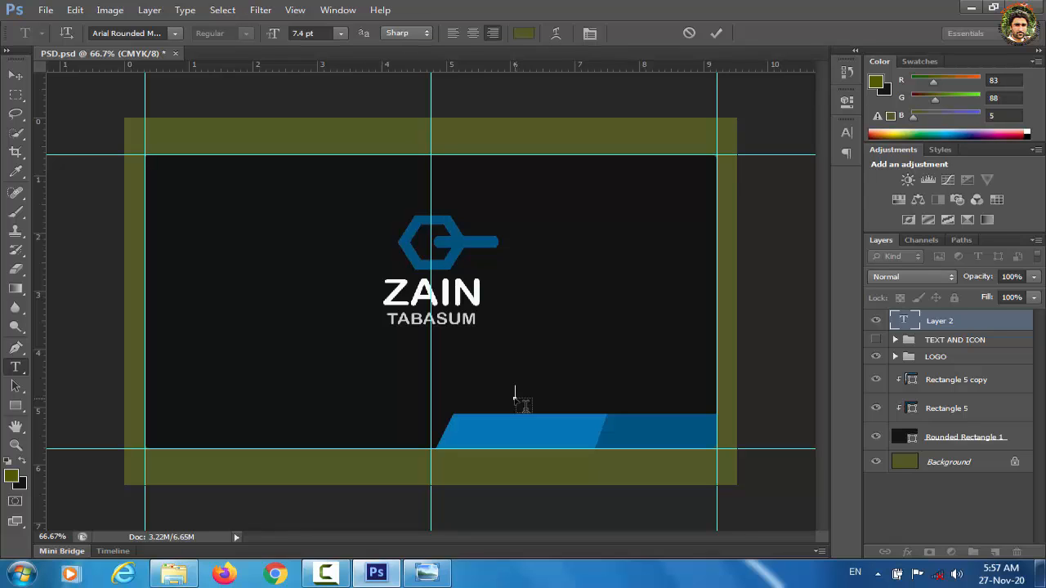
text(www.xyz)
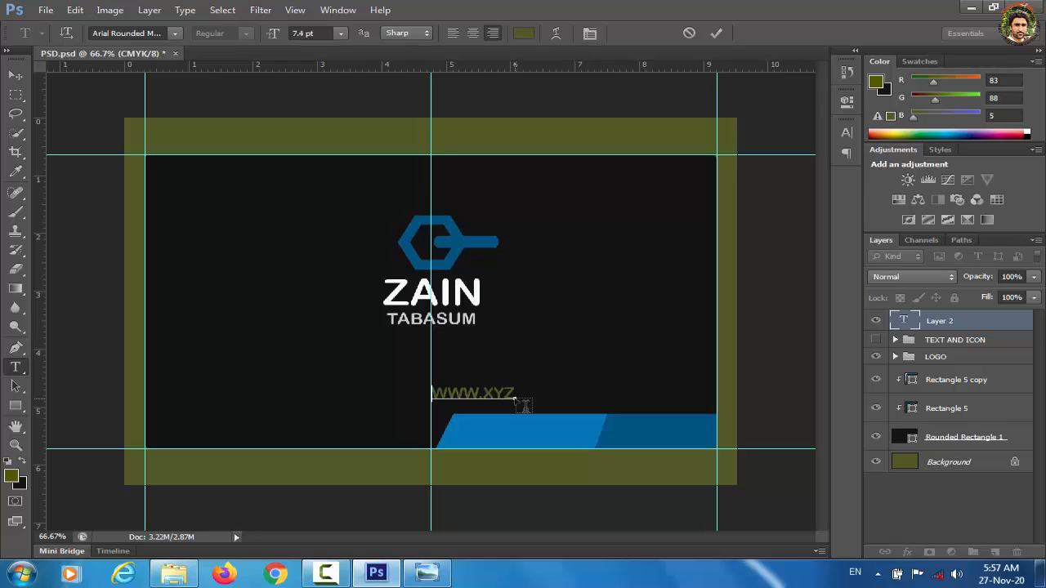
text(. COM)
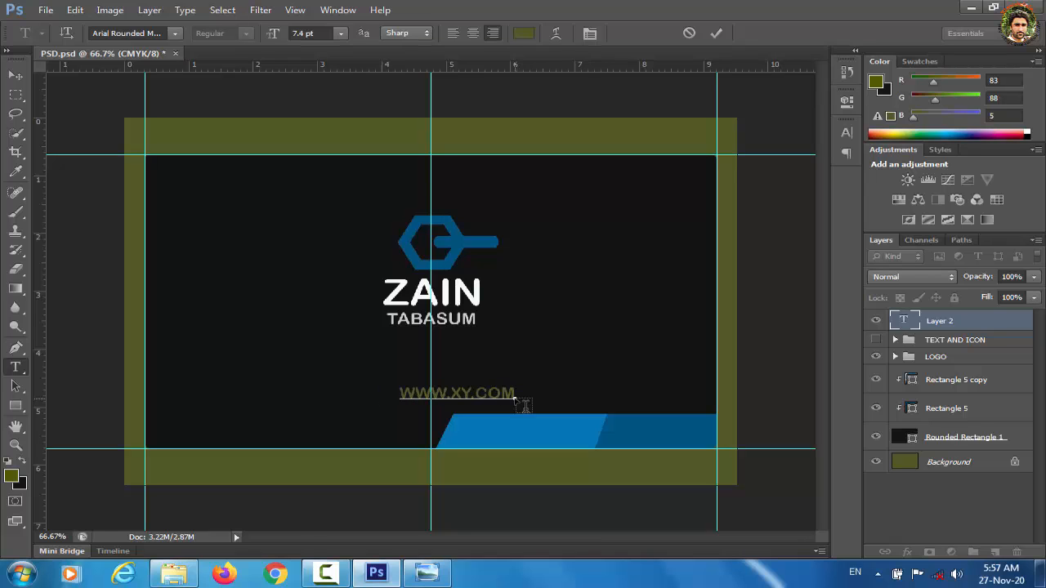
click(16, 75)
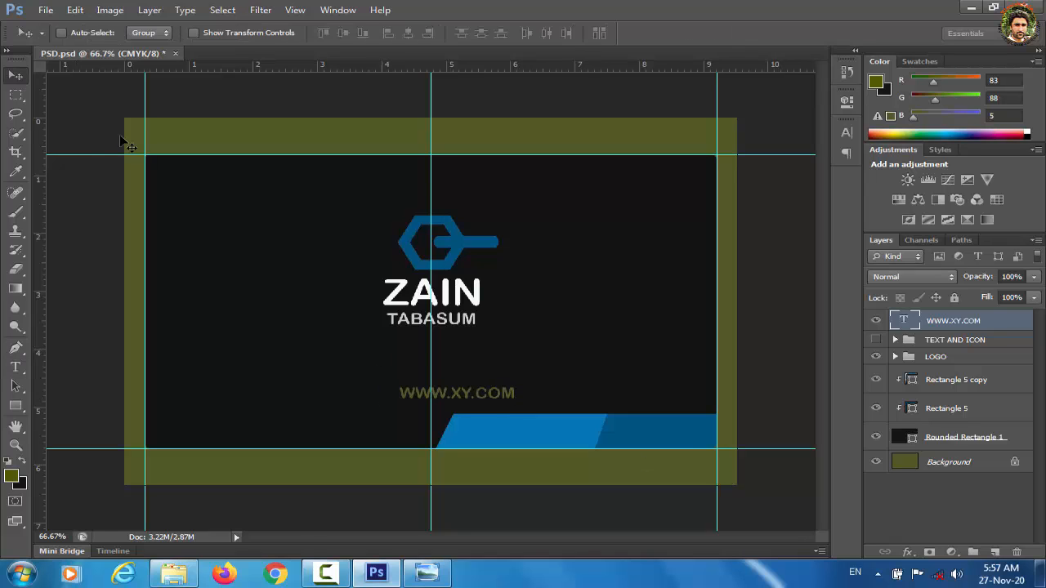
Step: Colour the web address text a light grey
double_click(904, 321)
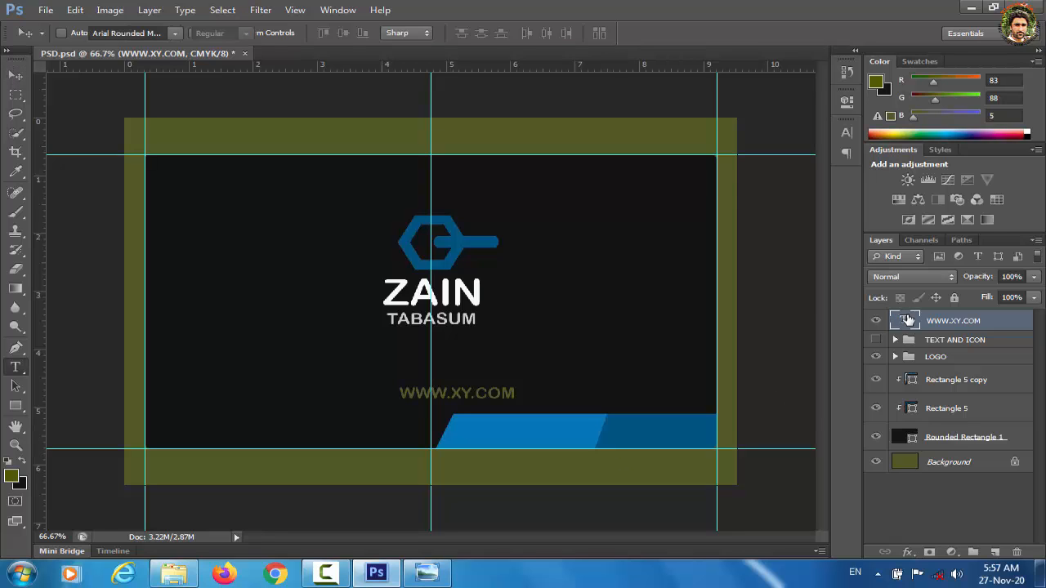
click(525, 33)
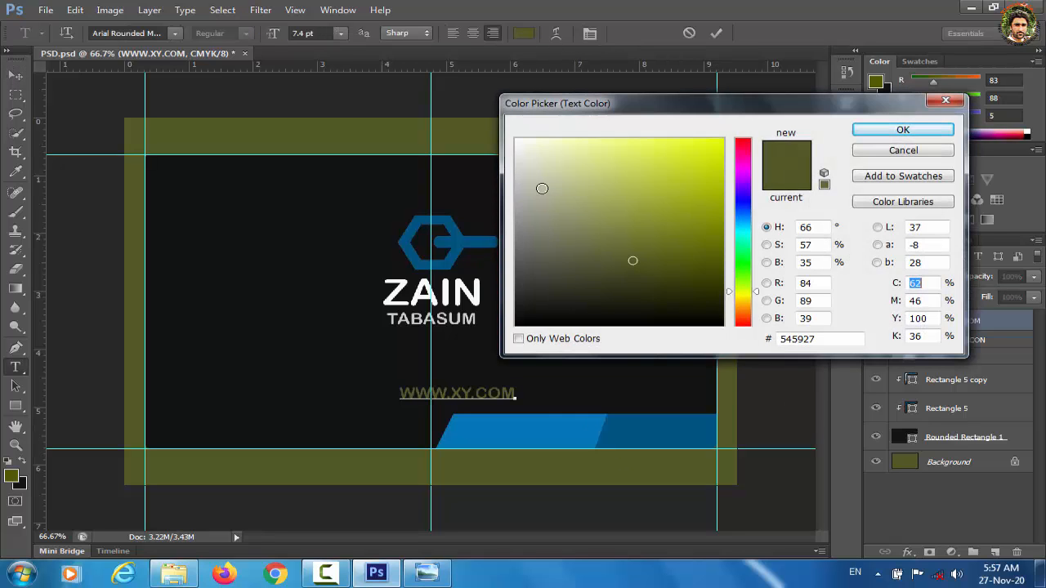
click(523, 174)
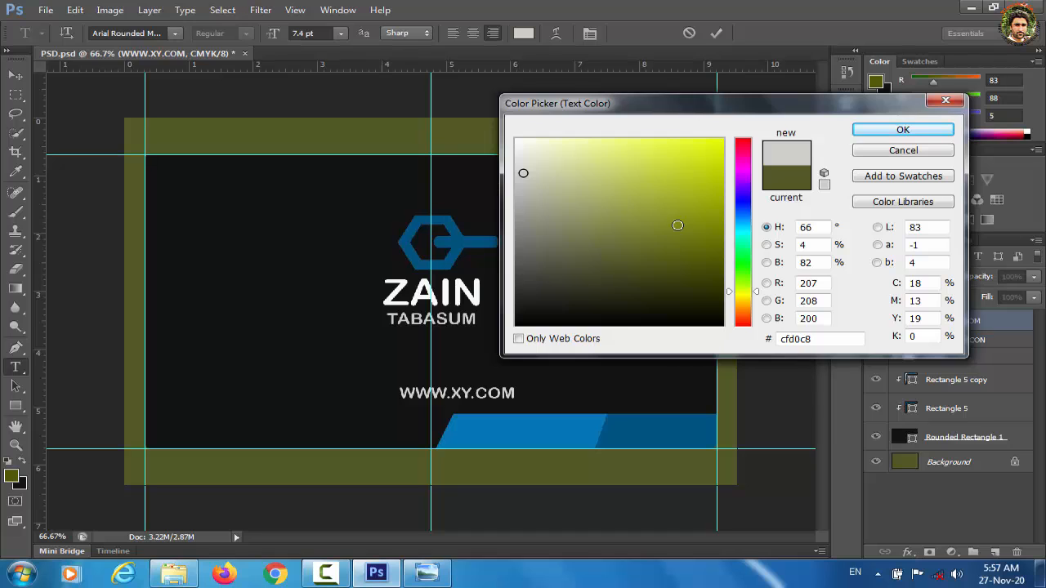
click(519, 184)
click(903, 130)
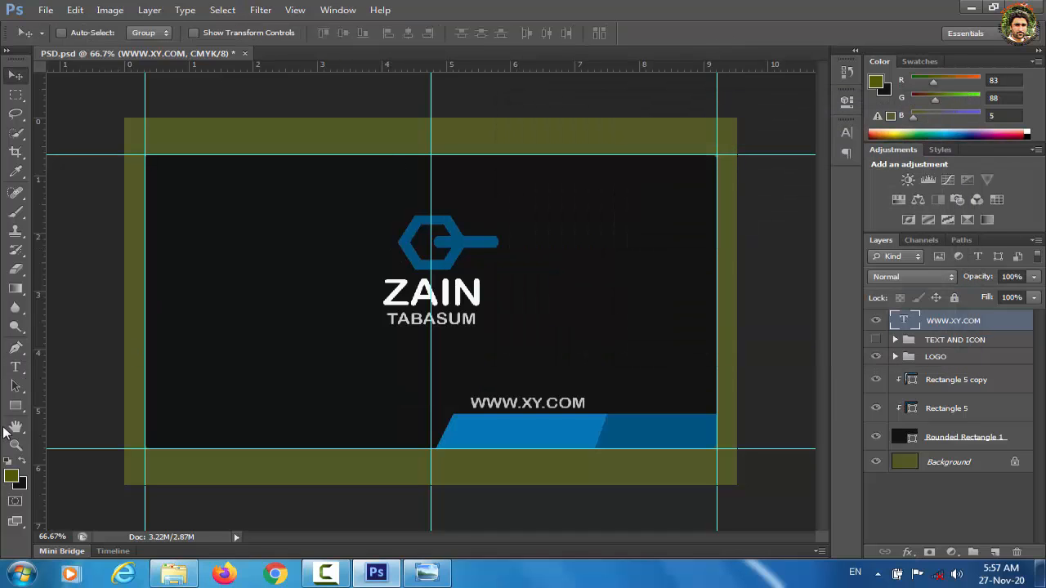
drag(15, 406, 88, 476)
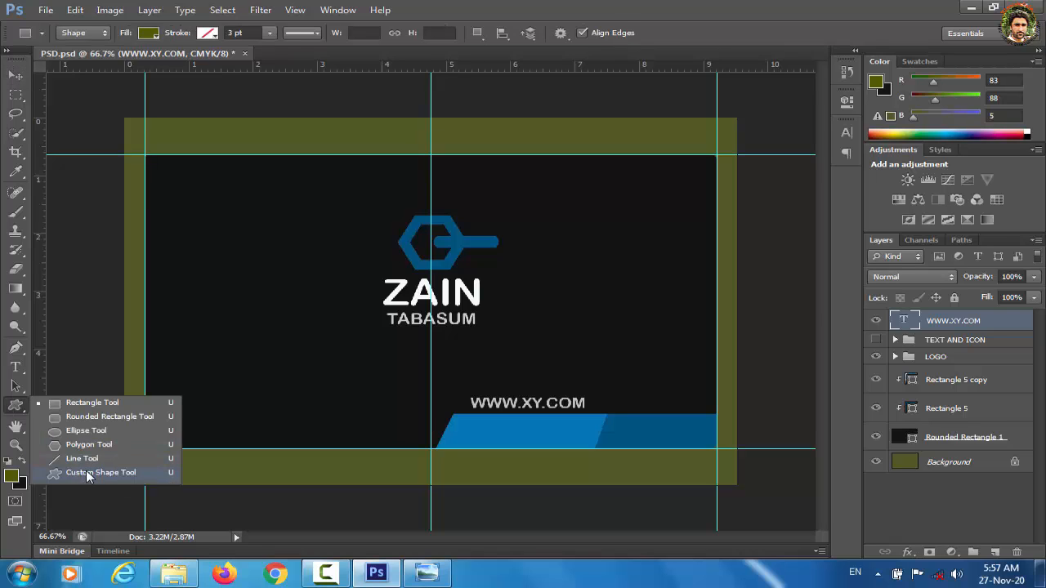
click(89, 477)
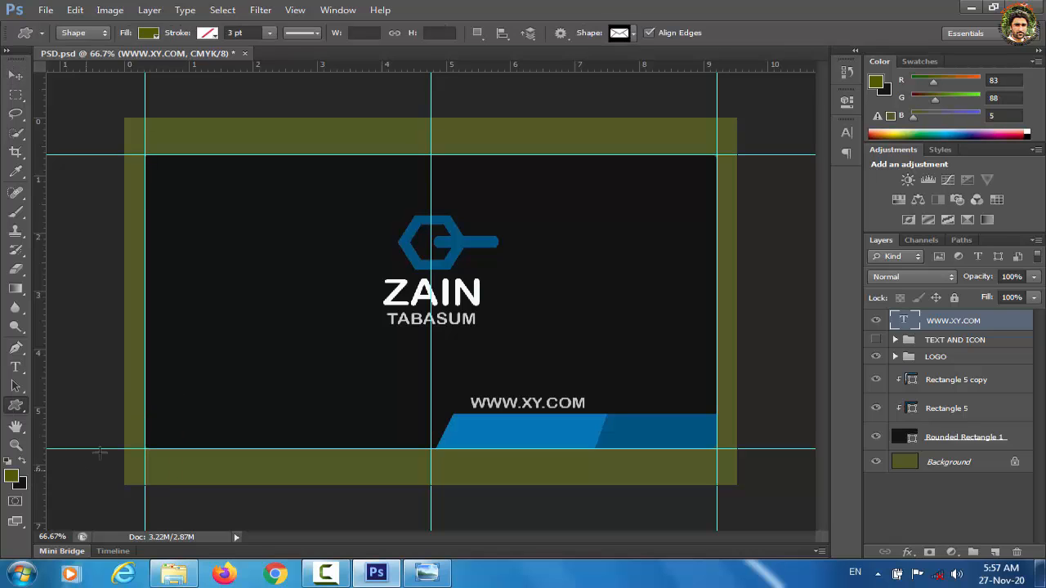
click(634, 35)
drag(692, 99, 692, 119)
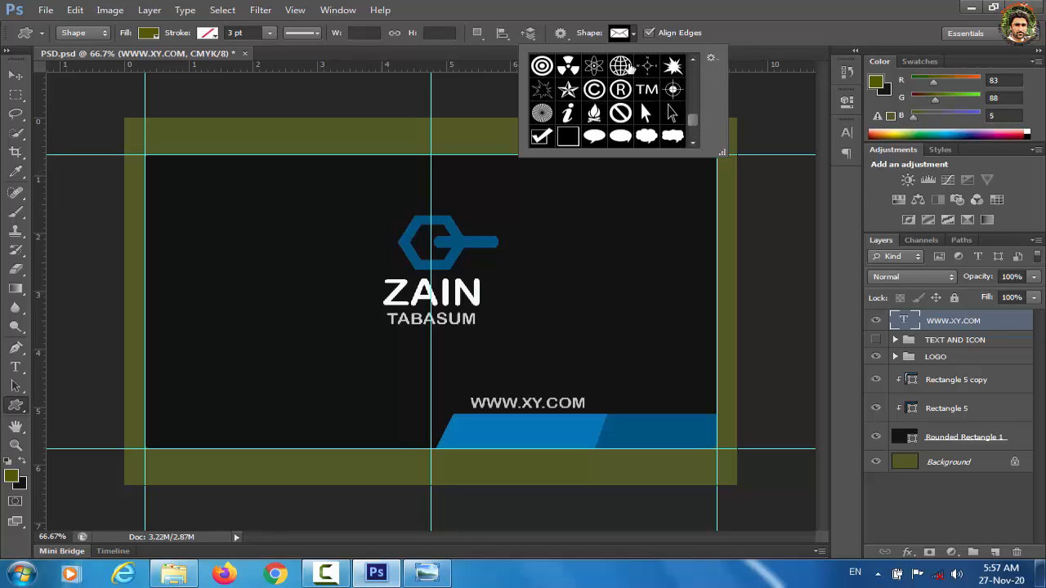
click(621, 66)
drag(446, 383, 464, 402)
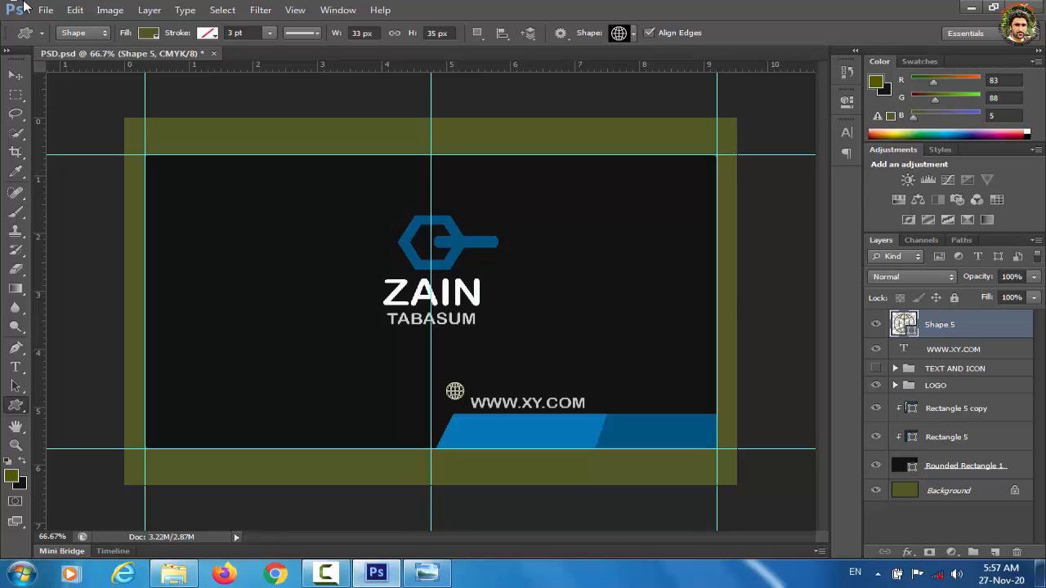
click(15, 76)
drag(46, 80, 57, 90)
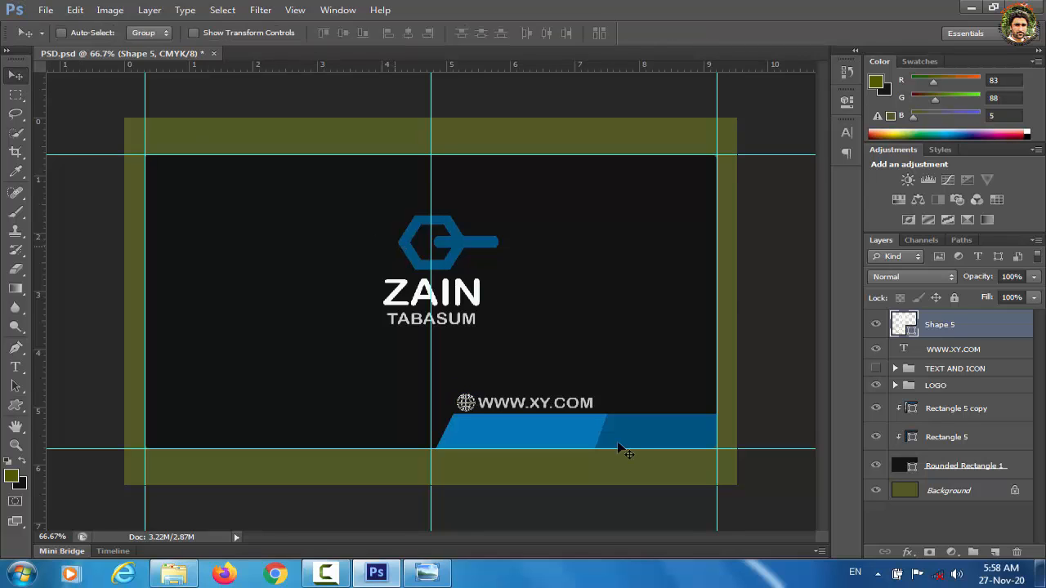
Step: Hide the olive Background layer and save the layered document as 2.psd
click(876, 493)
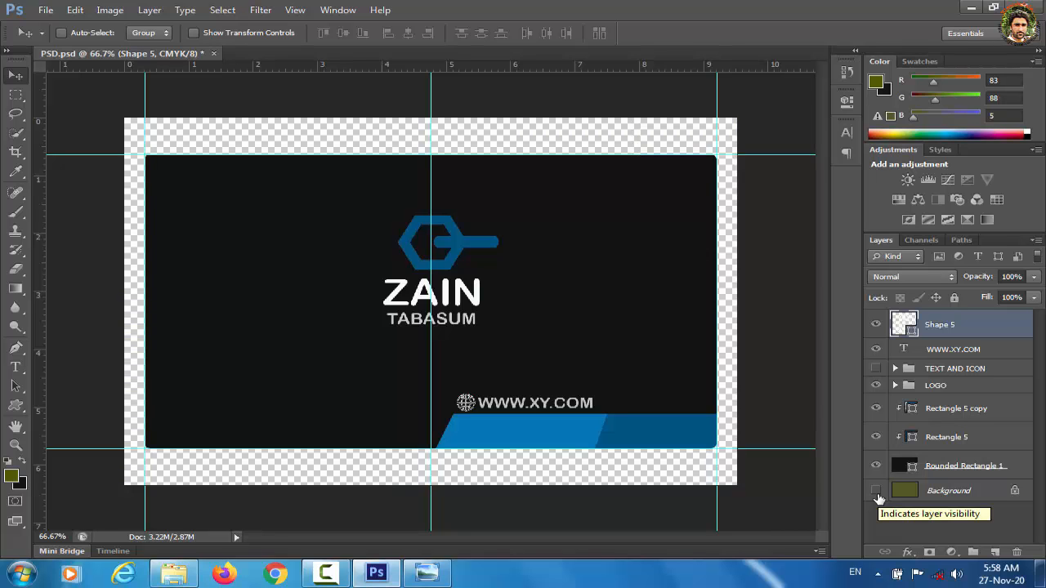
key(ctrl+shift+s)
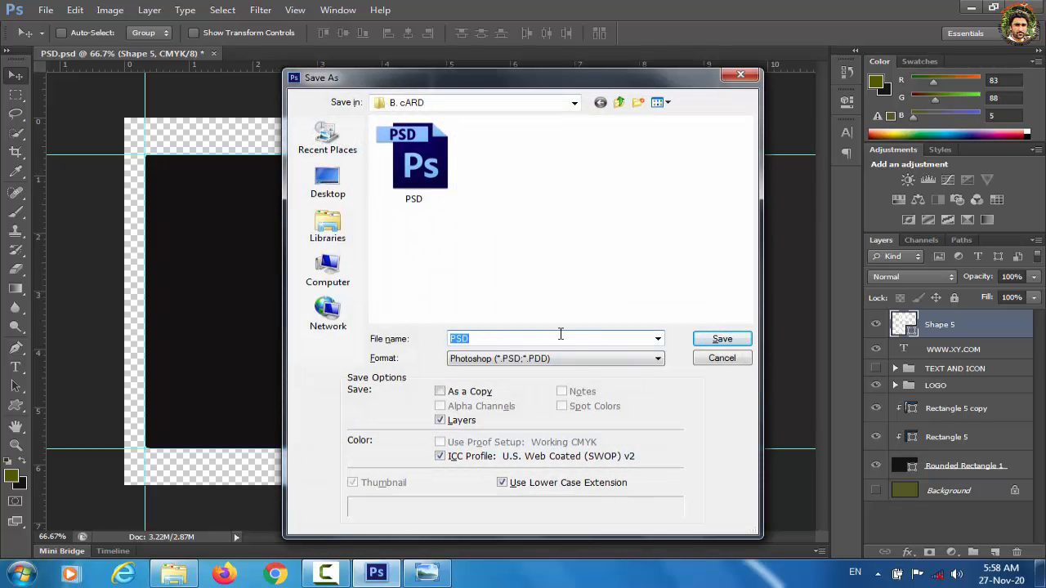
text(2)
click(719, 347)
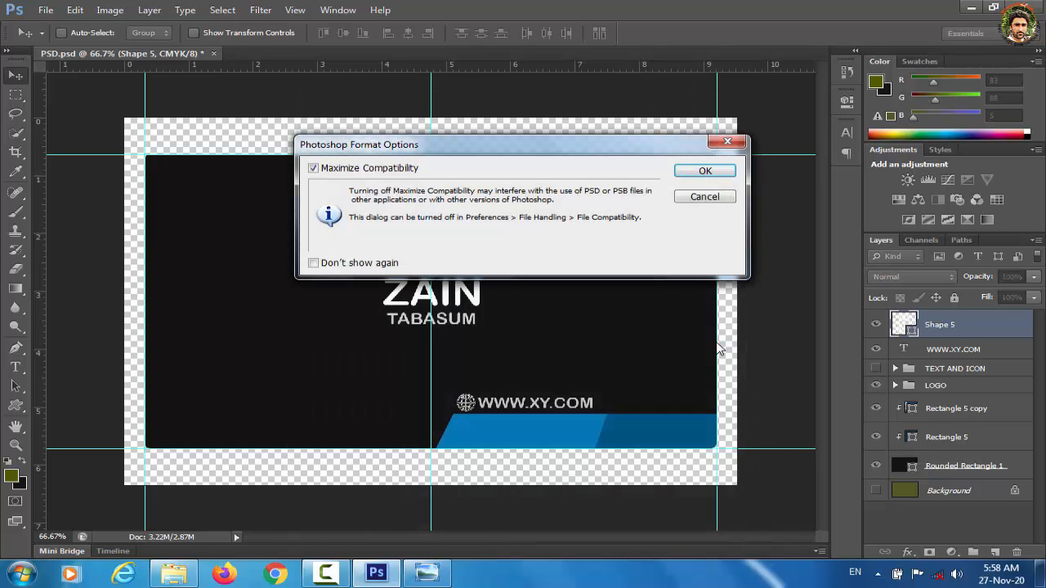
click(706, 171)
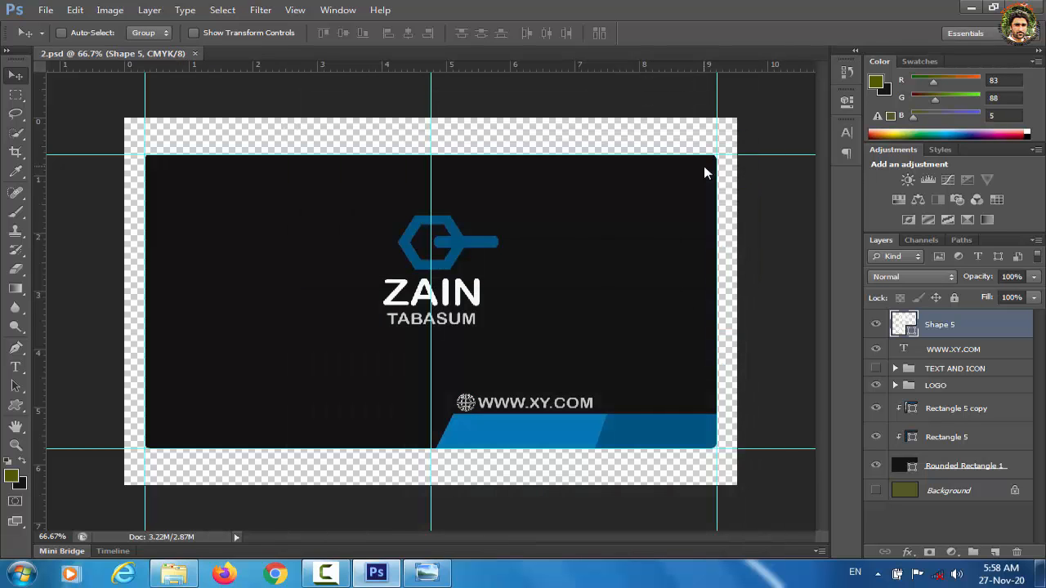
Step: Save the card as a maximum-quality JPEG named BACK
key(ctrl+shift+s)
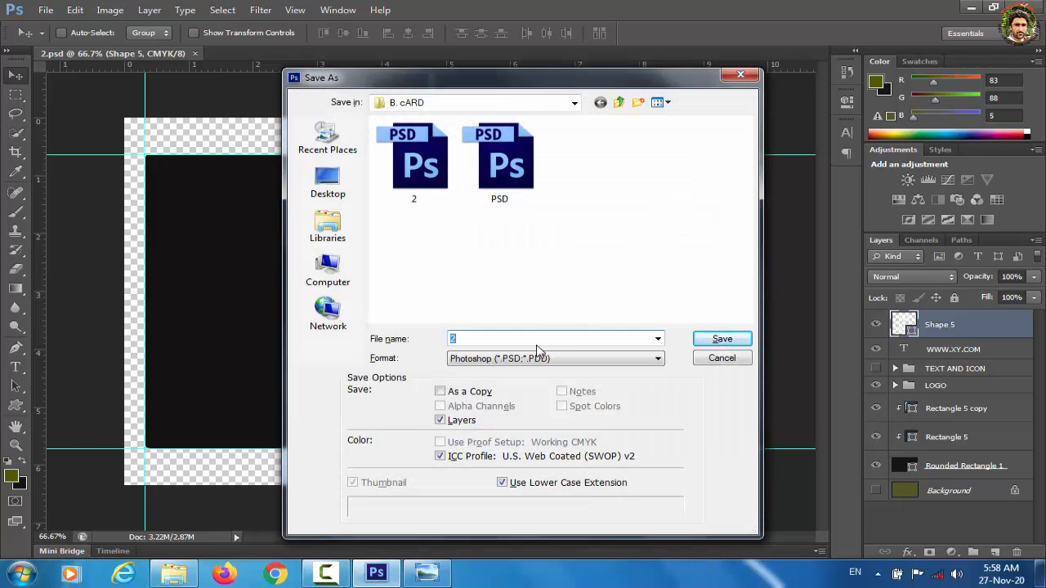
text(BACK)
click(661, 359)
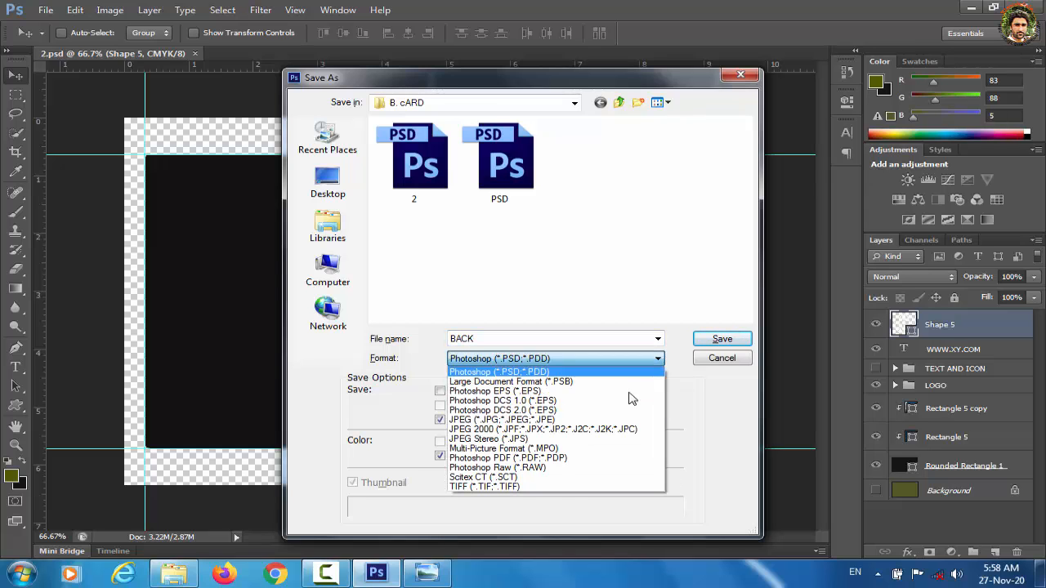
click(556, 421)
click(722, 338)
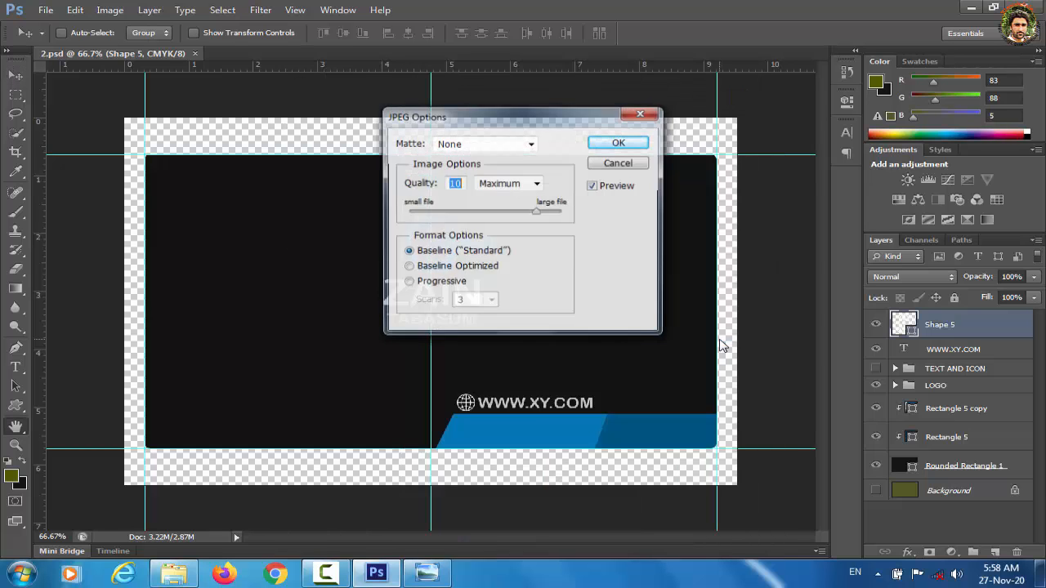
click(634, 144)
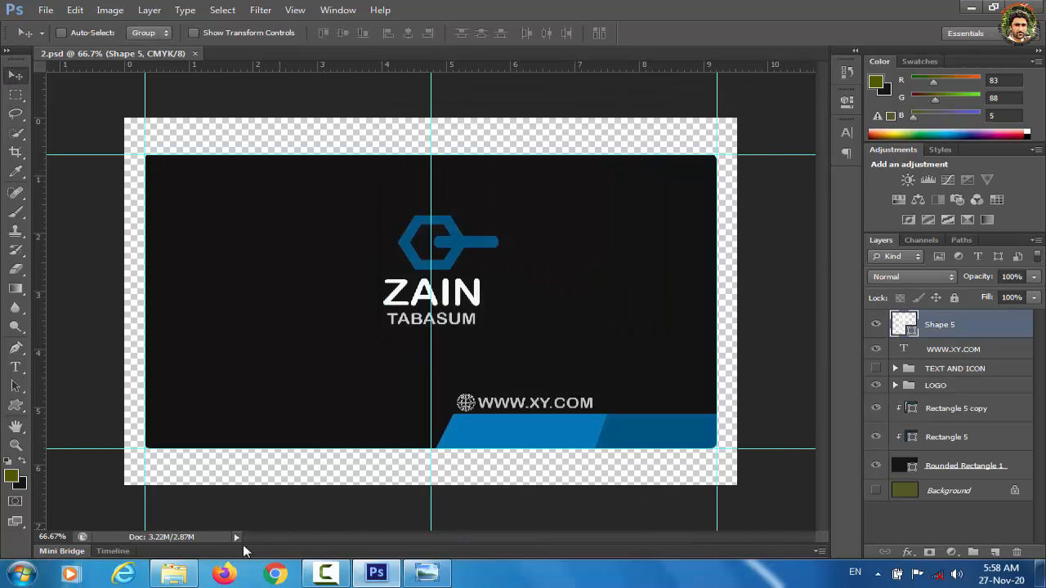
click(195, 578)
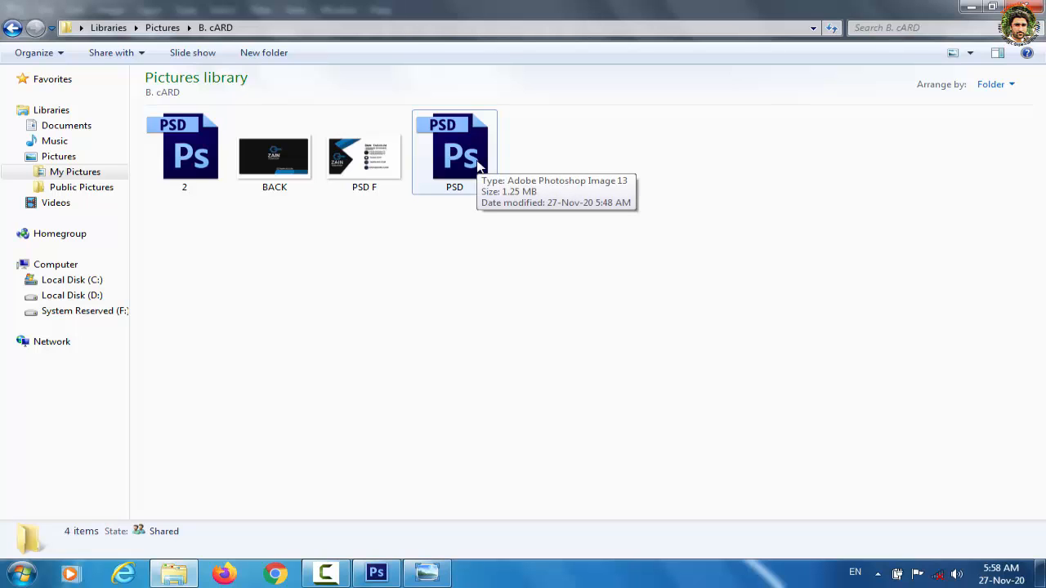
Step: Minimize the B. cARD Explorer window, then minimize Photoshop
click(972, 6)
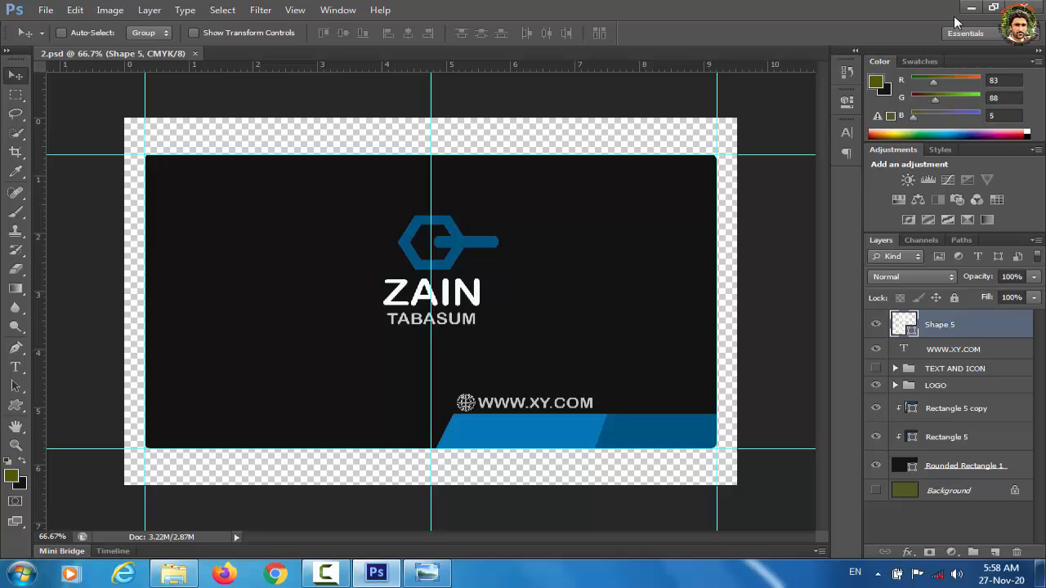
click(970, 9)
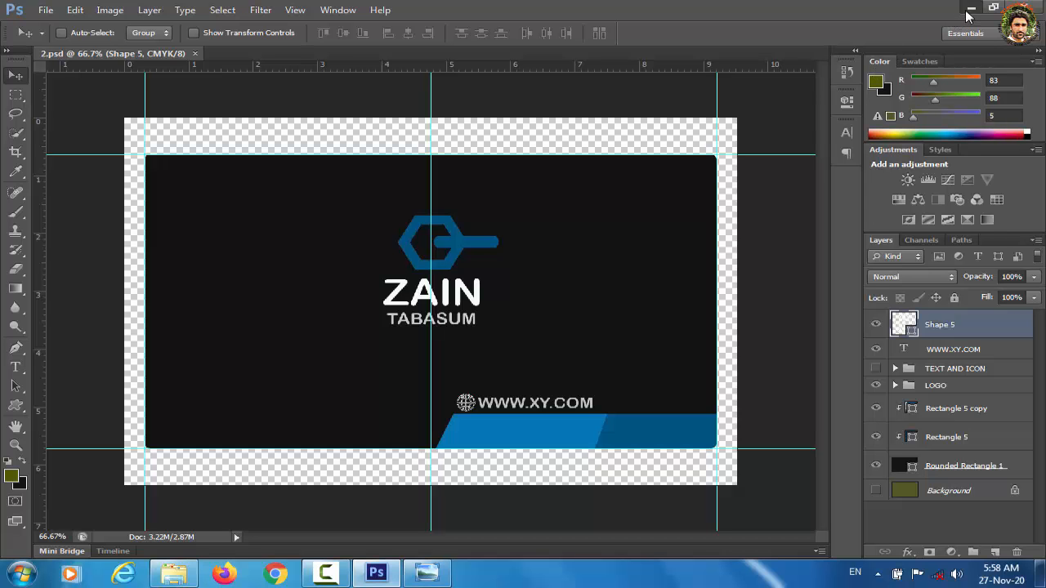